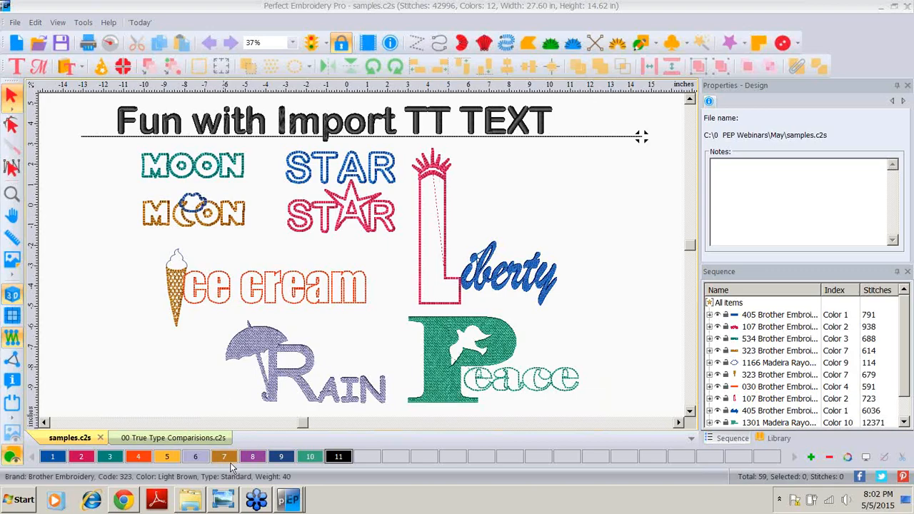
# Step: View the TrueType font sample images in the photo viewer
pyautogui.click(225, 502)
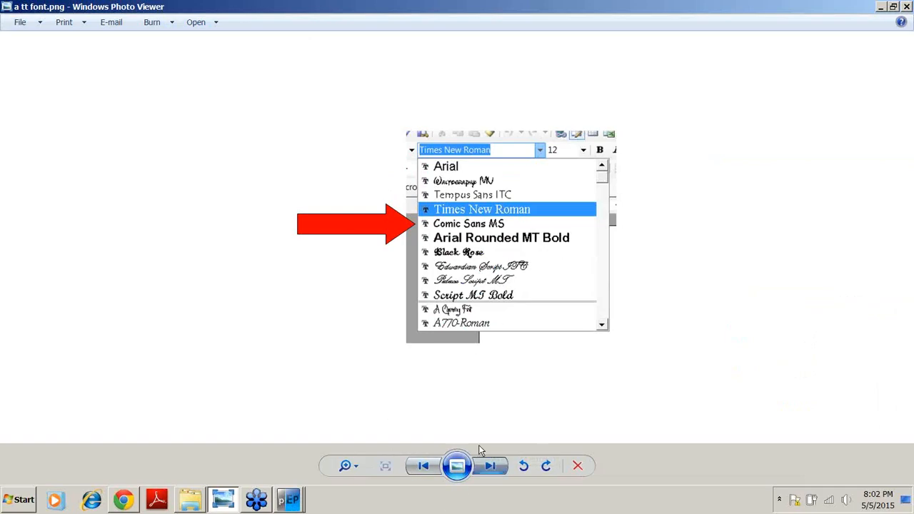
pyautogui.click(485, 462)
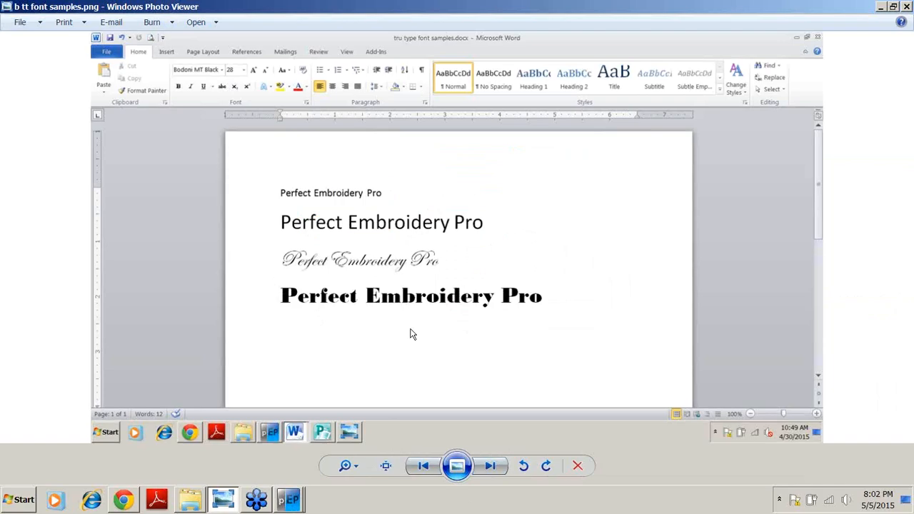
# Step: Switch back to Perfect Embroidery Pro and open the 00 True Type Comparisions.c2s design
pyautogui.click(286, 504)
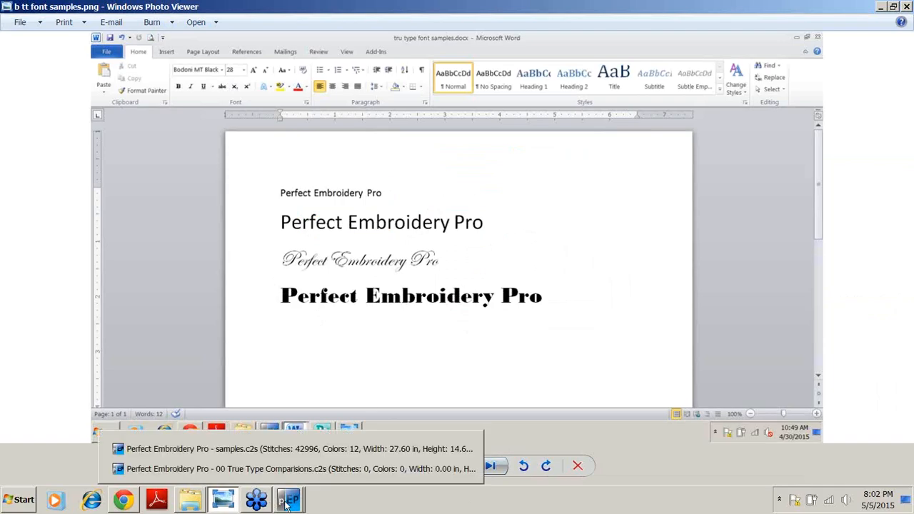
pyautogui.click(318, 469)
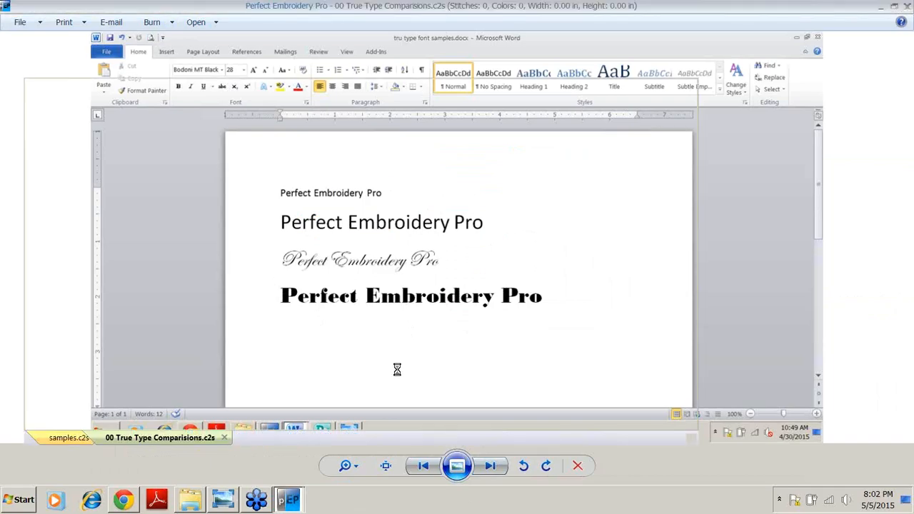
pyautogui.scroll(-3, 188, 175)
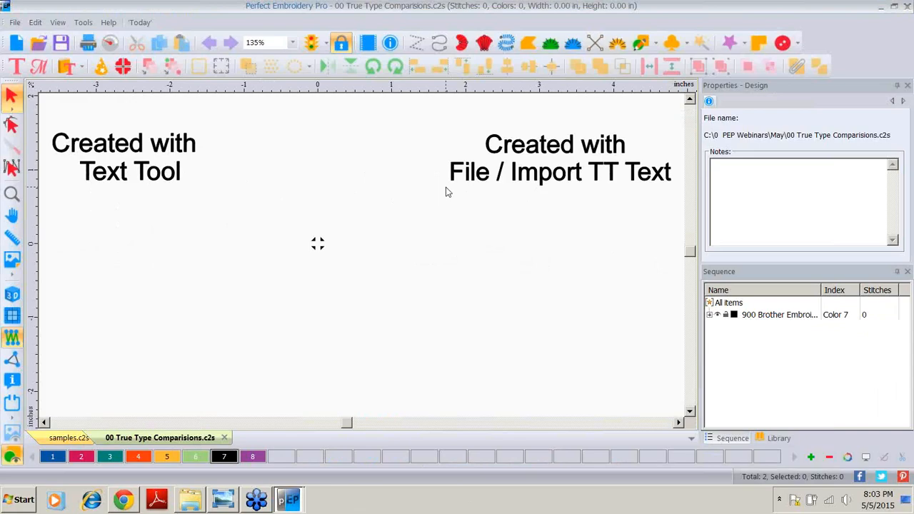
# Step: Place a new text object with the Text tool below the Created with Text Tool label
pyautogui.click(16, 70)
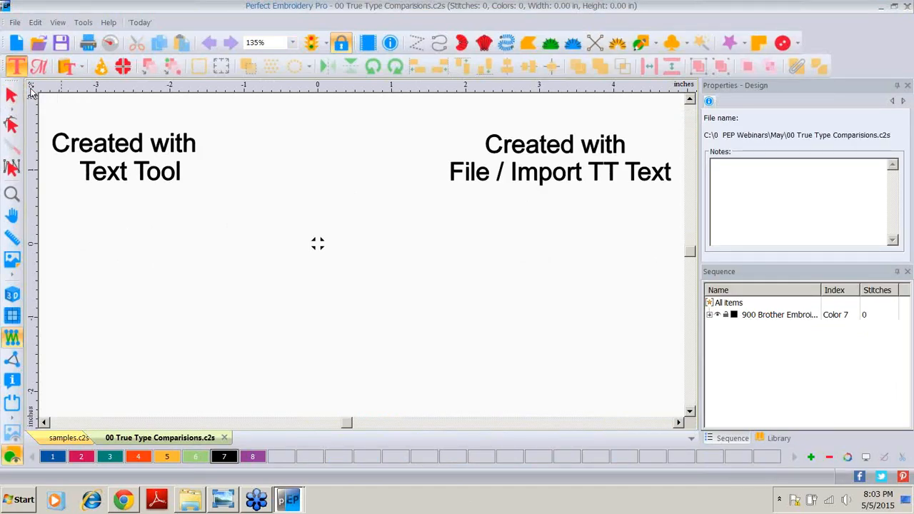
pyautogui.click(84, 230)
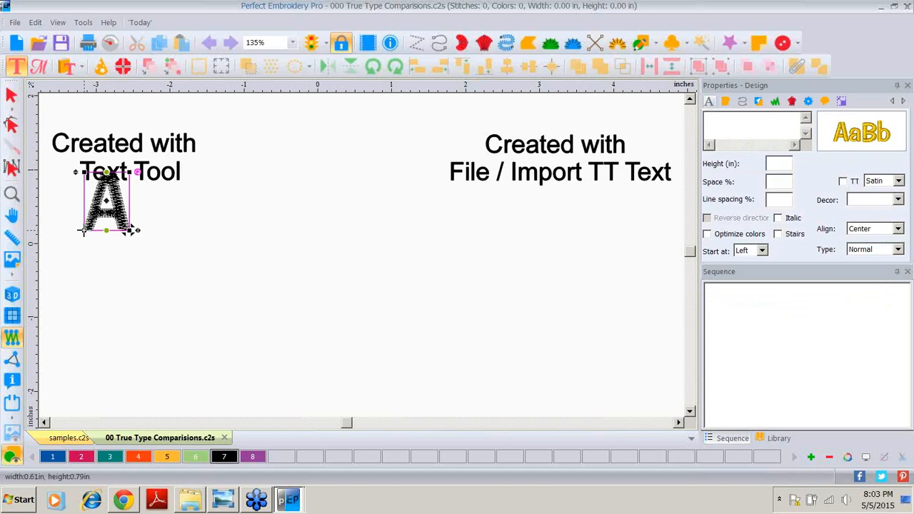
pyautogui.moveTo(91, 255); pyautogui.dragTo(85, 265)
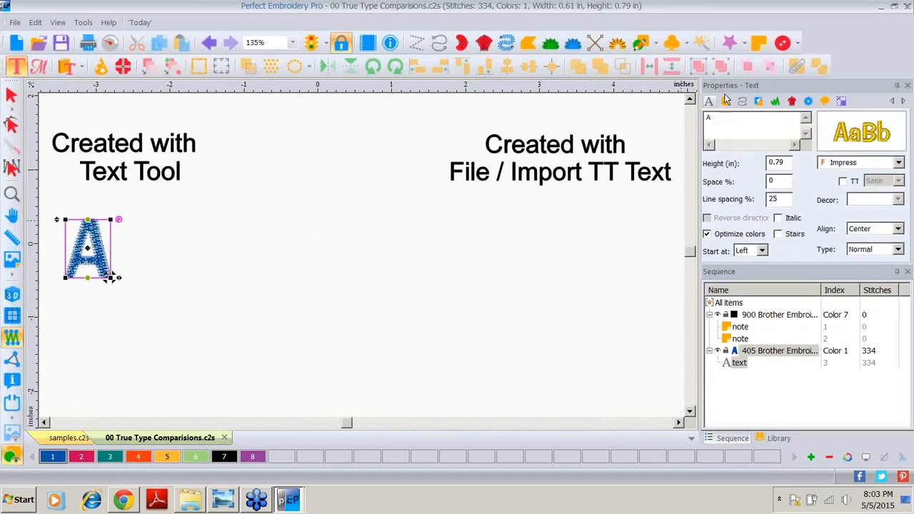
# Step: Replace the text content with Fireworls and apply it
pyautogui.click(720, 119)
pyautogui.press('BackSpace')
pyautogui.write('Firew')
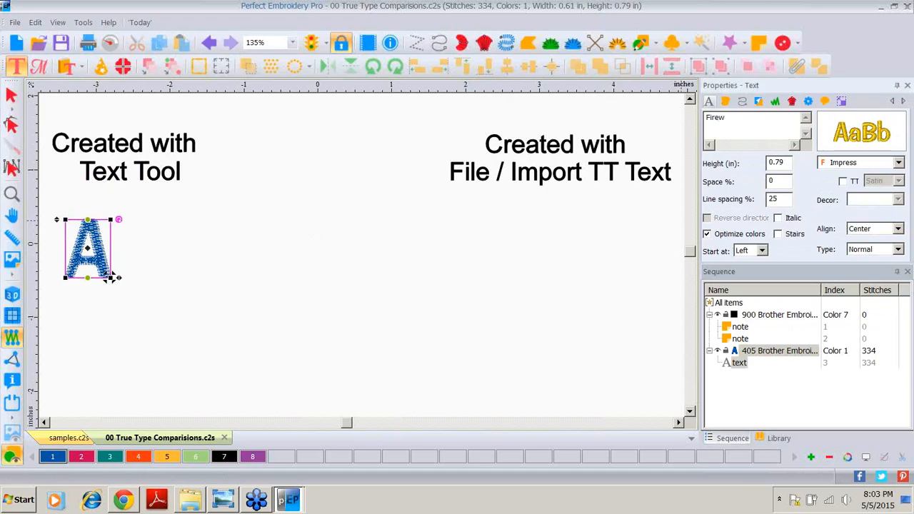
pyautogui.write('orls')
pyautogui.moveTo(793, 280); pyautogui.dragTo(792, 298)
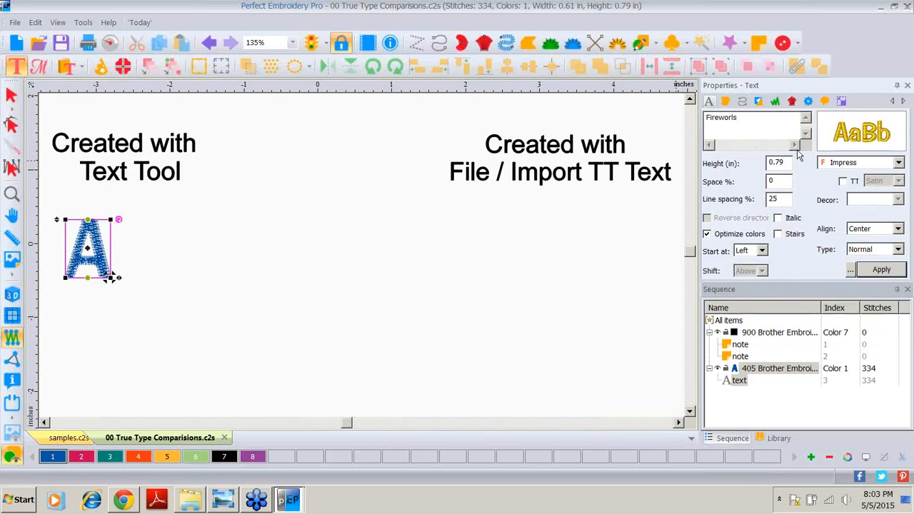
pyautogui.click(878, 272)
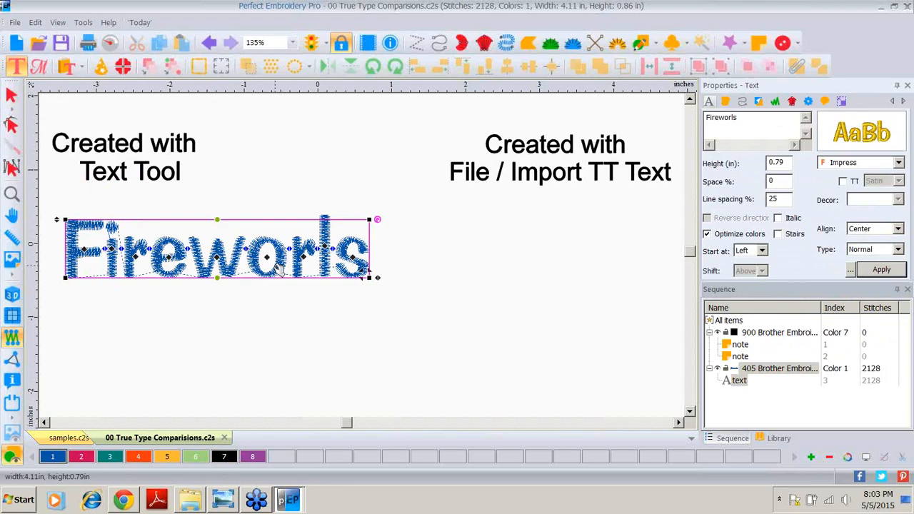
# Step: Scale the text to a height of 0.5 in with aspect ratio maintained and apply
pyautogui.click(842, 103)
pyautogui.doubleClick(790, 138)
pyautogui.write('.5')
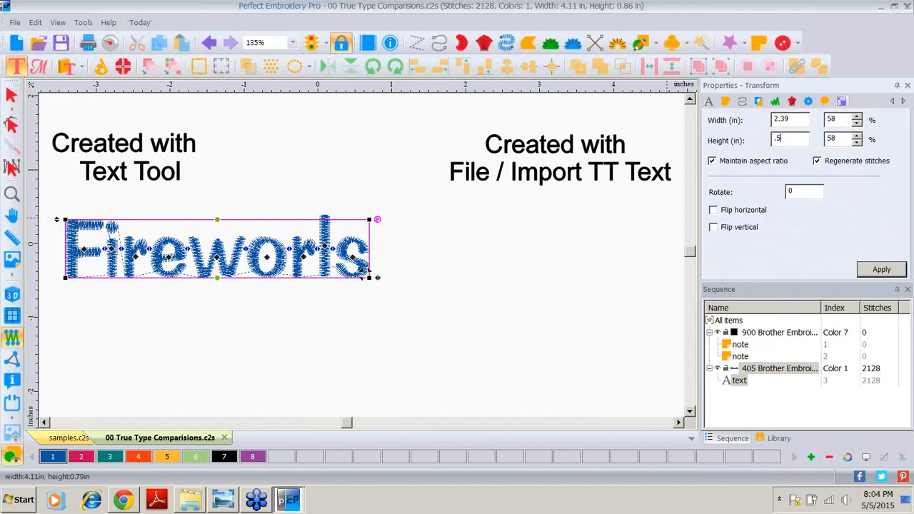
pyautogui.click(882, 270)
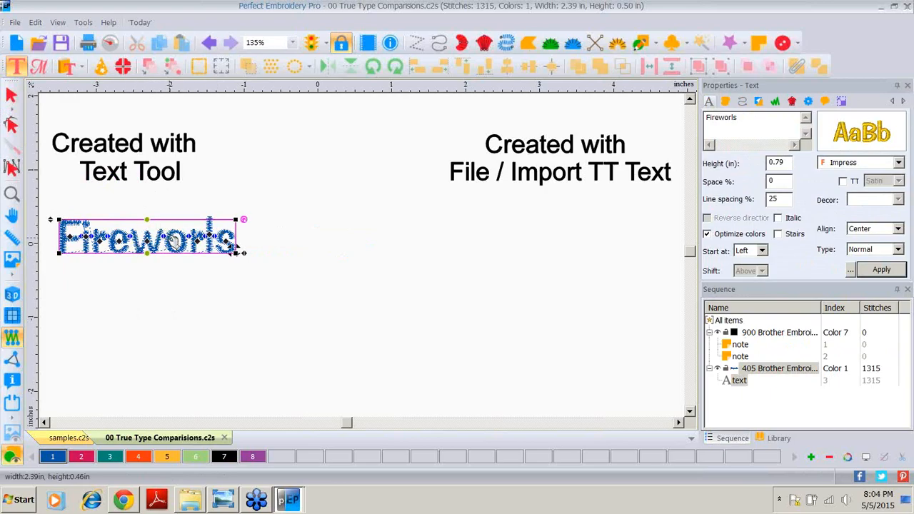
# Step: Select the text with the selection tool and turn on the 3D stitch view
pyautogui.click(12, 96)
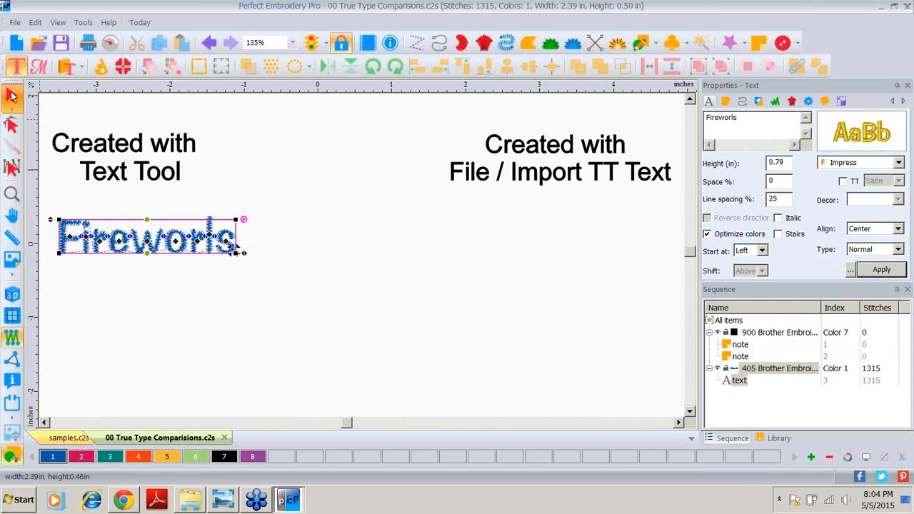
pyautogui.click(112, 240)
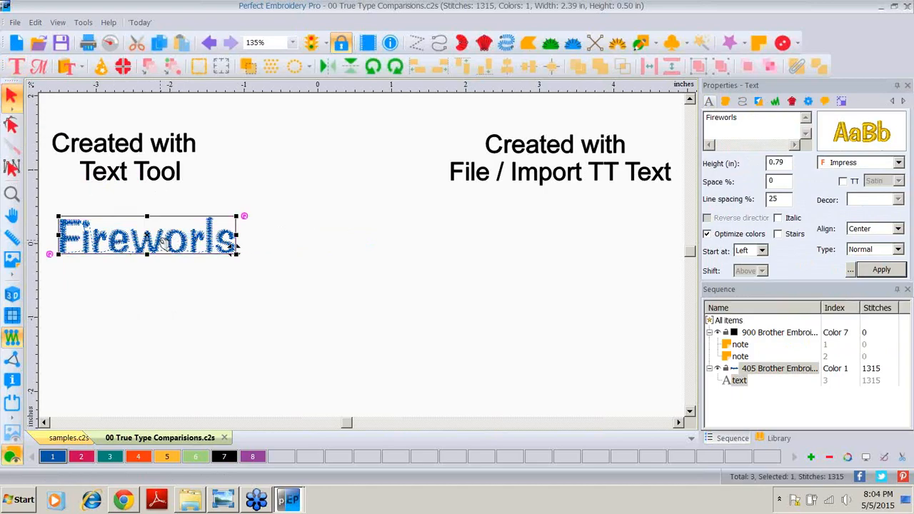
pyautogui.click(12, 294)
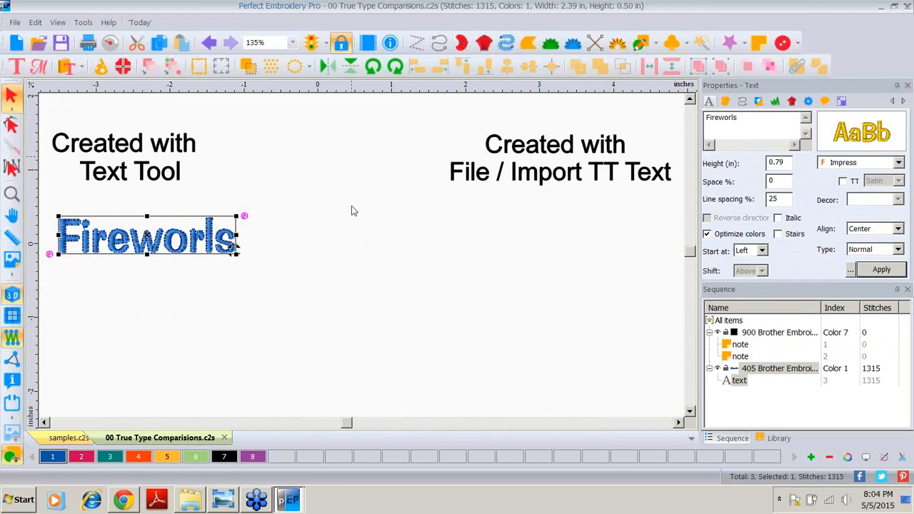
# Step: Correct the text to Fireworks and apply the change
pyautogui.click(743, 117)
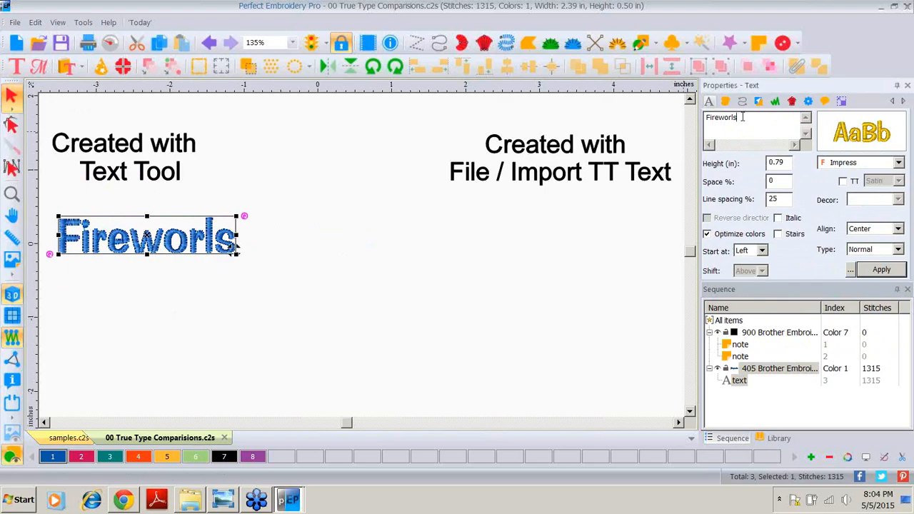
pyautogui.write('ks')
pyautogui.click(881, 269)
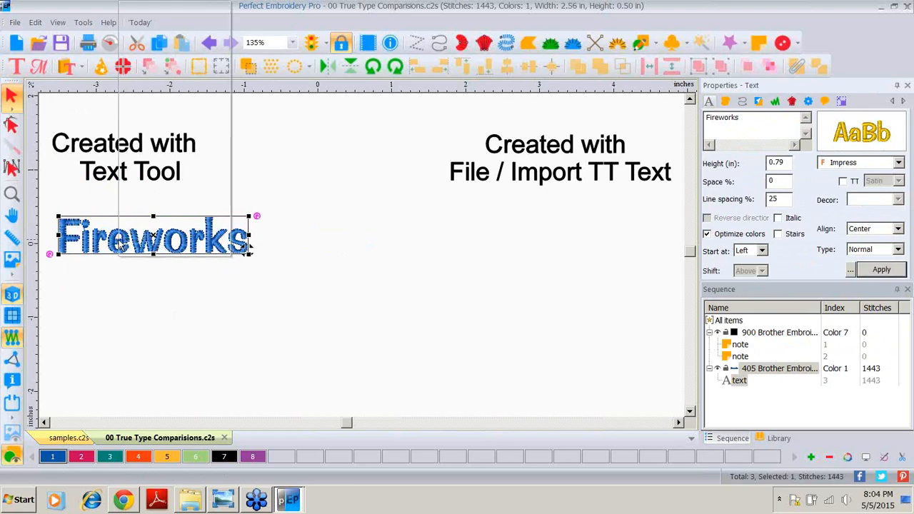
# Step: Copy and paste the Fireworks text, place the copy below the original, and give it color 2
pyautogui.rightClick(121, 243)
pyautogui.click(173, 28)
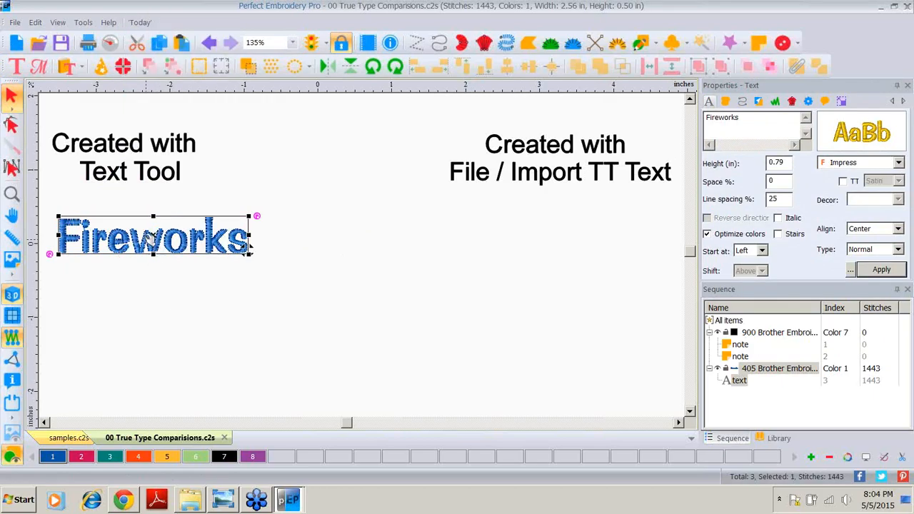
pyautogui.rightClick(151, 254)
pyautogui.click(179, 38)
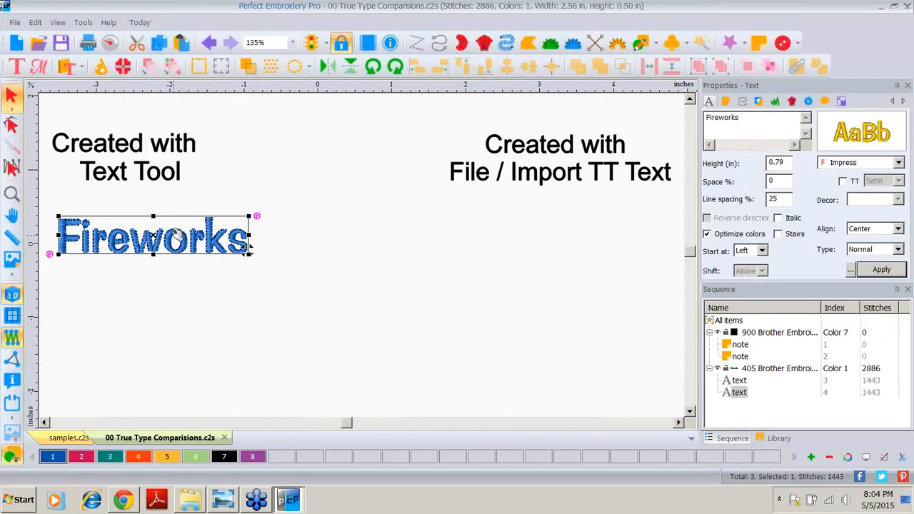
pyautogui.moveTo(250, 246); pyautogui.dragTo(242, 294)
pyautogui.moveTo(142, 295); pyautogui.dragTo(147, 302)
pyautogui.click(77, 457)
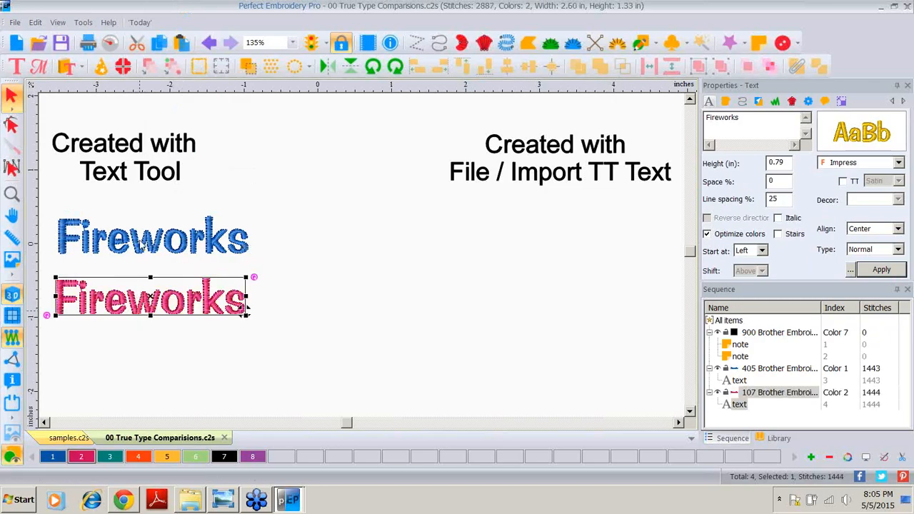
# Step: Paste another Fireworks copy further below and give it color 3
pyautogui.rightClick(139, 244)
pyautogui.click(172, 40)
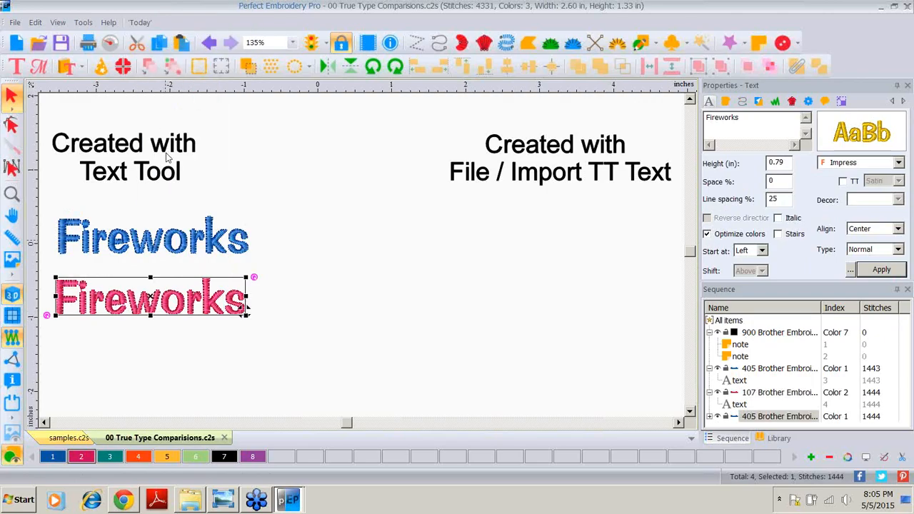
pyautogui.moveTo(127, 239); pyautogui.dragTo(123, 367)
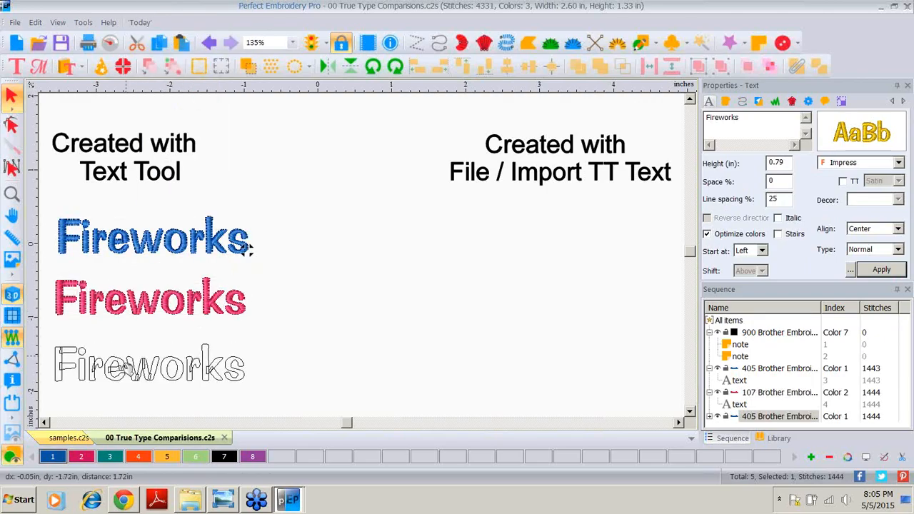
pyautogui.rightClick(123, 366)
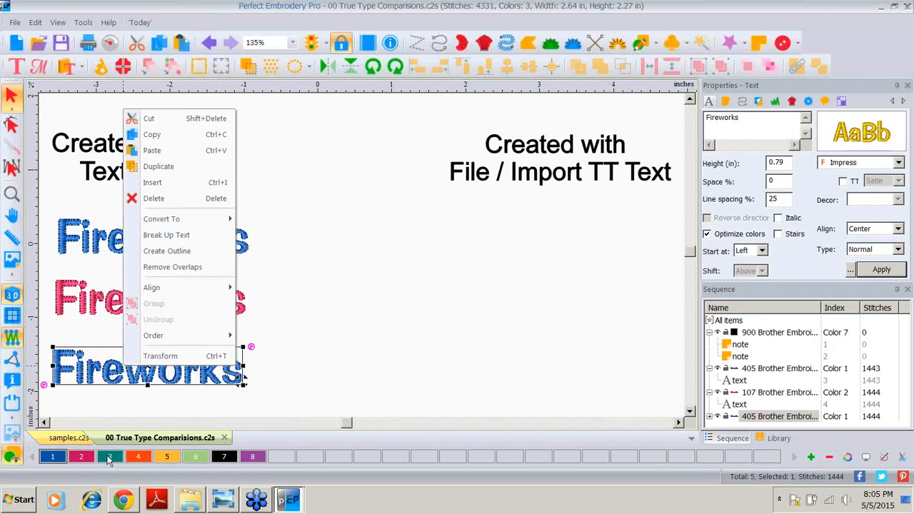
pyautogui.click(110, 457)
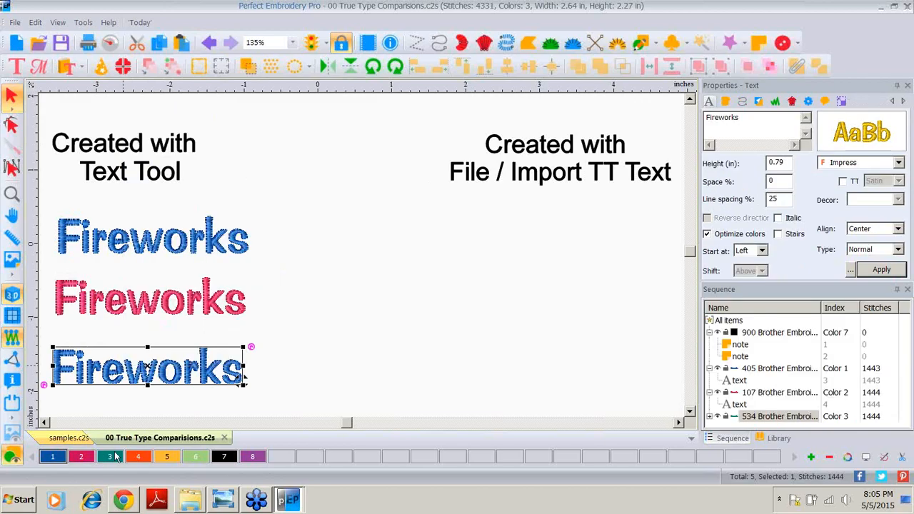
pyautogui.click(280, 367)
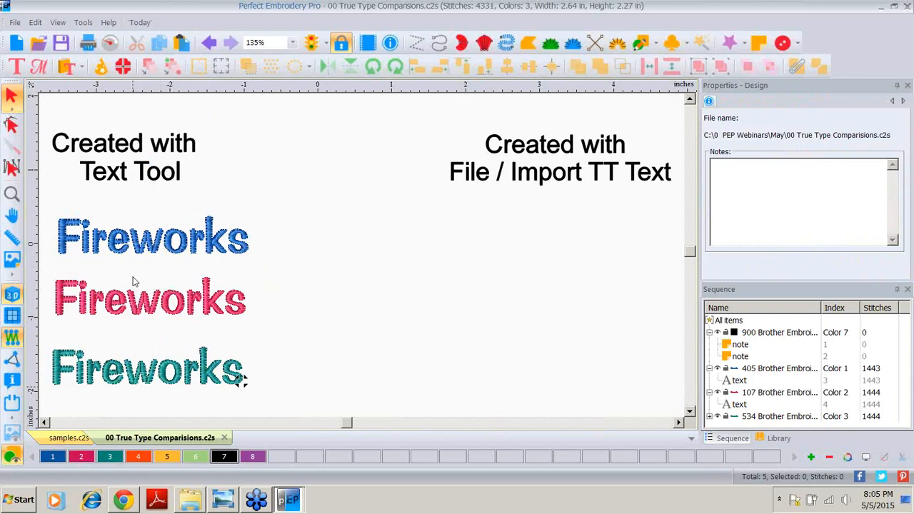
# Step: Enable the TrueType option for the pink Fireworks text and apply it
pyautogui.click(109, 304)
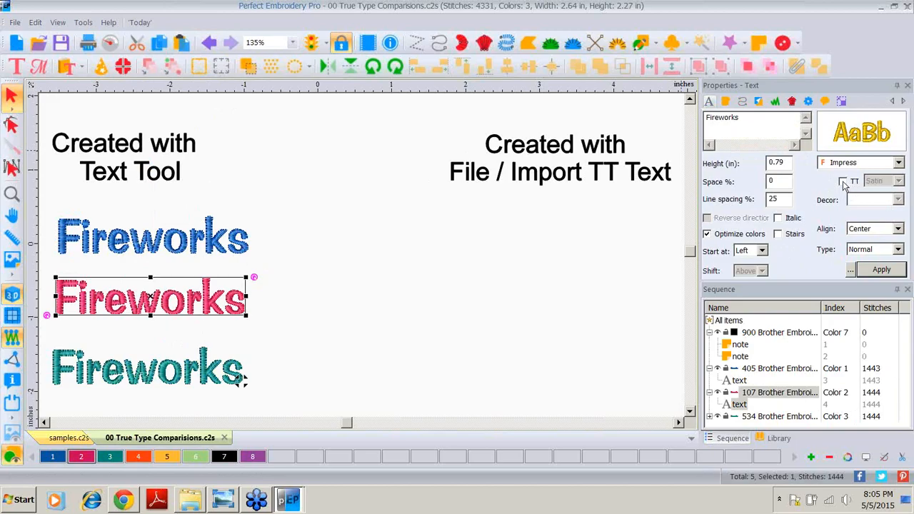
pyautogui.click(843, 182)
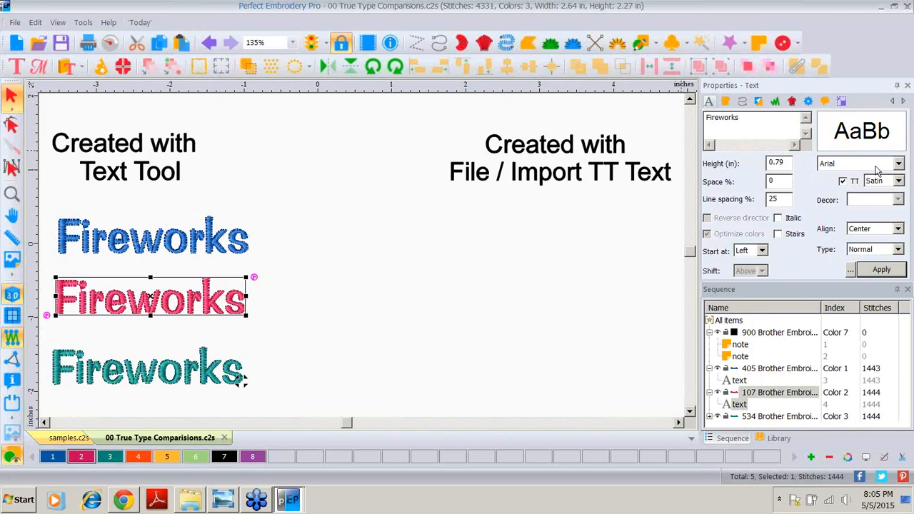
pyautogui.click(881, 270)
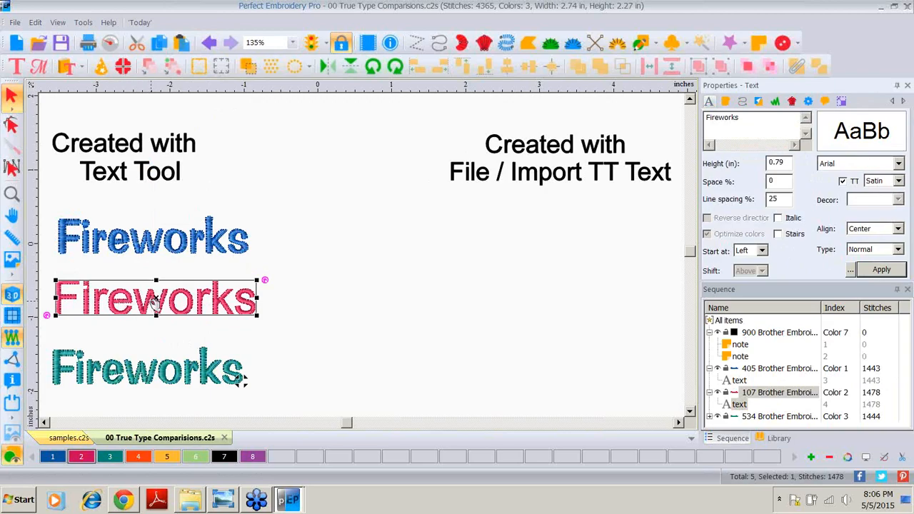
# Step: Enable TrueType for the teal Fireworks text, set its type to Artwork, and apply it
pyautogui.click(131, 378)
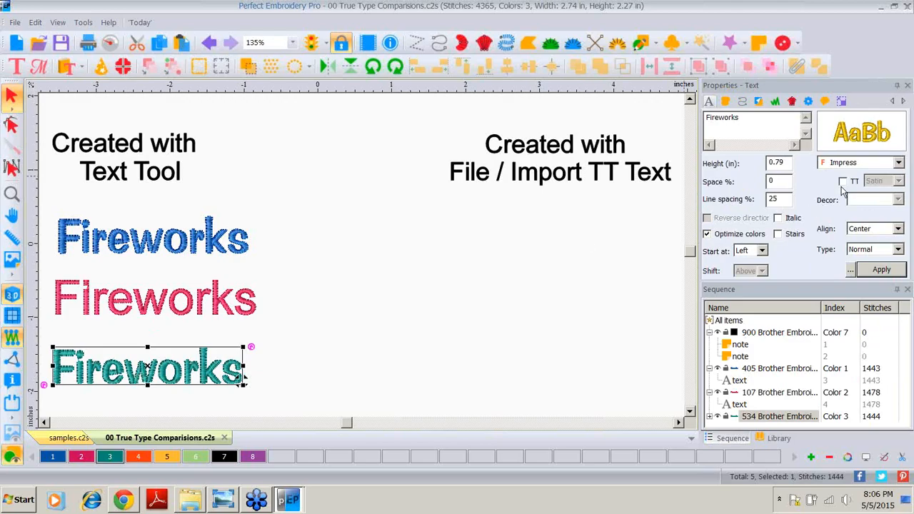
pyautogui.click(842, 182)
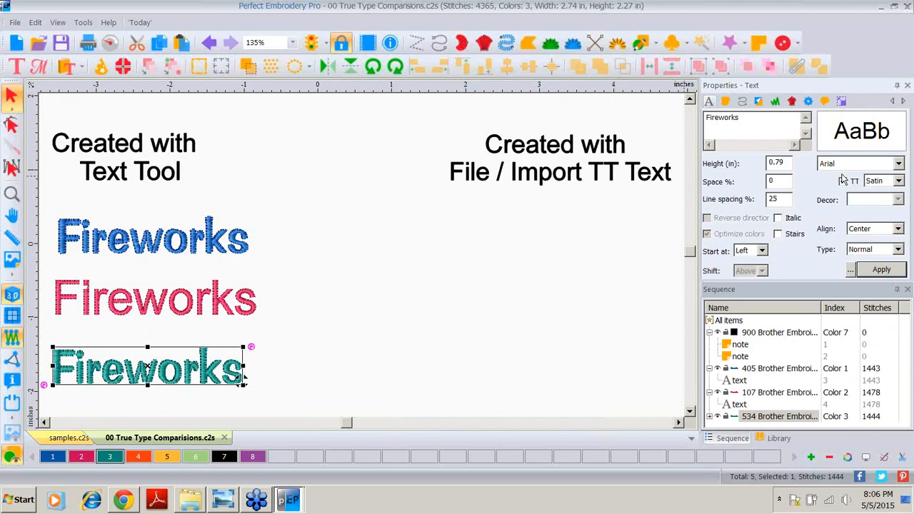
pyautogui.click(898, 181)
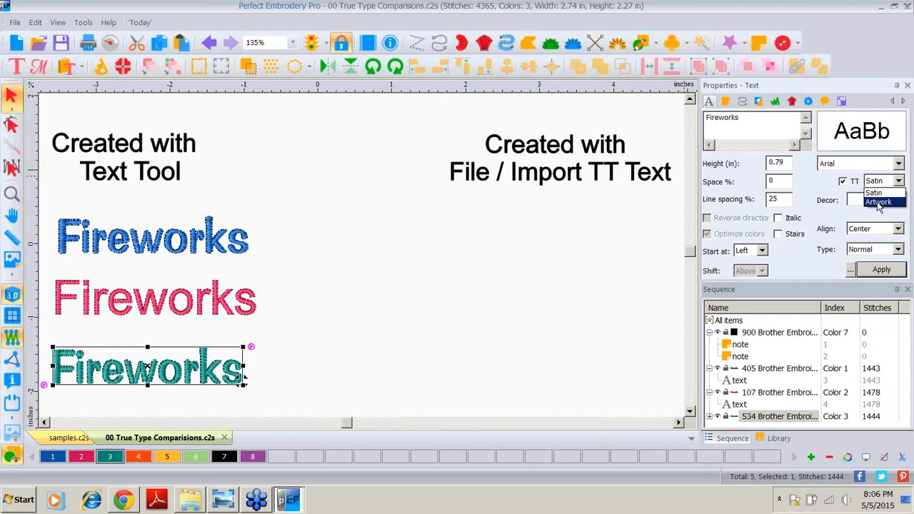
pyautogui.click(878, 203)
pyautogui.click(871, 269)
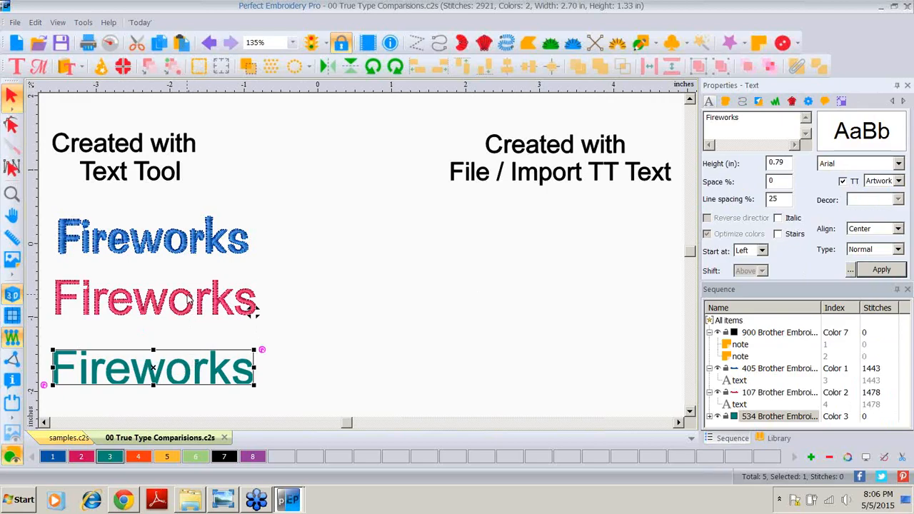
# Step: Select the pink and teal texts in turn to compare their TrueType settings
pyautogui.click(189, 304)
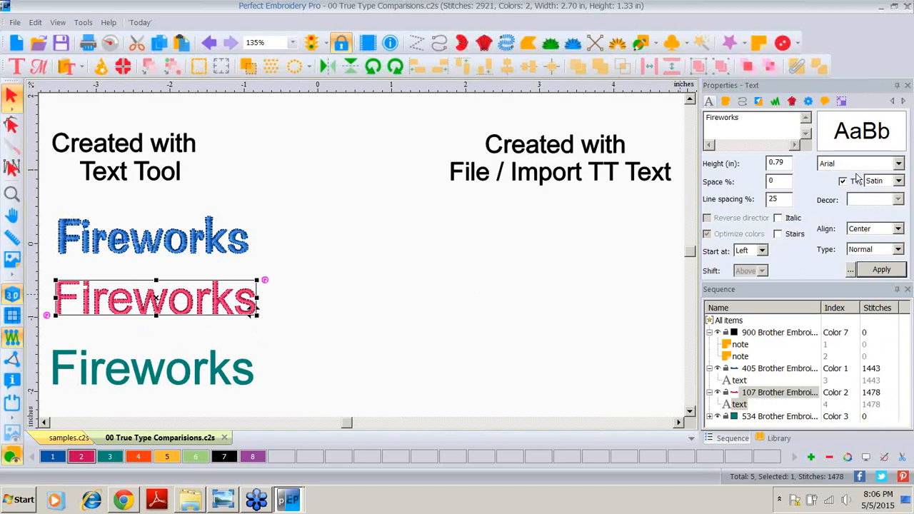
pyautogui.click(145, 370)
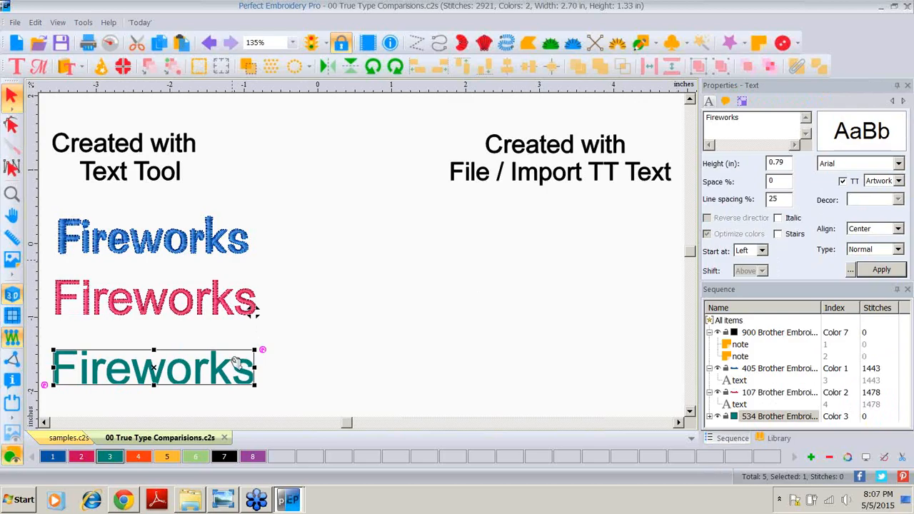
# Step: Examine the Type options of the pink and then the teal Fireworks text without changing them
pyautogui.click(250, 304)
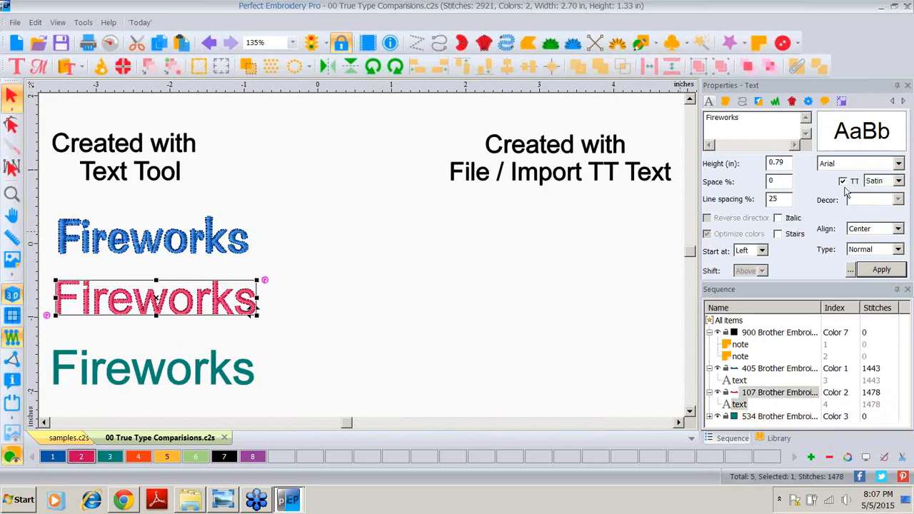
pyautogui.click(899, 250)
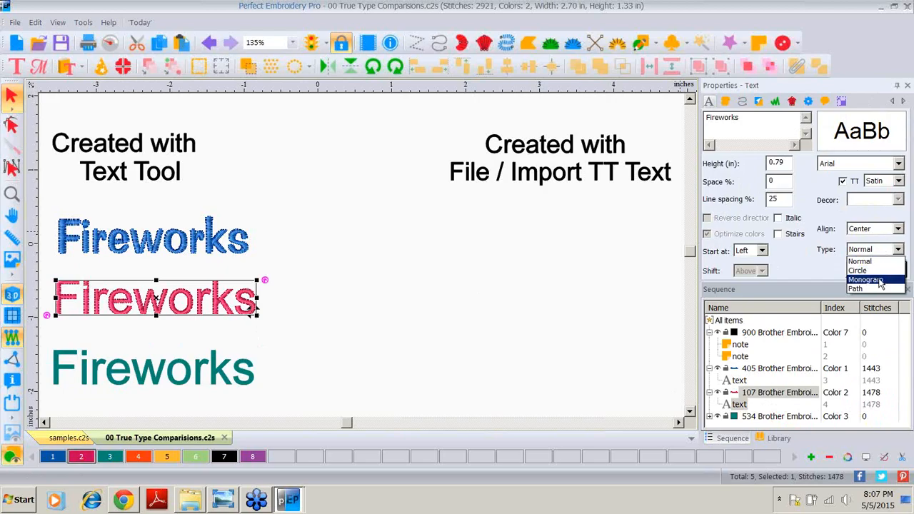
pyautogui.click(804, 267)
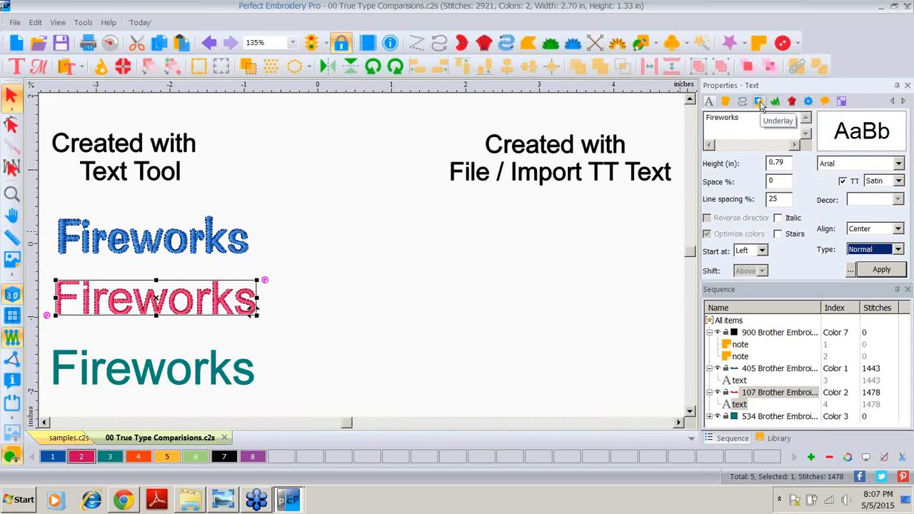
pyautogui.click(151, 373)
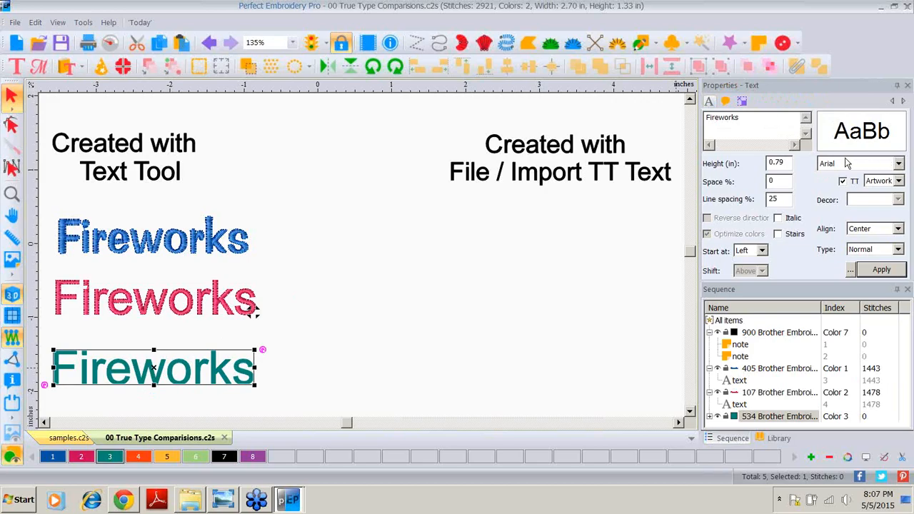
pyautogui.click(871, 249)
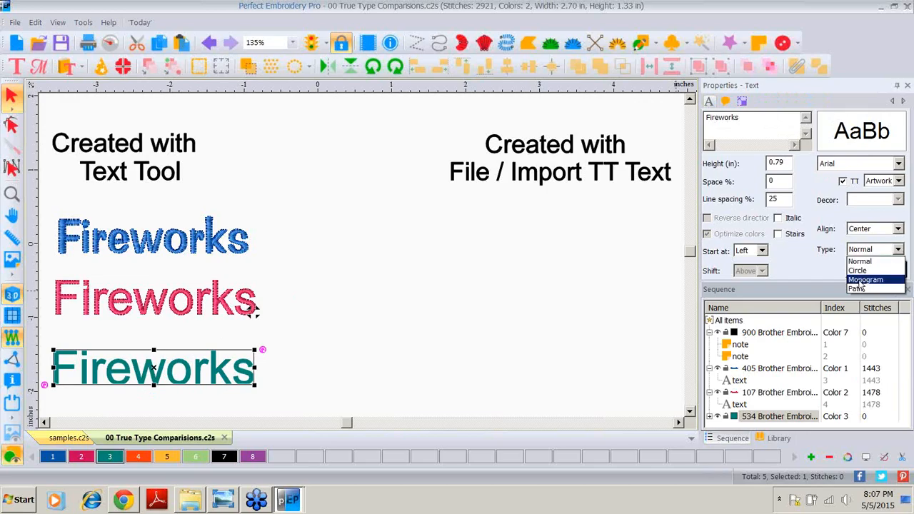
pyautogui.click(808, 258)
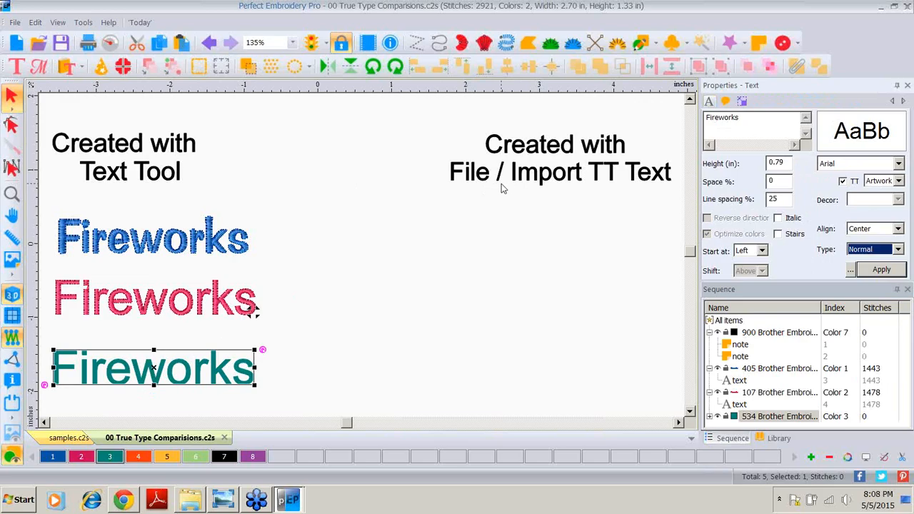
# Step: Import TrueType text reading Fireworks in Arial
pyautogui.click(14, 23)
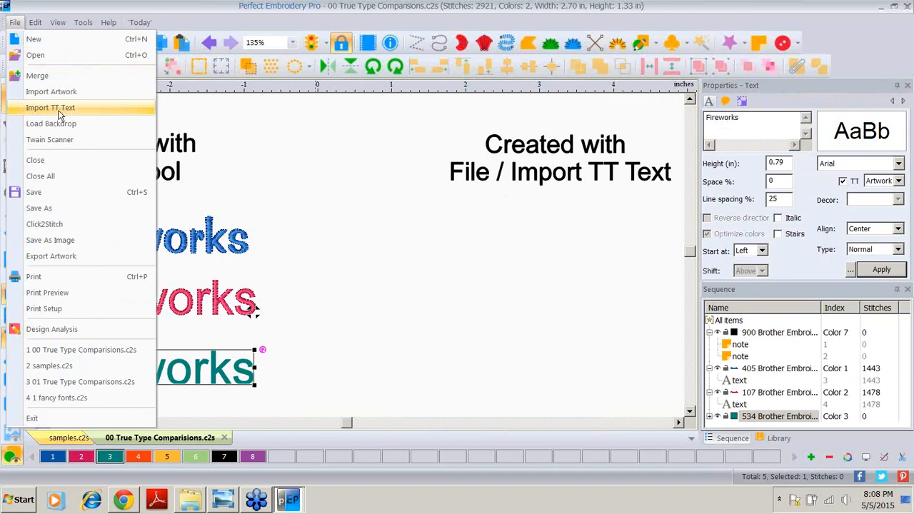
pyautogui.click(56, 111)
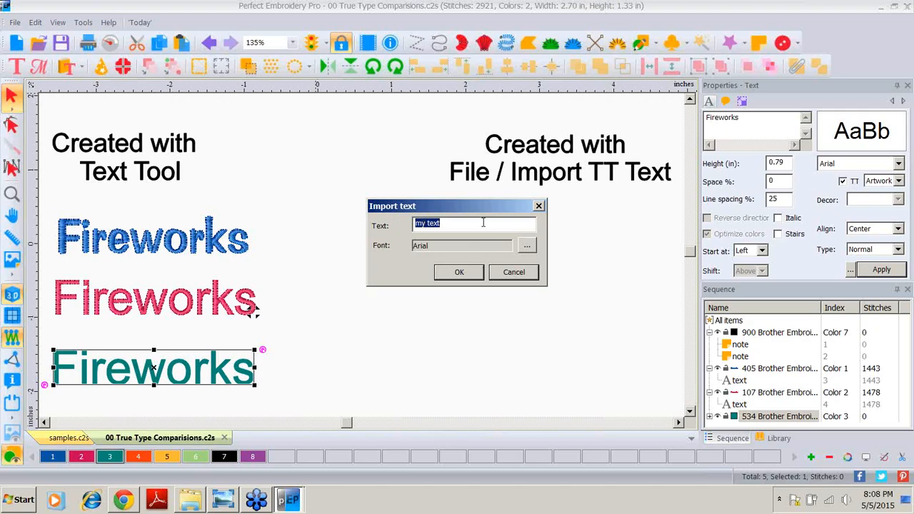
pyautogui.write('Fireworks')
pyautogui.click(449, 274)
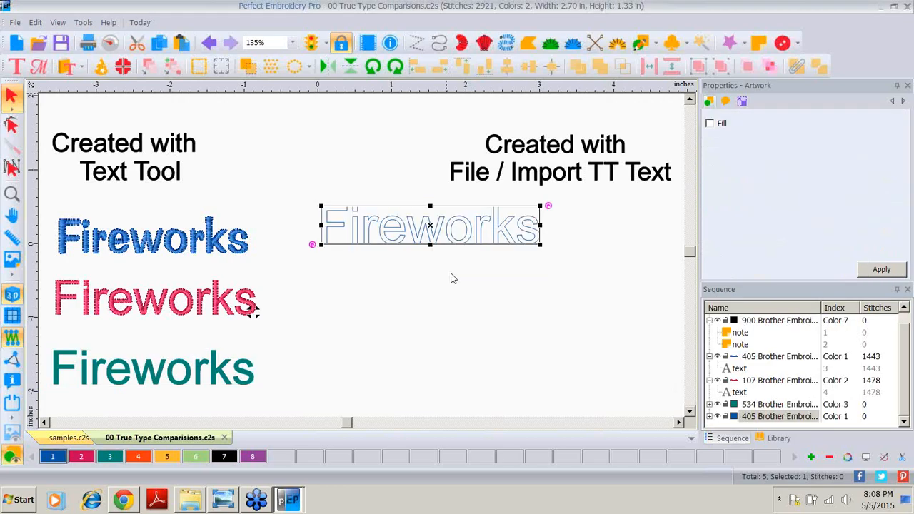
# Step: Move the imported Fireworks text under the File / Import TT Text heading and expand its group in the sequence
pyautogui.moveTo(429, 229); pyautogui.dragTo(571, 232)
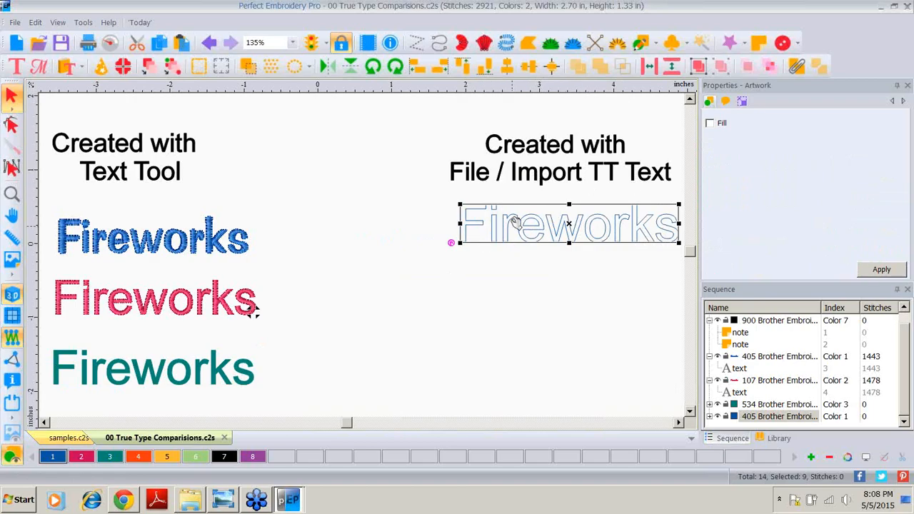
pyautogui.click(710, 417)
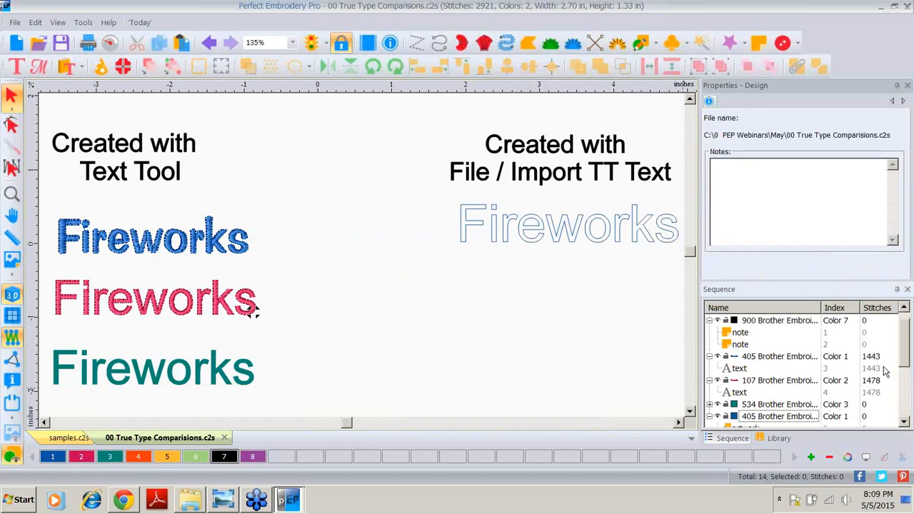
pyautogui.scroll(-1, 905, 351)
pyautogui.scroll(-5, 906, 351)
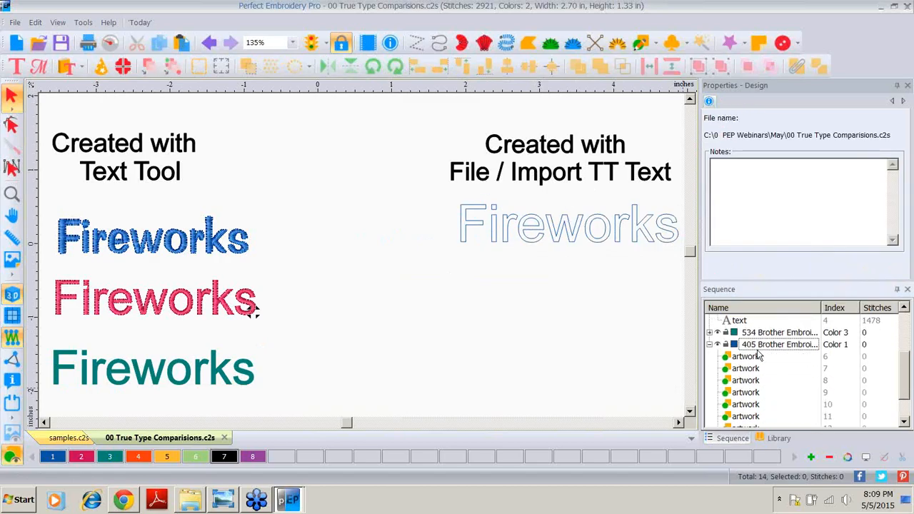
# Step: Select the letters of the imported text one at a time to inspect them as separate artwork pieces
pyautogui.click(463, 232)
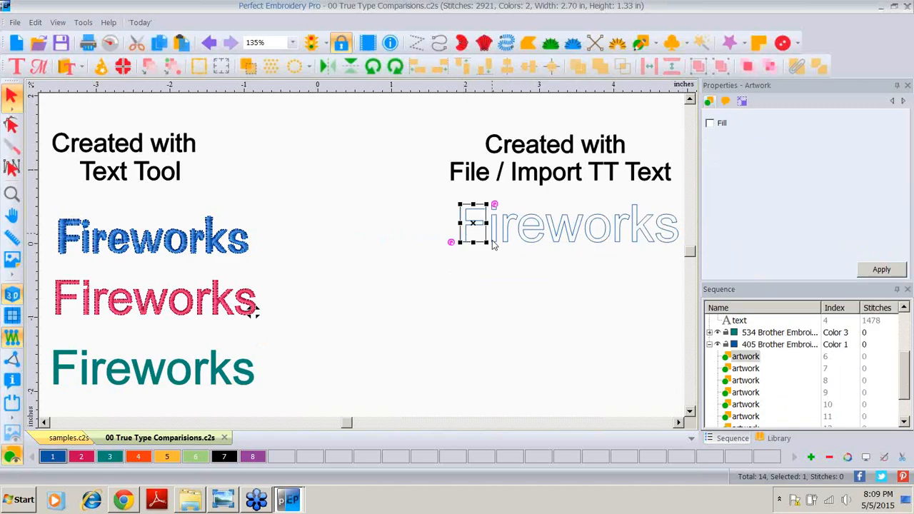
pyautogui.click(493, 230)
pyautogui.click(508, 235)
pyautogui.click(531, 231)
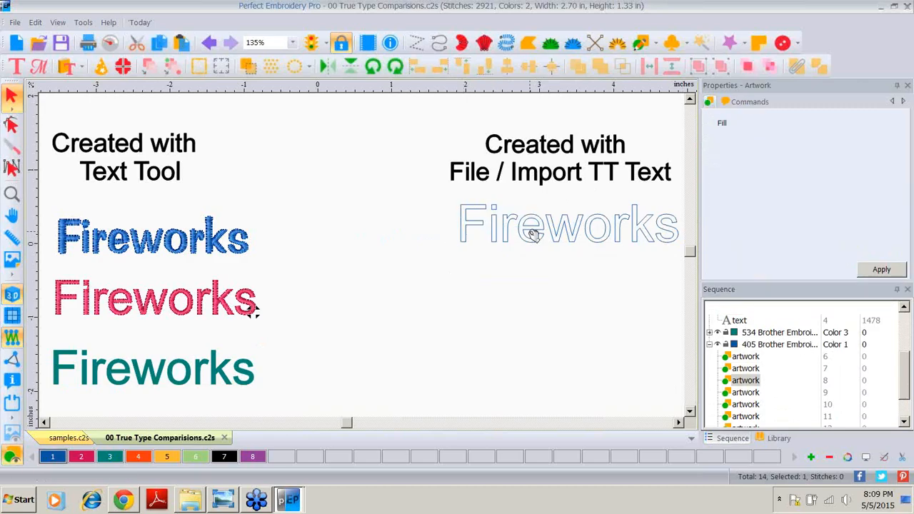
pyautogui.click(559, 231)
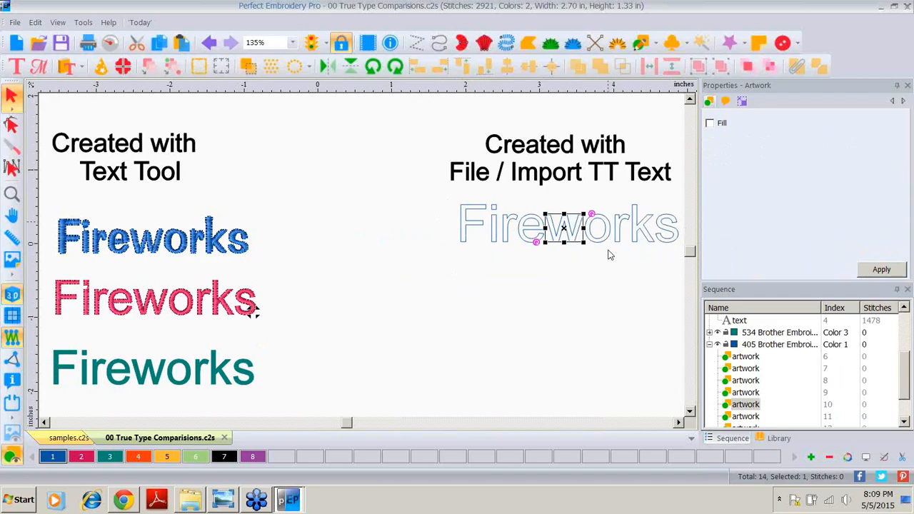
pyautogui.click(465, 236)
pyautogui.click(581, 234)
pyautogui.click(621, 238)
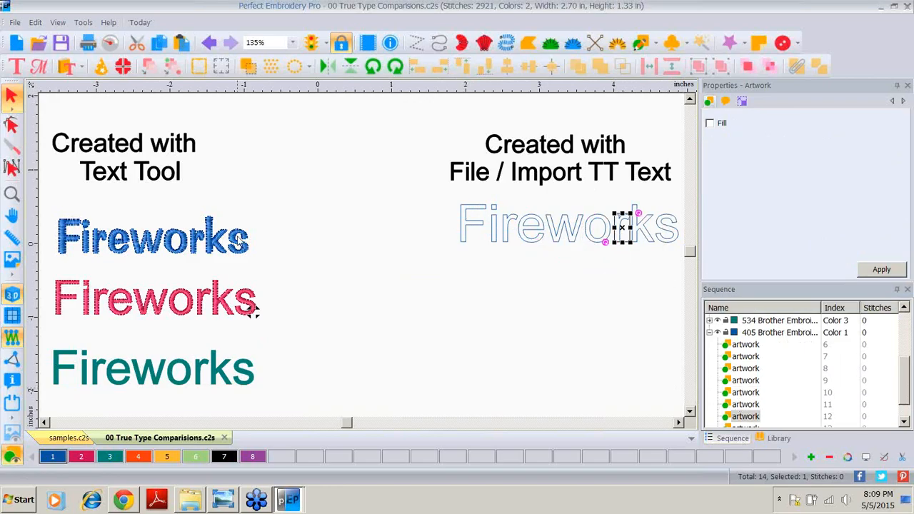
# Step: Select the teal text and its sequence entry, then the imported F, to compare the two
pyautogui.click(96, 375)
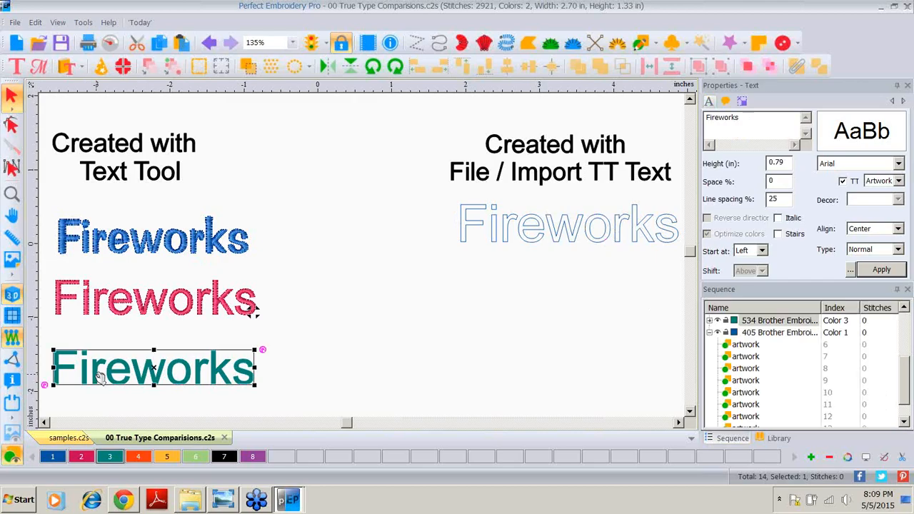
pyautogui.click(711, 321)
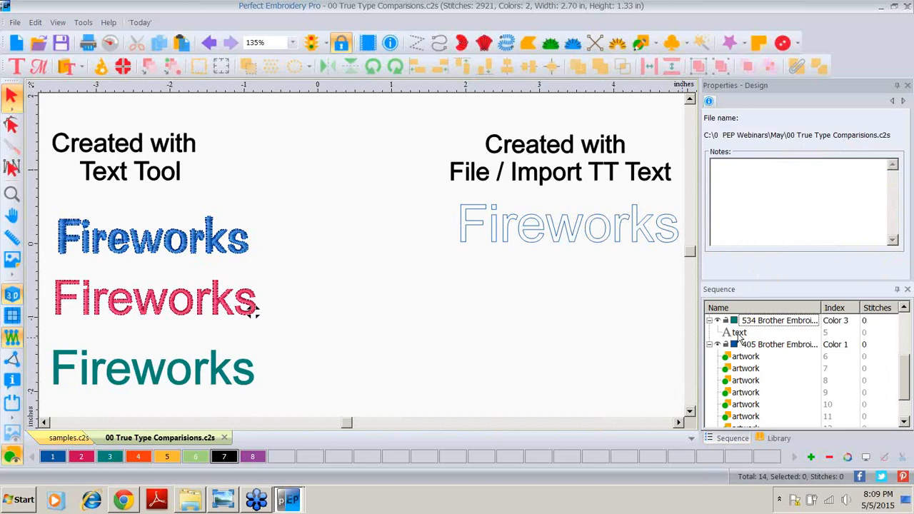
pyautogui.click(739, 334)
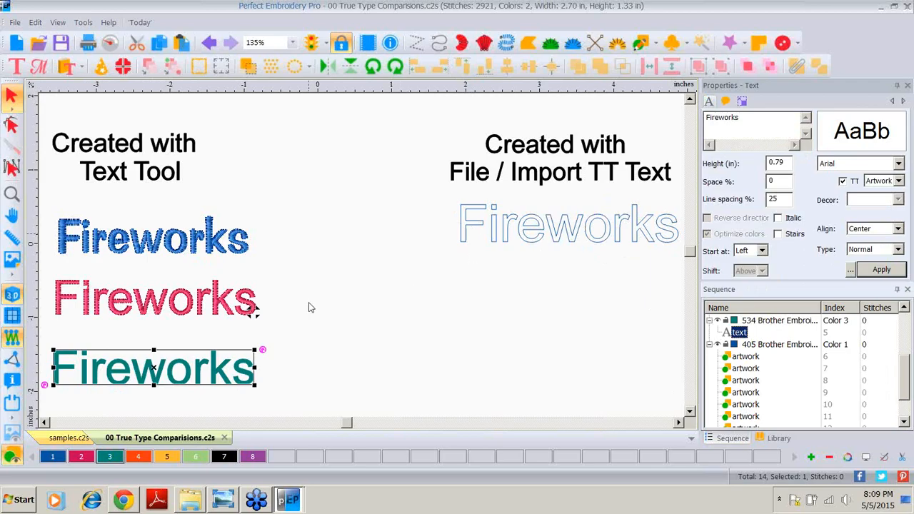
pyautogui.click(475, 224)
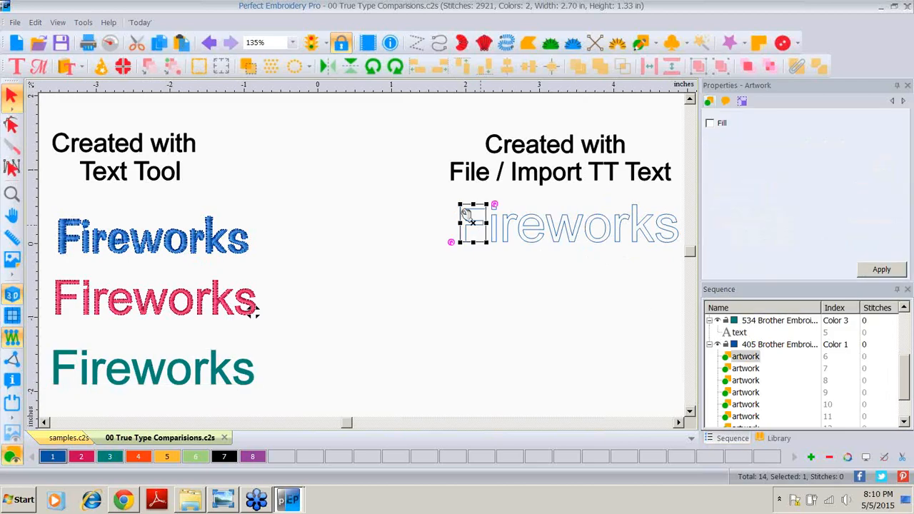
# Step: Drag a node of the imported F's outline with the Shape tool, then undo the edit
pyautogui.click(12, 126)
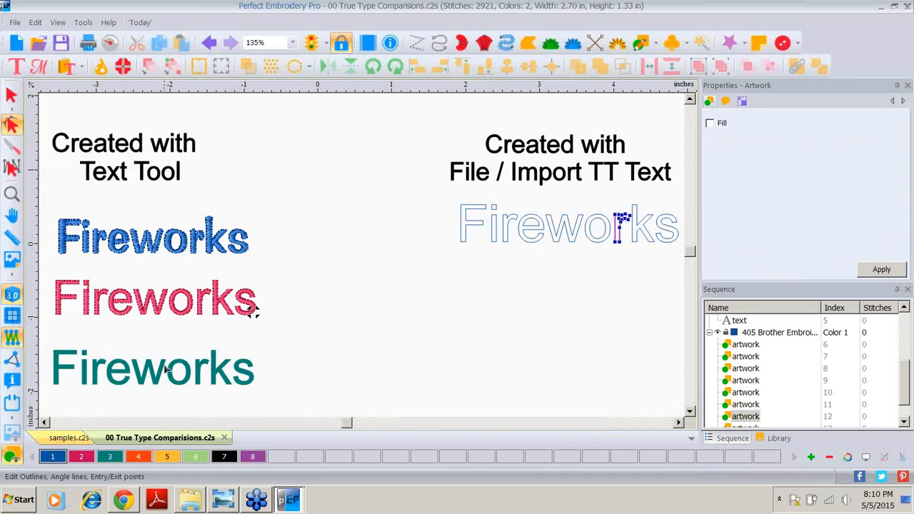
pyautogui.click(155, 383)
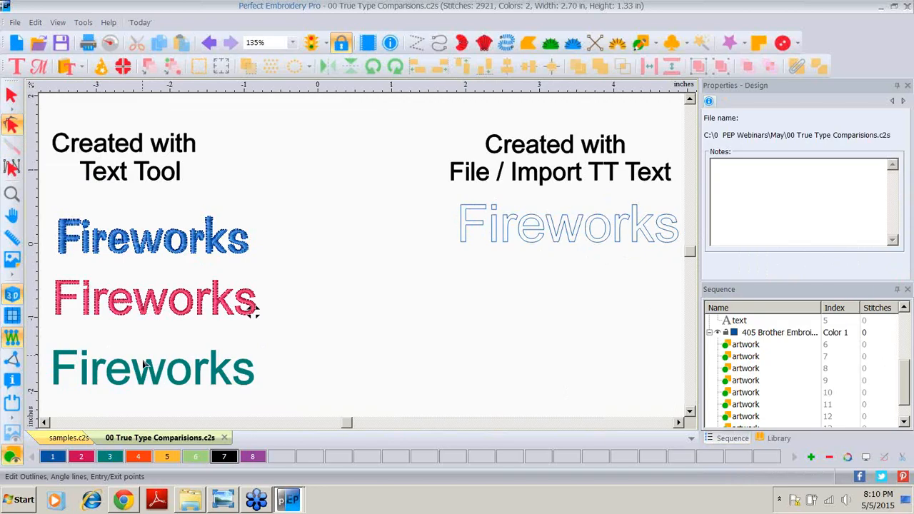
pyautogui.click(464, 236)
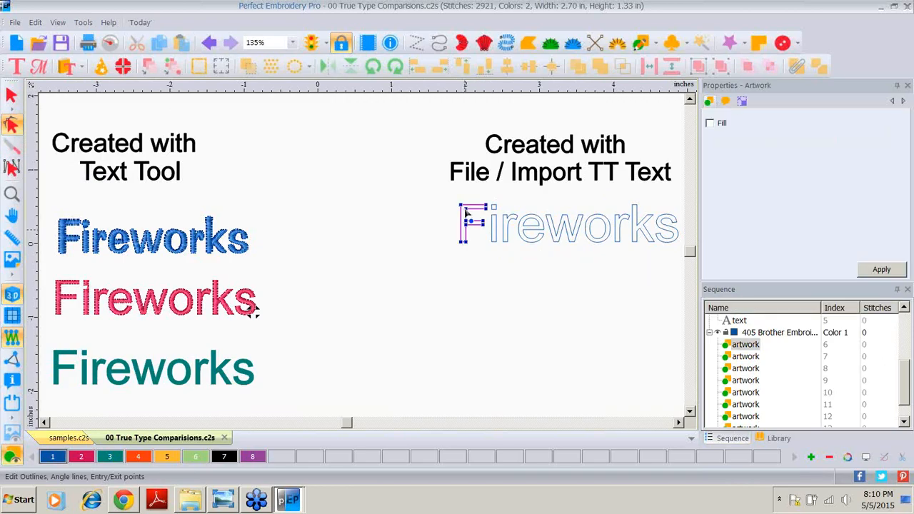
pyautogui.moveTo(462, 207); pyautogui.dragTo(431, 218)
pyautogui.click(208, 43)
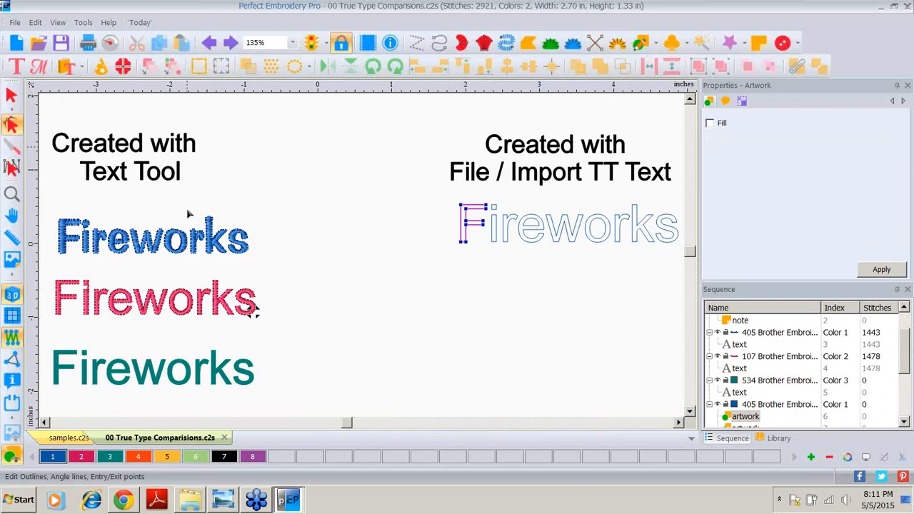
# Step: Return to the Select tool and alternately select the whole imported text and the teal text
pyautogui.click(11, 95)
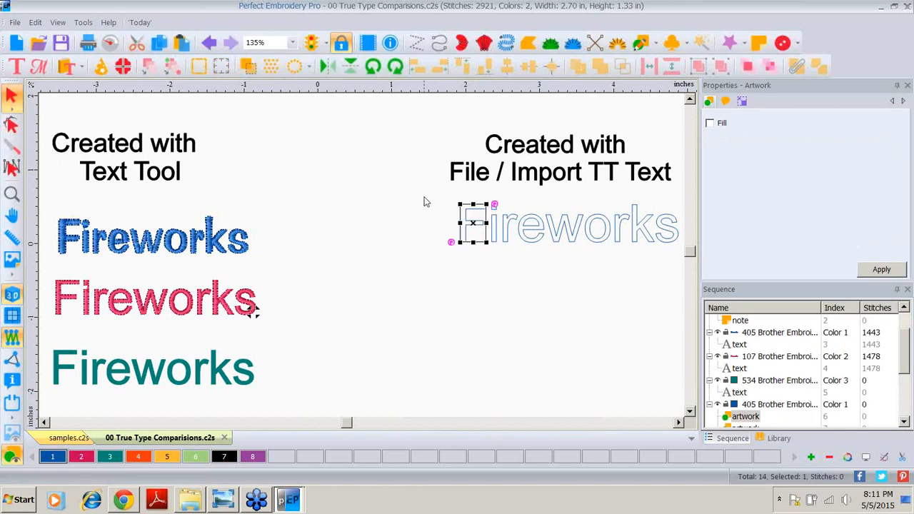
pyautogui.moveTo(424, 198); pyautogui.dragTo(683, 256)
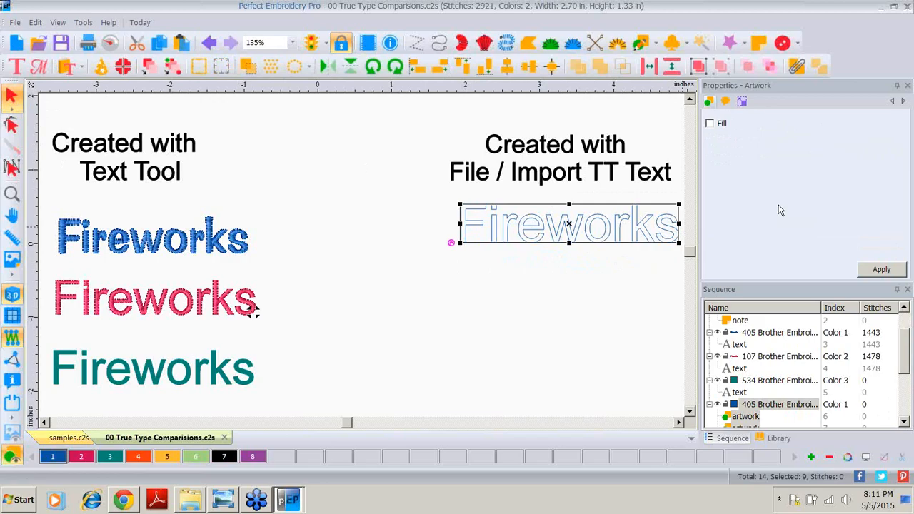
pyautogui.click(138, 378)
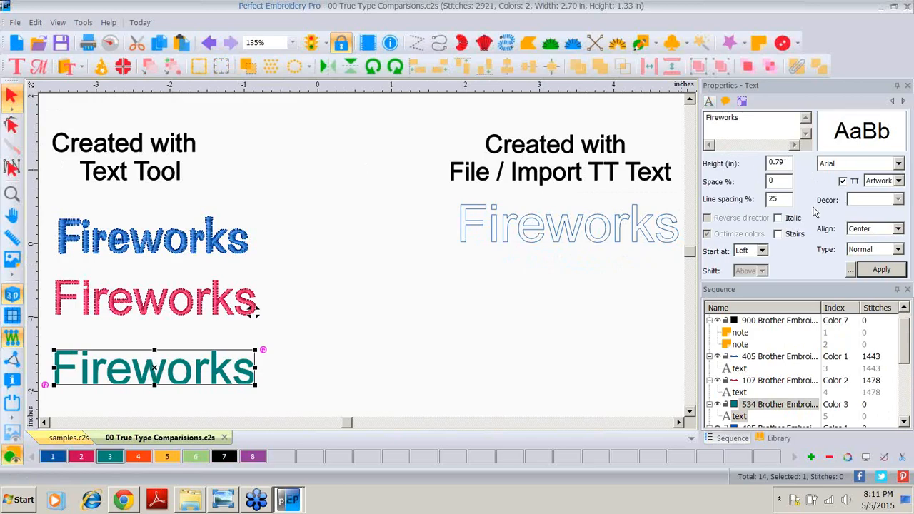
pyautogui.click(435, 197)
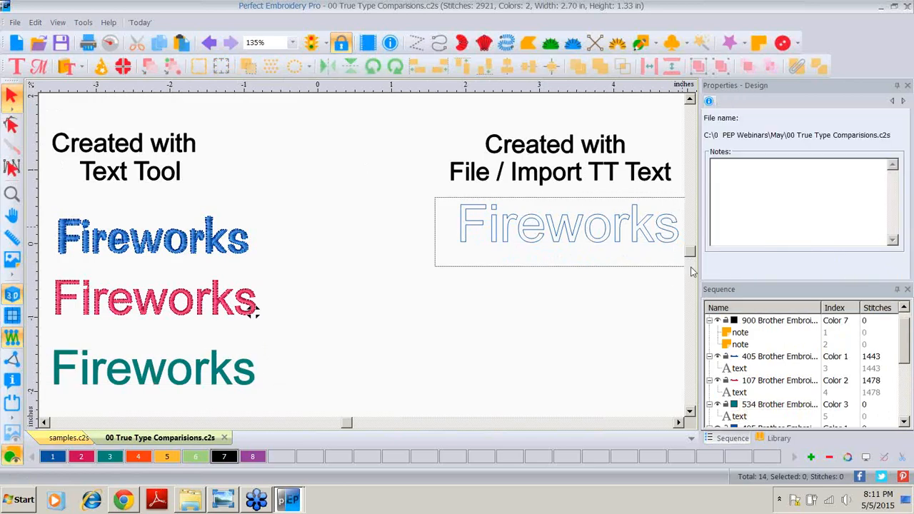
pyautogui.click(621, 229)
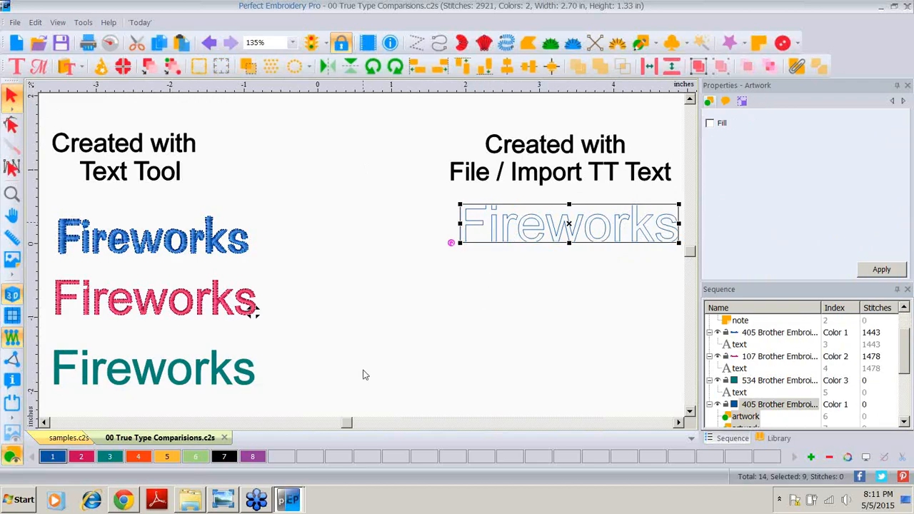
pyautogui.click(222, 367)
pyautogui.click(221, 368)
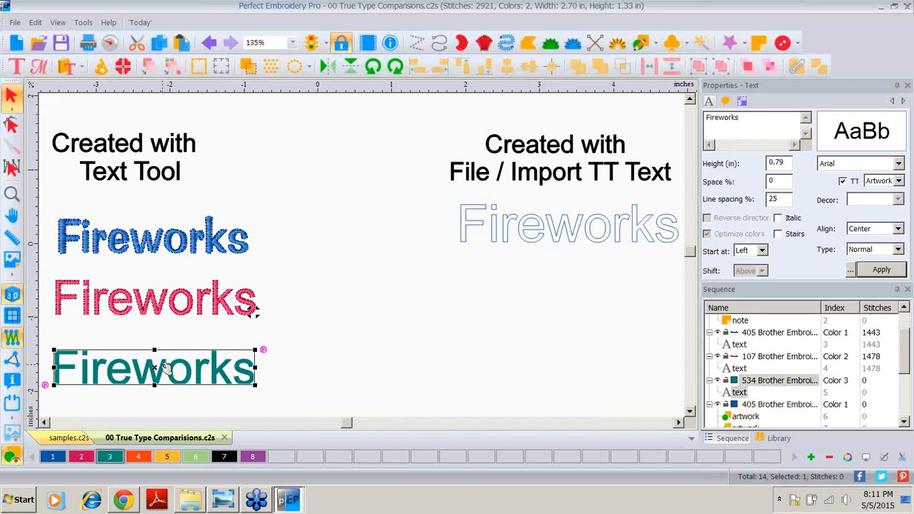
# Step: Switch the teal text's TrueType mode to Satin and apply it
pyautogui.click(898, 182)
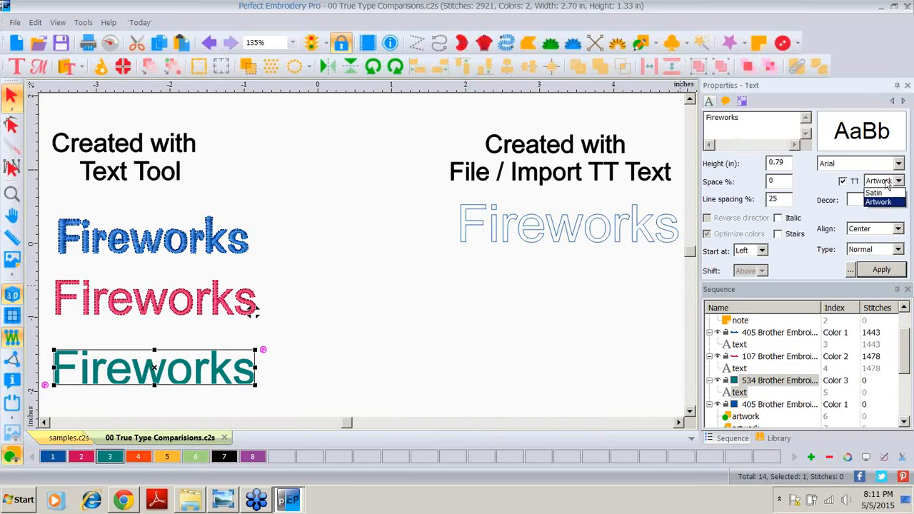
pyautogui.click(878, 193)
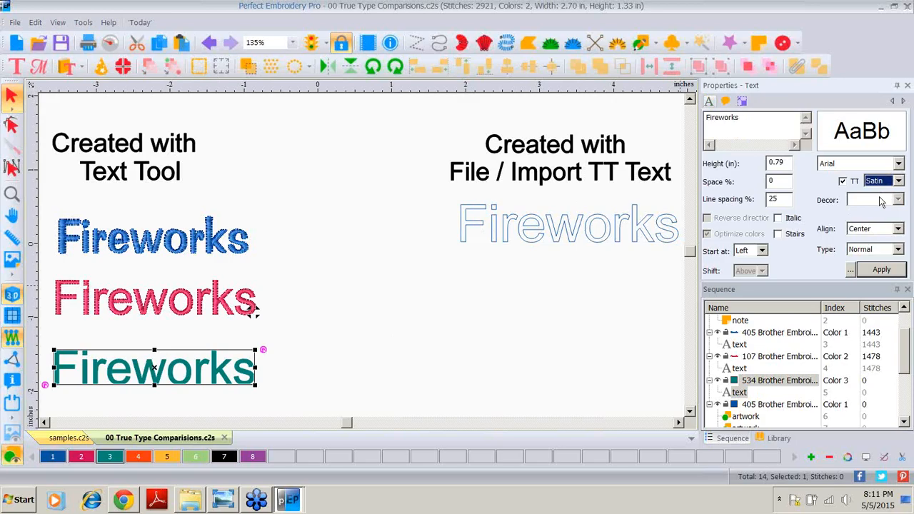
pyautogui.click(873, 270)
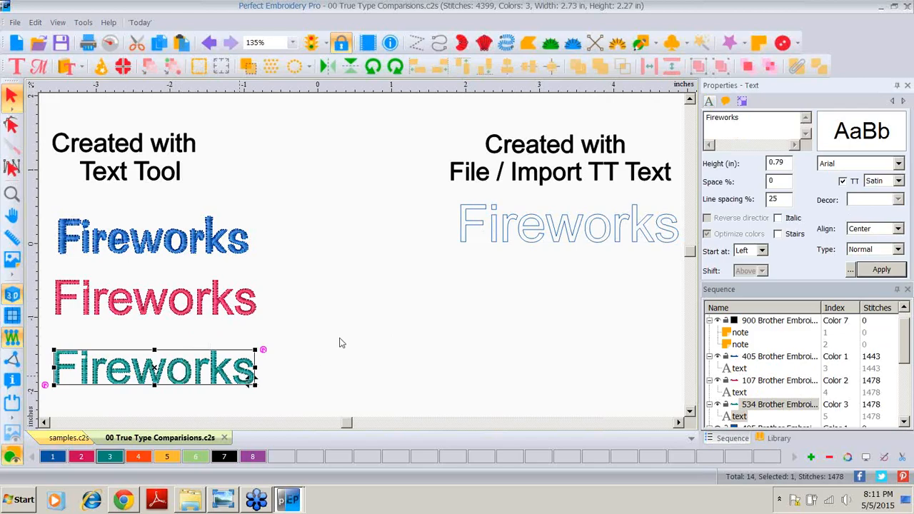
# Step: Select the whole imported Fireworks outline and convert it to Satin stitches
pyautogui.click(439, 206)
pyautogui.moveTo(434, 195); pyautogui.dragTo(681, 261)
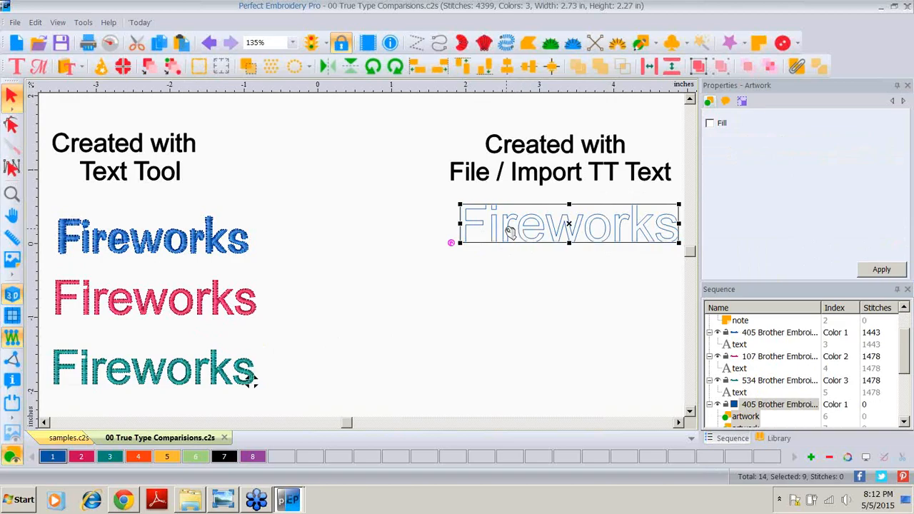
pyautogui.rightClick(509, 230)
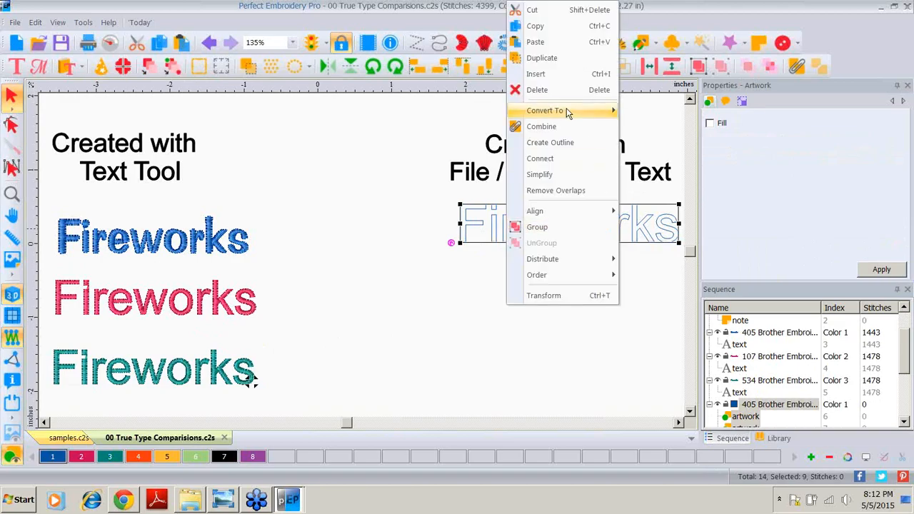
pyautogui.moveTo(566, 108)
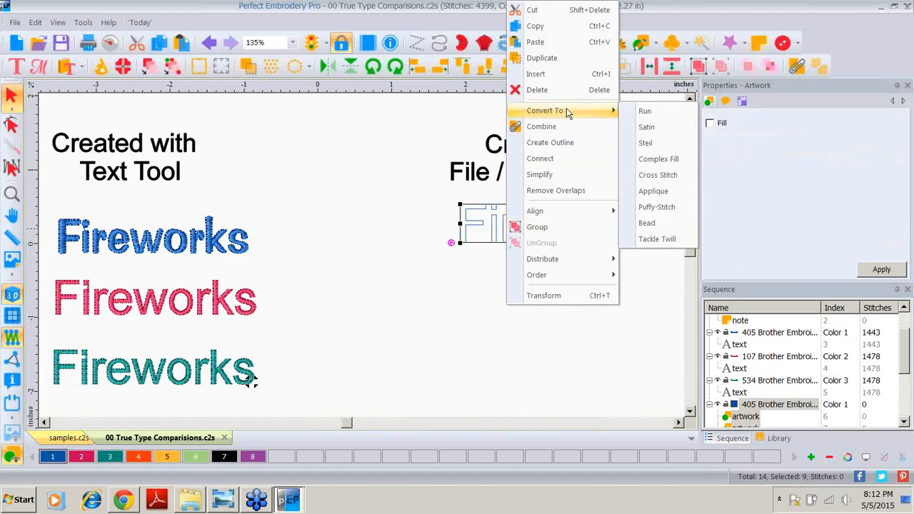
pyautogui.click(657, 126)
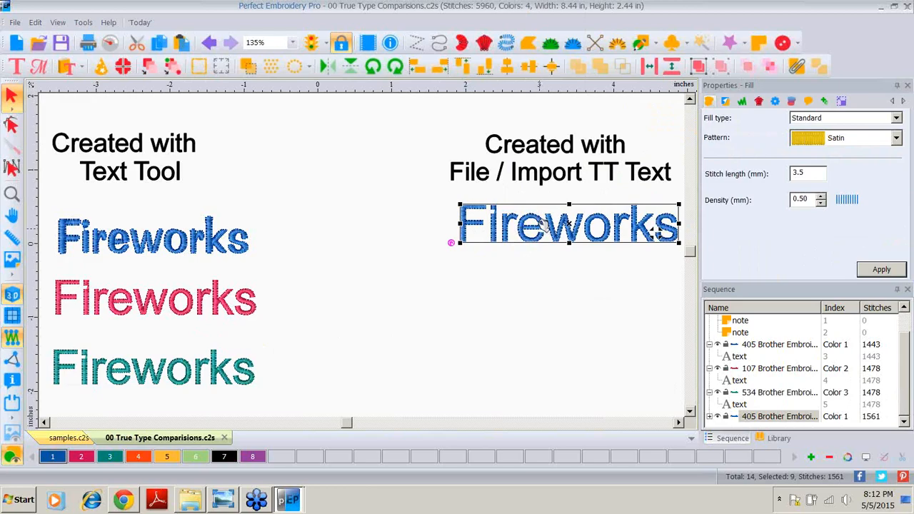
# Step: Select individual letters of the converted imported text to examine how they are split
pyautogui.click(396, 269)
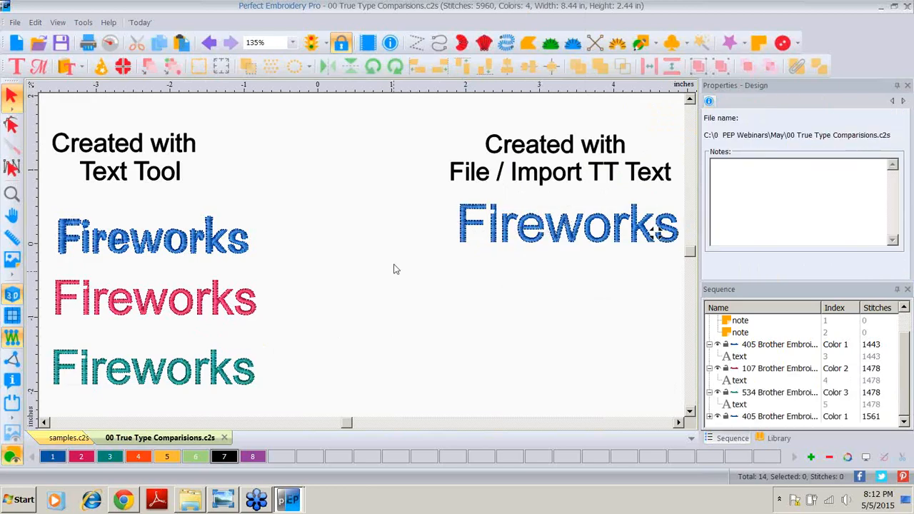
pyautogui.click(465, 232)
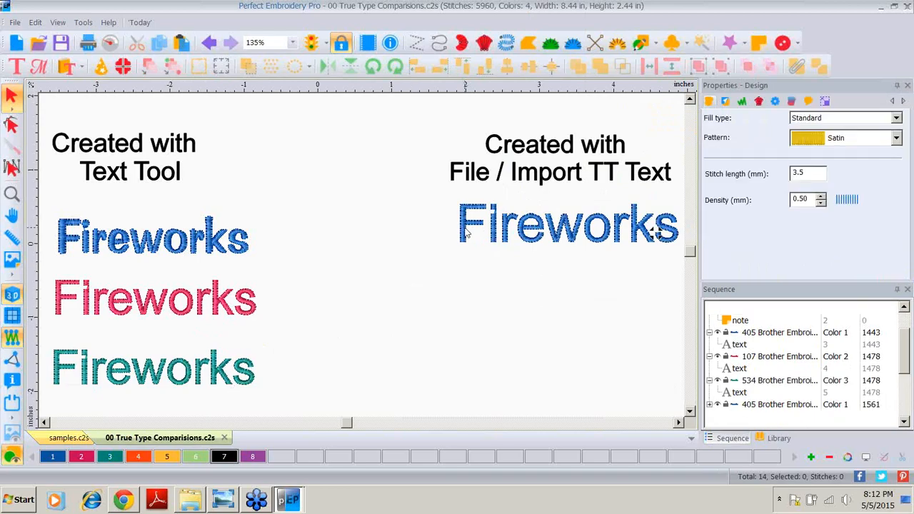
pyautogui.click(557, 239)
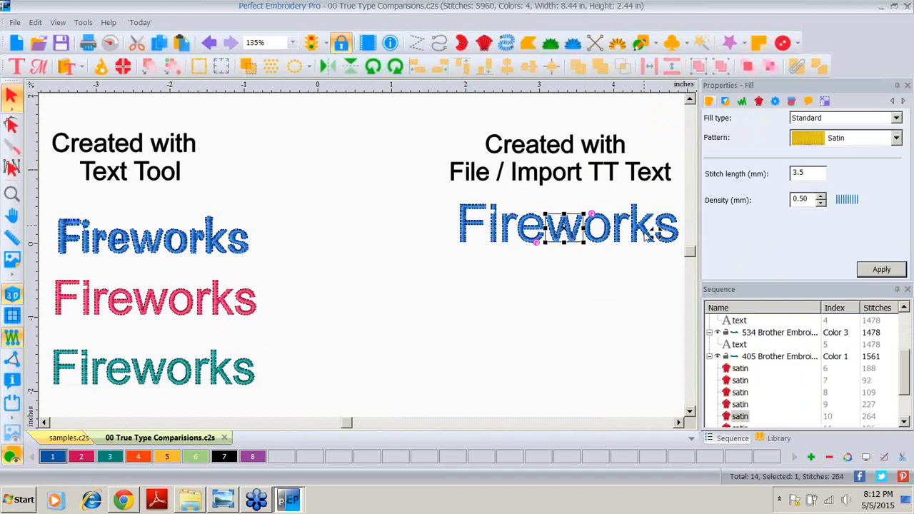
pyautogui.click(625, 237)
pyautogui.click(639, 241)
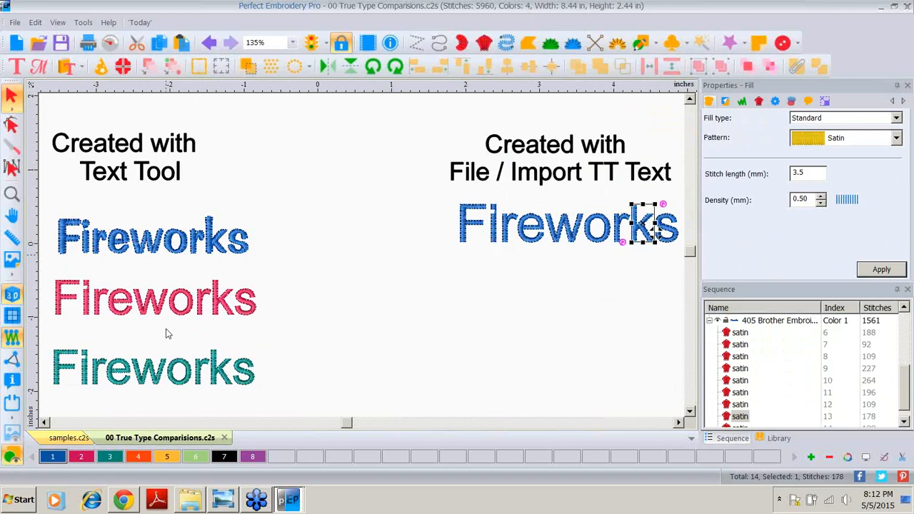
# Step: Change the teal Text tool lettering's font to Bernard MT Condensed
pyautogui.click(65, 370)
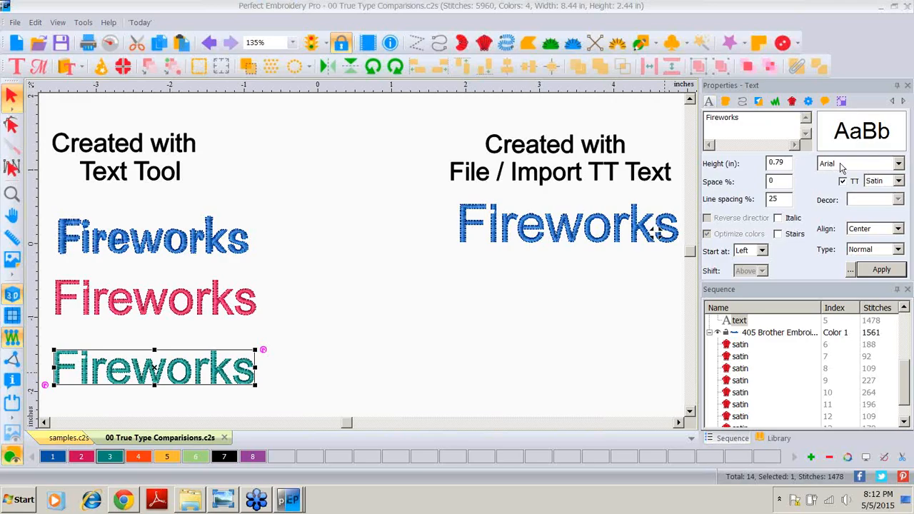
pyautogui.click(899, 165)
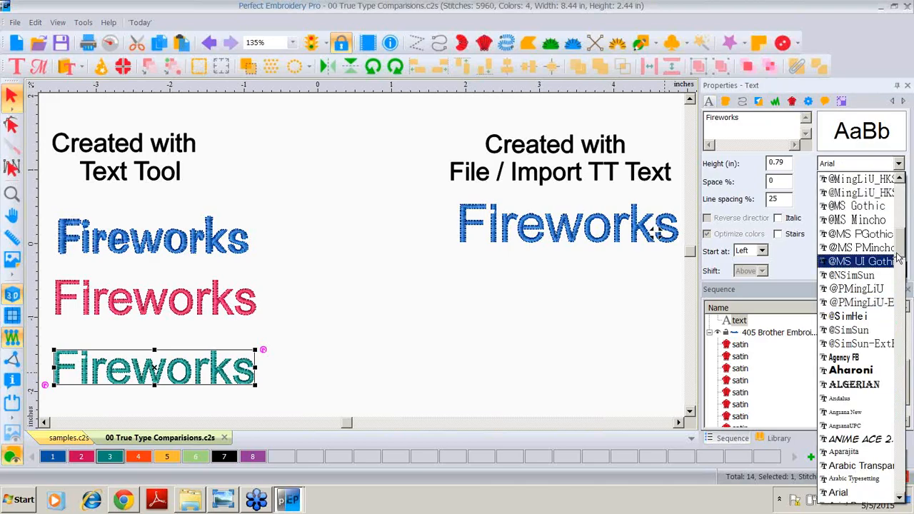
pyautogui.scroll(-8, 902, 246)
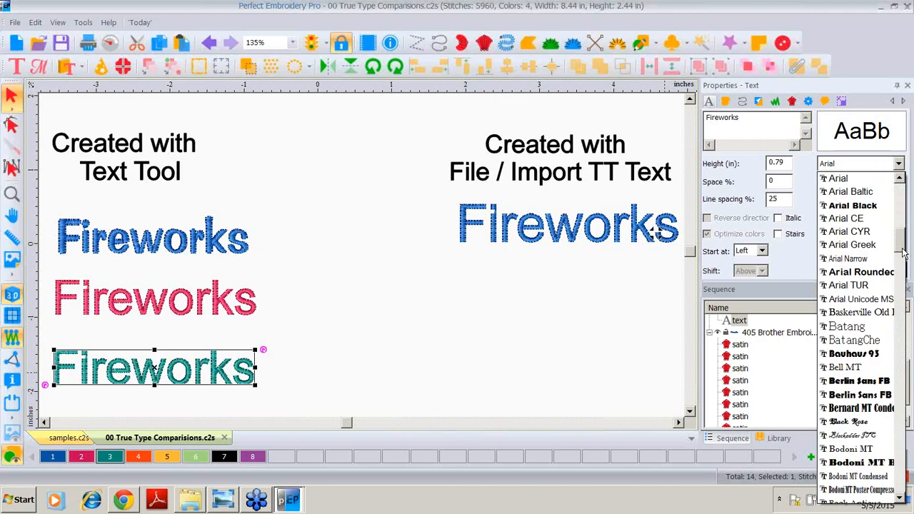
pyautogui.moveTo(902, 247)
pyautogui.mouseDown()
pyautogui.moveTo(903, 372)
pyautogui.moveTo(900, 247)
pyautogui.mouseUp()
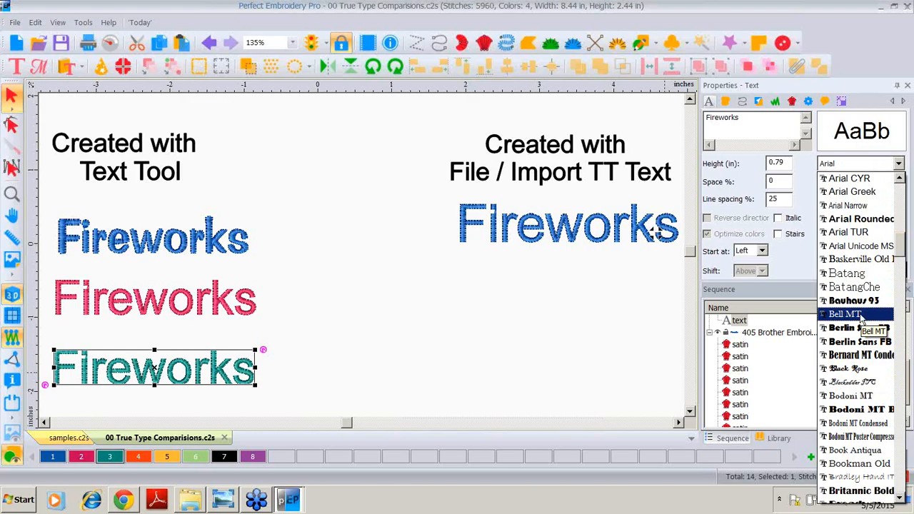
pyautogui.click(864, 361)
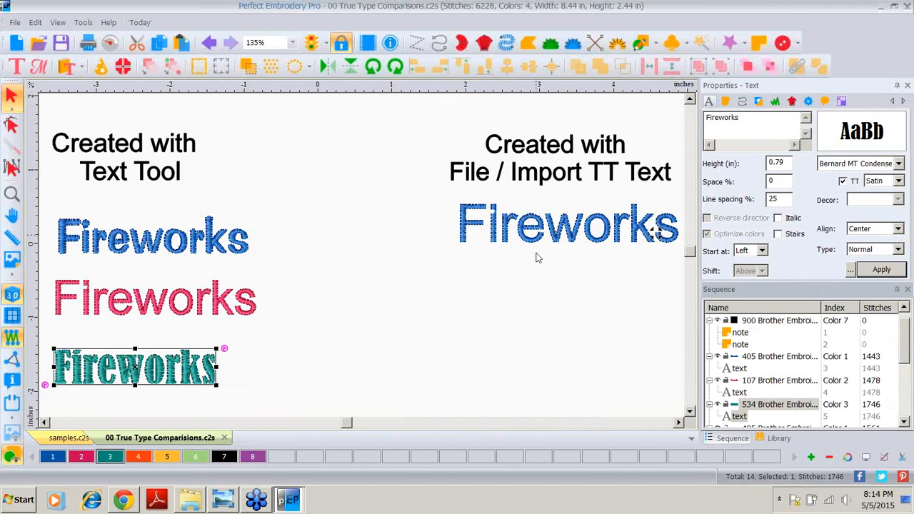
# Step: Start a new TrueType text import and enter Fireworks as the text
pyautogui.click(429, 194)
pyautogui.moveTo(430, 193); pyautogui.dragTo(684, 260)
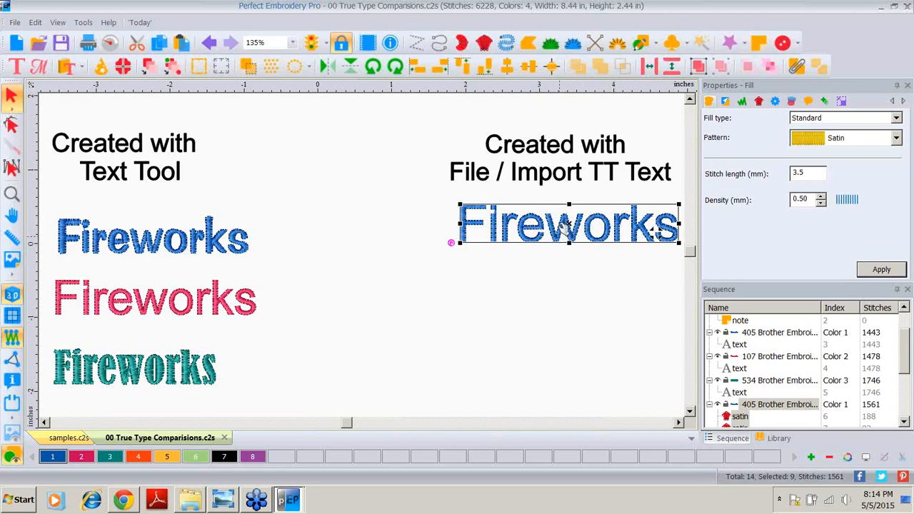
pyautogui.click(14, 24)
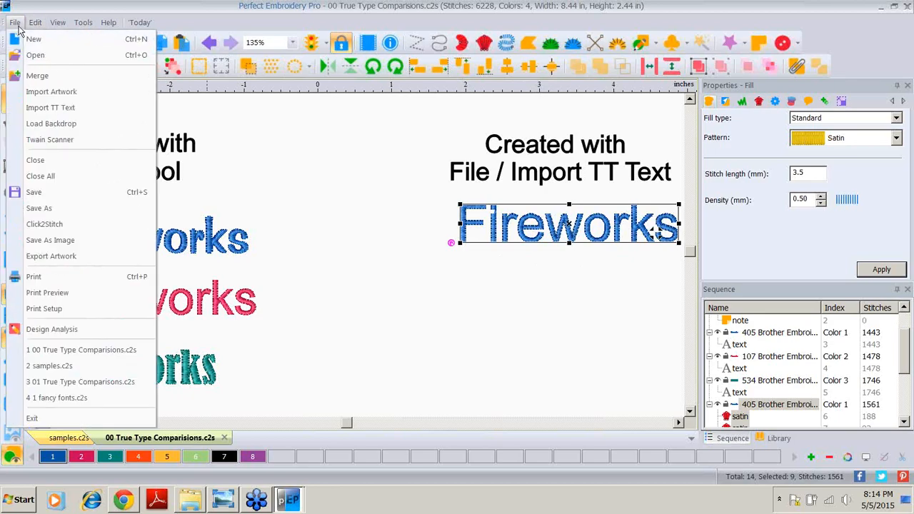
pyautogui.click(29, 115)
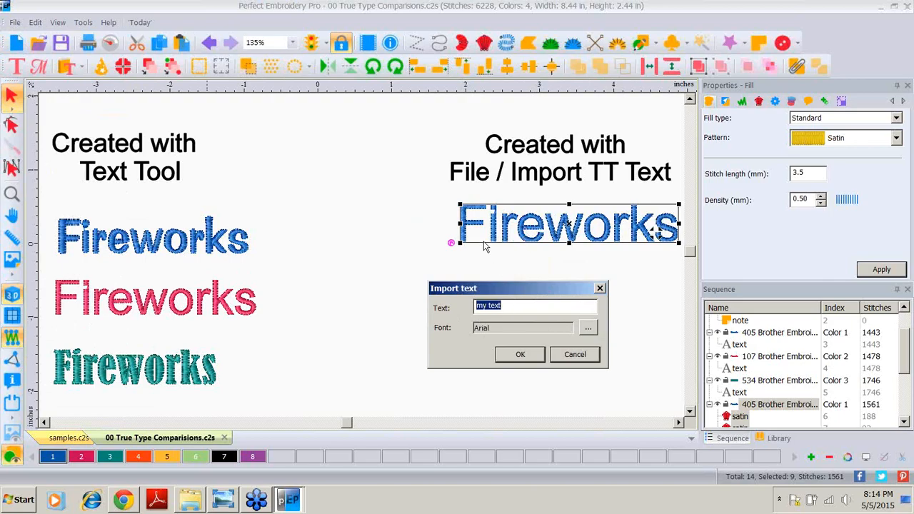
pyautogui.write('Fireworks')
# Step: Set the import font to Bernard MT, Condensed style, size 72, and import the text
pyautogui.click(589, 327)
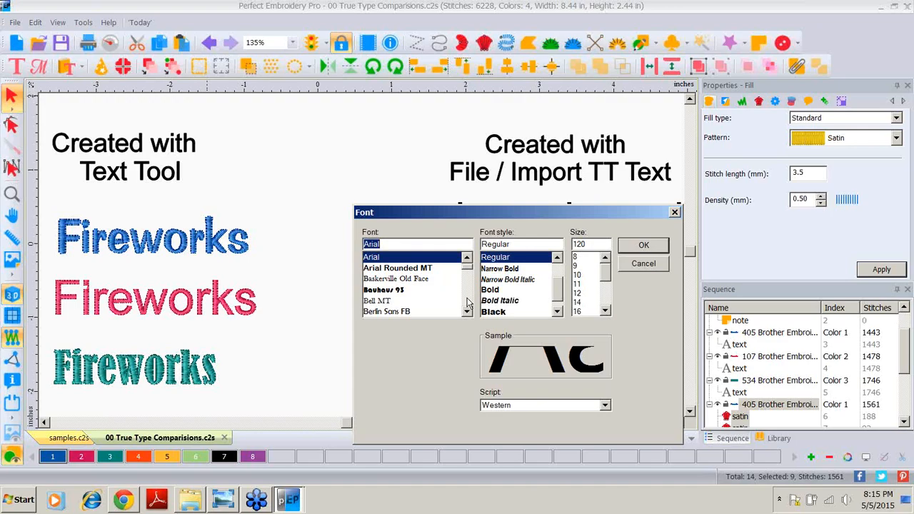
pyautogui.scroll(-2, 467, 304)
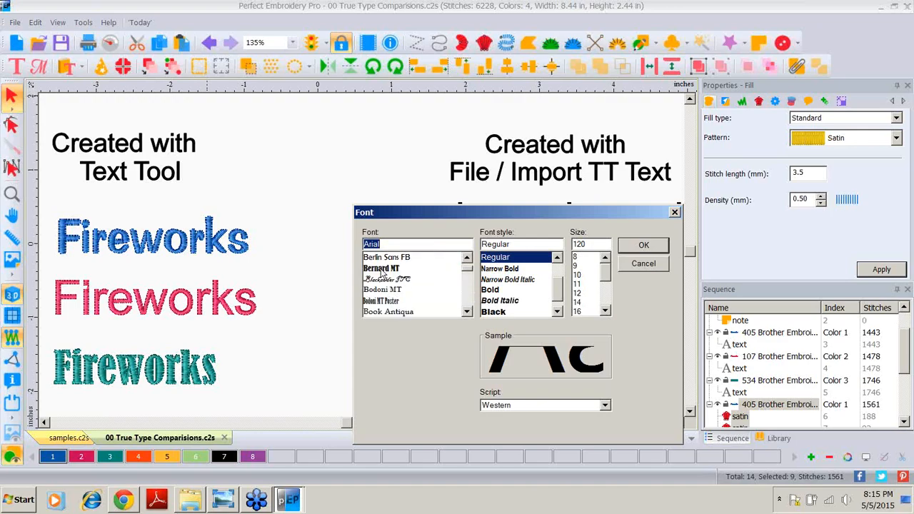
pyautogui.click(381, 269)
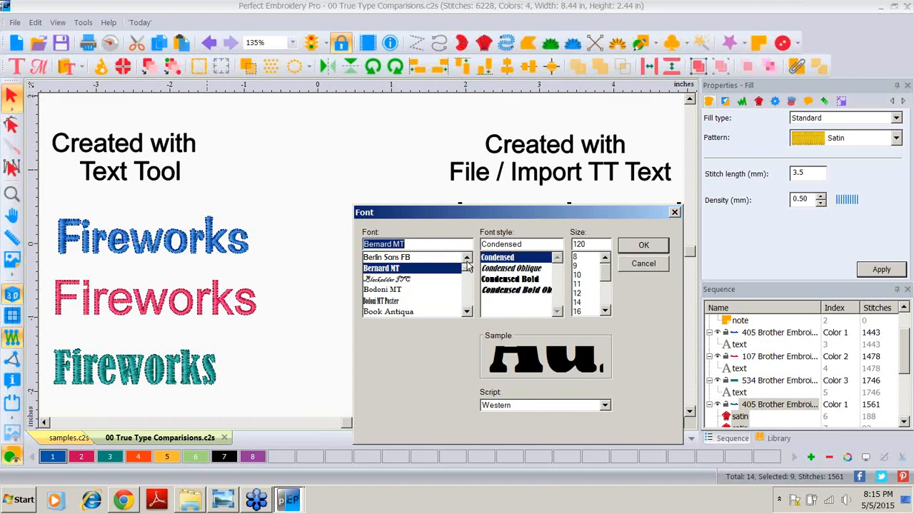
pyautogui.click(392, 258)
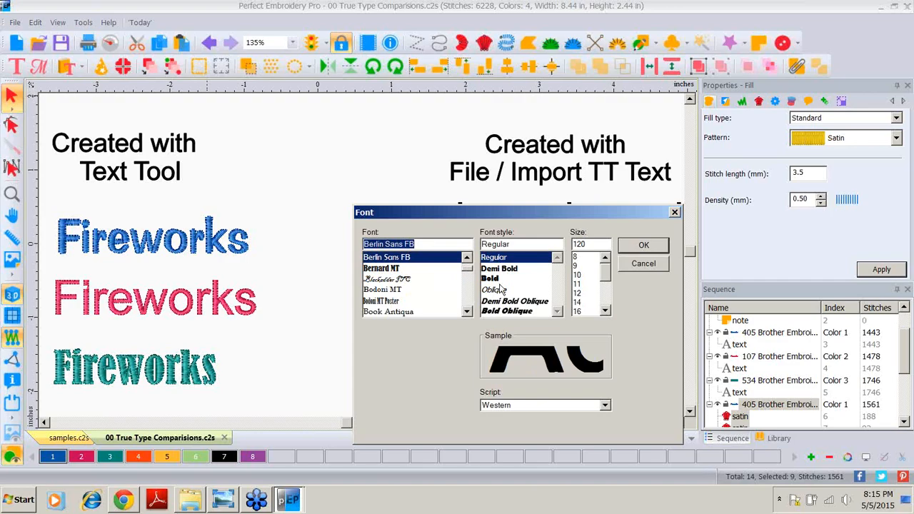
pyautogui.click(392, 269)
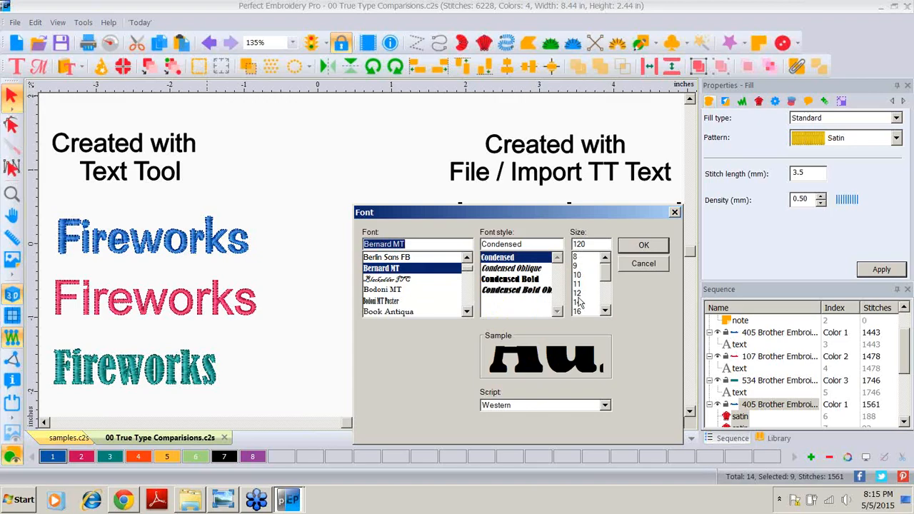
pyautogui.moveTo(600, 267); pyautogui.dragTo(604, 307)
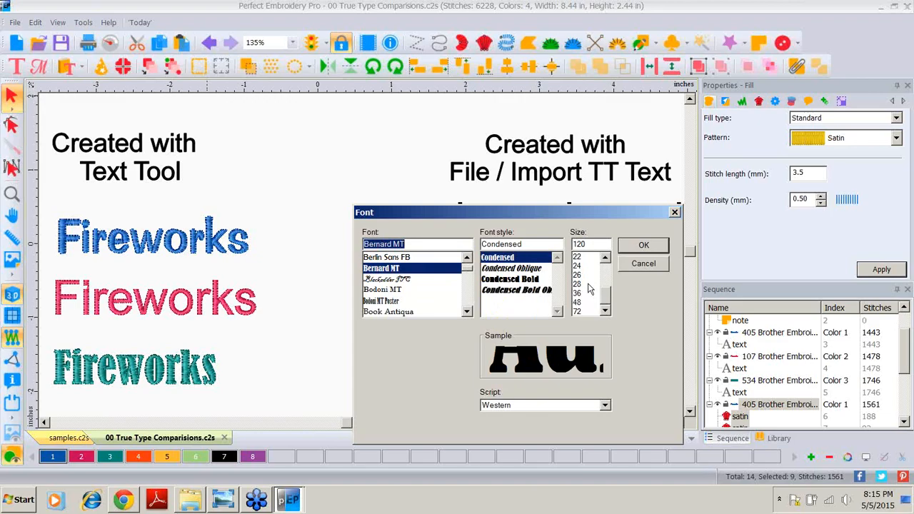
pyautogui.click(585, 284)
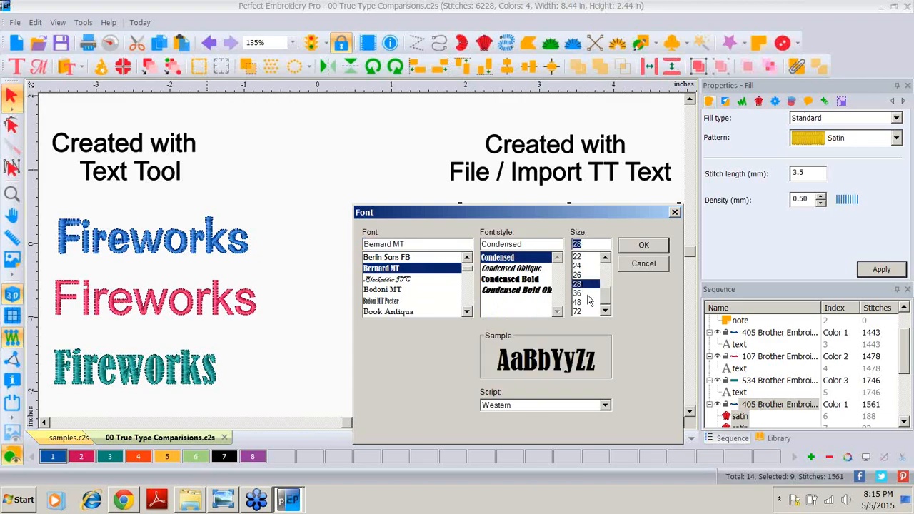
pyautogui.click(585, 294)
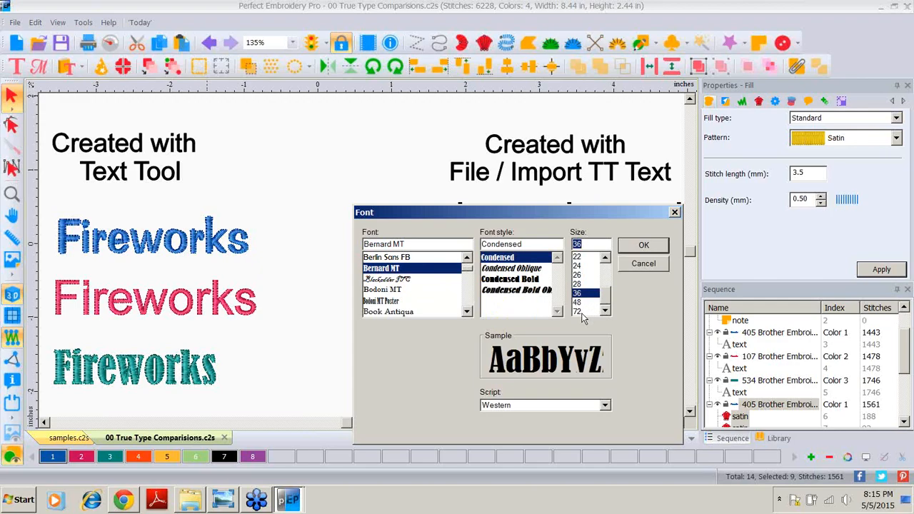
pyautogui.click(581, 312)
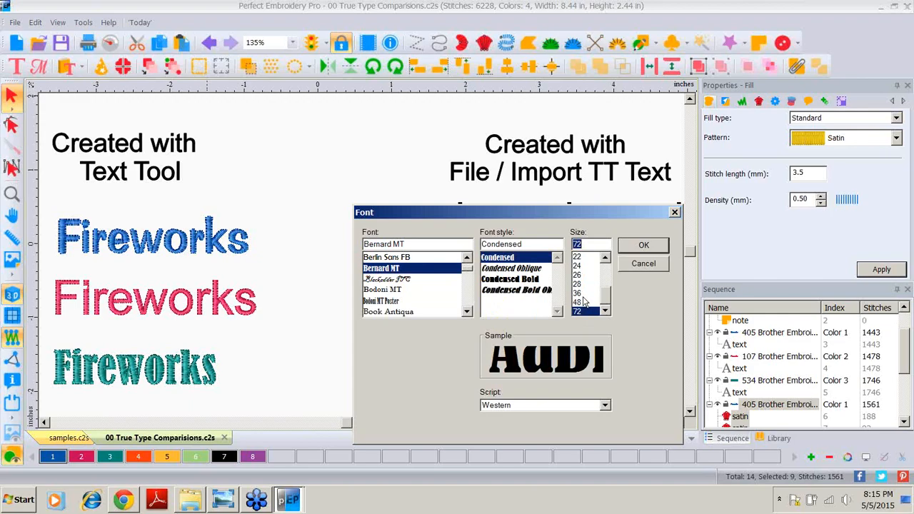
pyautogui.click(576, 294)
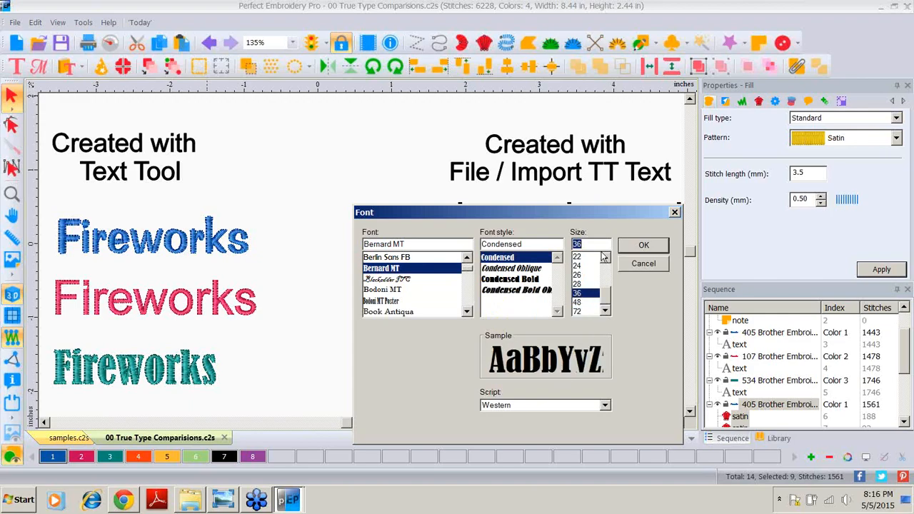
pyautogui.click(579, 312)
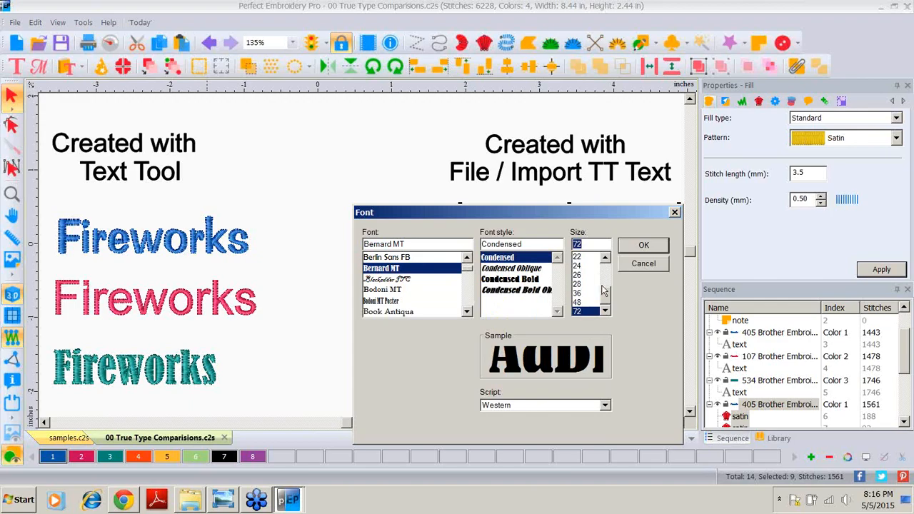
pyautogui.click(639, 246)
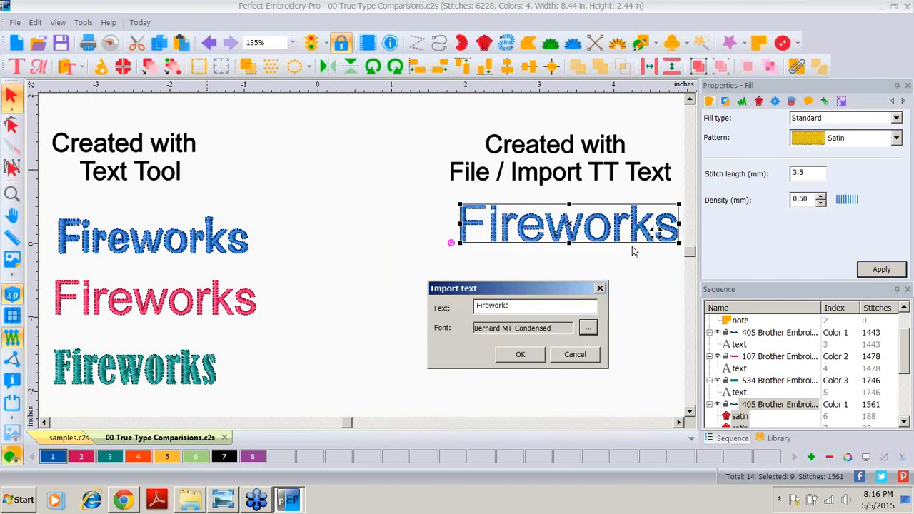
pyautogui.click(519, 355)
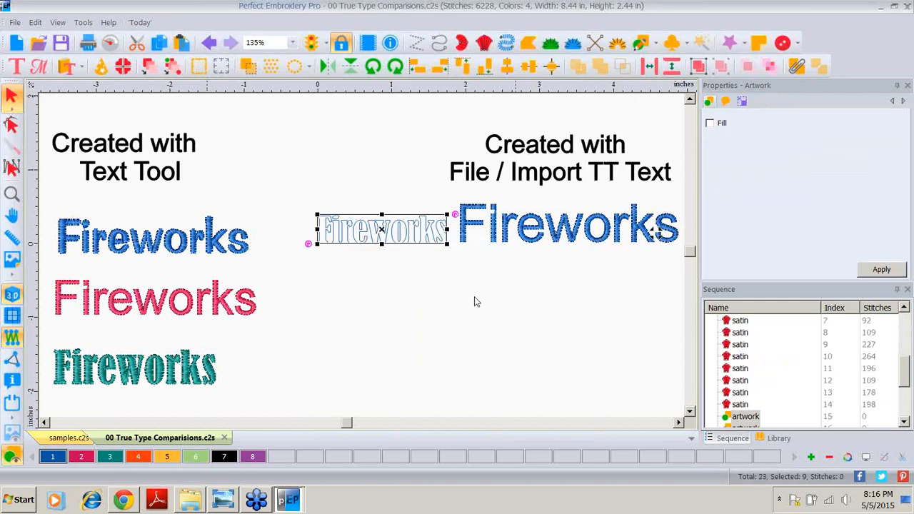
# Step: Move the newly imported text below the blue Fireworks and assign it color 4
pyautogui.moveTo(388, 231); pyautogui.dragTo(504, 301)
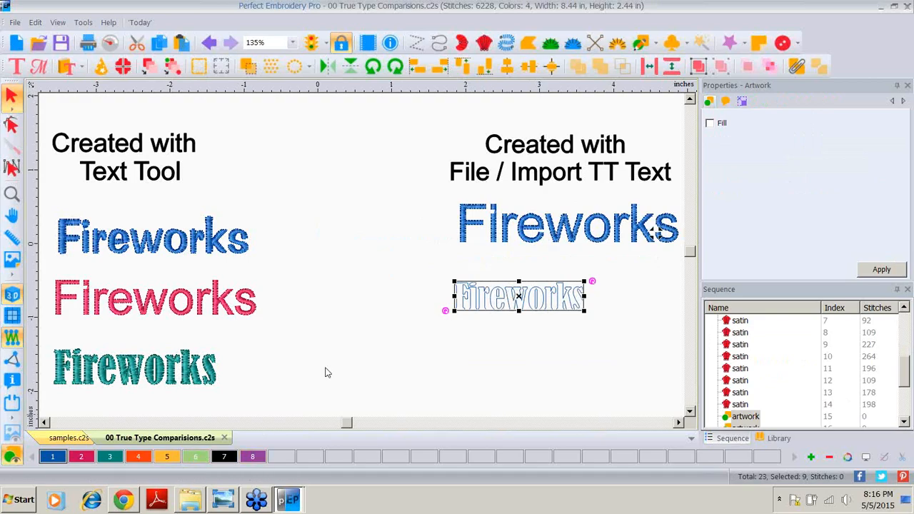
pyautogui.click(139, 460)
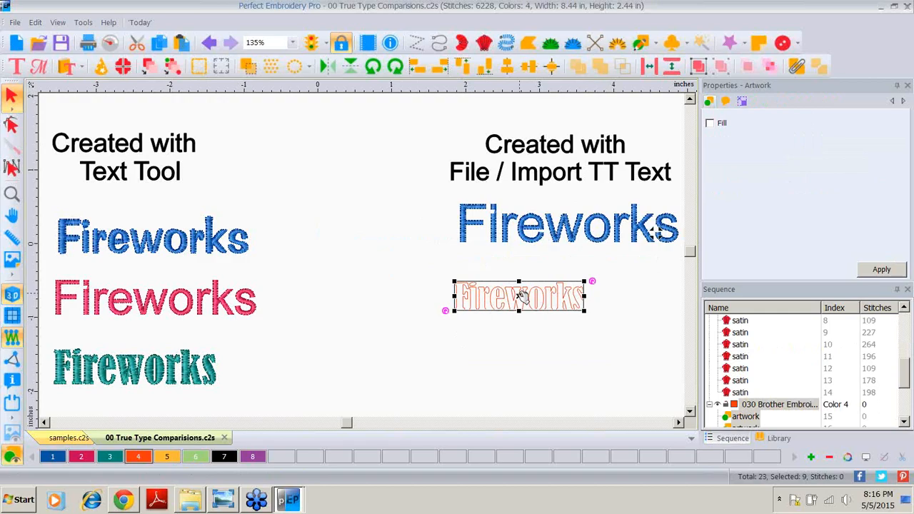
# Step: Convert the newly imported Bernard MT text to Satin stitches
pyautogui.rightClick(520, 296)
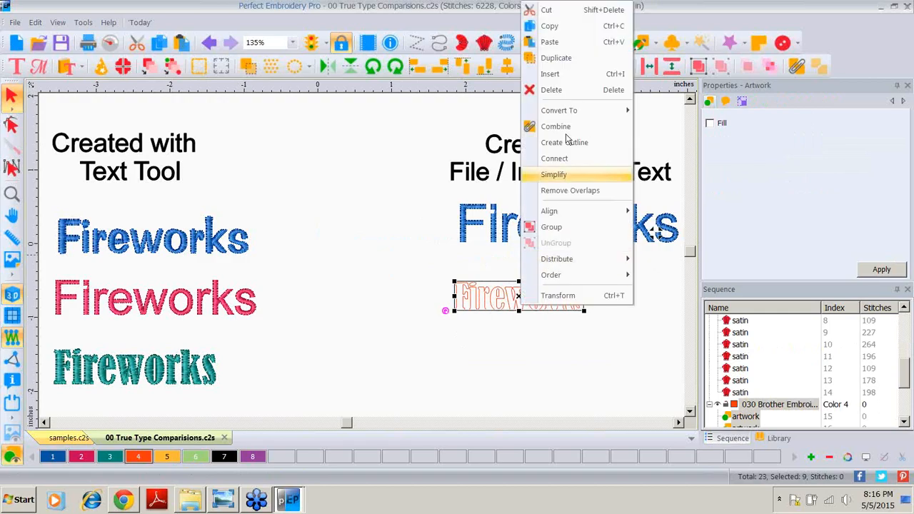
pyautogui.moveTo(571, 112)
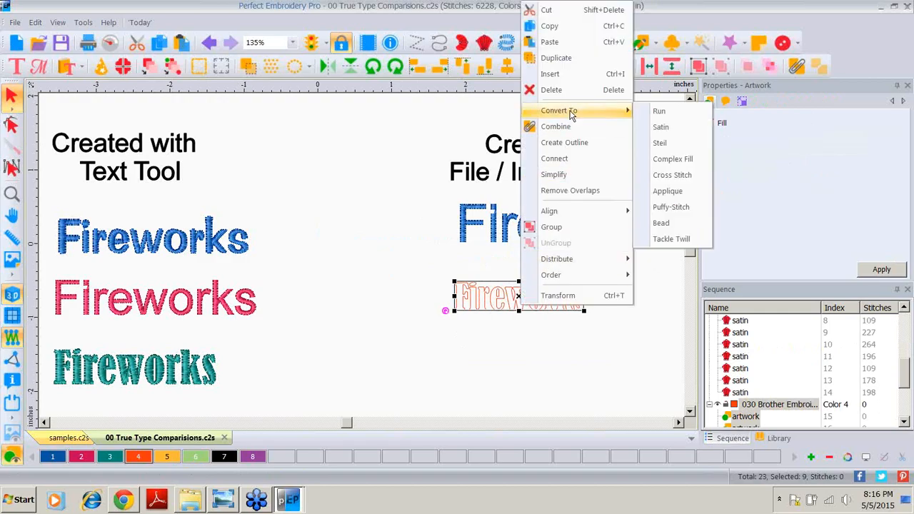
pyautogui.click(661, 128)
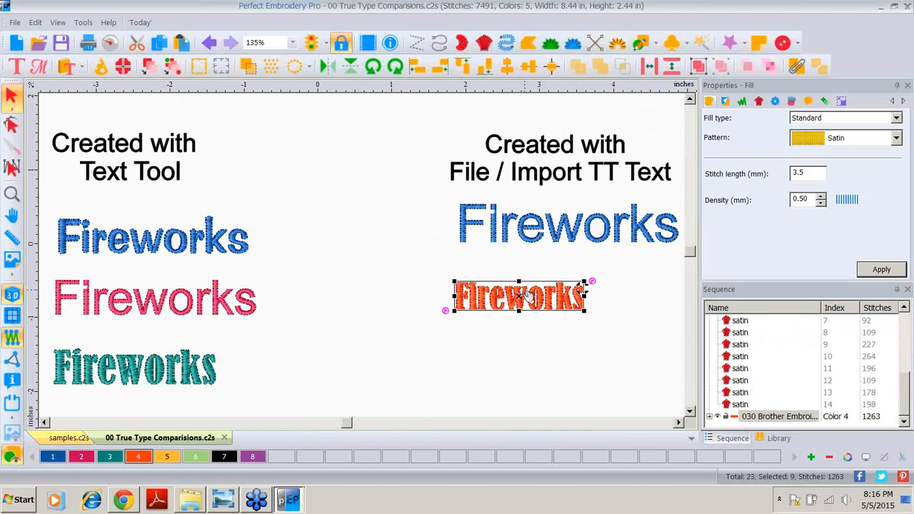
# Step: Resize the orange Bernard MT Fireworks text to a height of .5 inches
pyautogui.click(841, 101)
pyautogui.doubleClick(793, 137)
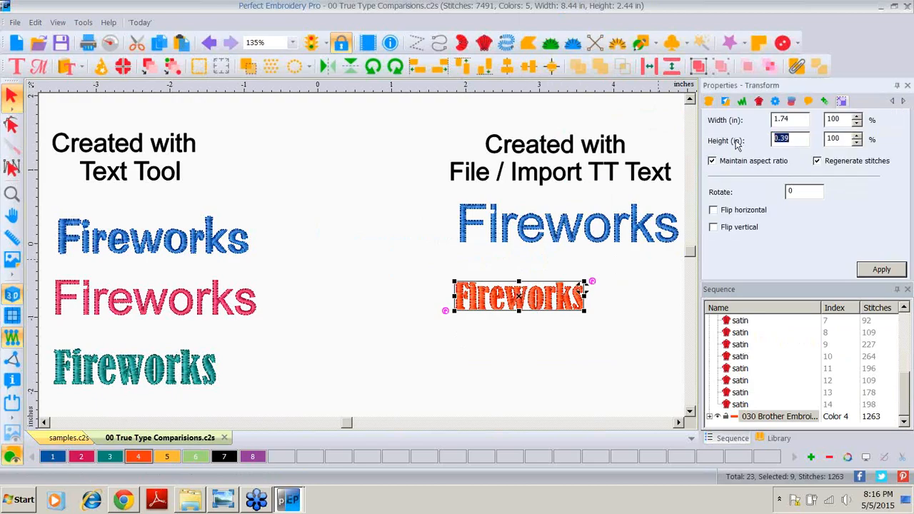
pyautogui.write('.5')
pyautogui.click(877, 270)
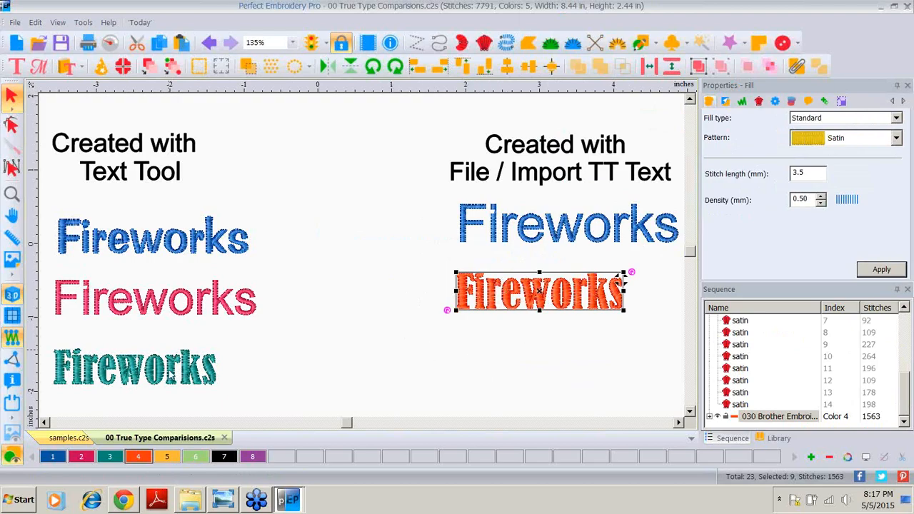
# Step: Start a new TrueType text import and enter USA as the text
pyautogui.click(463, 371)
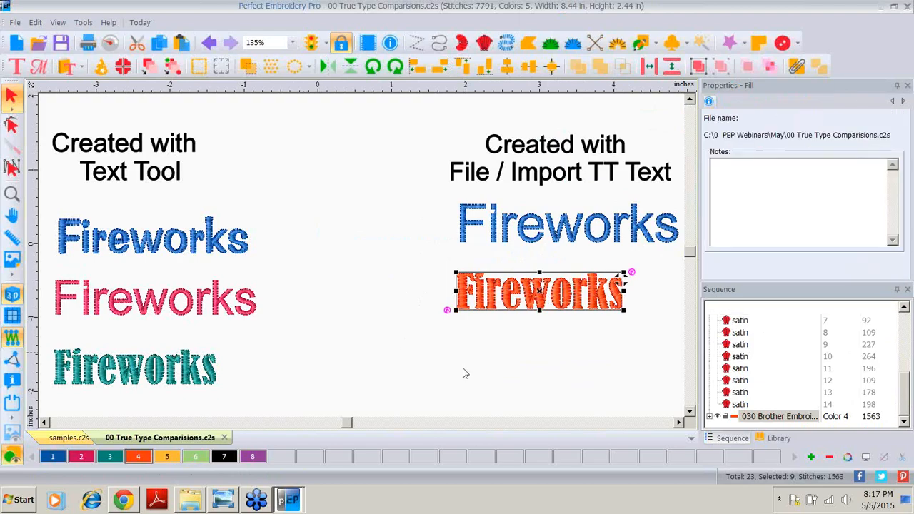
pyautogui.click(16, 22)
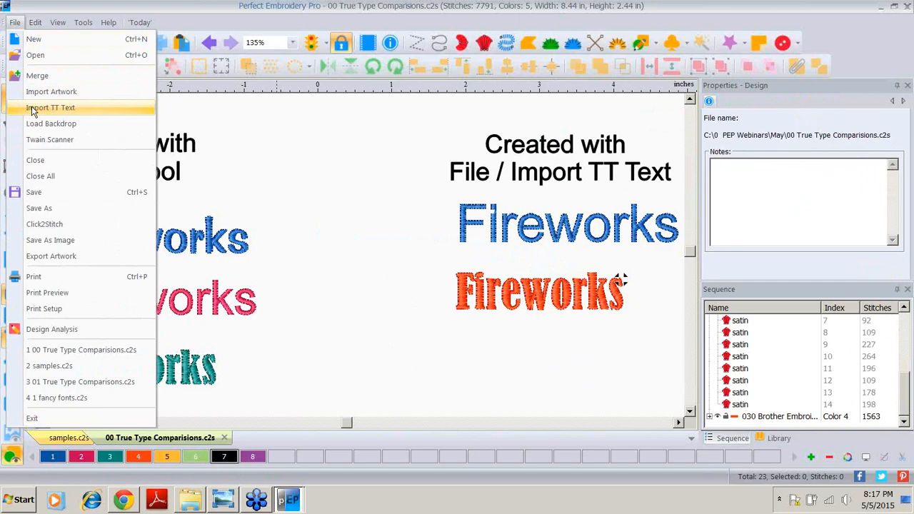
pyautogui.click(50, 107)
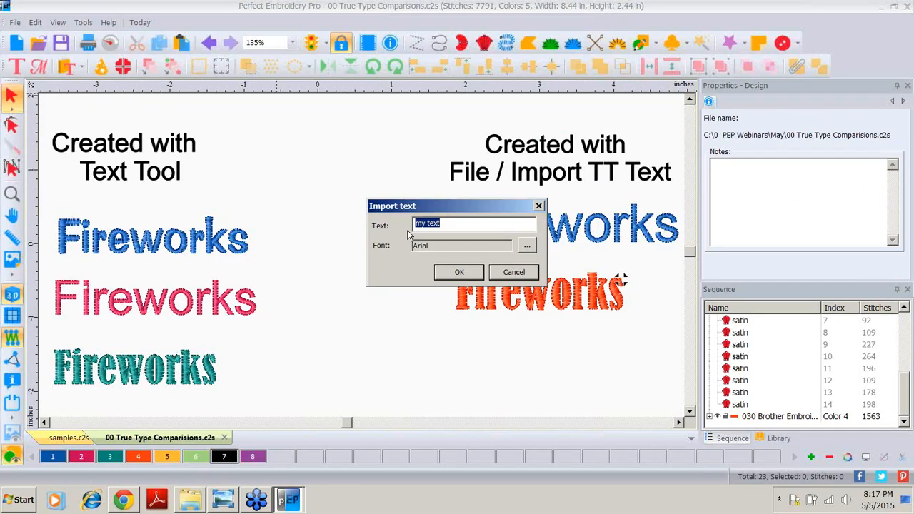
pyautogui.press('capslock')
pyautogui.write('USA')
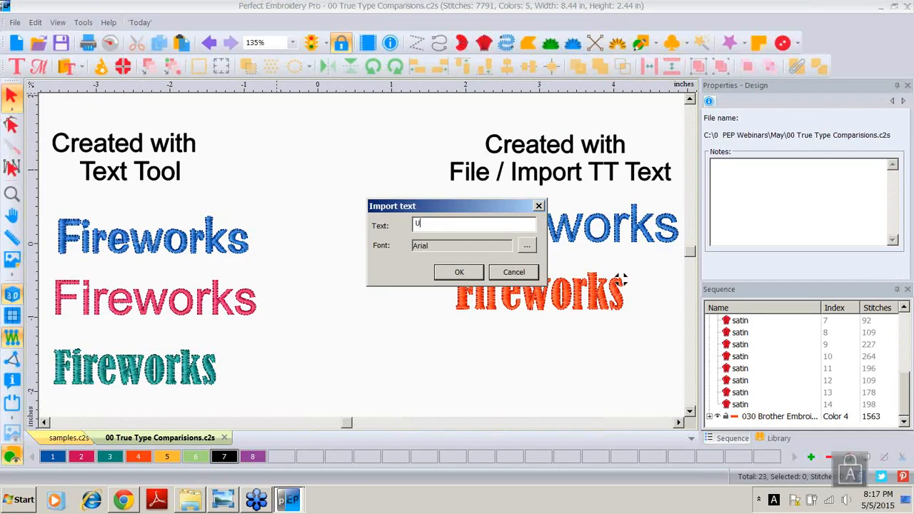
# Step: Set the import font to Arial Black at size 36 and import the USA text
pyautogui.click(527, 247)
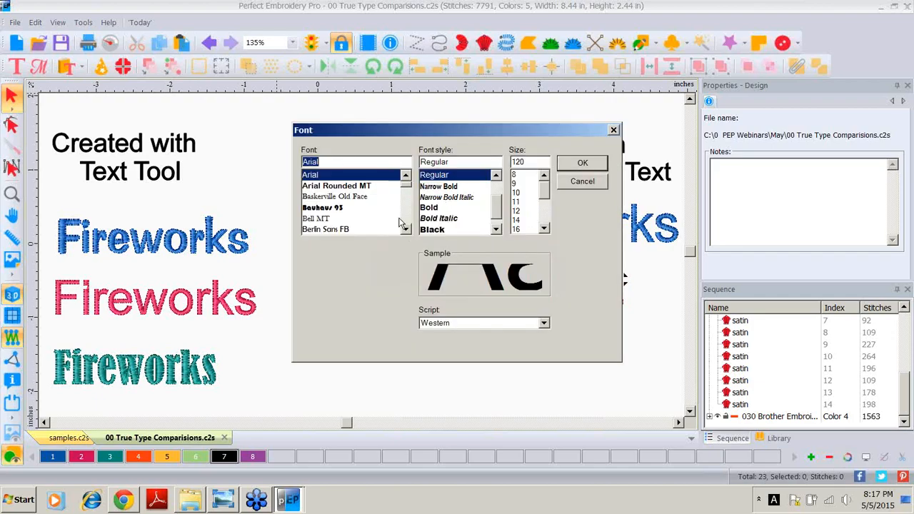
pyautogui.click(433, 230)
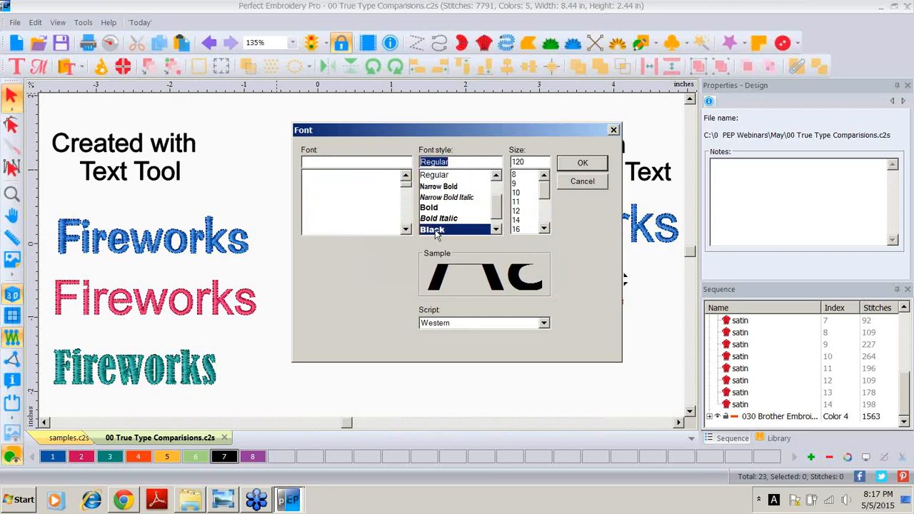
pyautogui.click(546, 214)
pyautogui.click(547, 214)
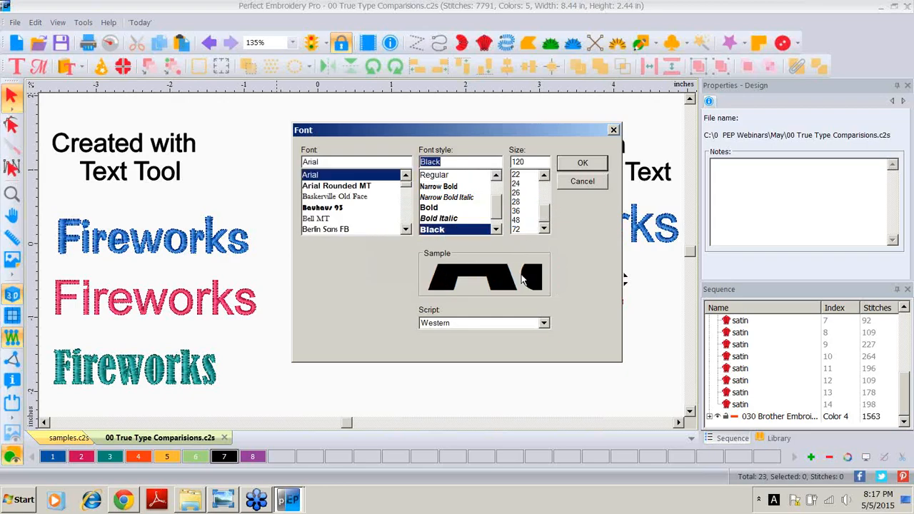
pyautogui.click(520, 211)
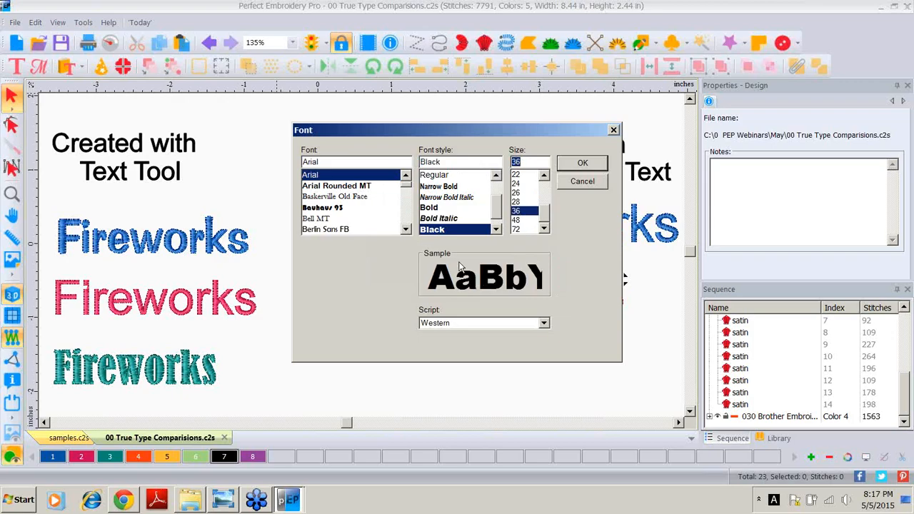
pyautogui.click(570, 166)
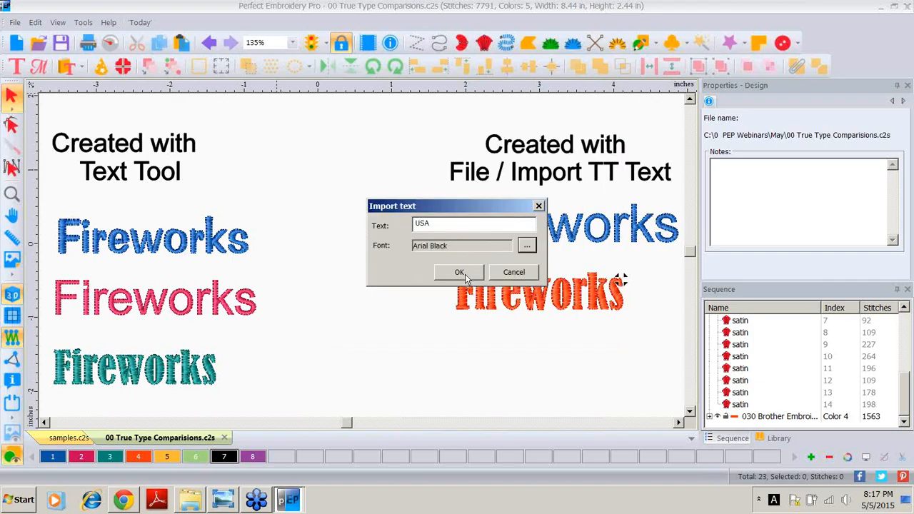
pyautogui.click(464, 272)
# Step: Place the imported USA text below the Fireworks samples and scale it to a height of 2 inches
pyautogui.moveTo(349, 238); pyautogui.dragTo(451, 391)
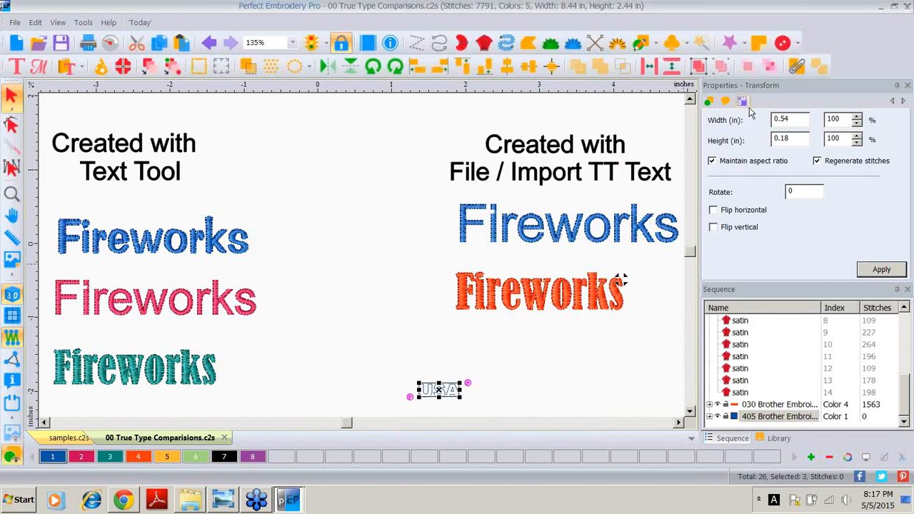
pyautogui.click(774, 136)
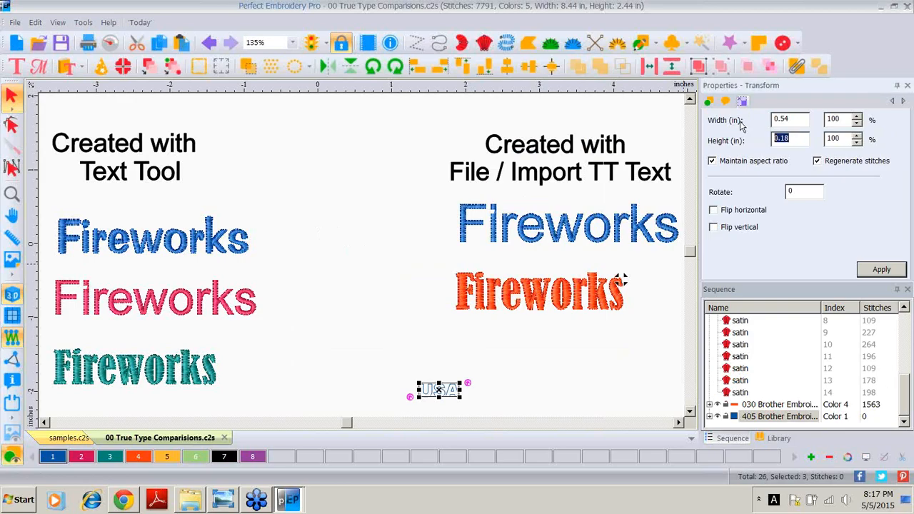
pyautogui.write('2')
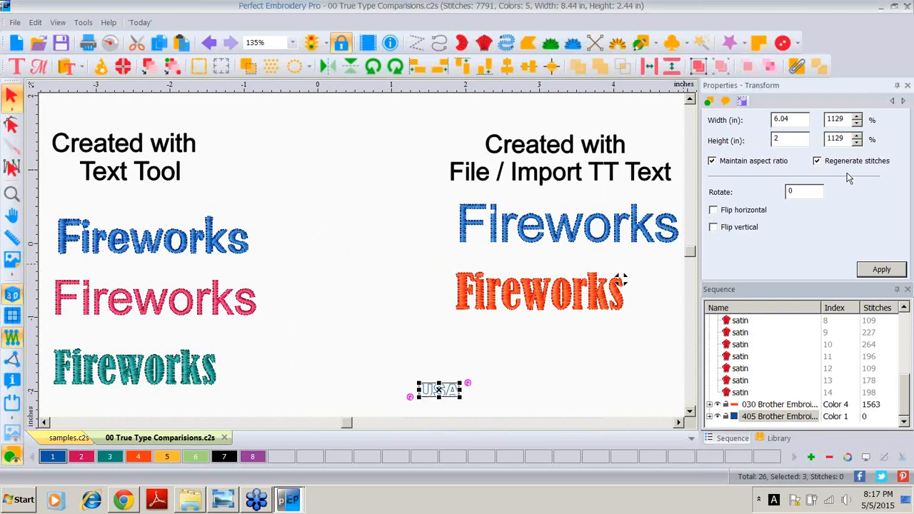
pyautogui.click(881, 269)
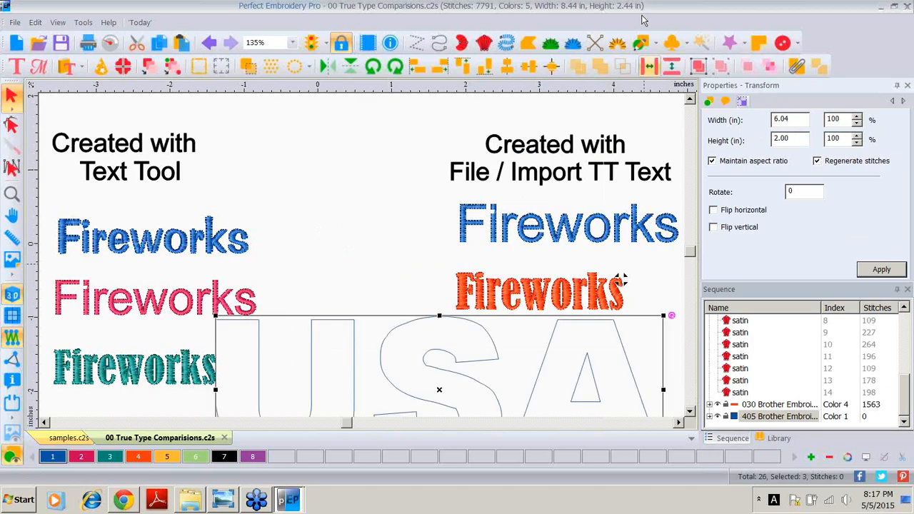
# Step: Convert the USA text to Applique stitches
pyautogui.click(12, 195)
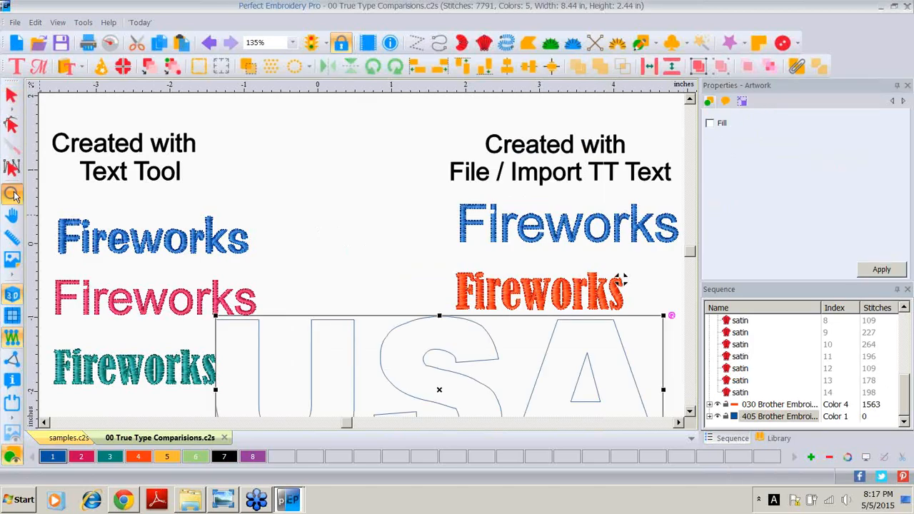
pyautogui.doubleClick(14, 195)
pyautogui.moveTo(477, 392); pyautogui.dragTo(513, 399)
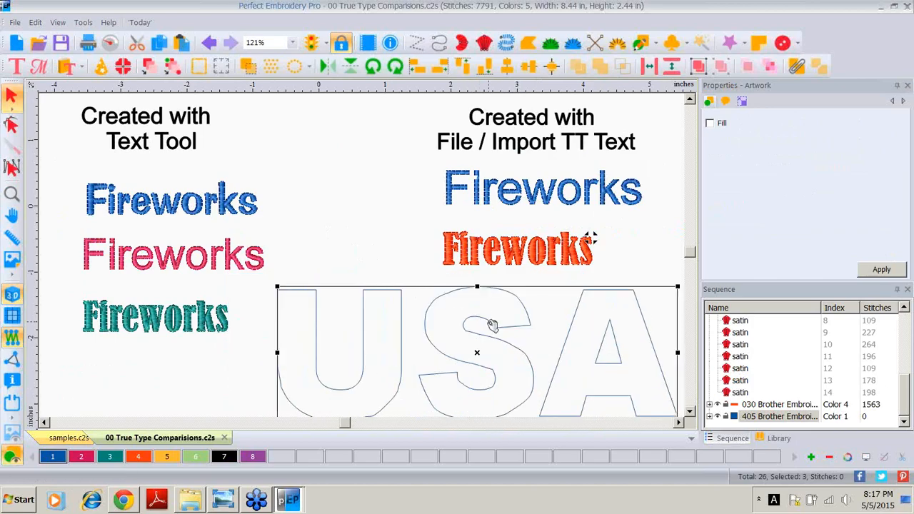
pyautogui.rightClick(492, 325)
pyautogui.moveTo(542, 127)
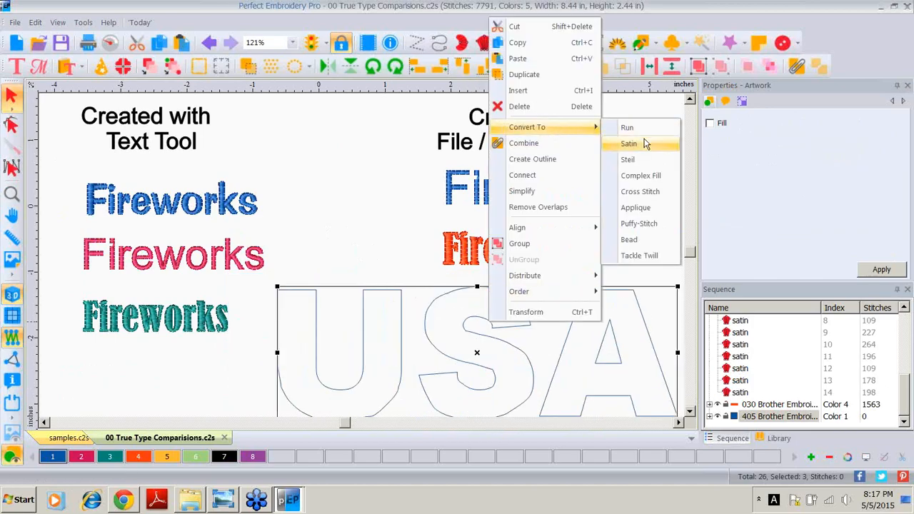
pyautogui.click(636, 207)
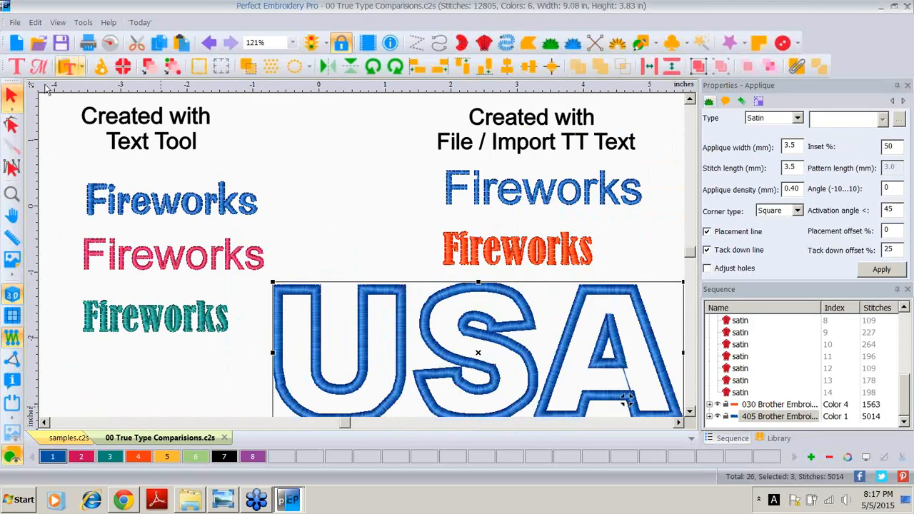
# Step: Move the USA applique slightly lower and set its applique width to 2.5 mm
pyautogui.click(292, 42)
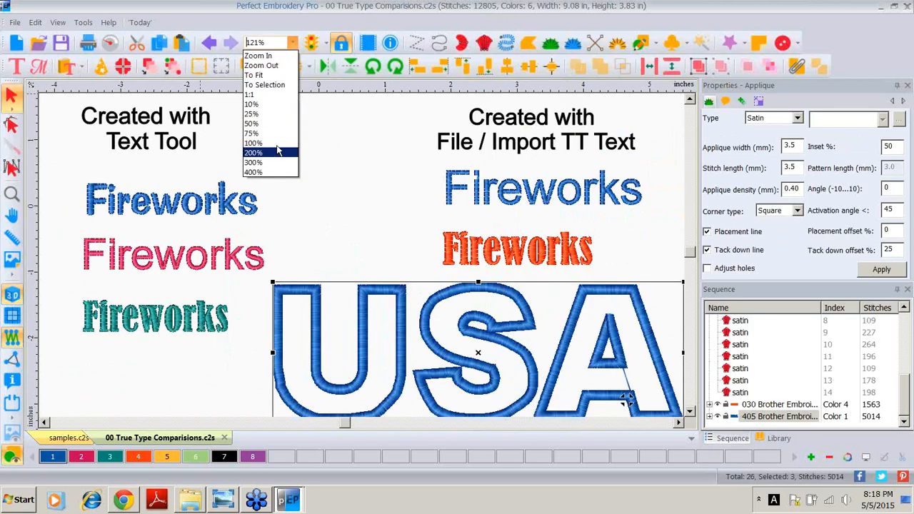
pyautogui.click(276, 135)
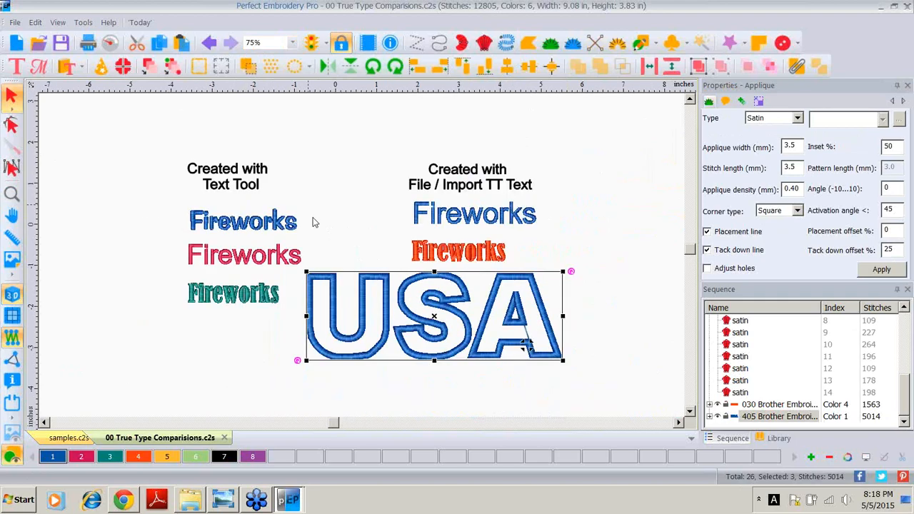
pyautogui.moveTo(451, 312); pyautogui.dragTo(504, 349)
pyautogui.click(794, 145)
pyautogui.moveTo(796, 145); pyautogui.dragTo(748, 150)
pyautogui.write('2.5')
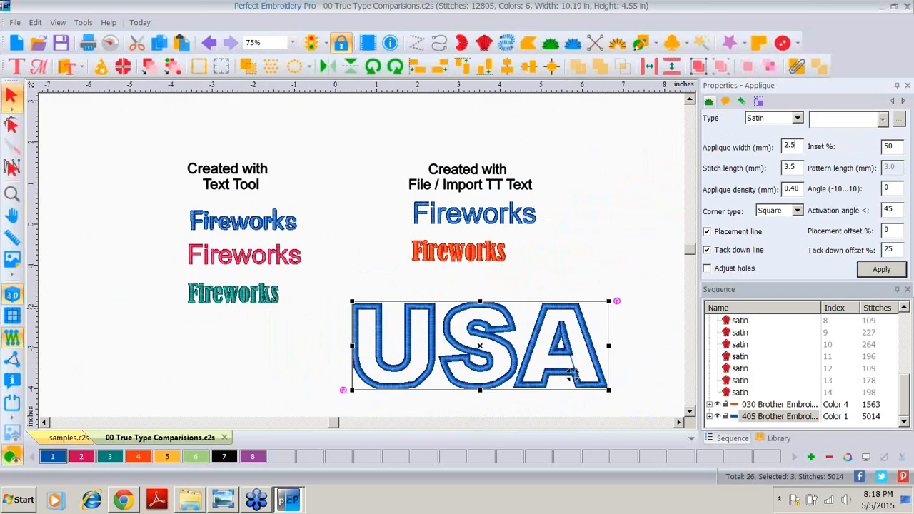
pyautogui.click(876, 269)
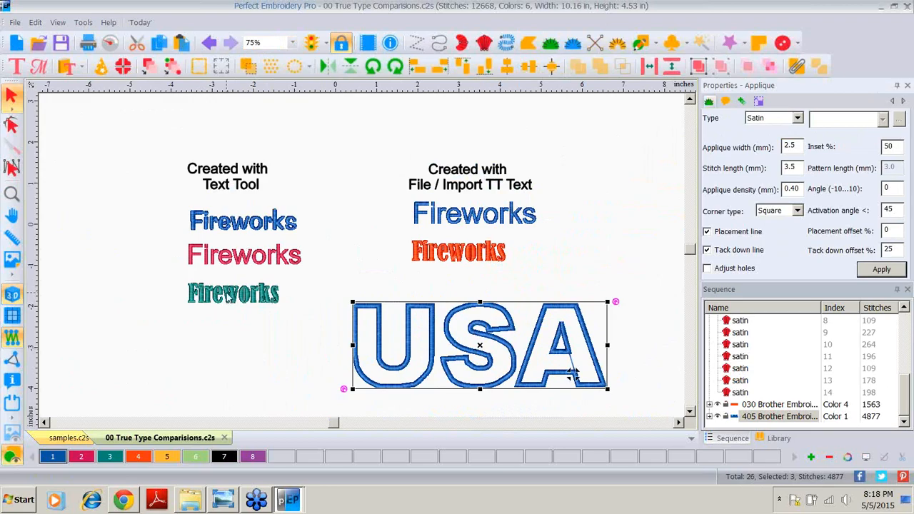
# Step: Break up the teal Fireworks text created with the Text tool
pyautogui.click(228, 294)
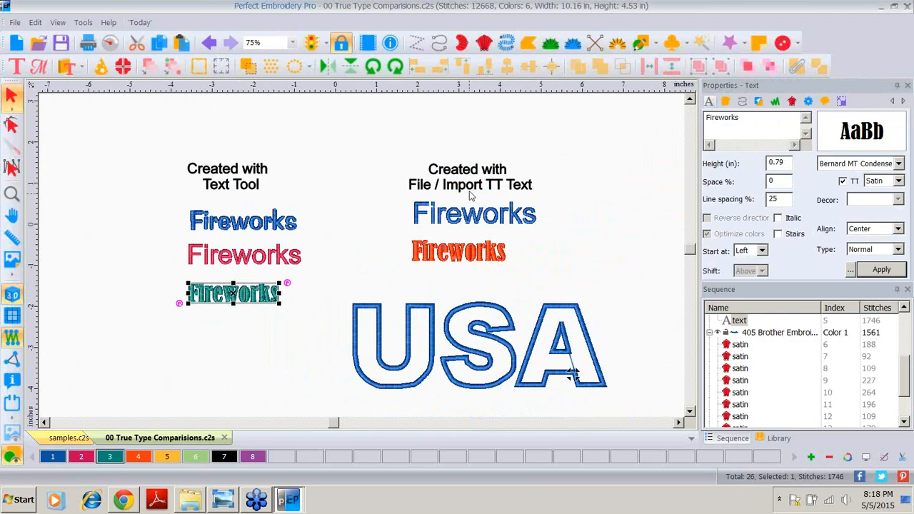
pyautogui.rightClick(211, 297)
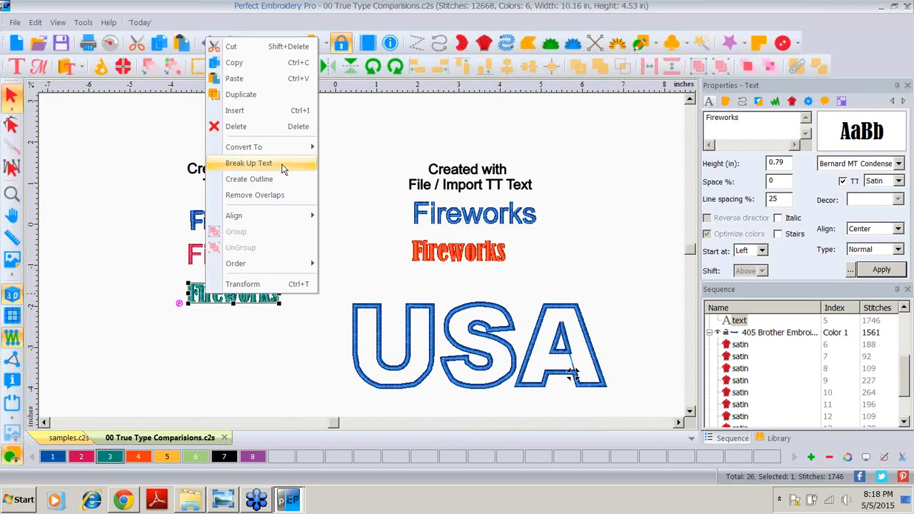
pyautogui.click(249, 336)
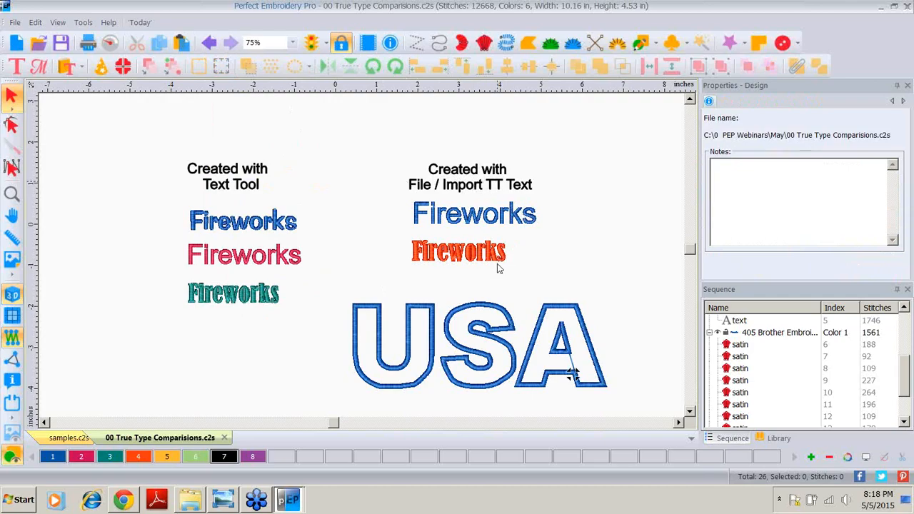
# Step: Move the orange imported Fireworks below the teal Text tool Fireworks
pyautogui.click(445, 253)
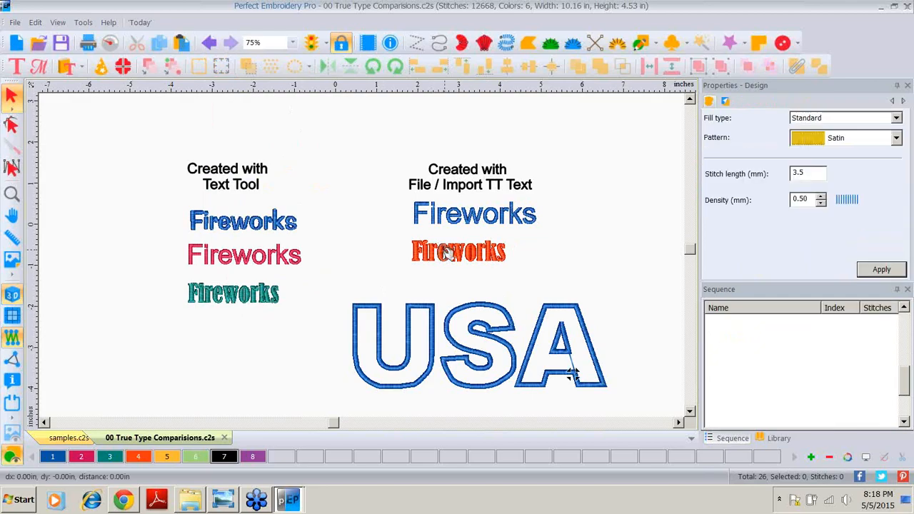
pyautogui.click(412, 271)
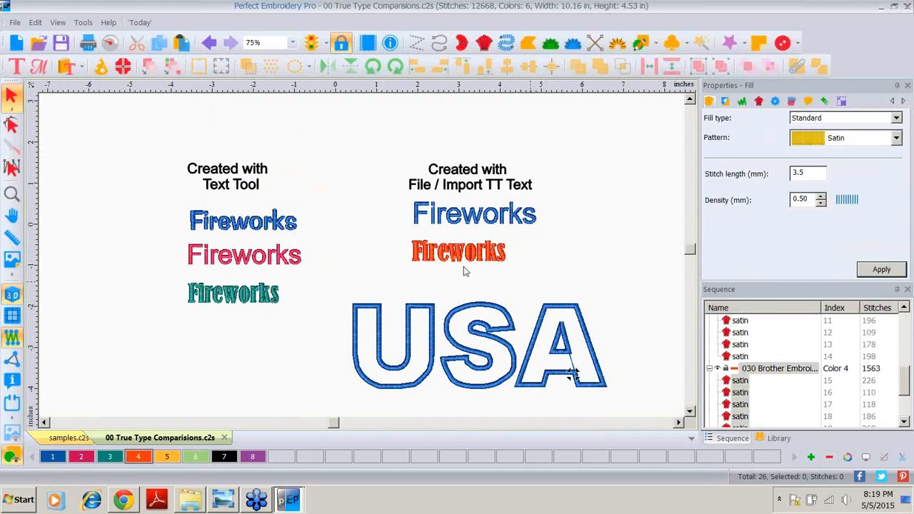
pyautogui.moveTo(461, 254); pyautogui.dragTo(228, 433)
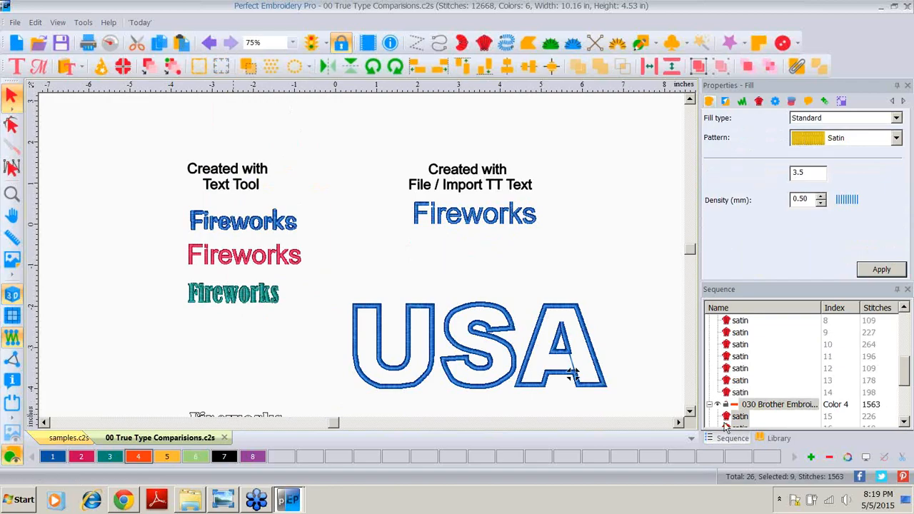
pyautogui.click(689, 412)
pyautogui.scroll(-3, 429, 321)
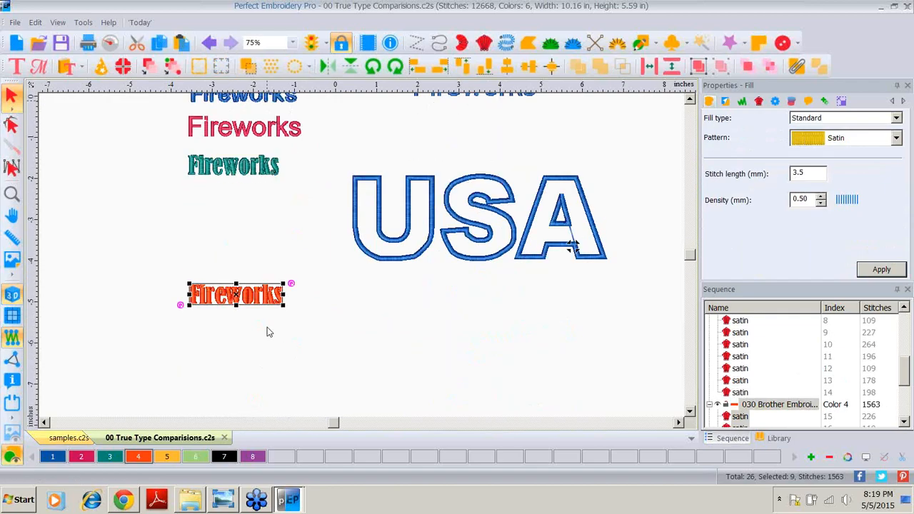
# Step: Zoom in to examine the stitching of the teal and orange Fireworks lettering
pyautogui.click(293, 46)
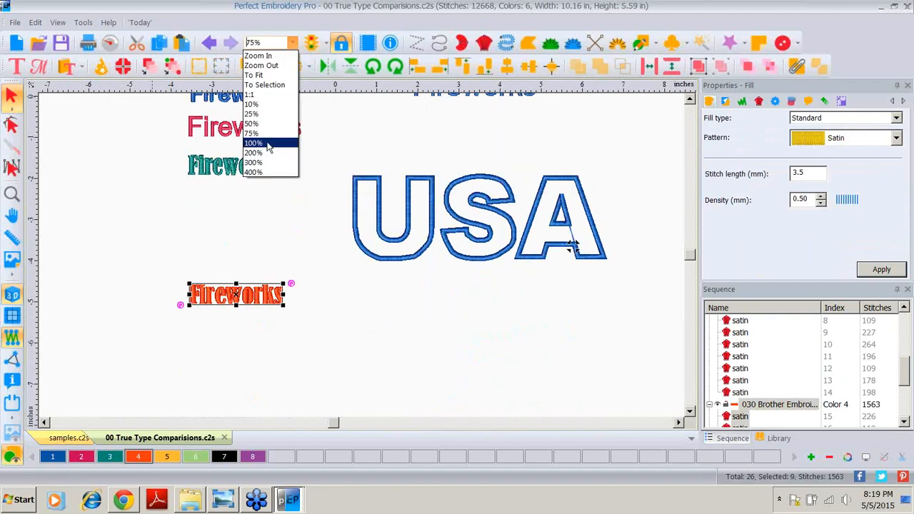
pyautogui.click(269, 145)
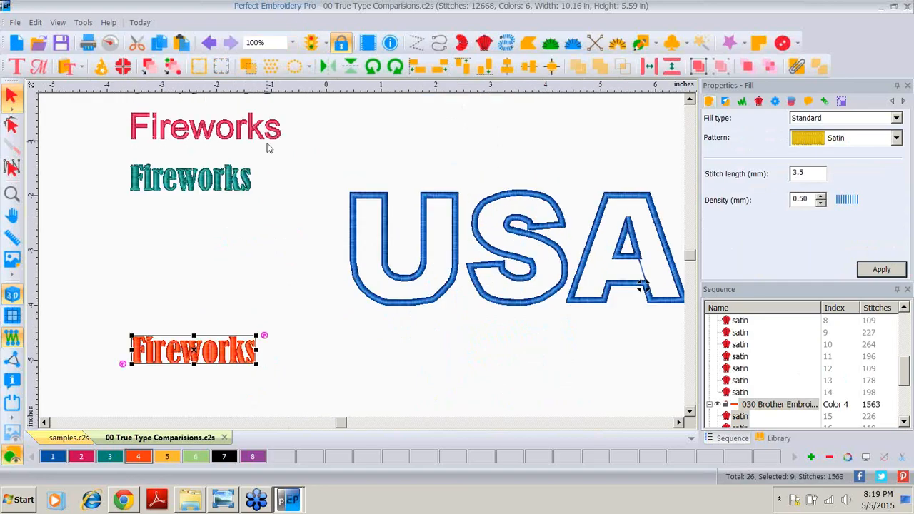
pyautogui.click(292, 43)
pyautogui.click(283, 155)
pyautogui.click(690, 411)
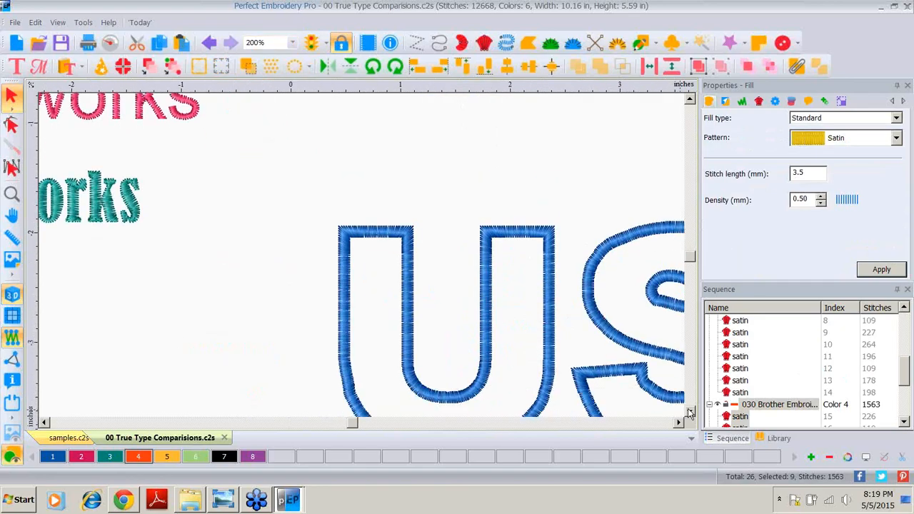
pyautogui.click(690, 412)
pyautogui.click(690, 412)
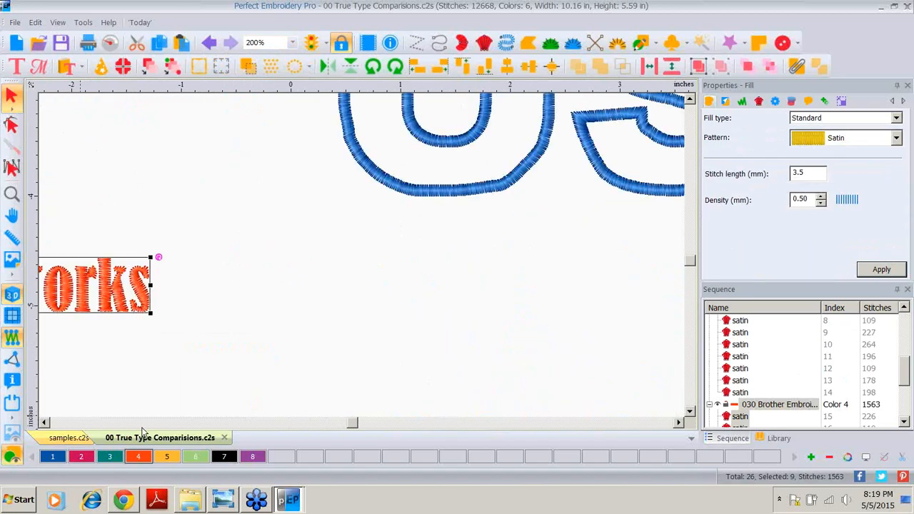
pyautogui.click(44, 424)
pyautogui.click(44, 423)
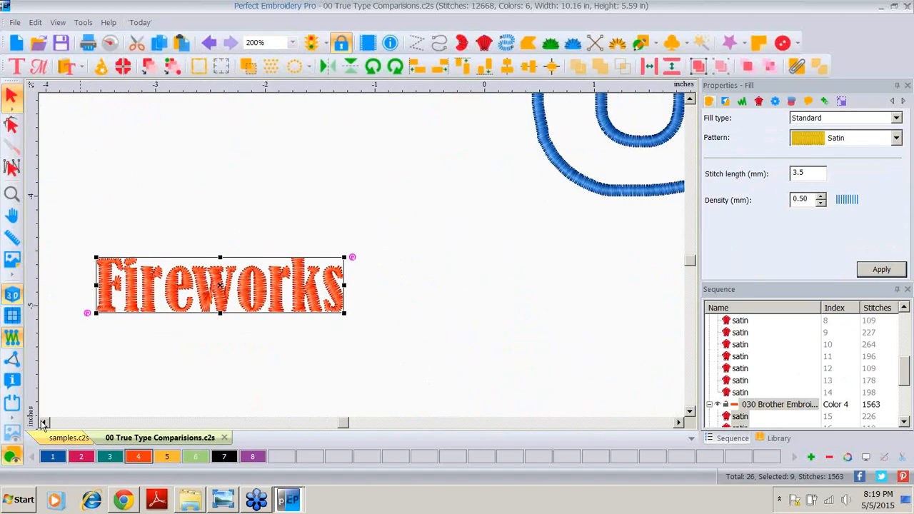
# Step: Move the orange imported Fireworks left and offset its letters, raising the F and e and lowering the i
pyautogui.click(43, 423)
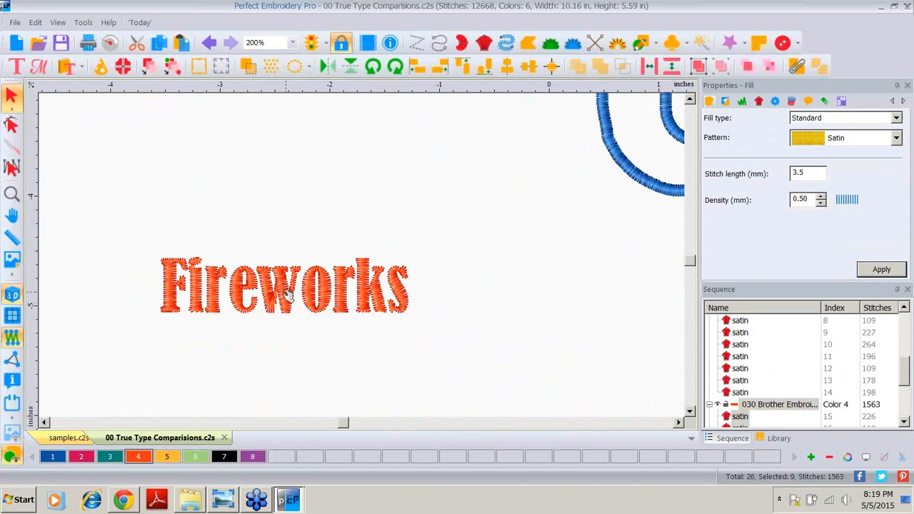
pyautogui.moveTo(286, 294); pyautogui.dragTo(187, 330)
pyautogui.click(189, 293)
pyautogui.click(250, 307)
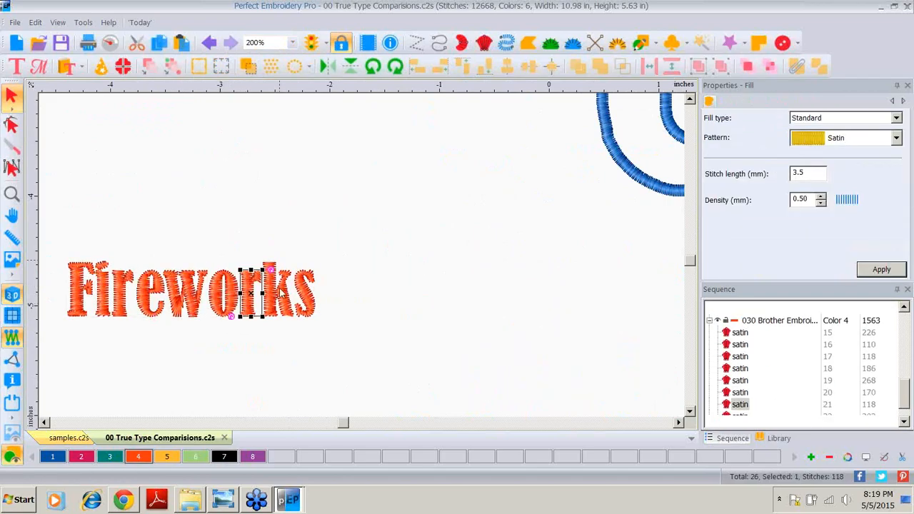
pyautogui.click(289, 310)
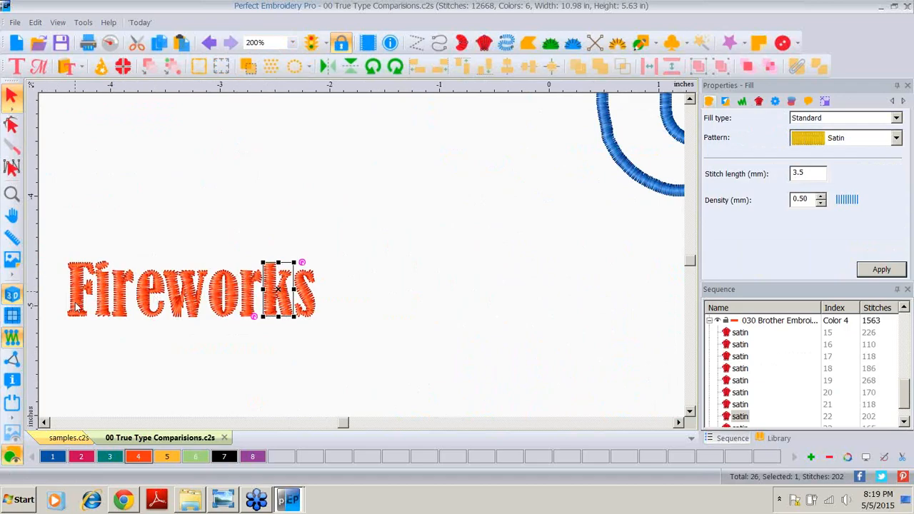
pyautogui.moveTo(80, 299); pyautogui.dragTo(79, 257)
pyautogui.moveTo(105, 306); pyautogui.dragTo(103, 341)
pyautogui.moveTo(151, 292); pyautogui.dragTo(152, 251)
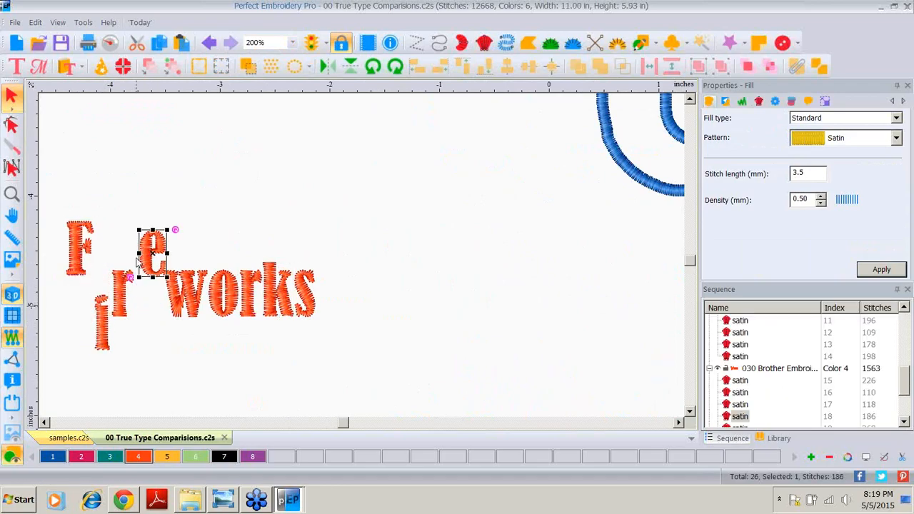
# Step: Recolor the w of the orange Fireworks yellow and change the o's fill pattern to Brick
pyautogui.click(180, 309)
pyautogui.click(164, 459)
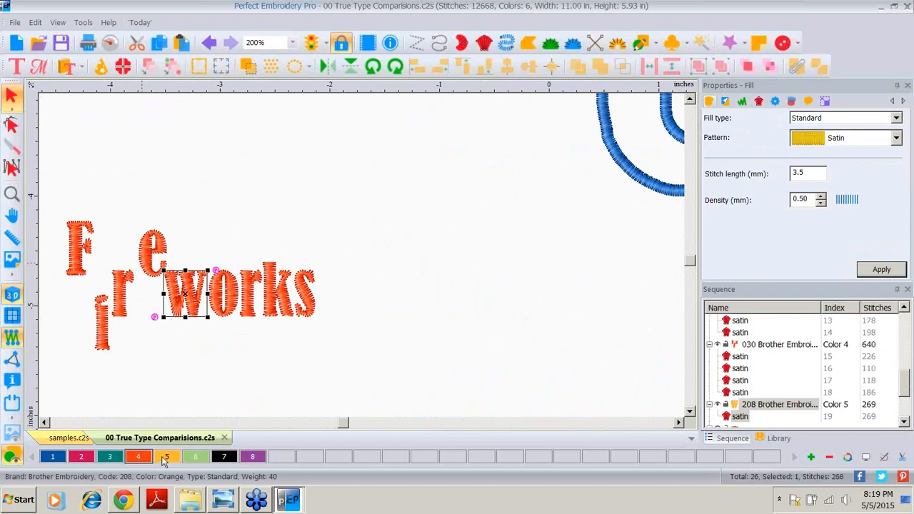
pyautogui.click(230, 306)
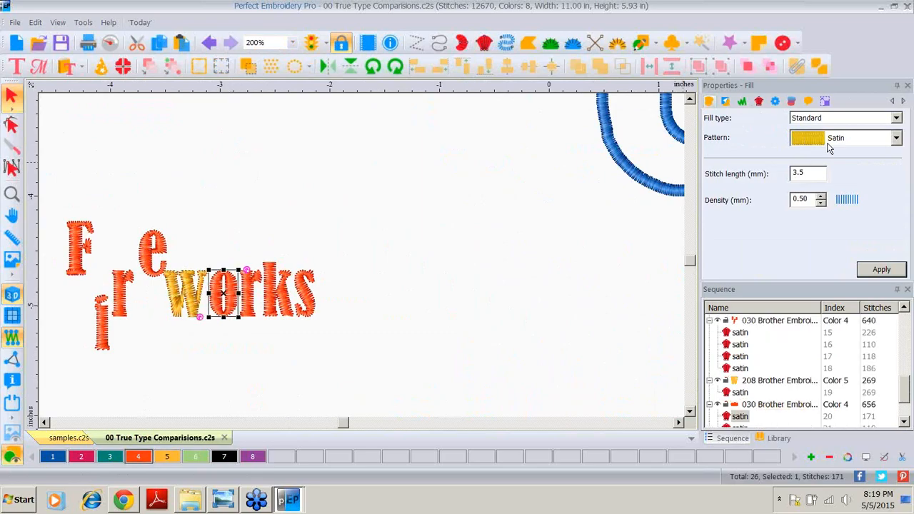
pyautogui.click(896, 138)
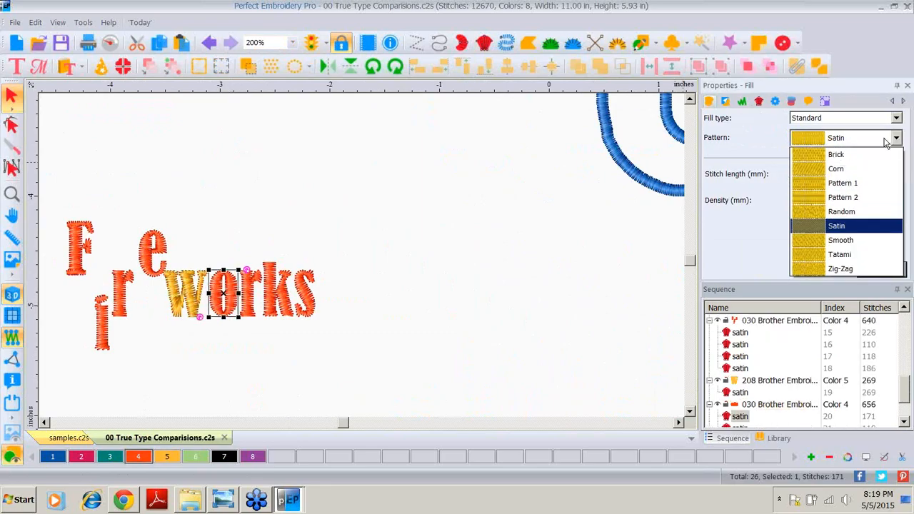
pyautogui.click(832, 150)
pyautogui.click(878, 269)
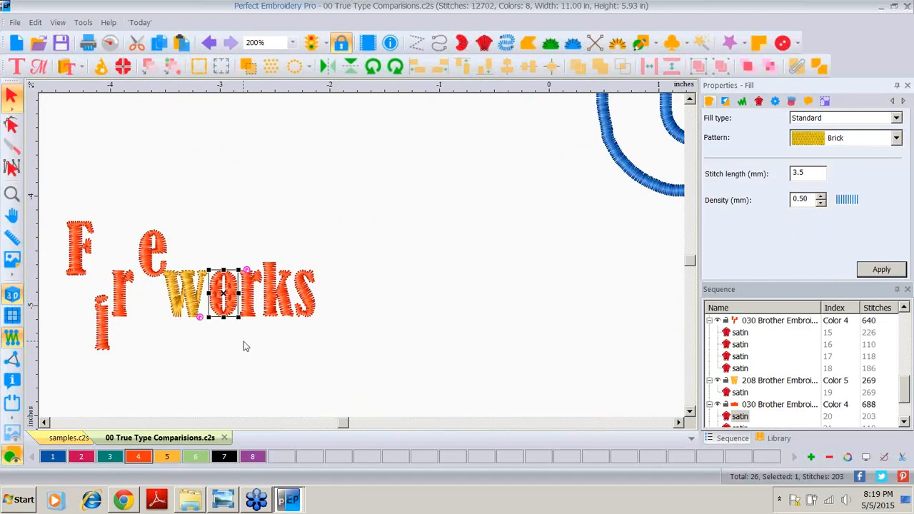
pyautogui.click(45, 203)
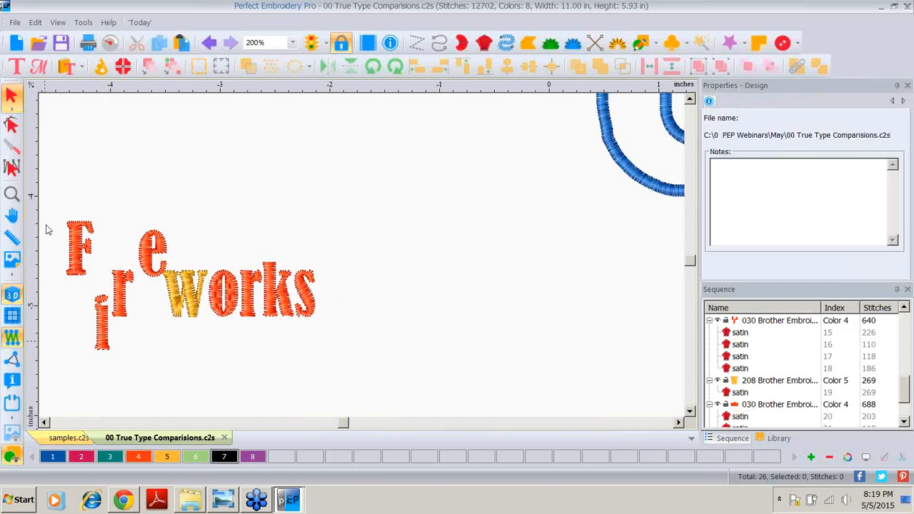
# Step: Group all the Fireworks letters and move the group up and to the right
pyautogui.moveTo(44, 198); pyautogui.dragTo(331, 366)
pyautogui.rightClick(221, 293)
pyautogui.click(272, 215)
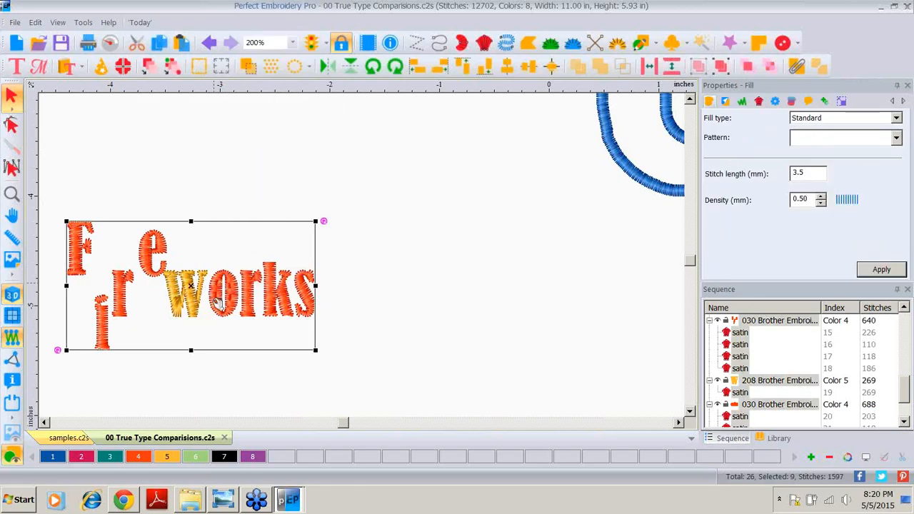
pyautogui.moveTo(220, 294); pyautogui.dragTo(272, 231)
pyautogui.moveTo(335, 251); pyautogui.dragTo(404, 255)
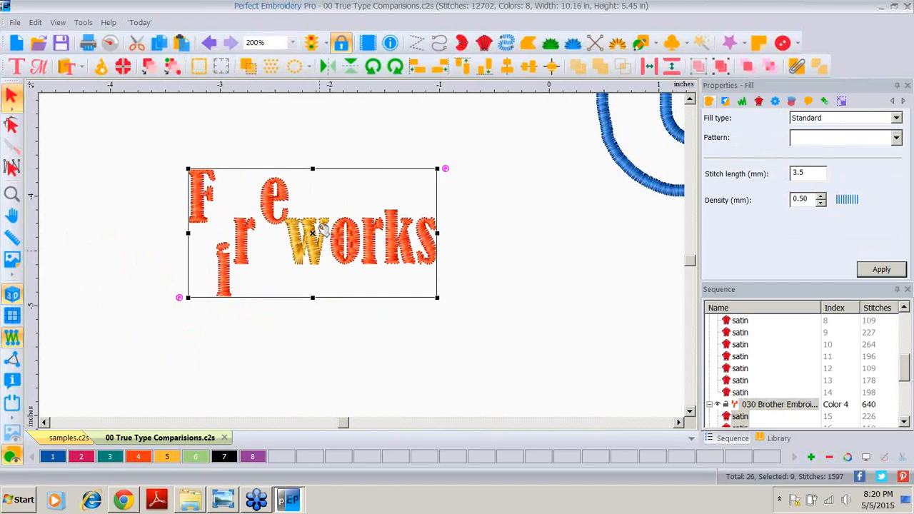
# Step: Apply the Corn fill pattern to the grouped Fireworks letters
pyautogui.click(504, 273)
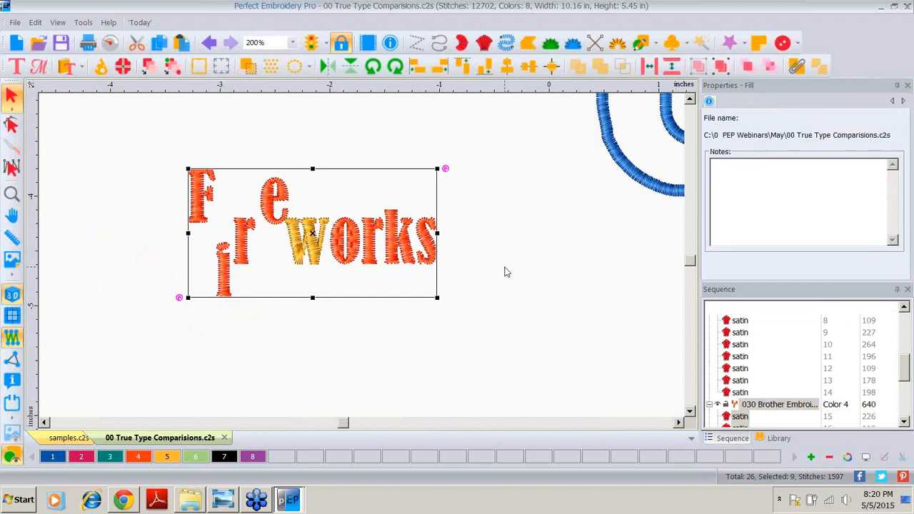
pyautogui.click(355, 260)
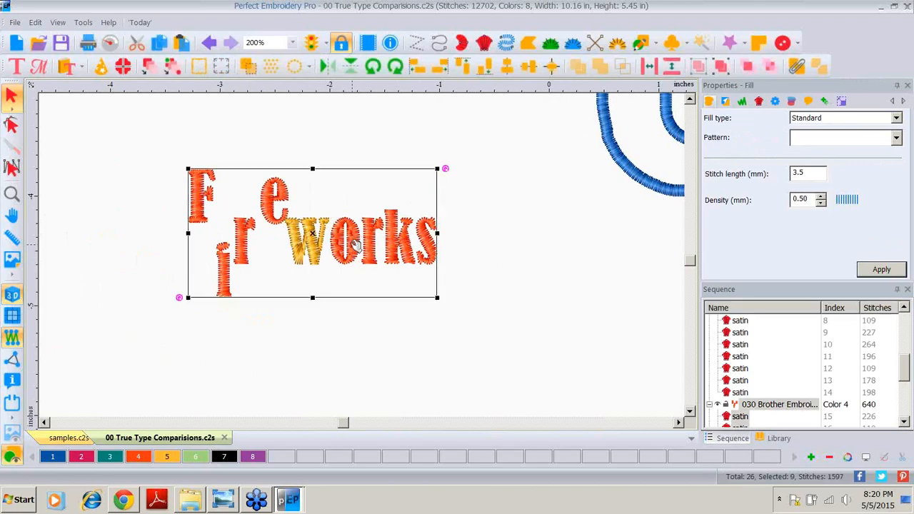
pyautogui.click(896, 139)
pyautogui.click(835, 167)
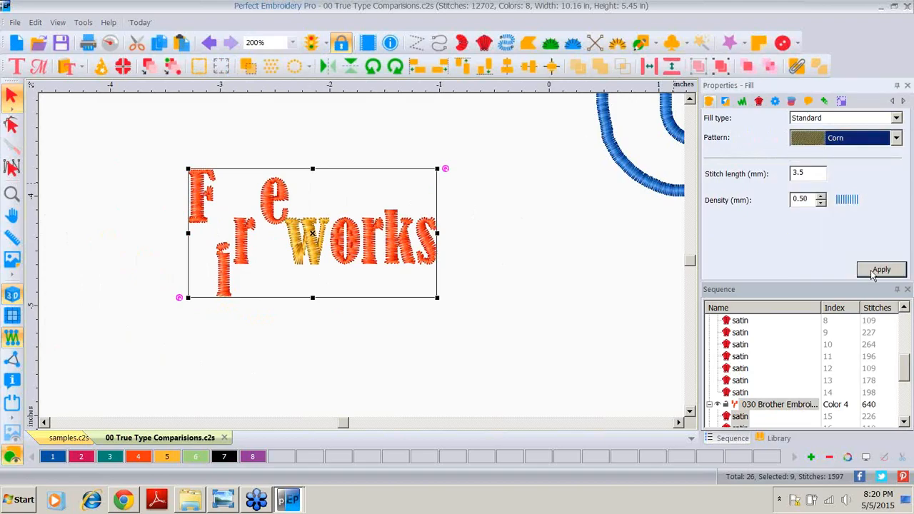
pyautogui.click(876, 274)
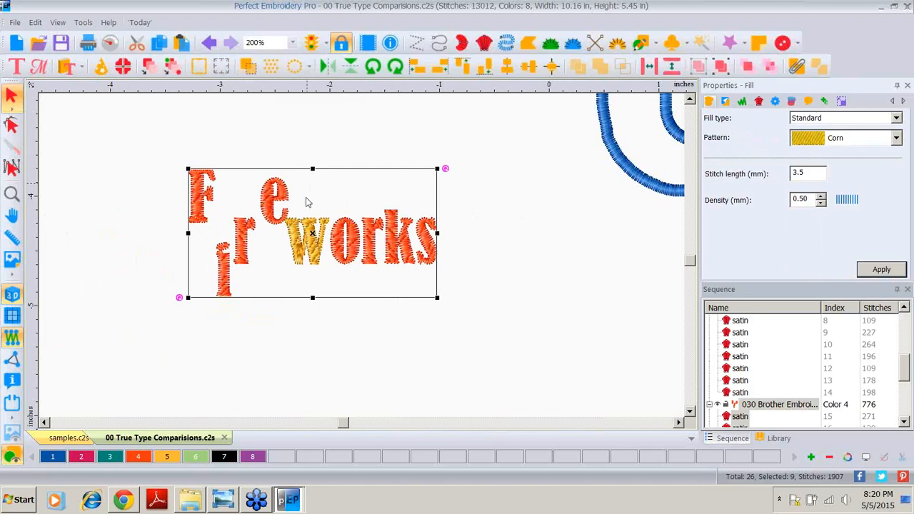
# Step: Ungroup the Fireworks letters and move the F, i and e back onto the baseline
pyautogui.click(530, 210)
pyautogui.click(198, 210)
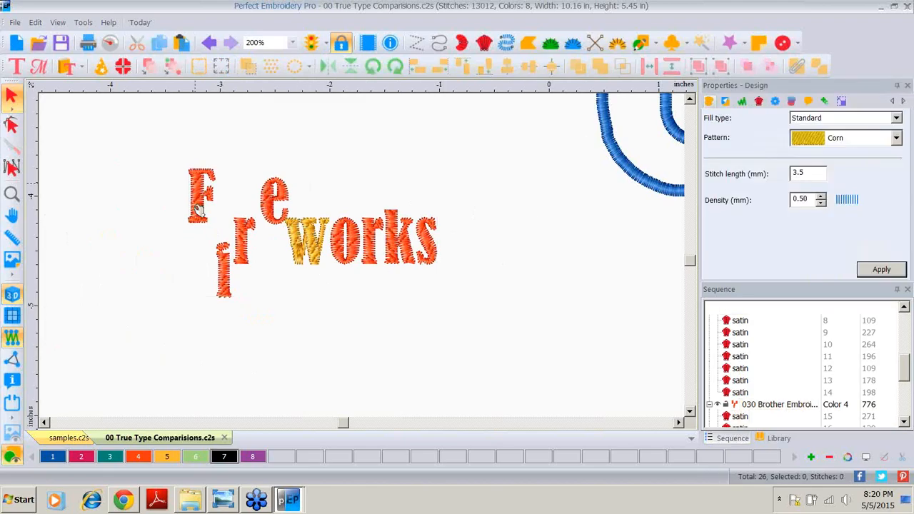
pyautogui.rightClick(199, 210)
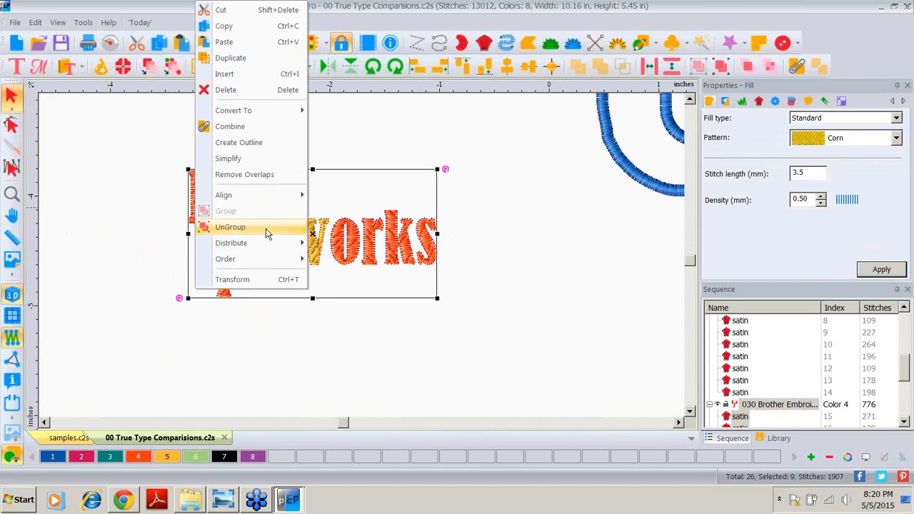
pyautogui.click(260, 229)
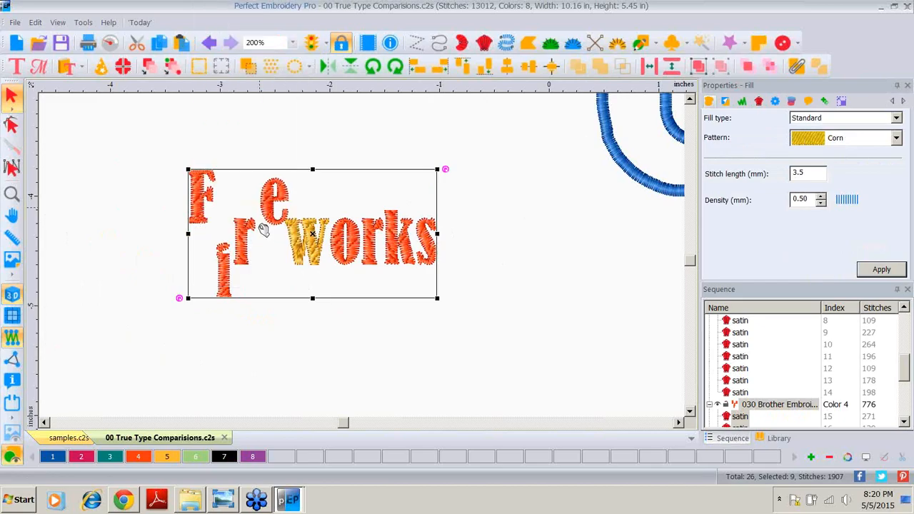
pyautogui.click(141, 207)
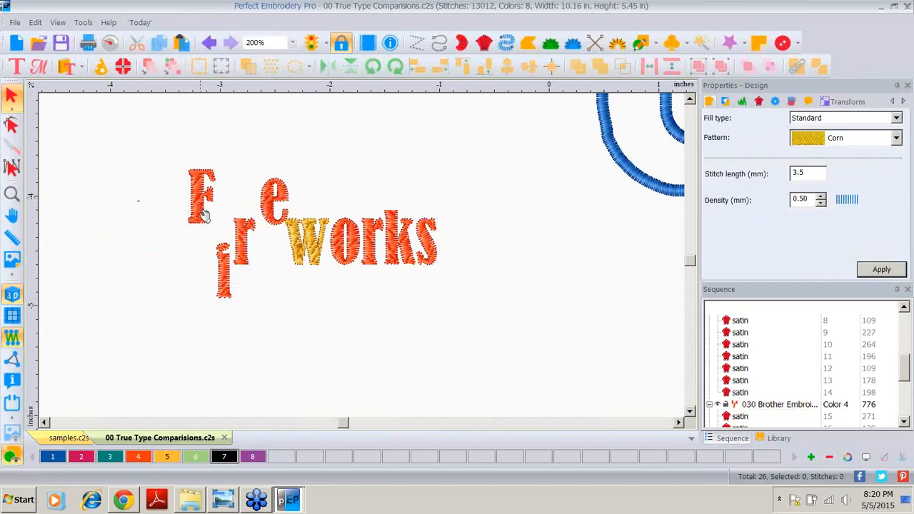
pyautogui.moveTo(204, 215); pyautogui.dragTo(198, 248)
pyautogui.moveTo(225, 279); pyautogui.dragTo(219, 246)
pyautogui.moveTo(272, 224); pyautogui.dragTo(271, 265)
# Step: Duplicate the Fireworks letters below the original and color the copy teal
pyautogui.moveTo(159, 199); pyautogui.dragTo(502, 295)
pyautogui.rightClick(343, 257)
pyautogui.press('Escape')
pyautogui.rightClick(343, 256)
pyautogui.click(419, 164)
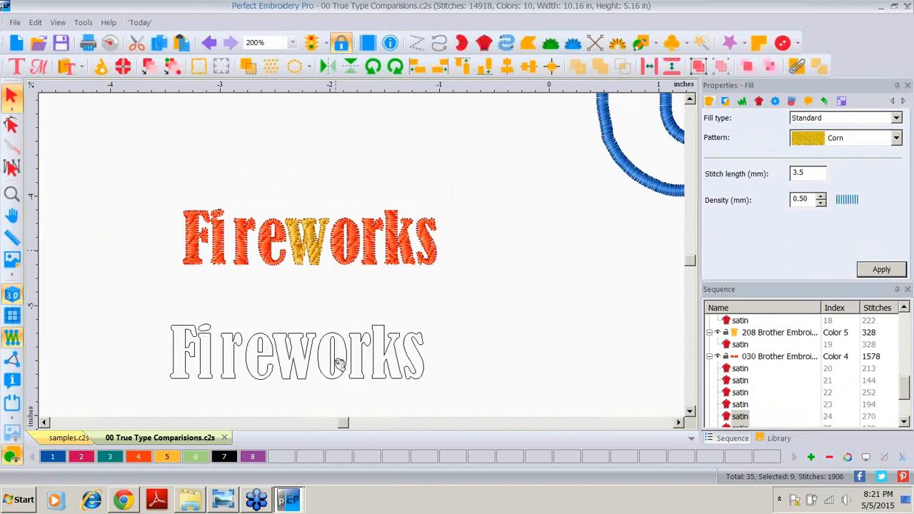
pyautogui.click(115, 457)
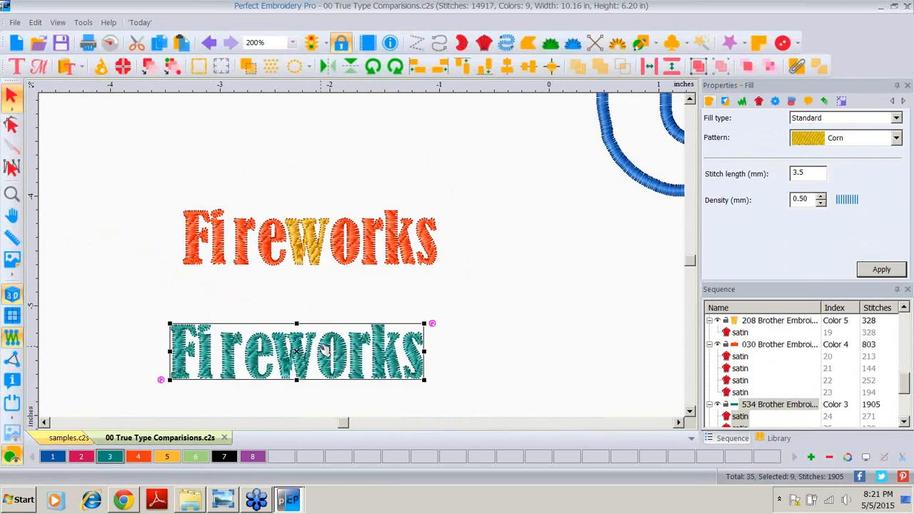
# Step: Combine the letters of the teal Fireworks copy into a single object
pyautogui.rightClick(332, 351)
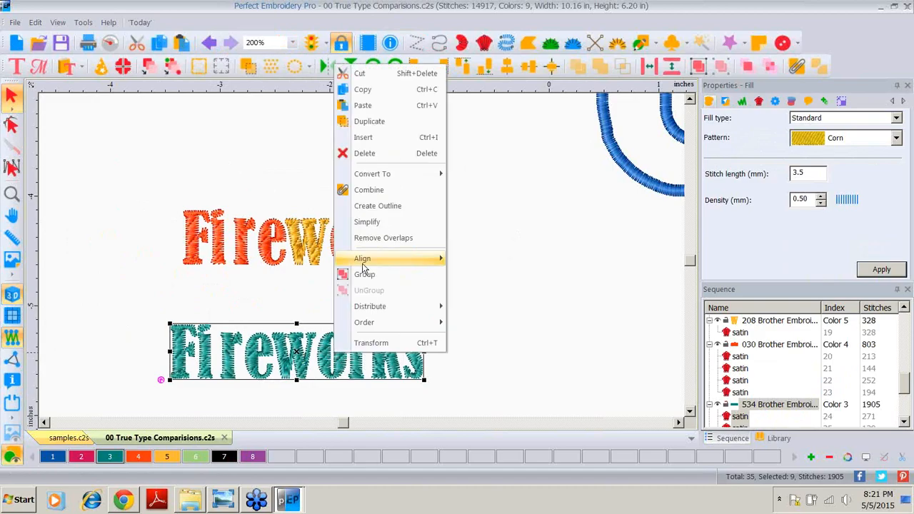
pyautogui.click(369, 190)
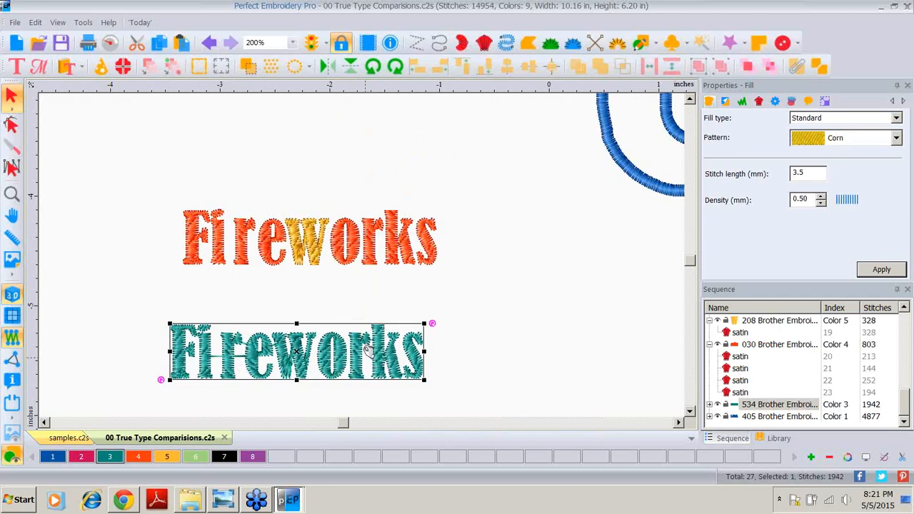
pyautogui.click(709, 404)
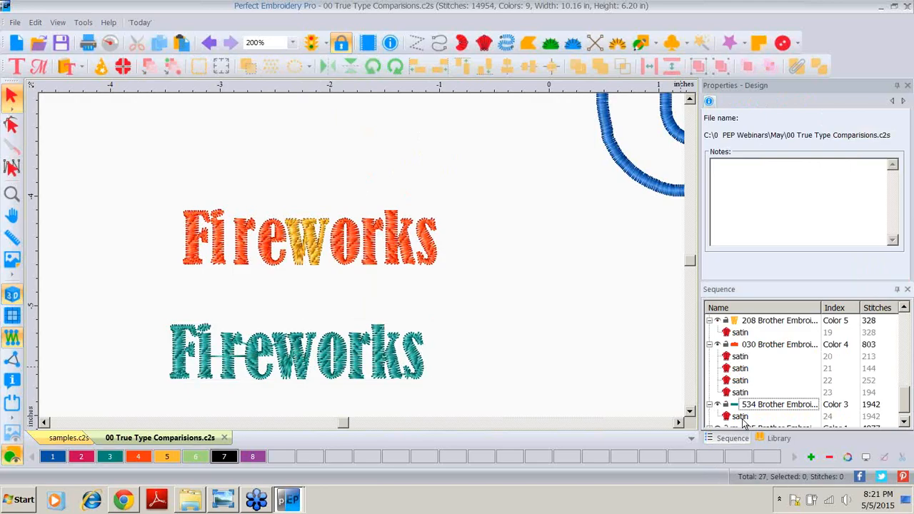
pyautogui.click(740, 417)
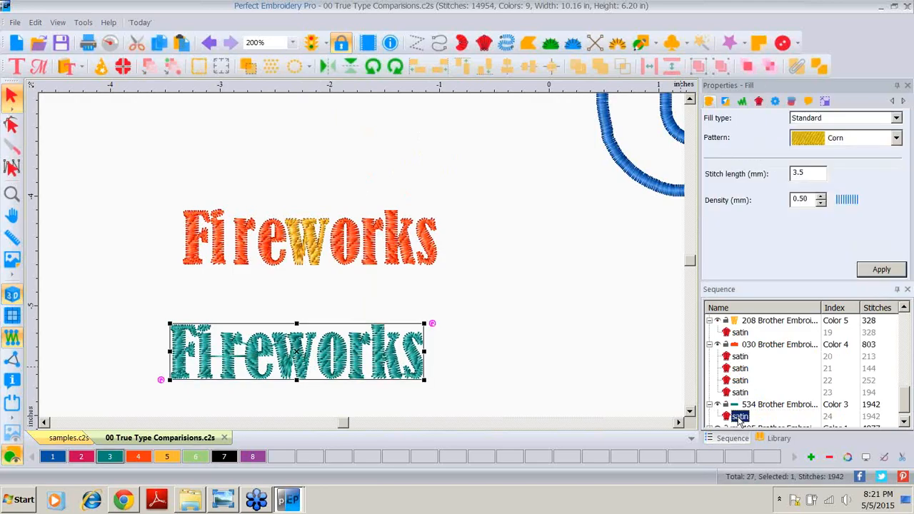
pyautogui.click(361, 250)
pyautogui.click(406, 245)
pyautogui.moveTo(138, 177); pyautogui.dragTo(459, 293)
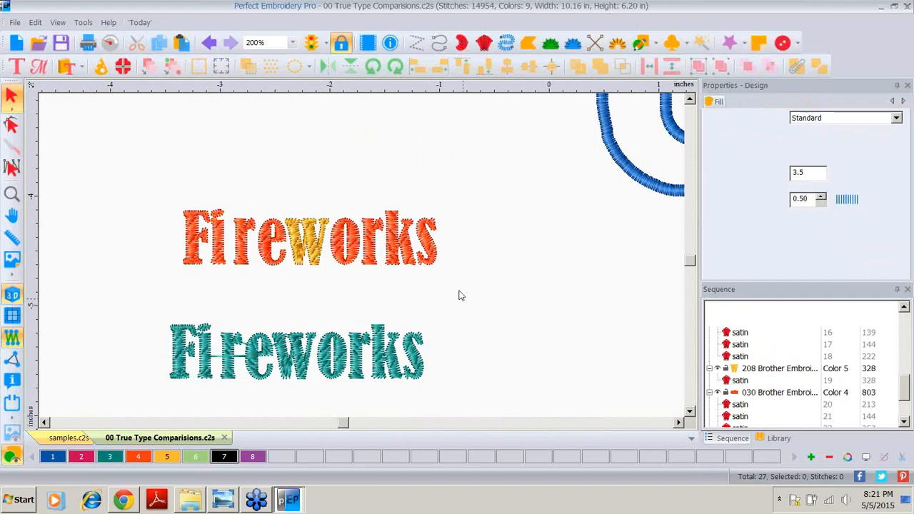
pyautogui.click(618, 381)
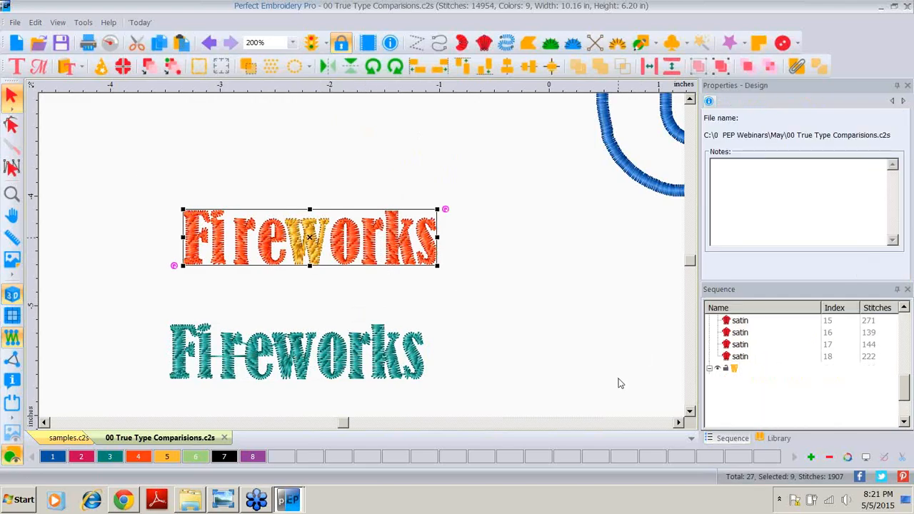
pyautogui.click(412, 263)
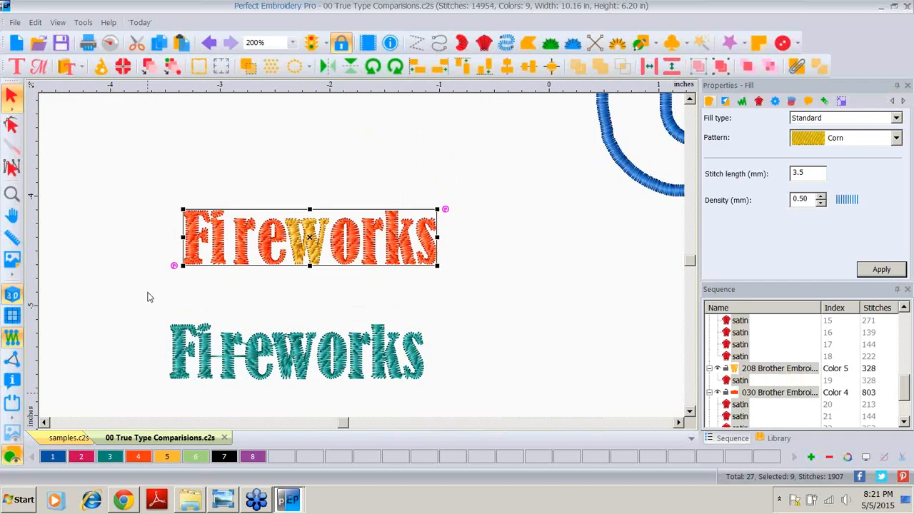
# Step: Convert the combined teal Fireworks into a Tatami fill
pyautogui.moveTo(155, 302); pyautogui.dragTo(462, 405)
pyautogui.rightClick(370, 353)
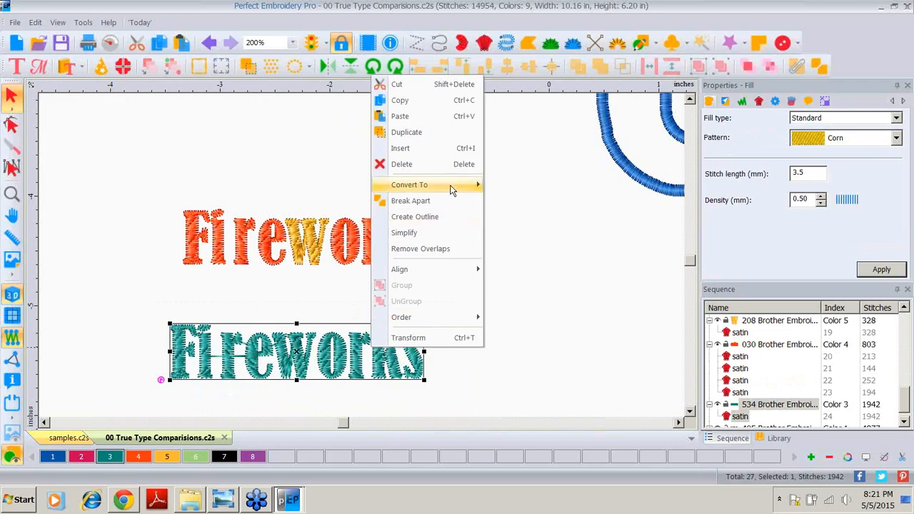
pyautogui.moveTo(468, 185)
pyautogui.click(503, 234)
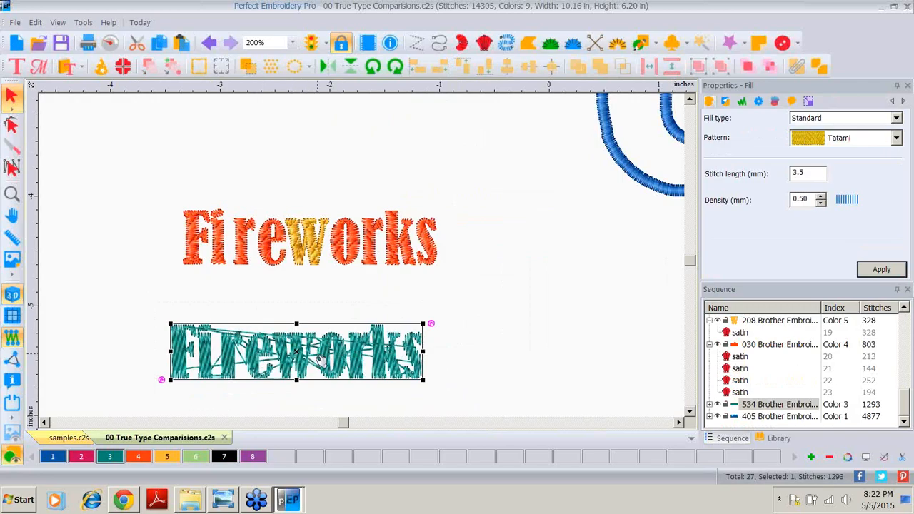
pyautogui.click(473, 318)
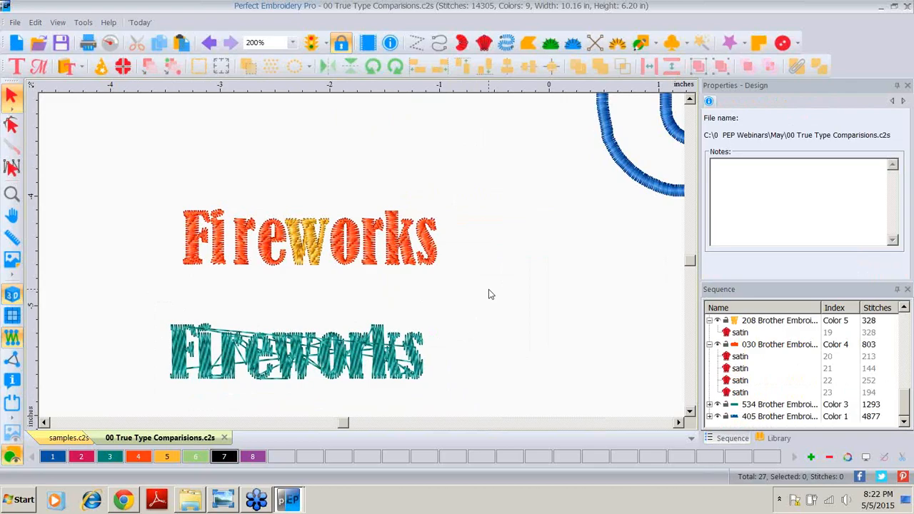
# Step: Zoom out to view the whole design with all the Fireworks versions
pyautogui.click(12, 167)
pyautogui.click(11, 193)
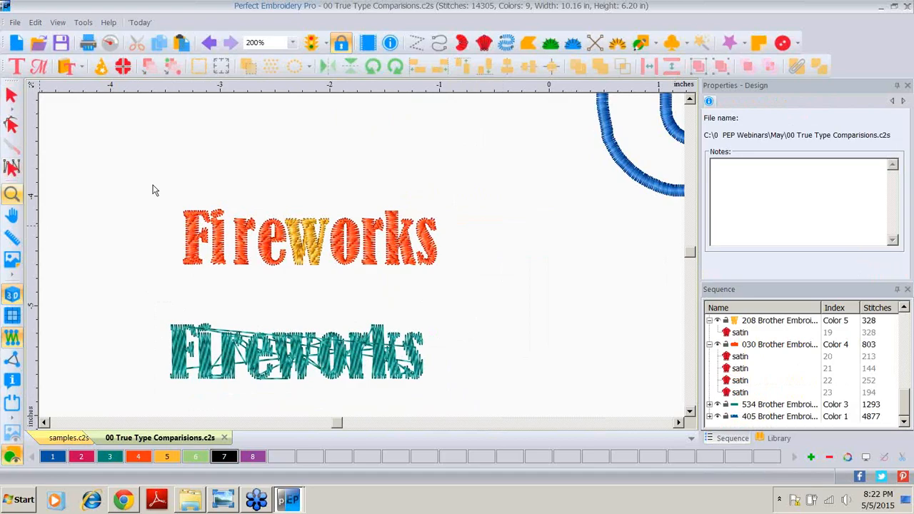
pyautogui.press('F4')
pyautogui.click(12, 95)
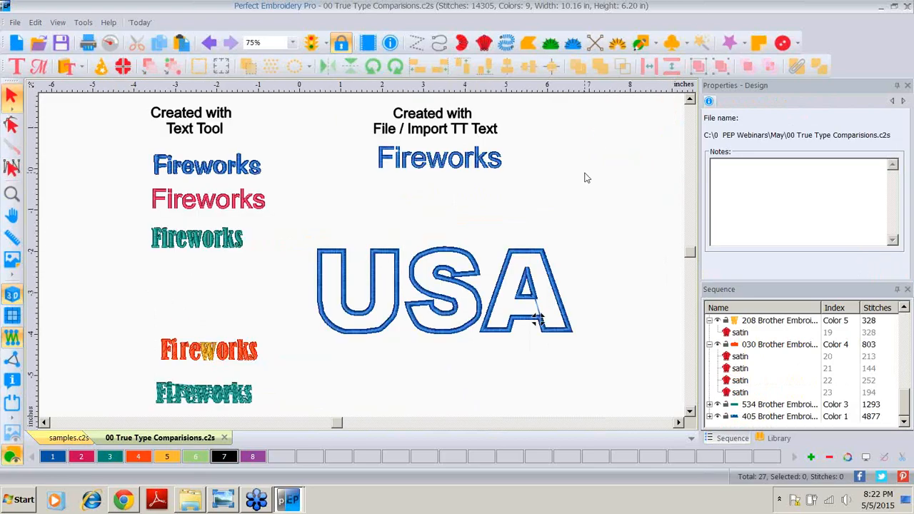
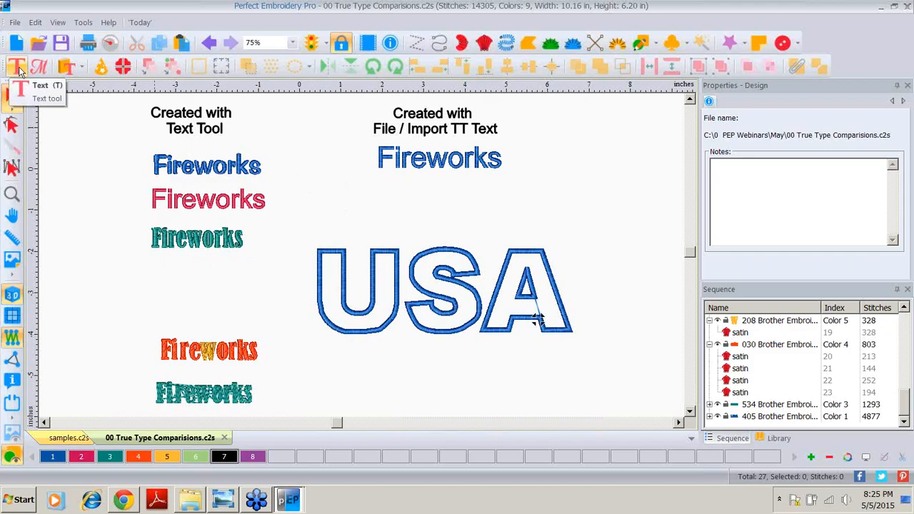
# Step: Create a USA text object below the teal Fireworks in TrueType Britannic Bold satin and color it pink
pyautogui.click(18, 67)
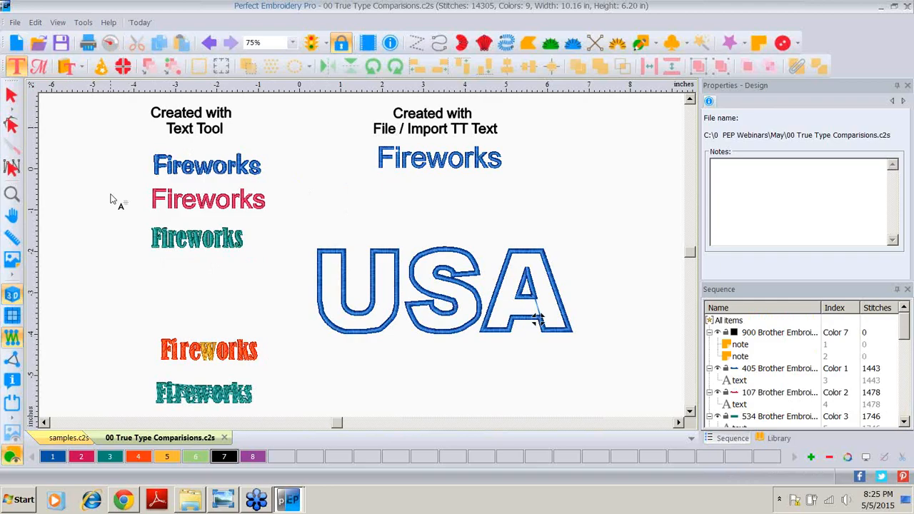
pyautogui.click(153, 302)
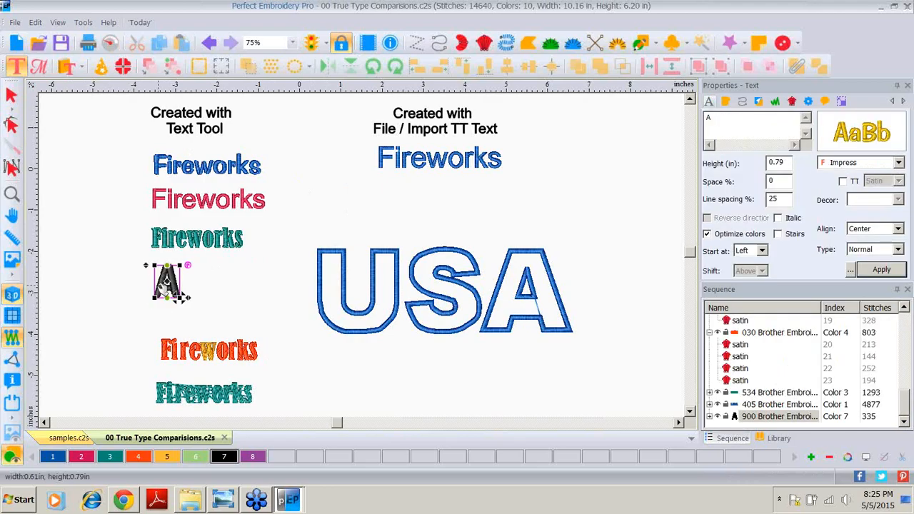
pyautogui.doubleClick(713, 120)
pyautogui.write('USA')
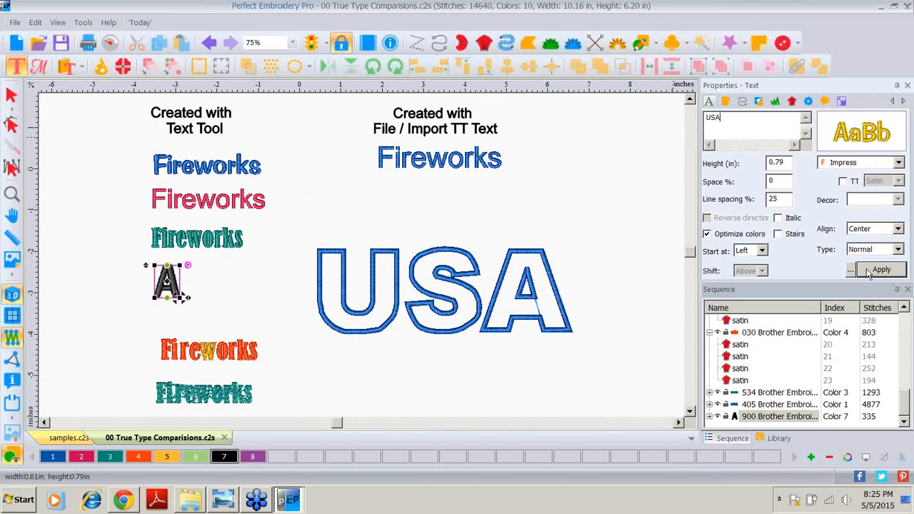
pyautogui.click(842, 181)
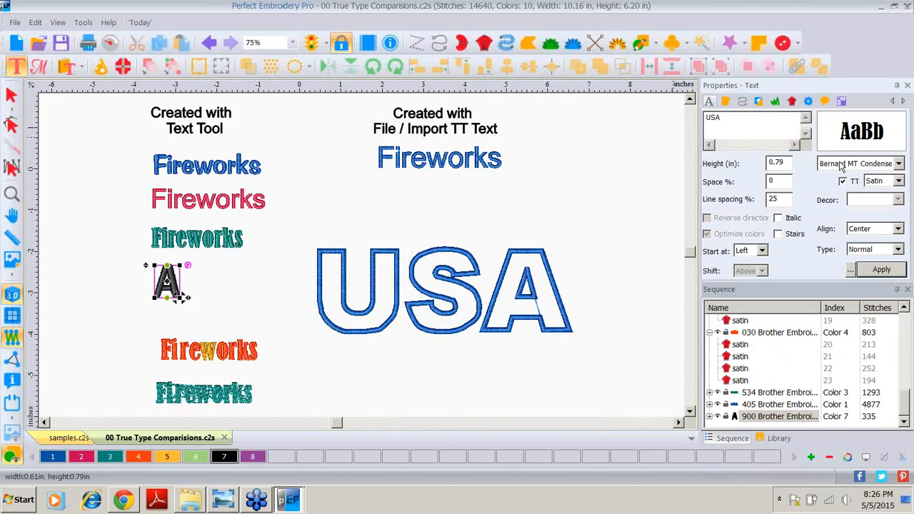
pyautogui.click(899, 165)
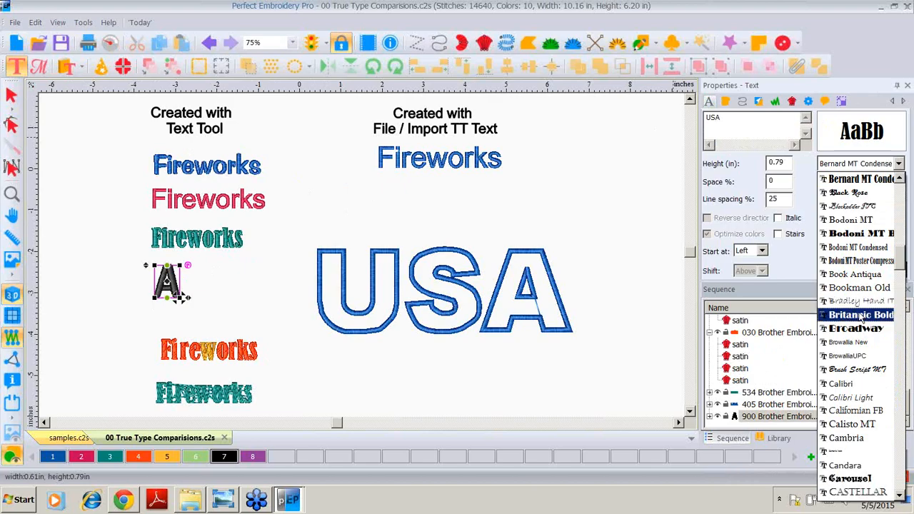
pyautogui.click(861, 315)
pyautogui.click(882, 269)
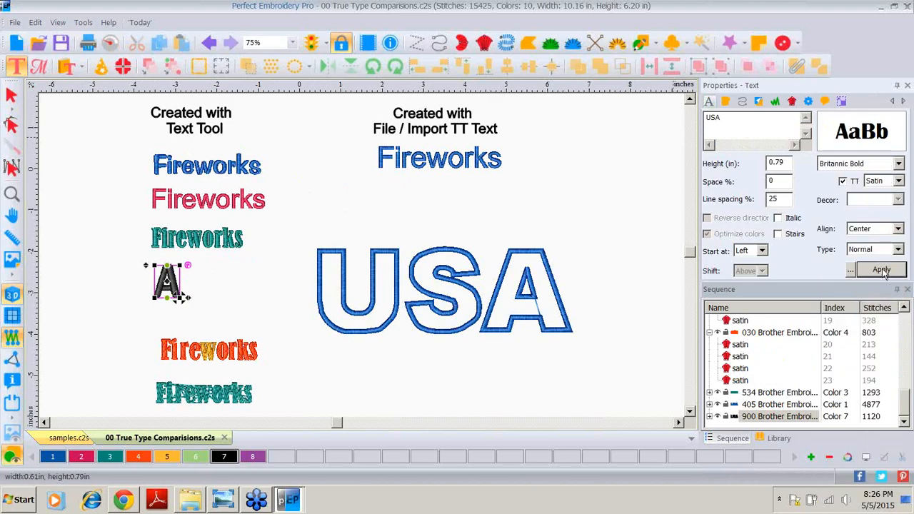
pyautogui.click(81, 456)
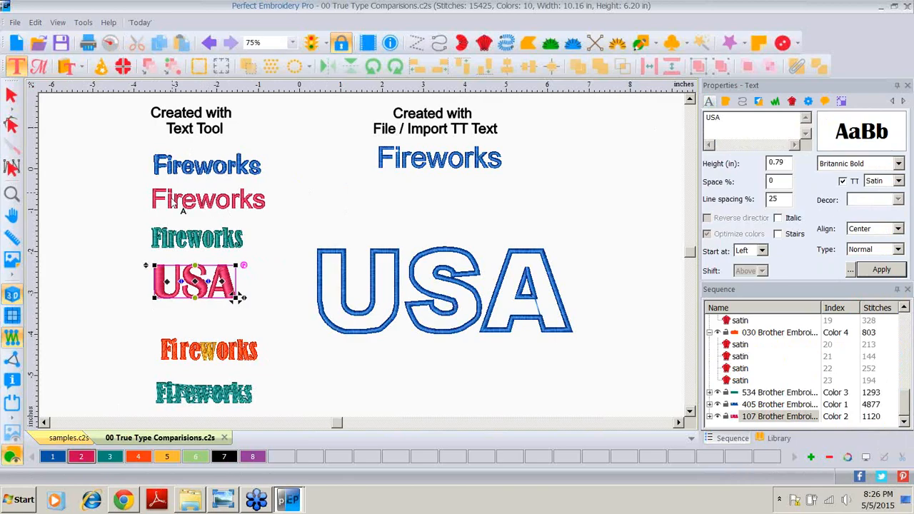
# Step: Place a second text object to the left and set its text to USA with TrueType lettering enabled
pyautogui.click(160, 326)
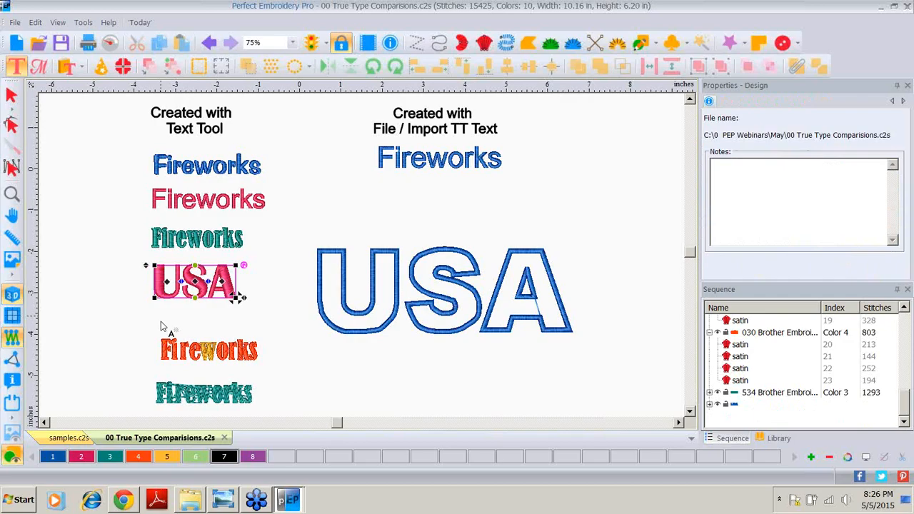
pyautogui.write('A')
pyautogui.moveTo(173, 308); pyautogui.dragTo(117, 321)
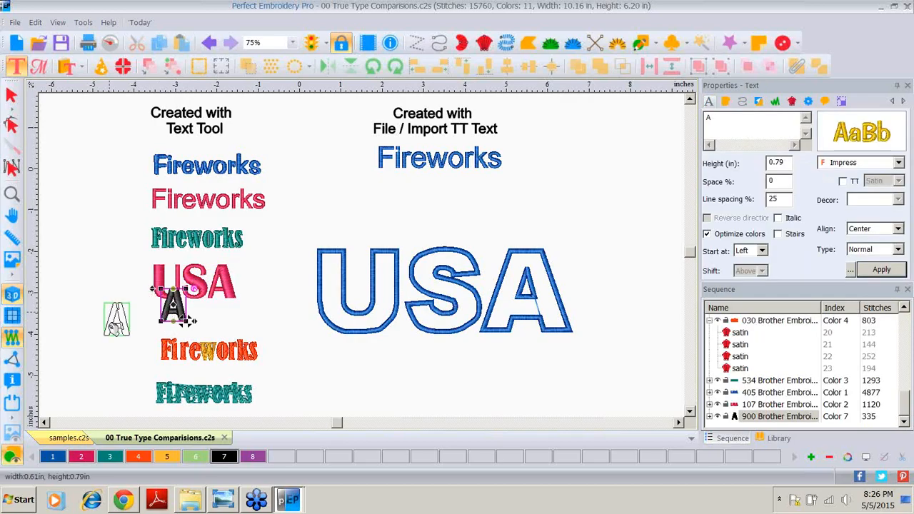
pyautogui.doubleClick(728, 119)
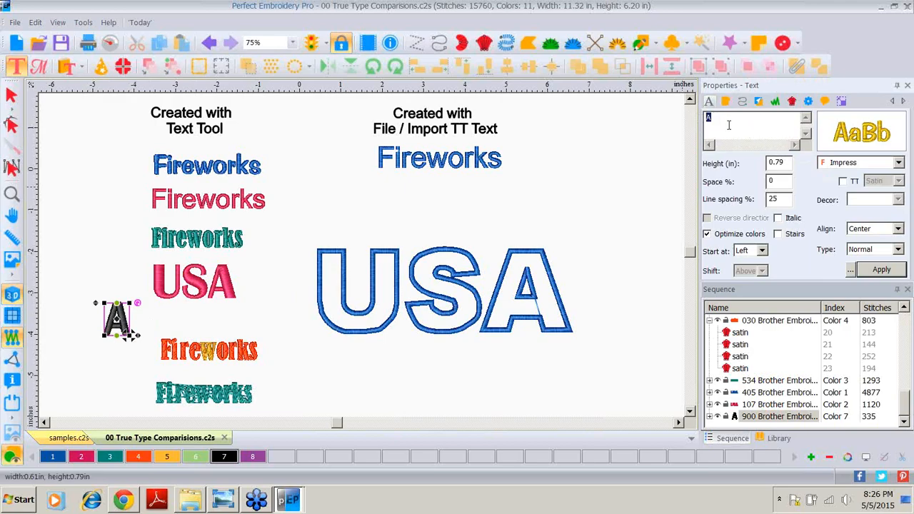
pyautogui.write('ASA')
pyautogui.press('BackSpace')
pyautogui.press('BackSpace')
pyautogui.press('BackSpace')
pyautogui.write('USA')
pyautogui.click(843, 182)
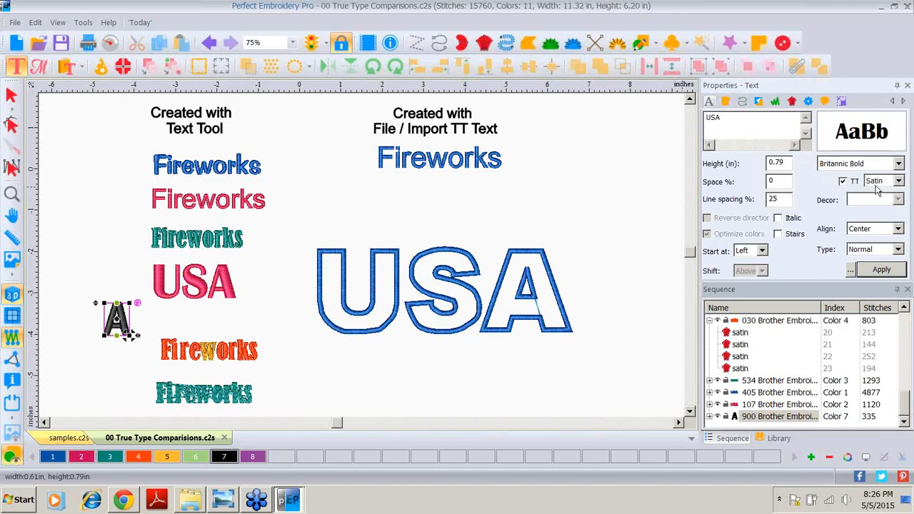
# Step: Switch the second USA's TrueType style to Artwork and apply it
pyautogui.click(896, 183)
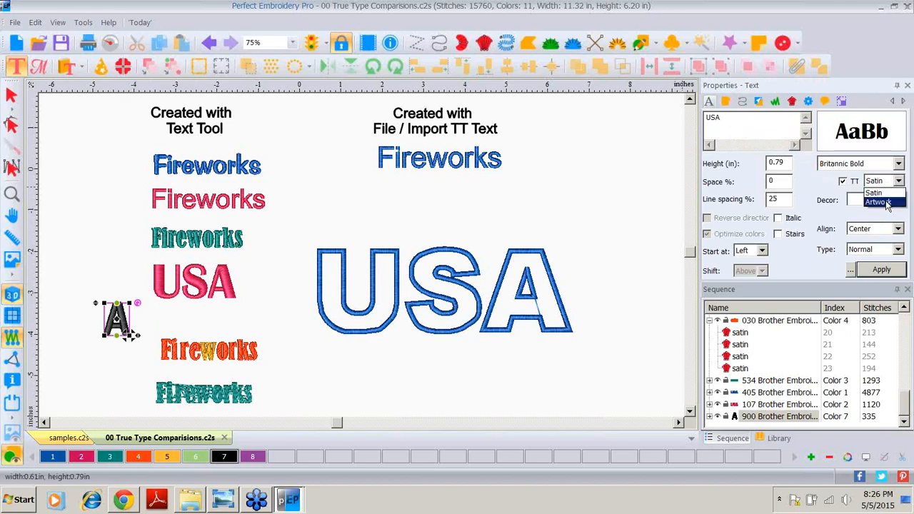
pyautogui.click(885, 202)
pyautogui.click(880, 271)
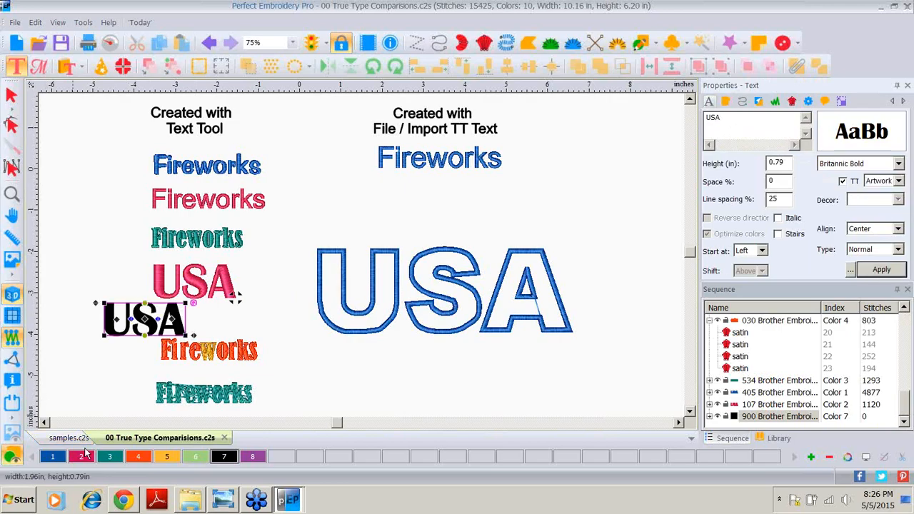
# Step: Color the second USA teal and move it further left
pyautogui.click(112, 457)
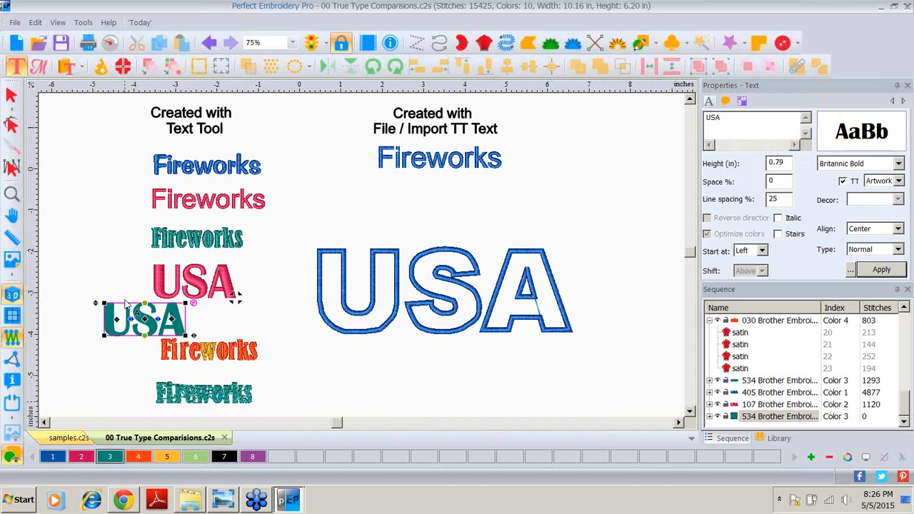
pyautogui.moveTo(148, 318); pyautogui.dragTo(114, 311)
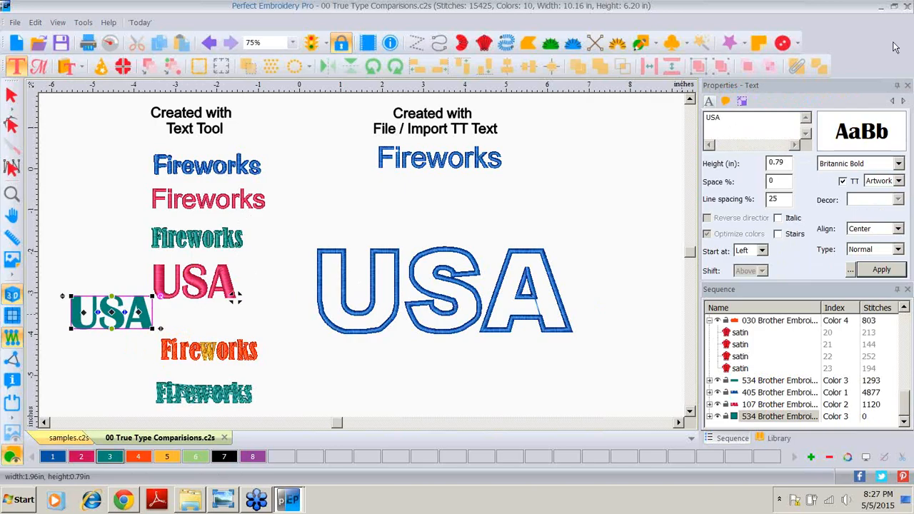
# Step: Switch the teal USA back to TrueType Satin and change its font to Candara
pyautogui.click(898, 182)
pyautogui.click(875, 192)
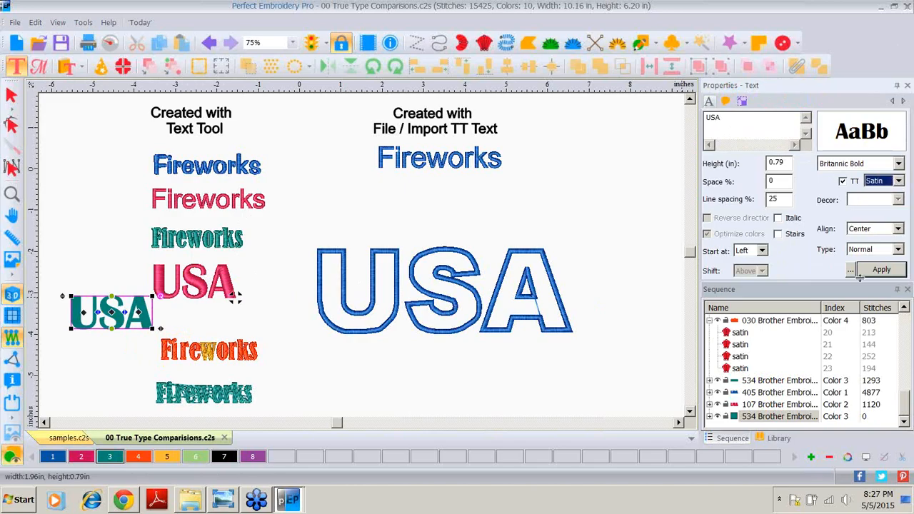
pyautogui.click(877, 272)
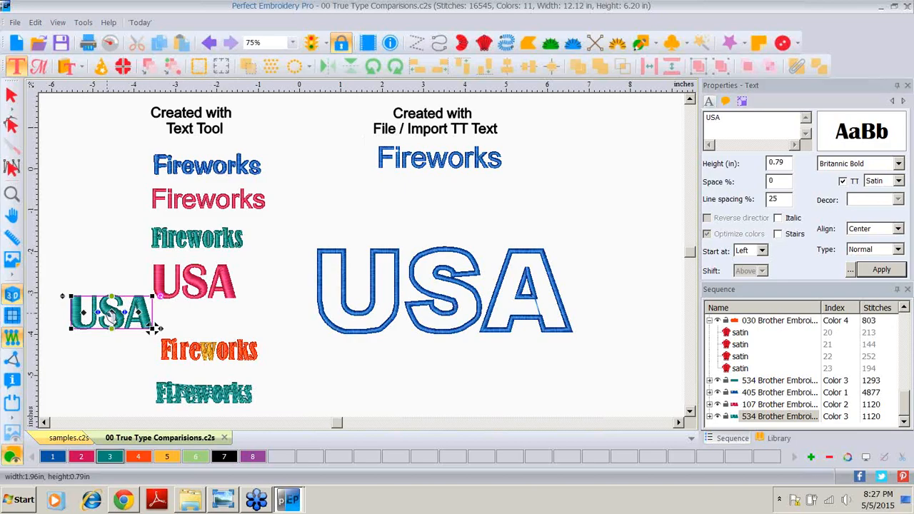
pyautogui.click(898, 164)
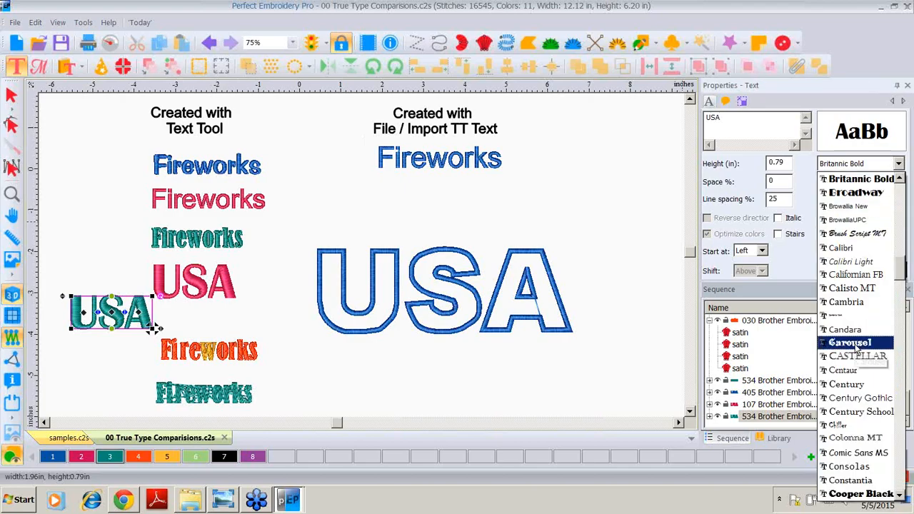
pyautogui.click(846, 330)
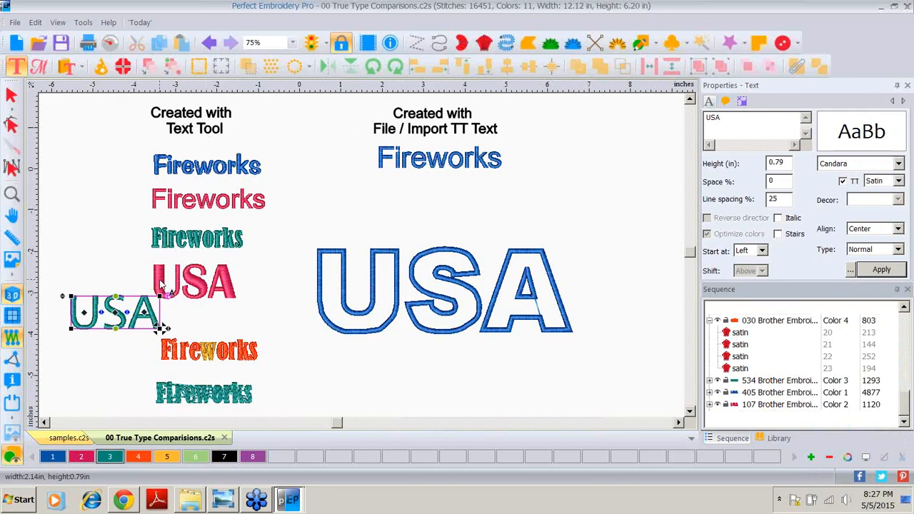
# Step: Rearrange the orange and teal Fireworks copies to the right side of the design
pyautogui.click(214, 280)
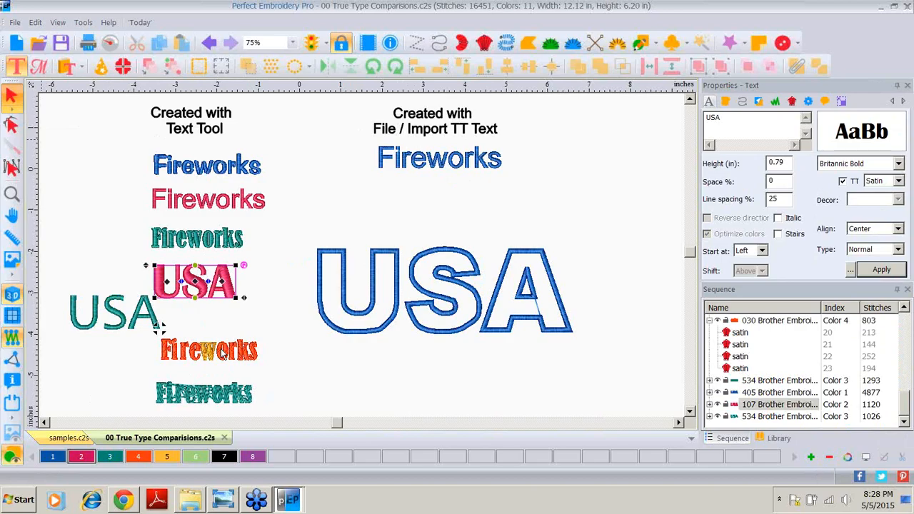
pyautogui.click(265, 369)
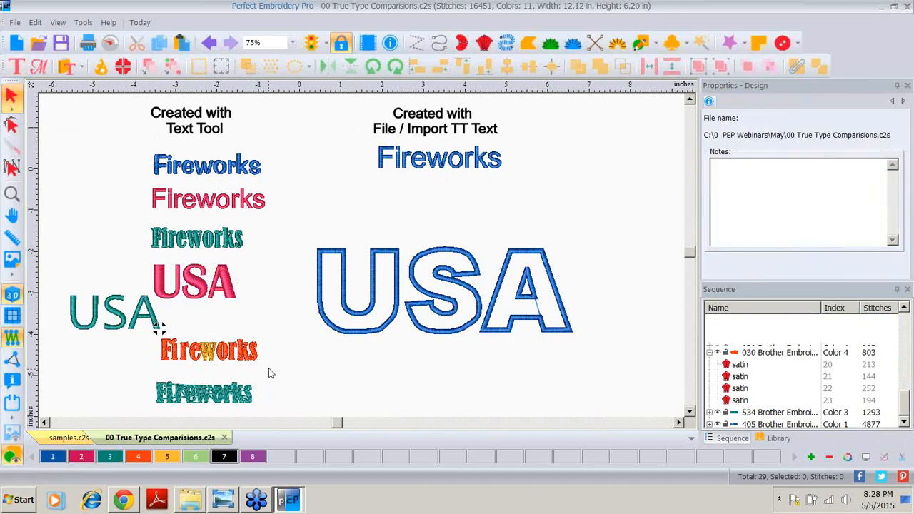
pyautogui.click(212, 370)
pyautogui.moveTo(212, 370); pyautogui.dragTo(439, 352)
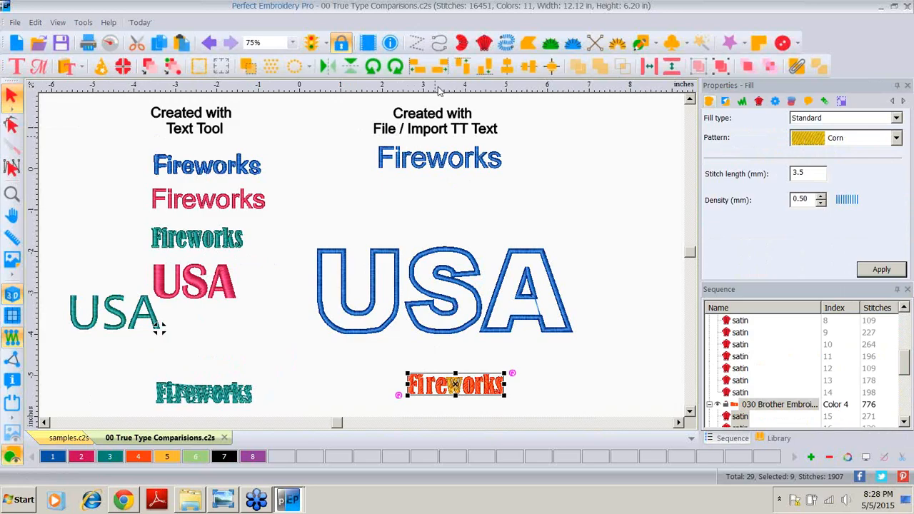
pyautogui.click(690, 413)
pyautogui.click(690, 412)
pyautogui.click(690, 413)
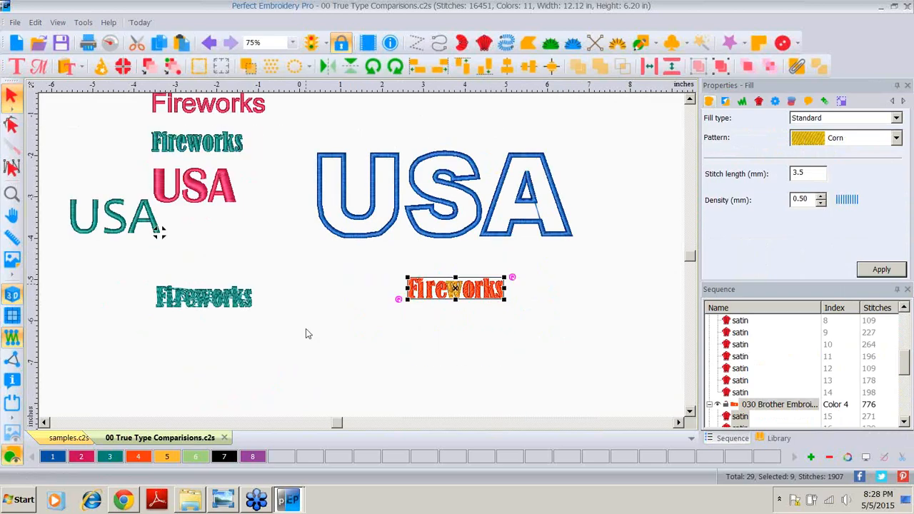
pyautogui.moveTo(126, 274); pyautogui.dragTo(448, 358)
pyautogui.moveTo(364, 255); pyautogui.dragTo(546, 400)
pyautogui.moveTo(511, 274); pyautogui.dragTo(638, 235)
pyautogui.click(473, 276)
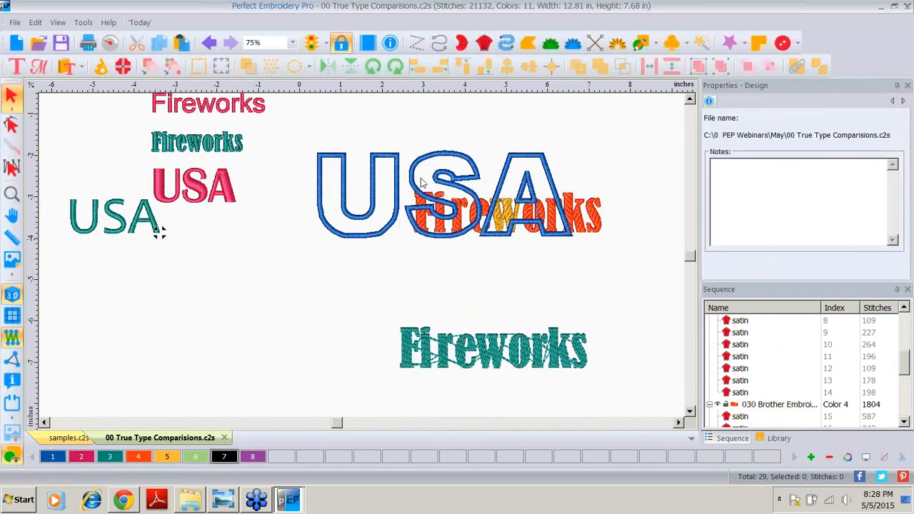
# Step: Delete the large applique USA lettering
pyautogui.click(339, 156)
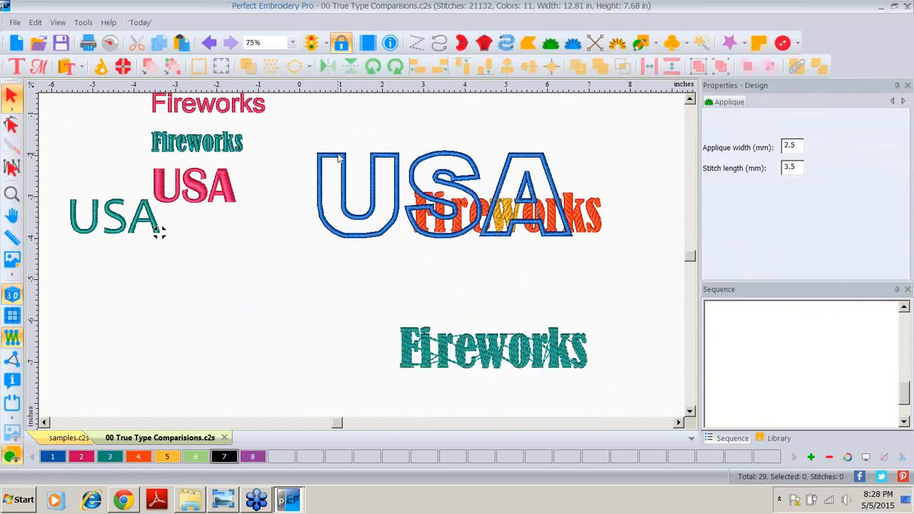
pyautogui.press('Delete')
pyautogui.press('Delete')
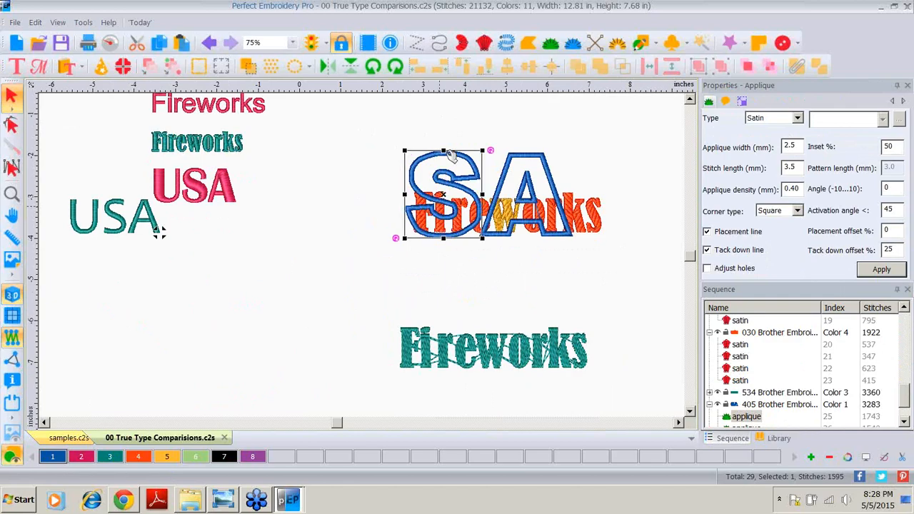
pyautogui.press('Delete')
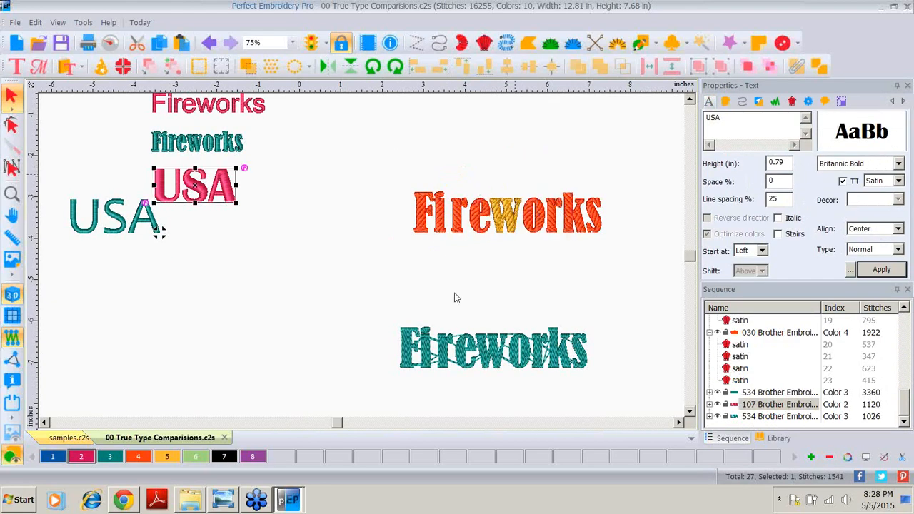
# Step: Break apart the combined teal Fireworks back into separate letters
pyautogui.moveTo(397, 180); pyautogui.dragTo(650, 258)
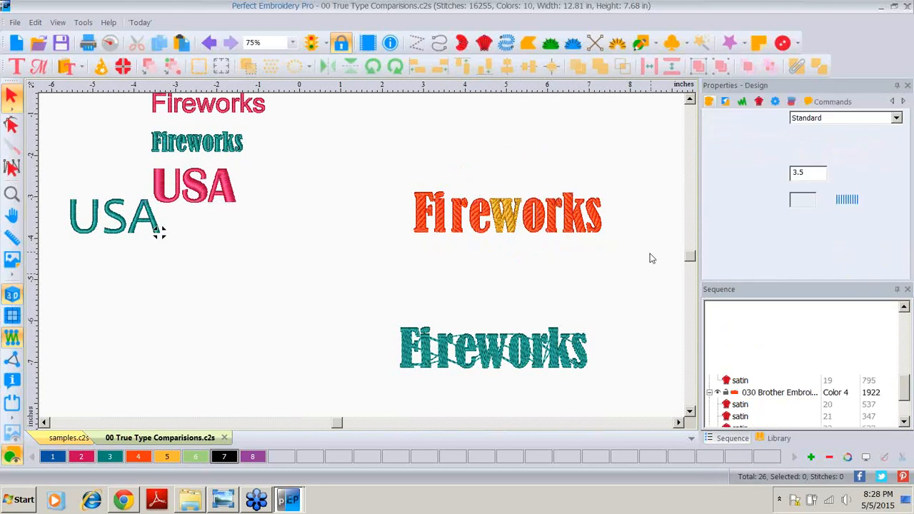
pyautogui.rightClick(553, 223)
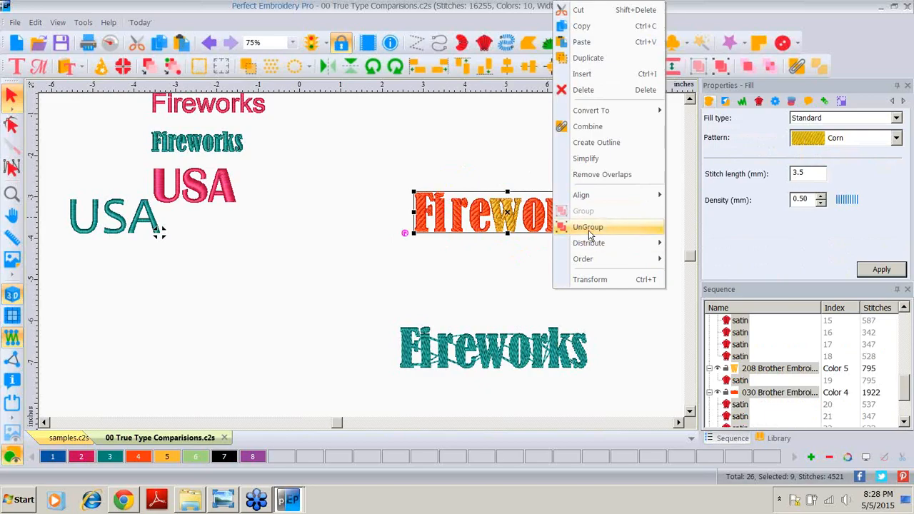
pyautogui.rightClick(457, 341)
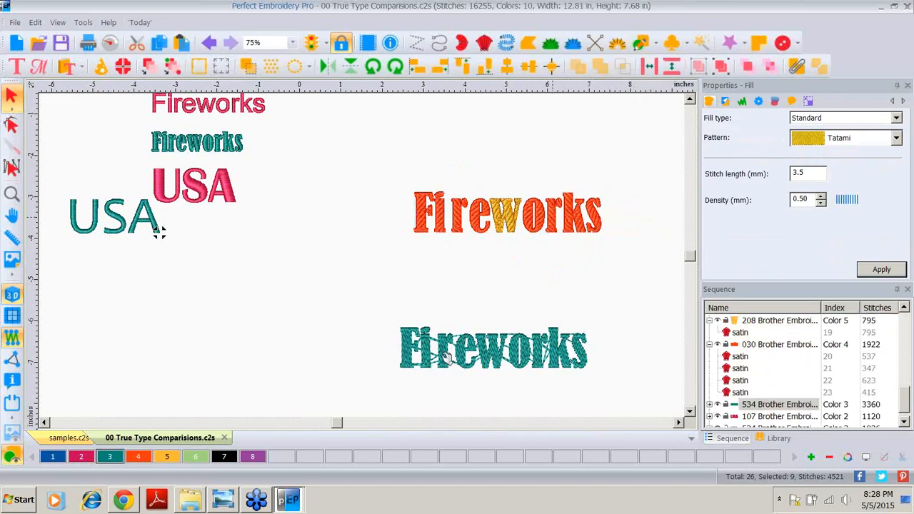
pyautogui.click(459, 342)
pyautogui.rightClick(466, 350)
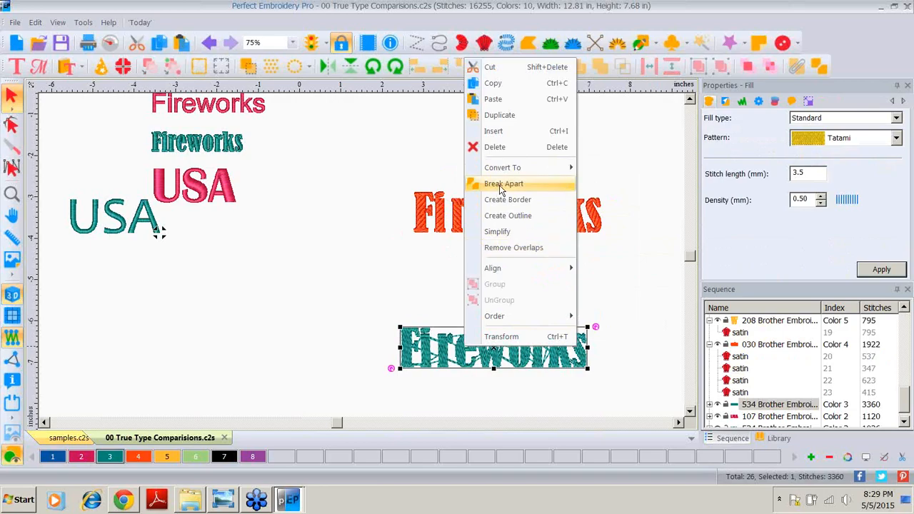
pyautogui.click(500, 185)
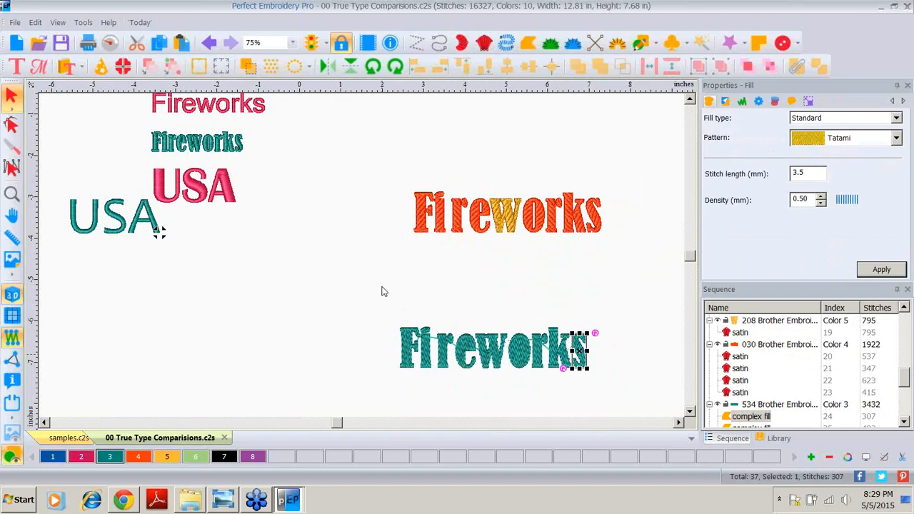
# Step: Select the separated teal letters and the orange Fireworks to compare how their objects are structured
pyautogui.click(385, 316)
pyautogui.moveTo(386, 324); pyautogui.dragTo(632, 391)
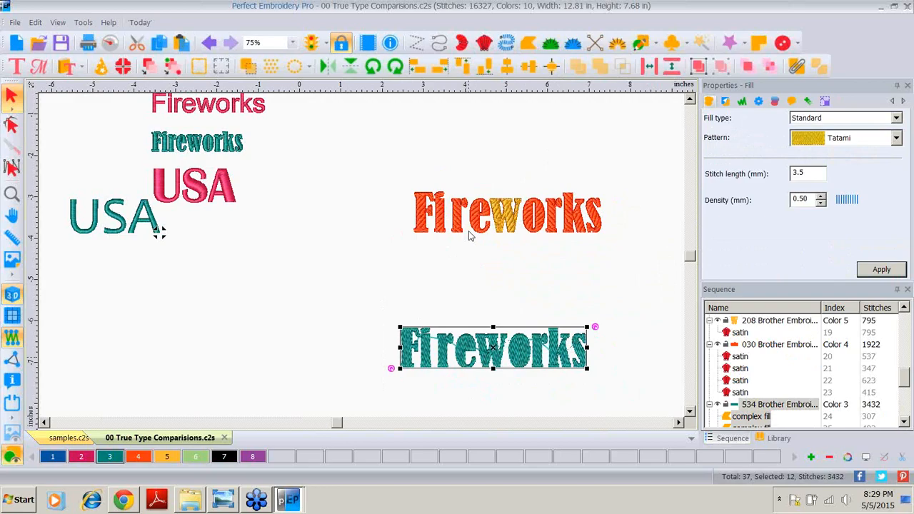
pyautogui.click(450, 287)
pyautogui.click(431, 220)
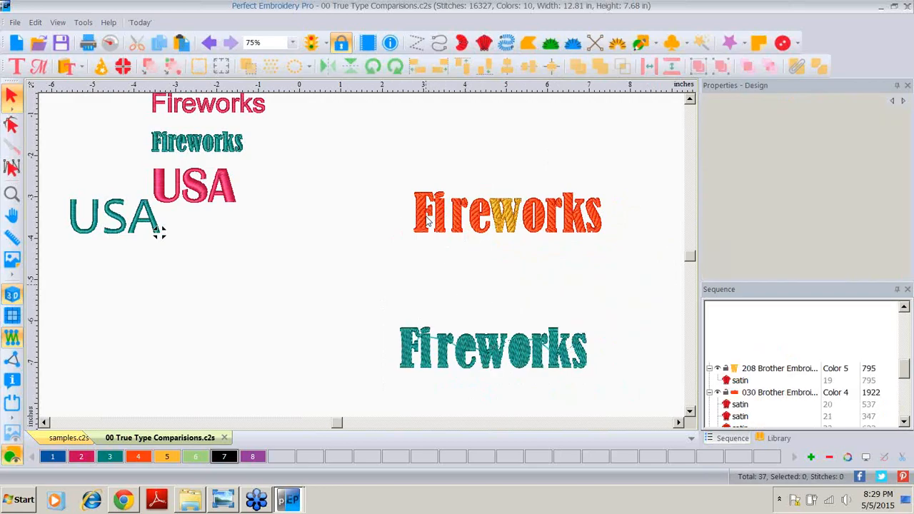
pyautogui.click(411, 354)
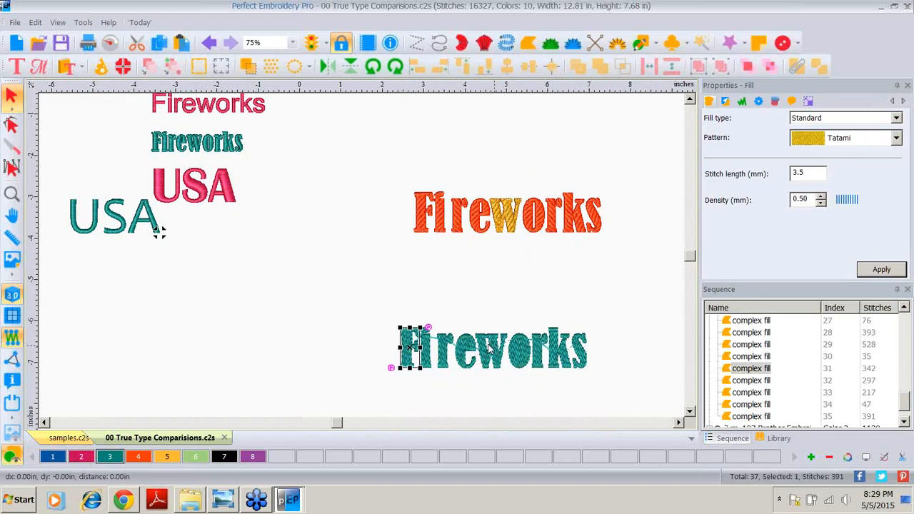
# Step: Open the design 01 True Type Comparisons.c2s
pyautogui.click(485, 350)
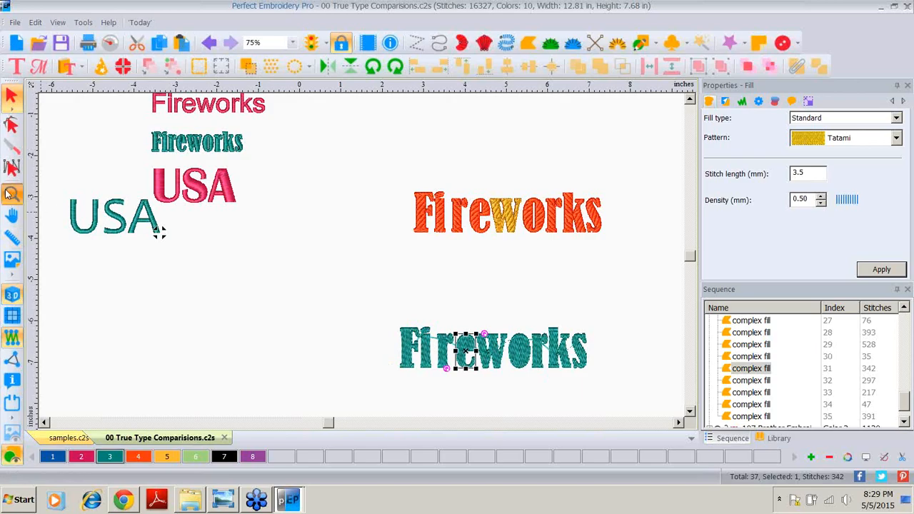
pyautogui.click(11, 194)
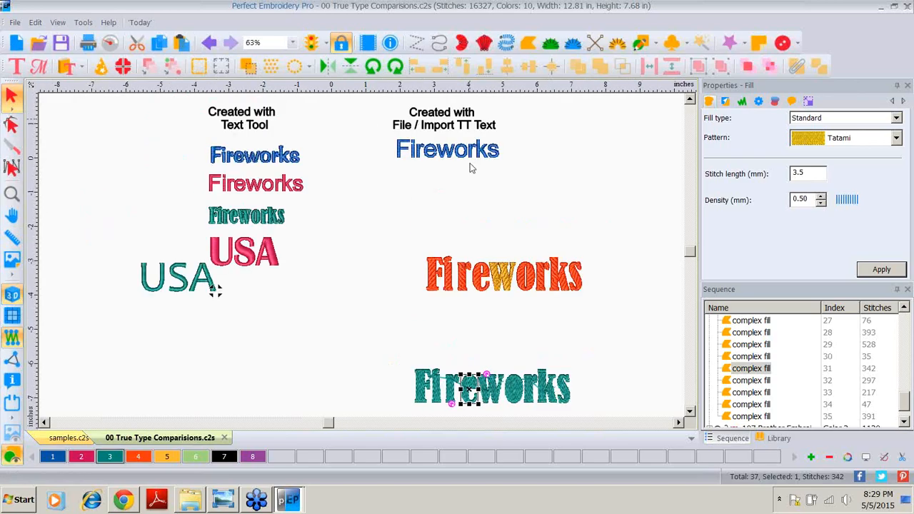
pyautogui.click(38, 45)
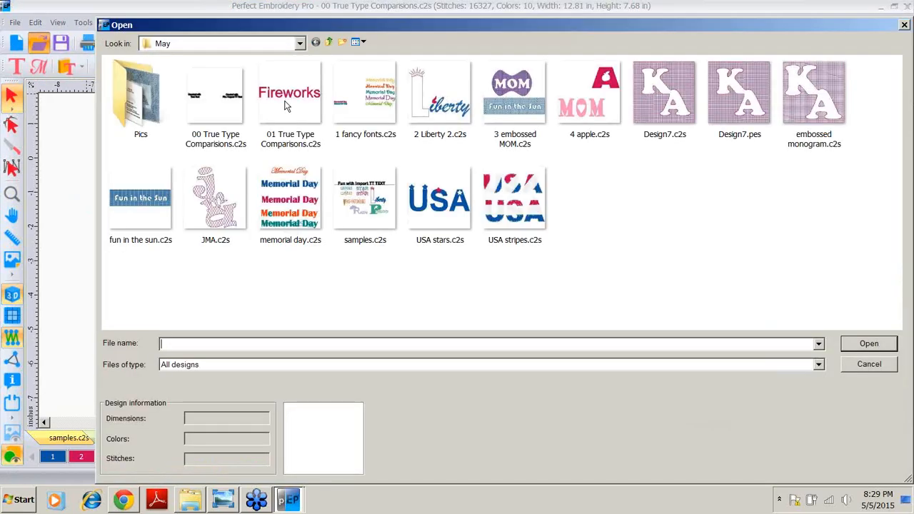
pyautogui.doubleClick(285, 106)
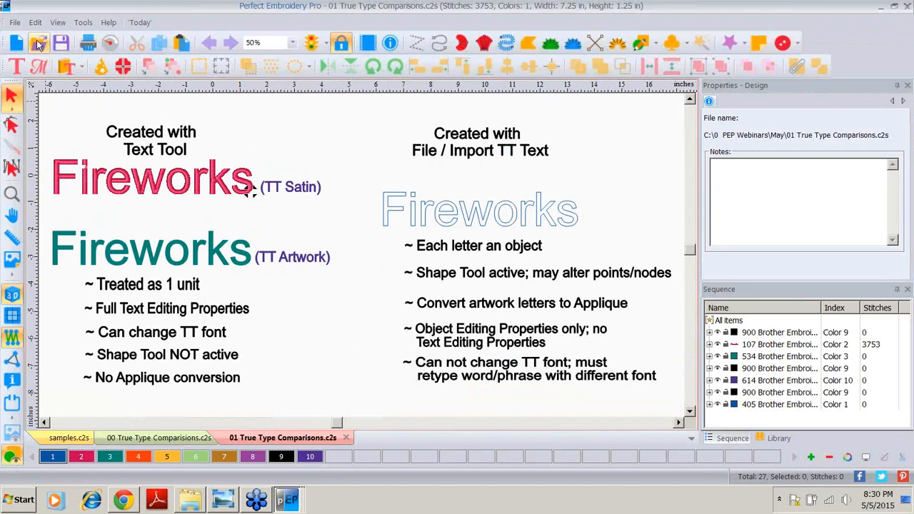
# Step: Open the design 1 fancy fonts.c2s
pyautogui.hotkey('ctrl', 'o')
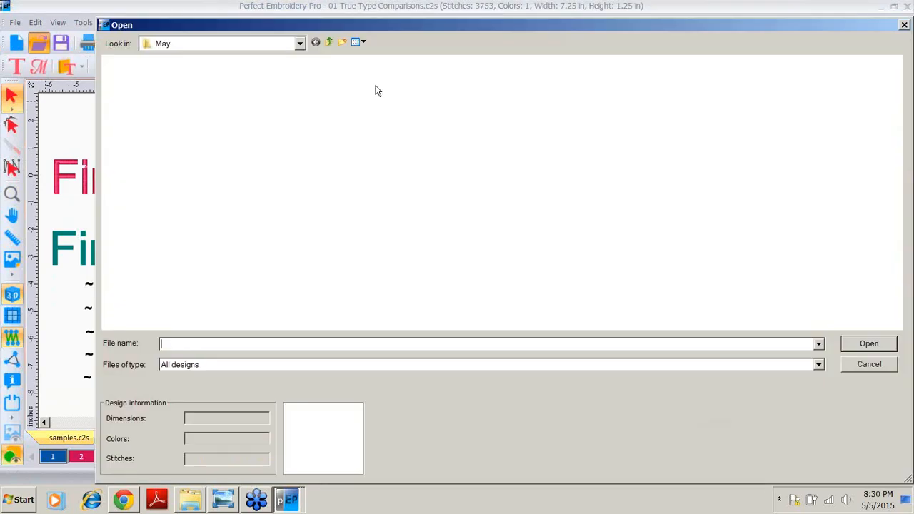
pyautogui.click(366, 97)
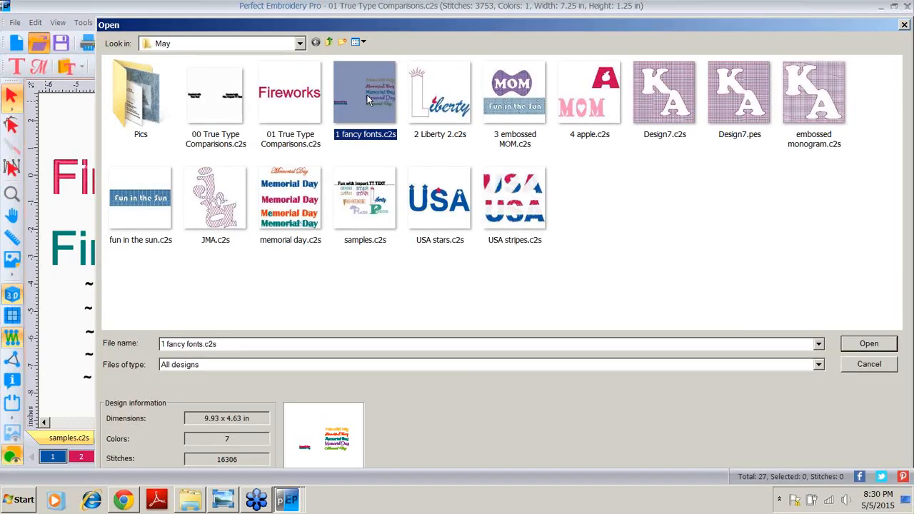
pyautogui.doubleClick(366, 98)
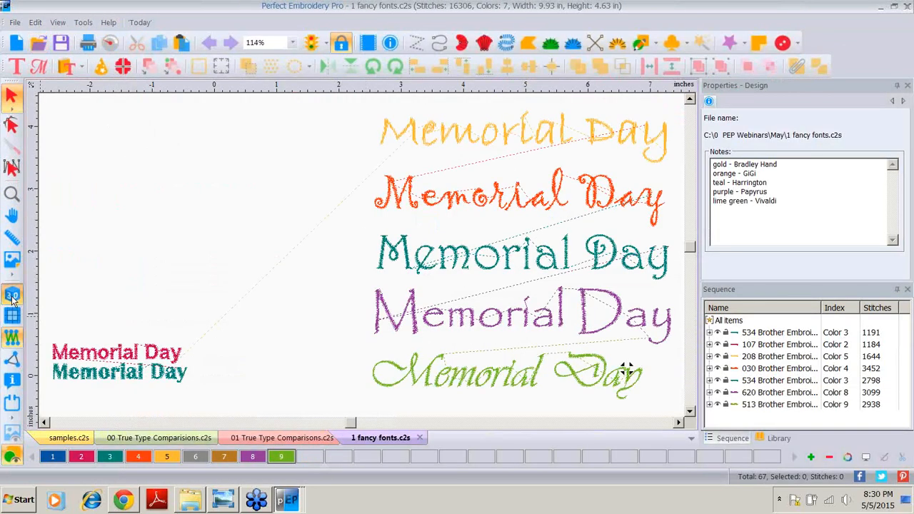
# Step: Start importing TrueType text and enter Memorial Day as the text
pyautogui.click(12, 296)
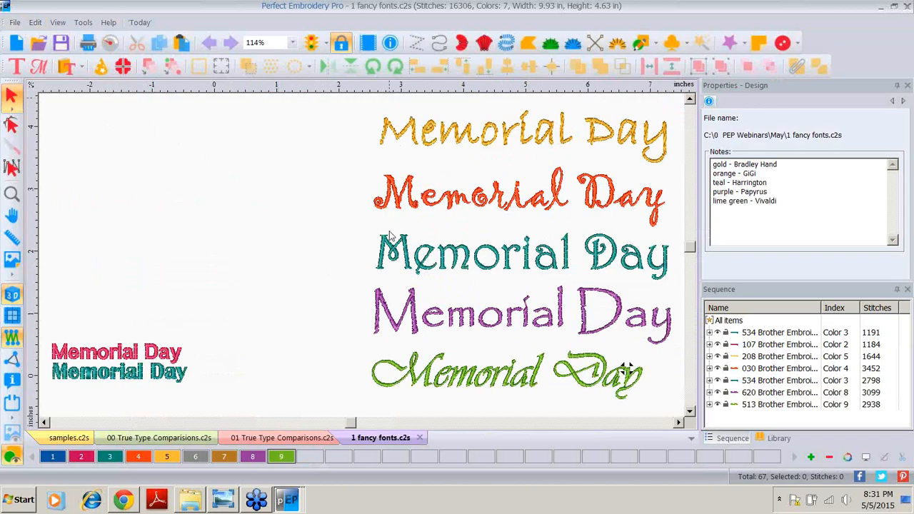
pyautogui.click(13, 22)
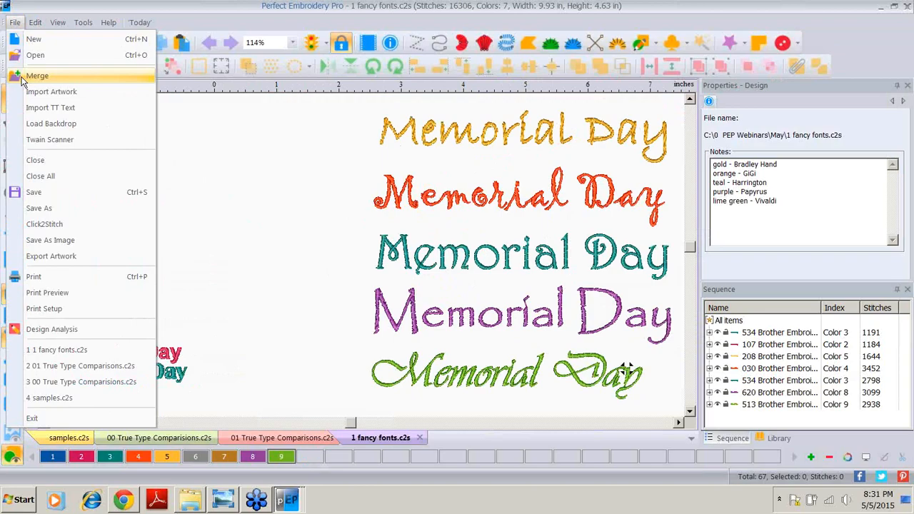
pyautogui.click(50, 107)
pyautogui.write('m')
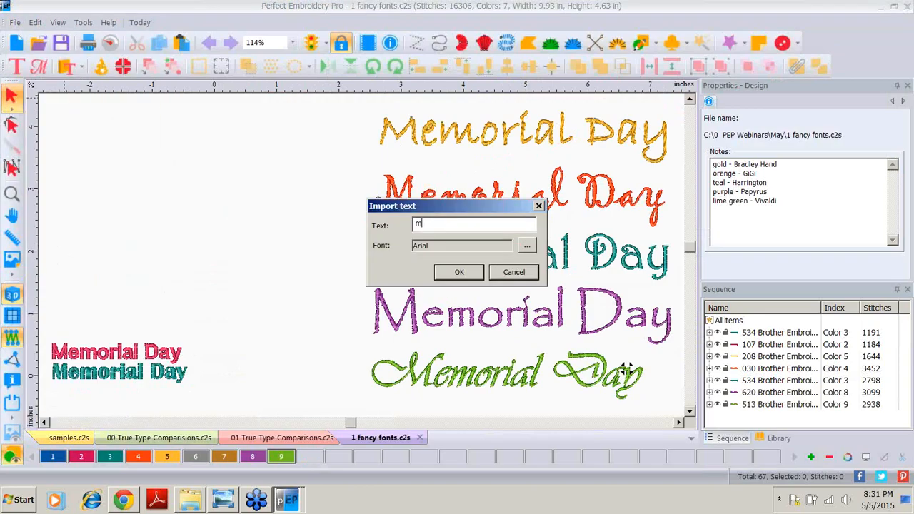
pyautogui.write('EMORIAL')
pyautogui.press('BackSpace')
pyautogui.press('BackSpace')
pyautogui.press('BackSpace')
pyautogui.press('BackSpace')
pyautogui.press('BackSpace')
pyautogui.press('BackSpace')
pyautogui.press('BackSpace')
pyautogui.press('BackSpace')
pyautogui.write('Memori')
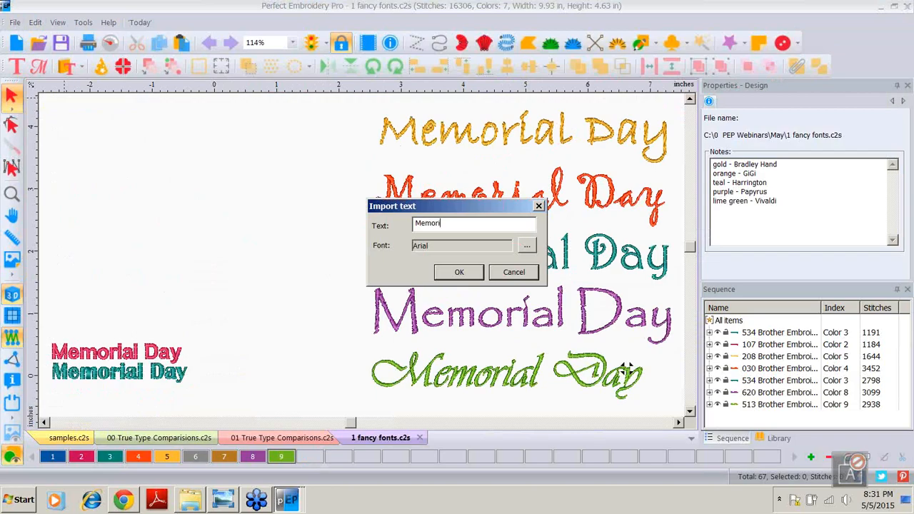
pyautogui.write('al Day')
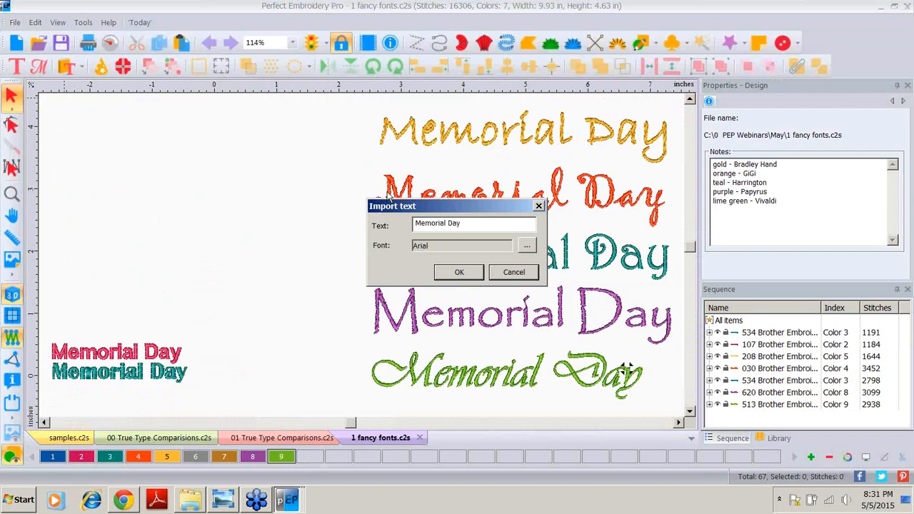
# Step: Choose the Edwardian Script ITC font at size 72 for the imported text and confirm the import
pyautogui.click(527, 247)
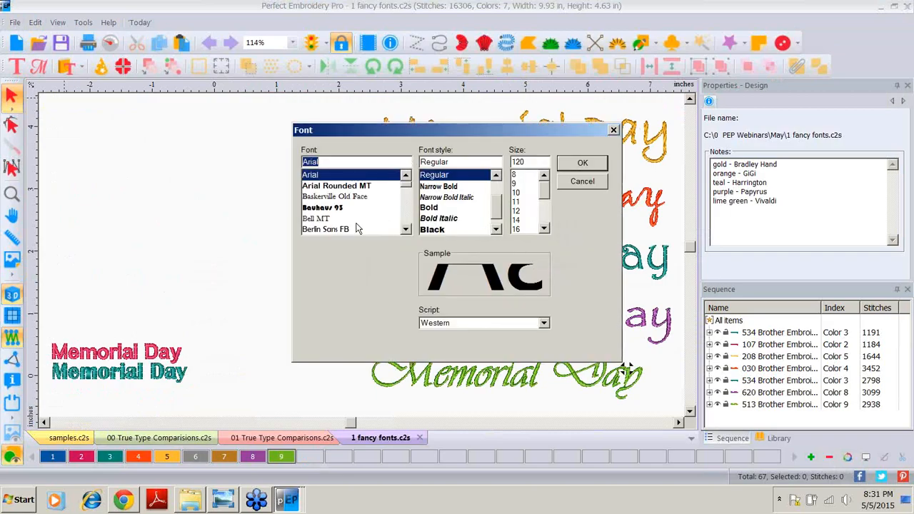
pyautogui.click(407, 216)
pyautogui.click(407, 216)
pyautogui.moveTo(406, 184); pyautogui.dragTo(407, 194)
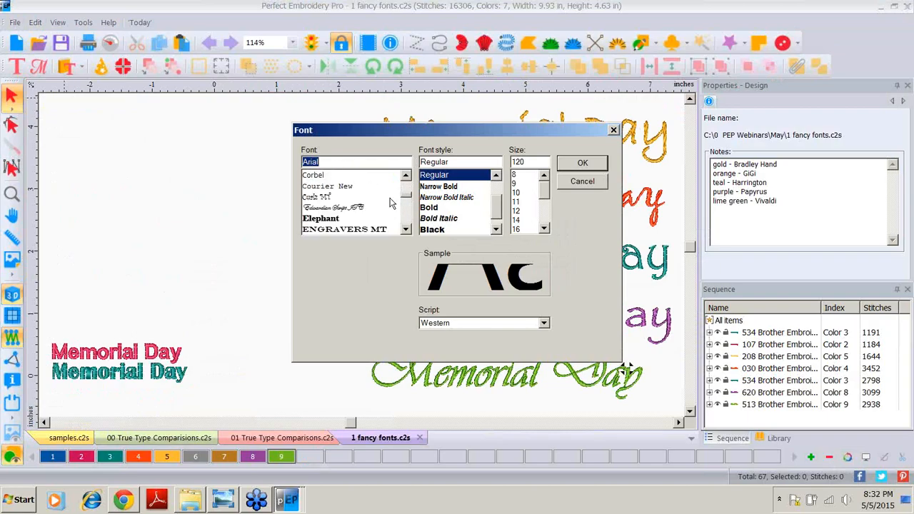
pyautogui.click(345, 207)
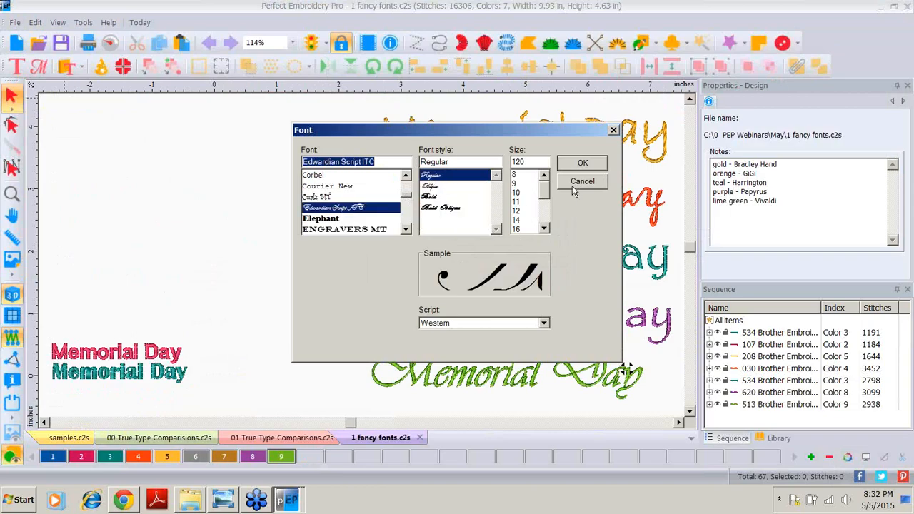
pyautogui.moveTo(543, 190); pyautogui.dragTo(543, 218)
pyautogui.click(515, 230)
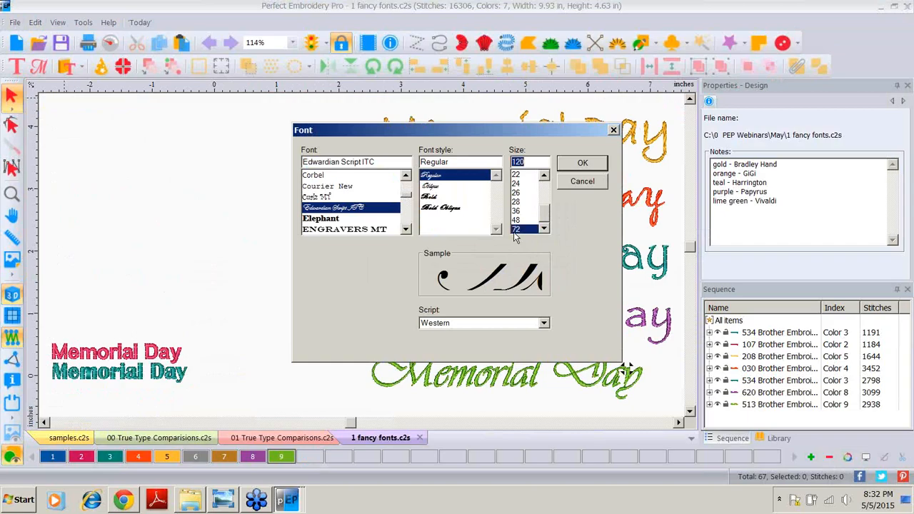
pyautogui.click(581, 164)
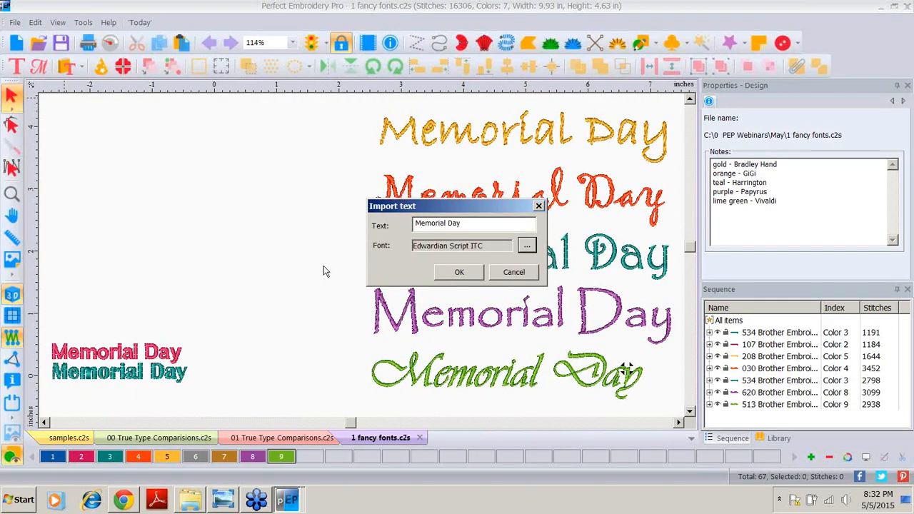
pyautogui.click(459, 273)
# Step: Place the imported Memorial Day lettering, set its height to 1 inch with aspect ratio kept, and move it lower
pyautogui.moveTo(276, 364); pyautogui.dragTo(176, 180)
pyautogui.click(794, 141)
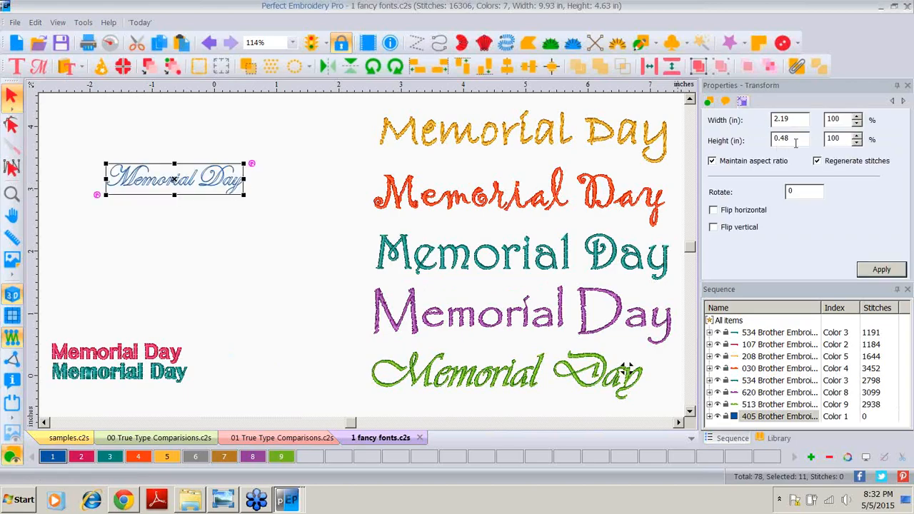
pyautogui.moveTo(794, 141); pyautogui.dragTo(743, 135)
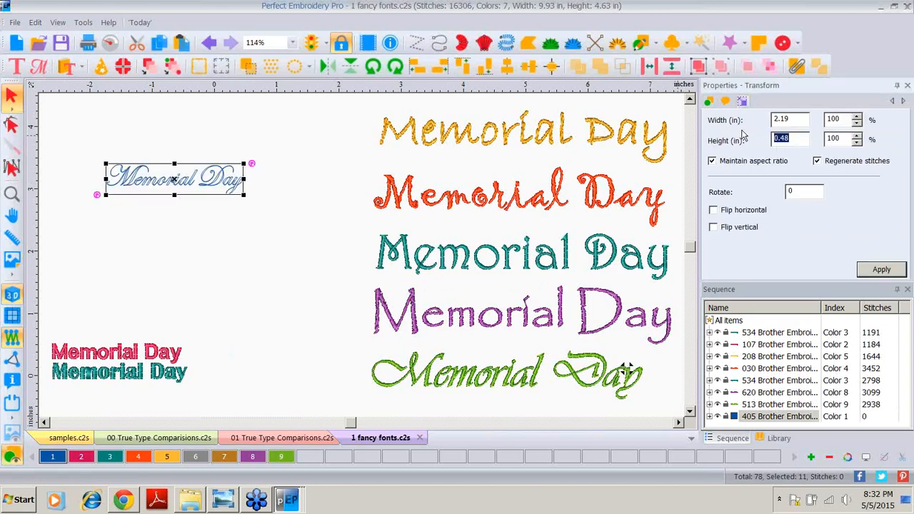
pyautogui.write('1')
pyautogui.click(881, 269)
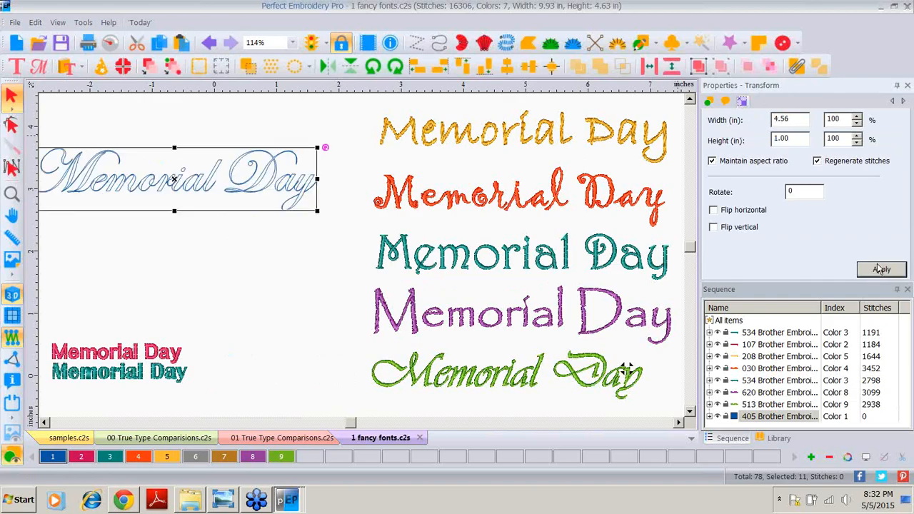
pyautogui.moveTo(173, 180); pyautogui.dragTo(186, 247)
pyautogui.click(214, 300)
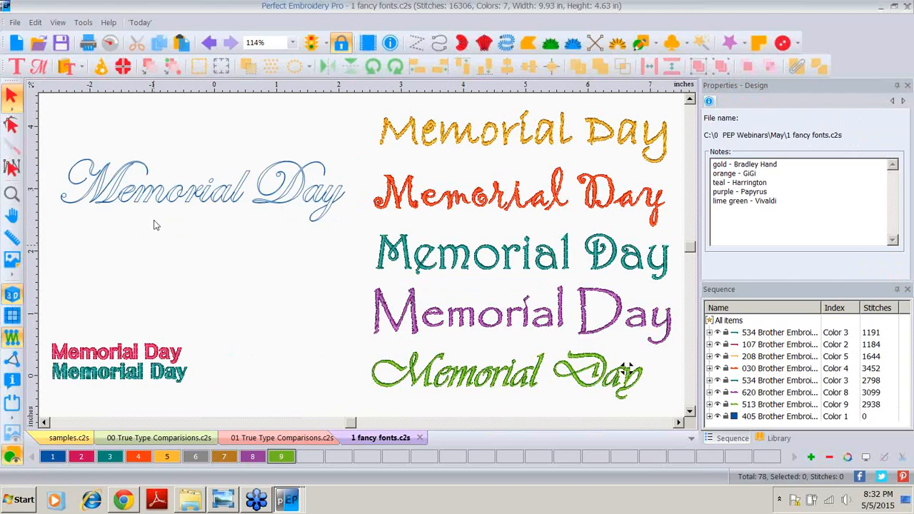
# Step: Convert the imported Memorial Day lettering to Satin, then undo the conversion
pyautogui.moveTo(49, 132); pyautogui.dragTo(352, 231)
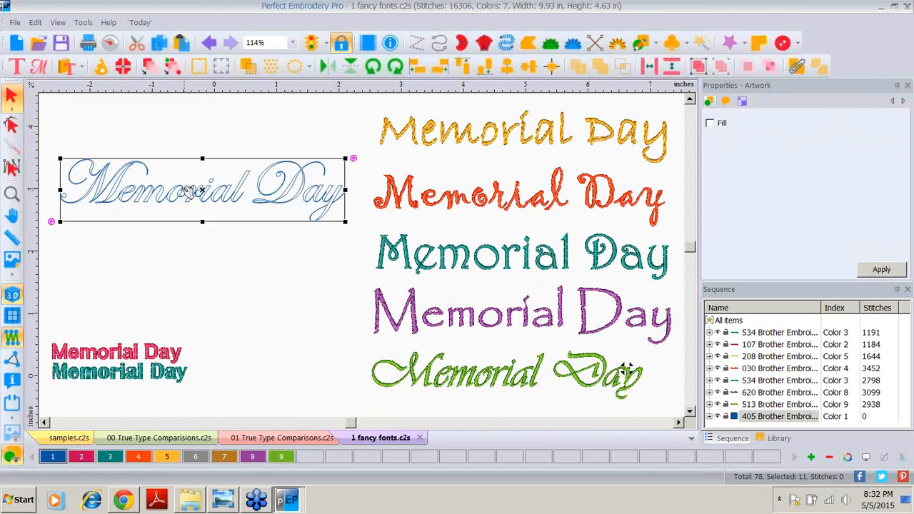
pyautogui.rightClick(187, 190)
pyautogui.moveTo(236, 112)
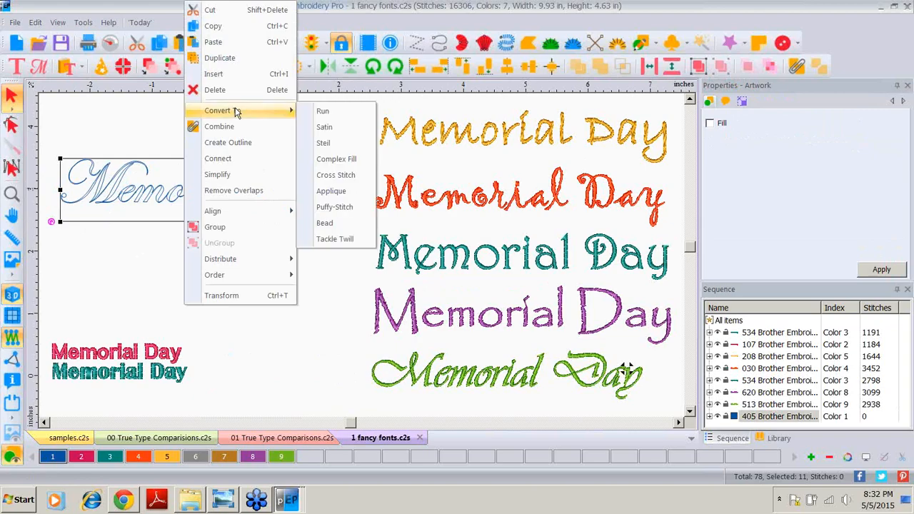
pyautogui.click(323, 128)
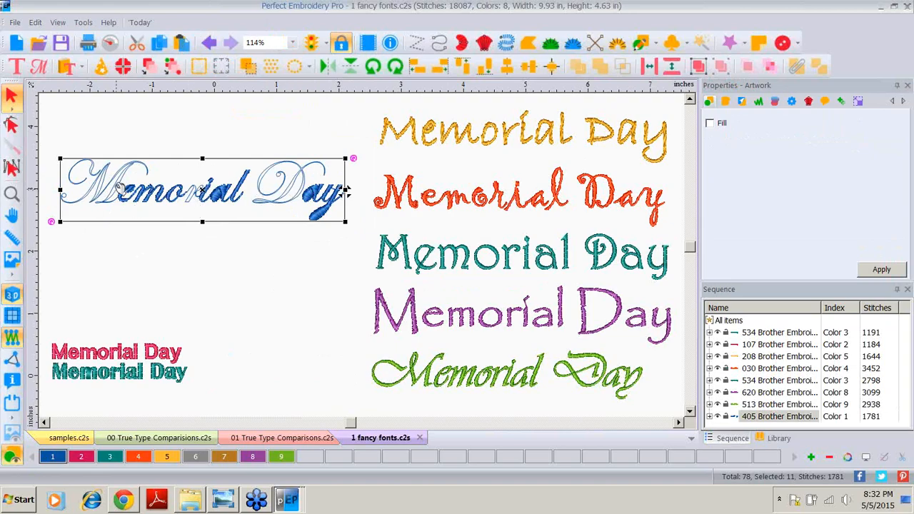
pyautogui.click(207, 44)
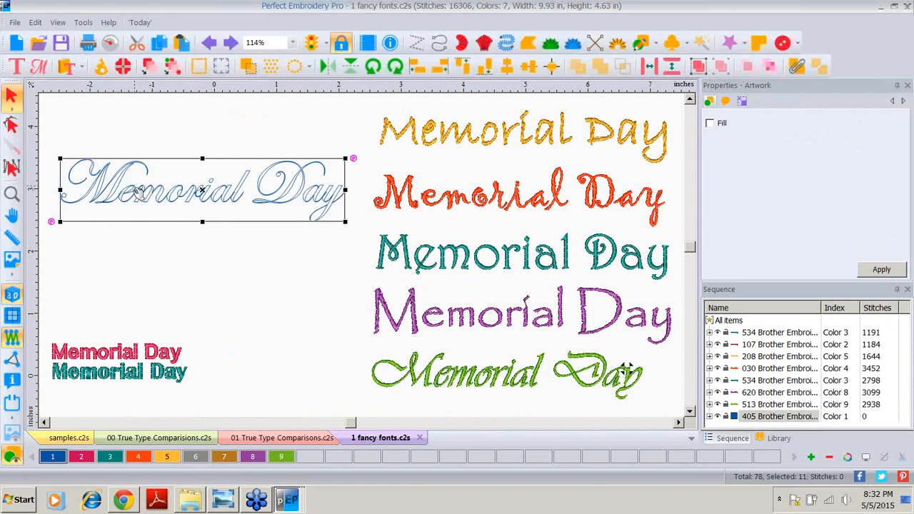
# Step: Convert the Memorial Day lettering to Complex Fill
pyautogui.rightClick(136, 194)
pyautogui.moveTo(207, 110)
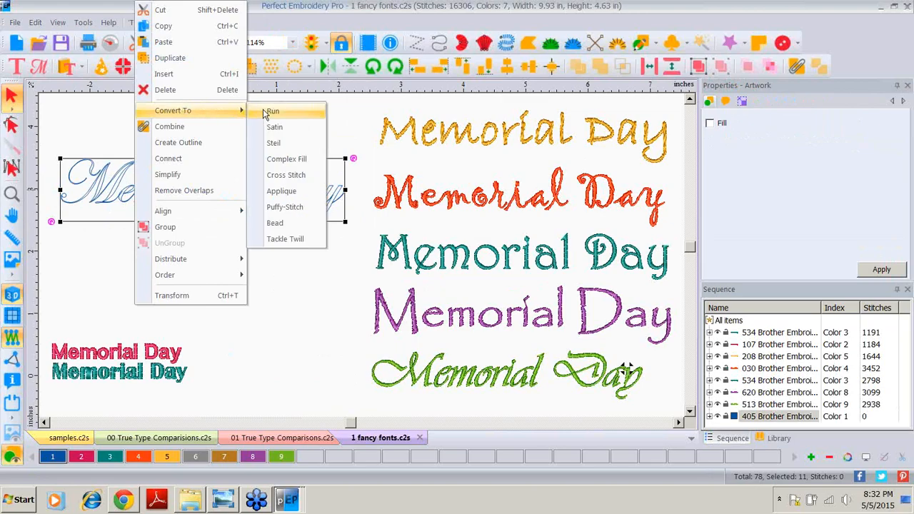
pyautogui.click(281, 163)
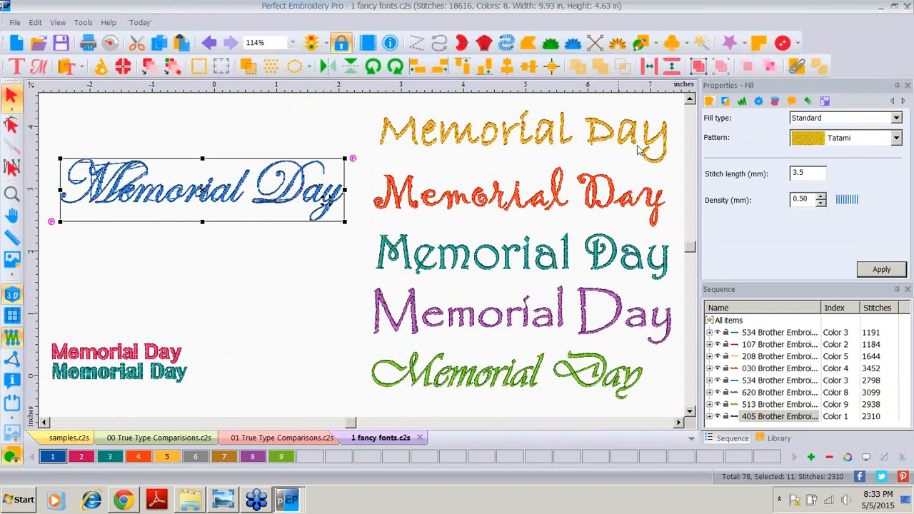
# Step: Change the fill underlay of the lettering to Edge travel and apply it
pyautogui.click(725, 101)
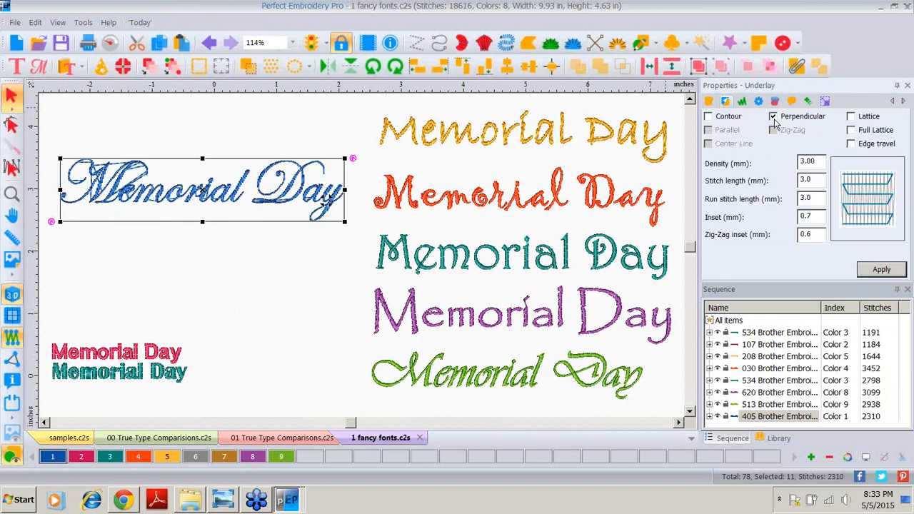
pyautogui.click(851, 145)
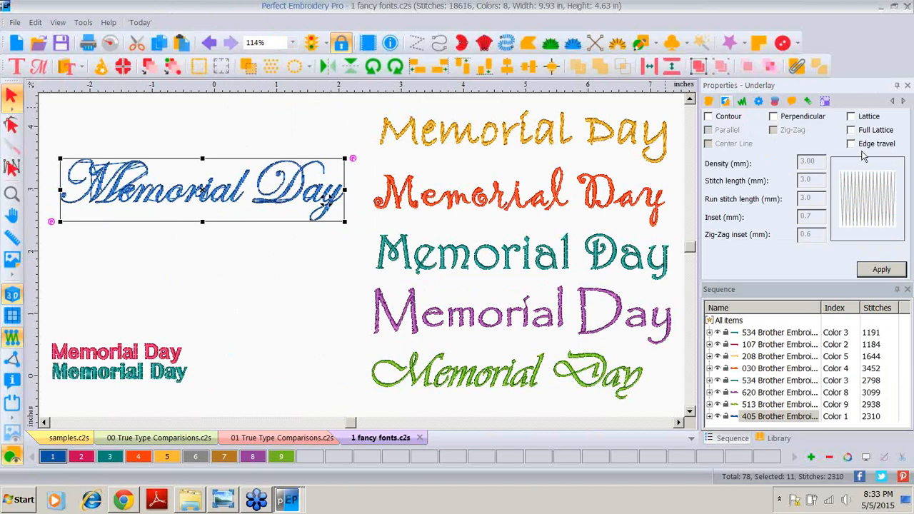
pyautogui.click(872, 269)
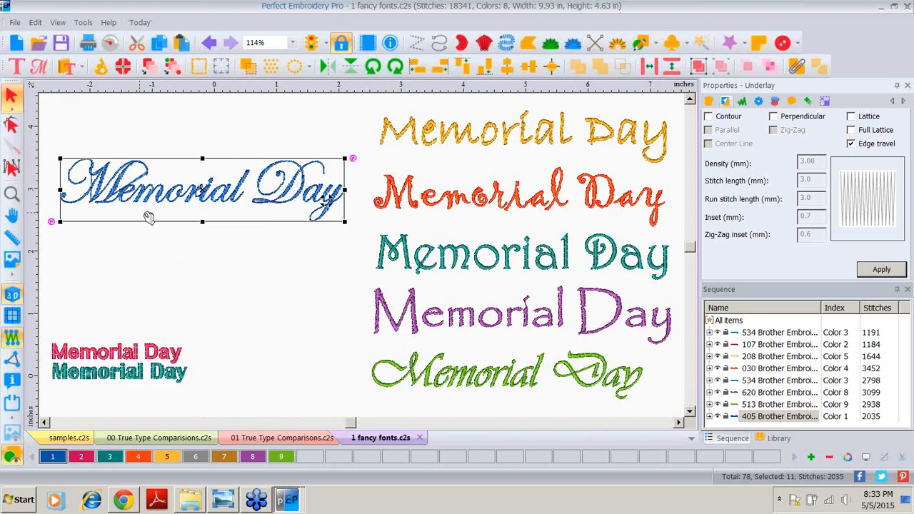
# Step: Zoom in and pan across the Memorial Day lettering to examine its fill stitches
pyautogui.click(12, 194)
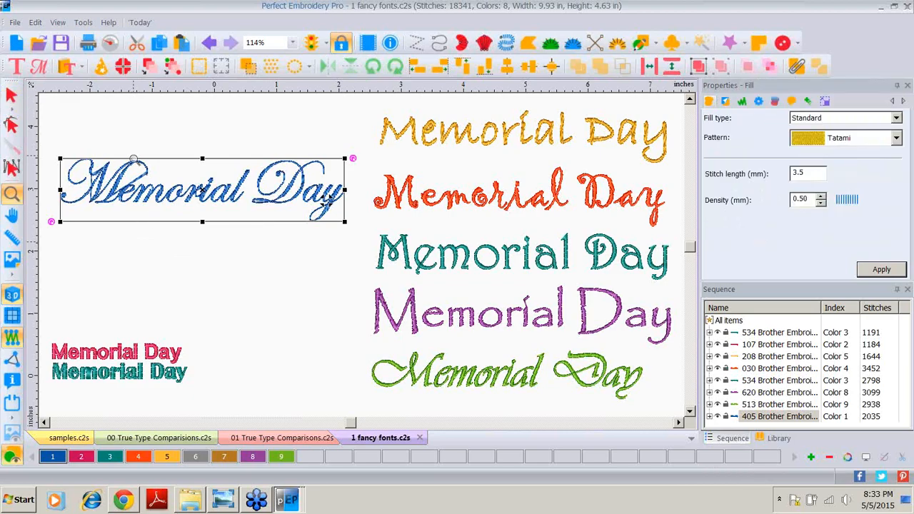
pyautogui.click(134, 159)
pyautogui.click(141, 182)
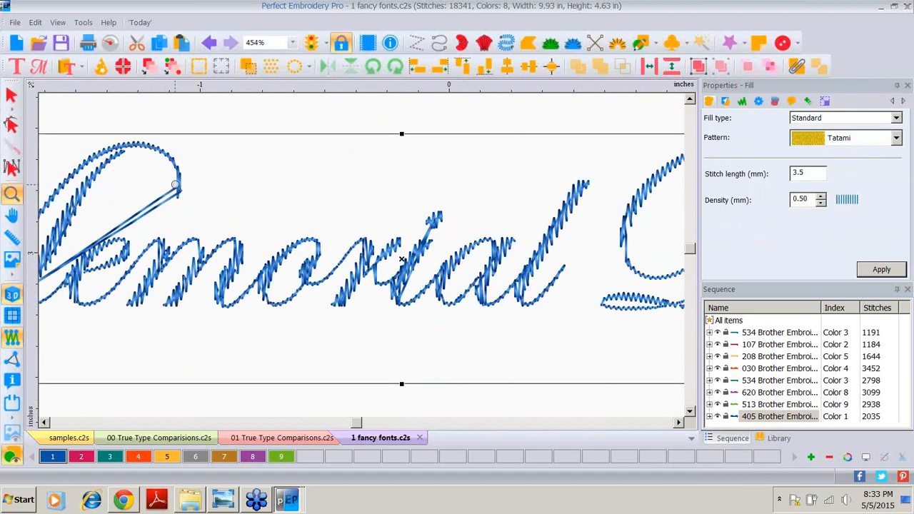
pyautogui.click(175, 185)
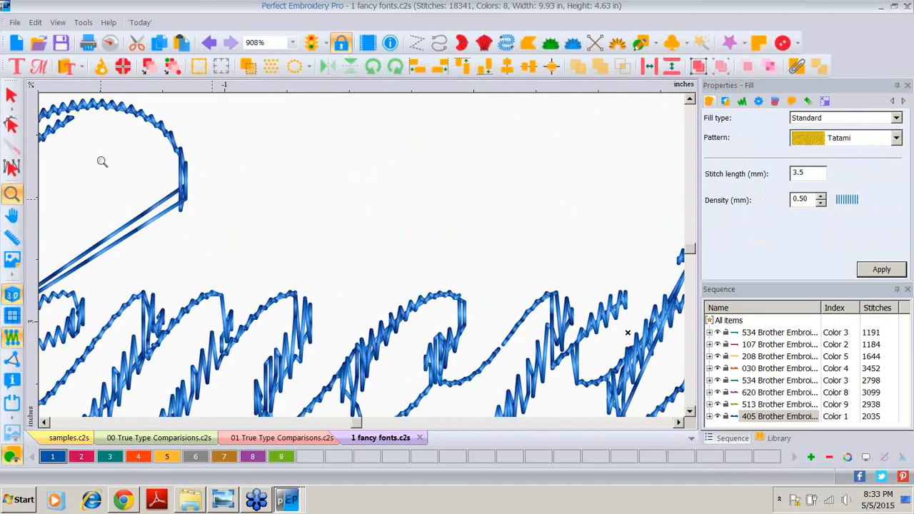
pyautogui.click(12, 217)
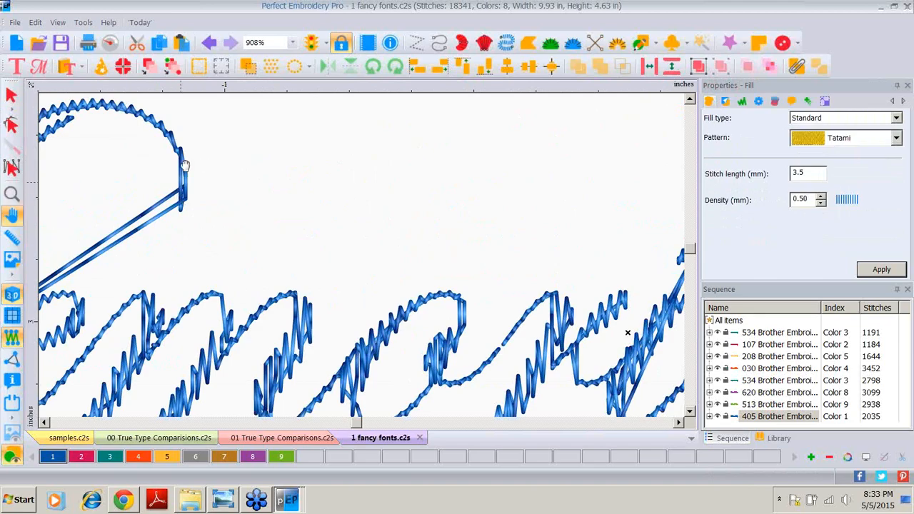
pyautogui.moveTo(100, 226); pyautogui.dragTo(589, 225)
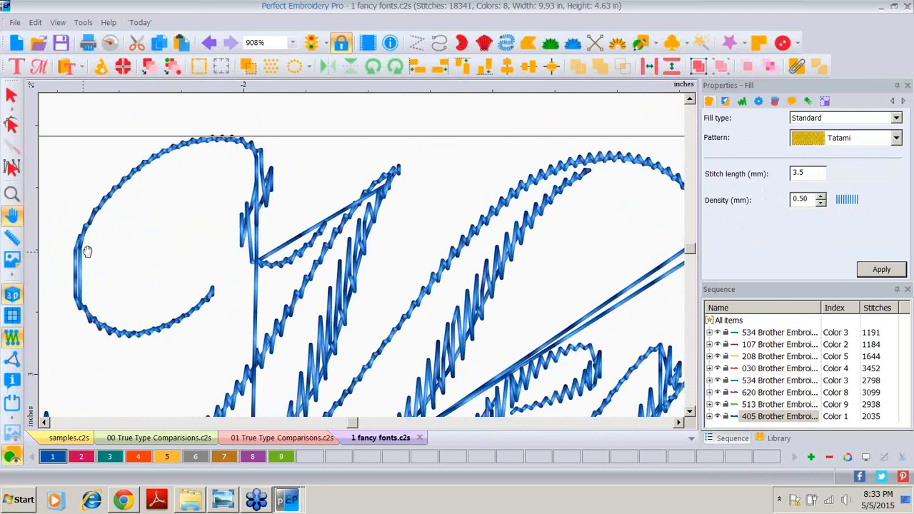
pyautogui.click(11, 194)
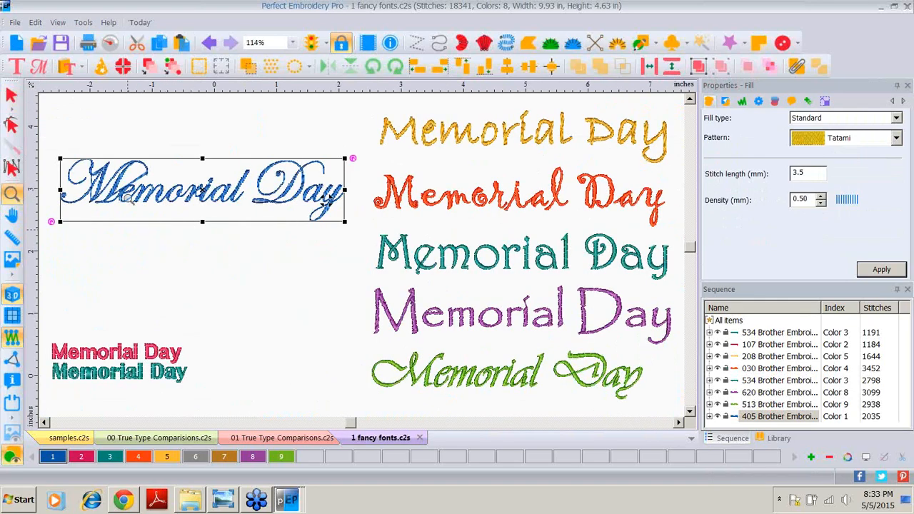
pyautogui.click(11, 95)
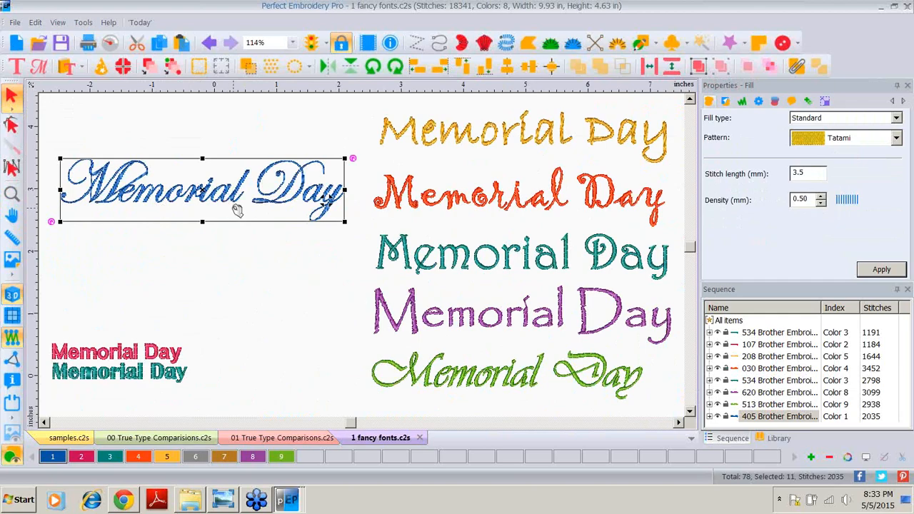
pyautogui.click(203, 300)
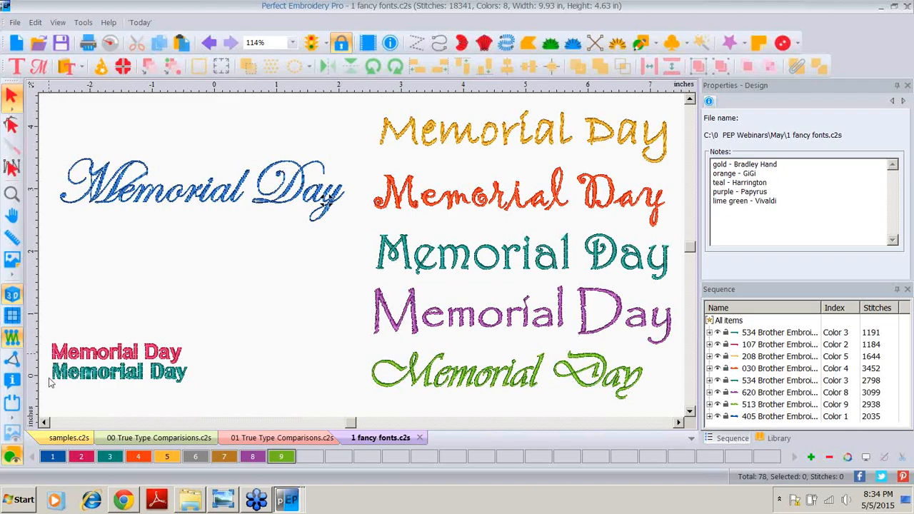
# Step: Zoom in on the small pink and teal Memorial Day lines to examine their satin stitches
pyautogui.click(11, 193)
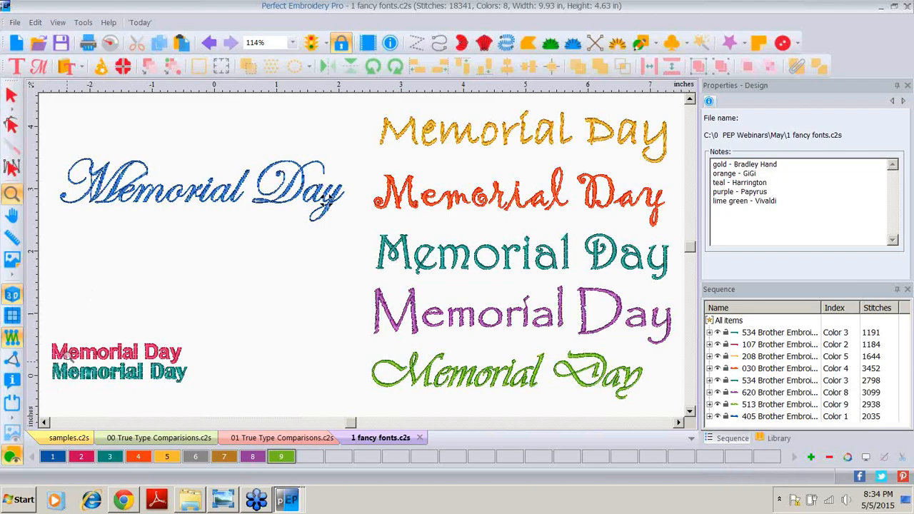
pyautogui.click(67, 355)
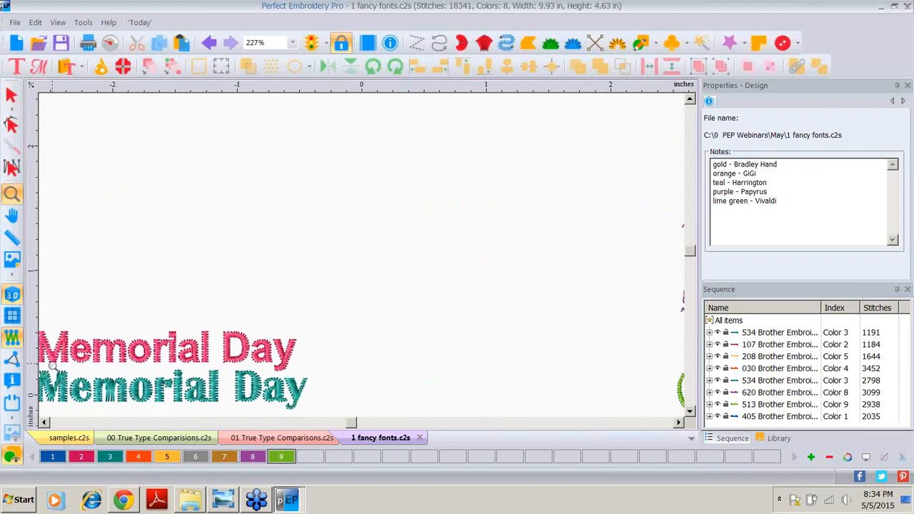
pyautogui.click(52, 366)
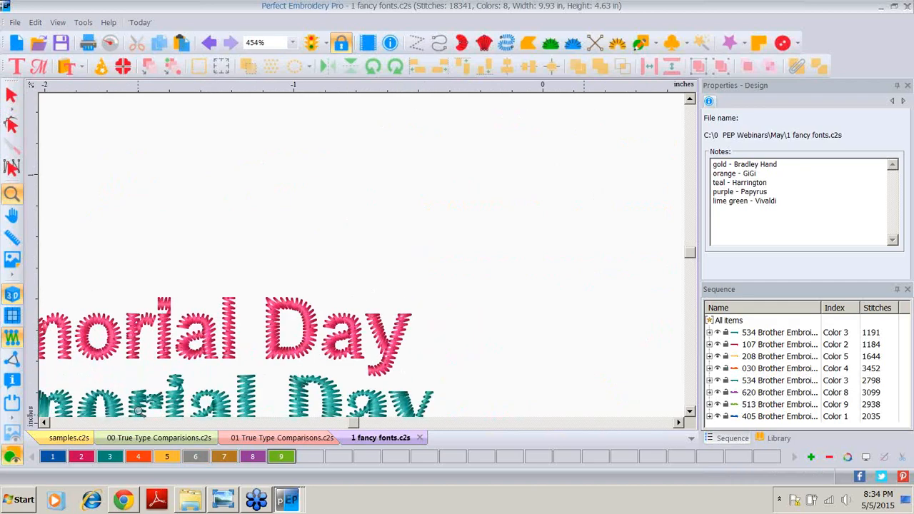
pyautogui.click(44, 423)
pyautogui.click(690, 412)
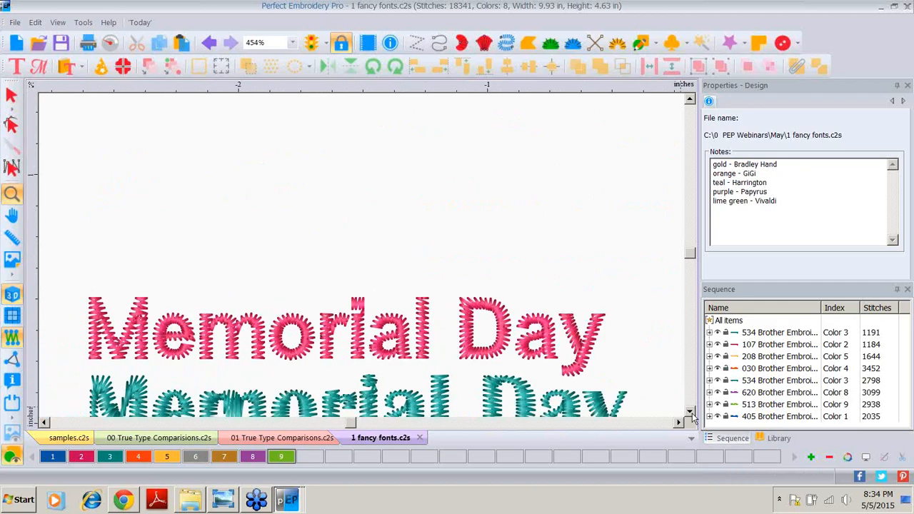
pyautogui.click(691, 412)
pyautogui.click(691, 412)
pyautogui.click(691, 412)
pyautogui.press('Escape')
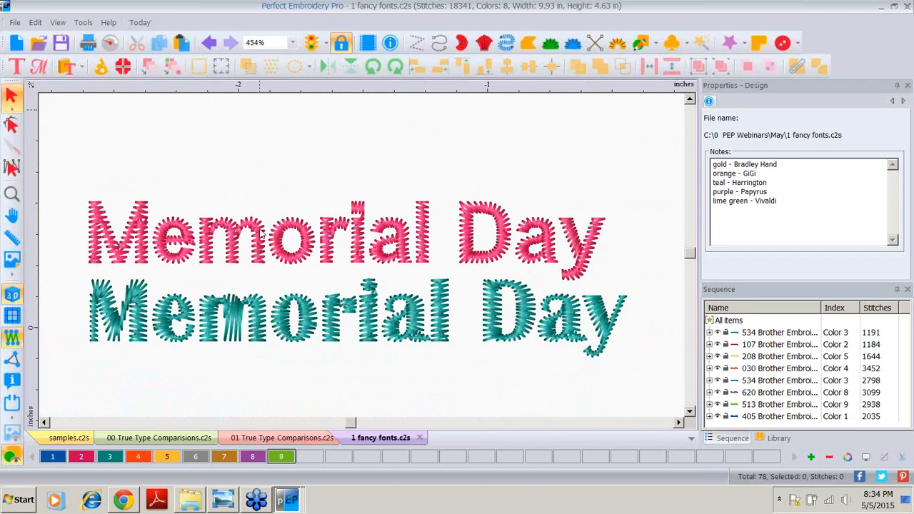
# Step: Compare the properties of the pink Text-tool lettering and the teal imported satin lettering by selecting each in turn
pyautogui.click(249, 231)
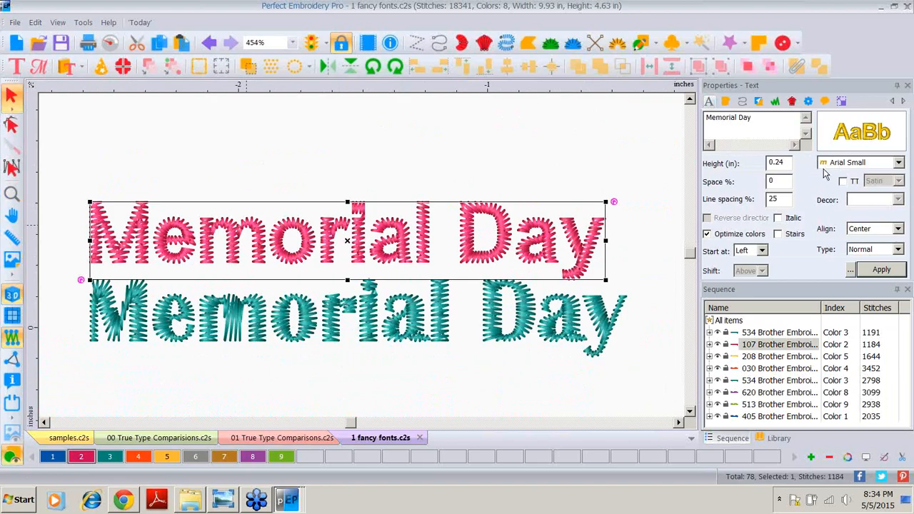
pyautogui.click(898, 163)
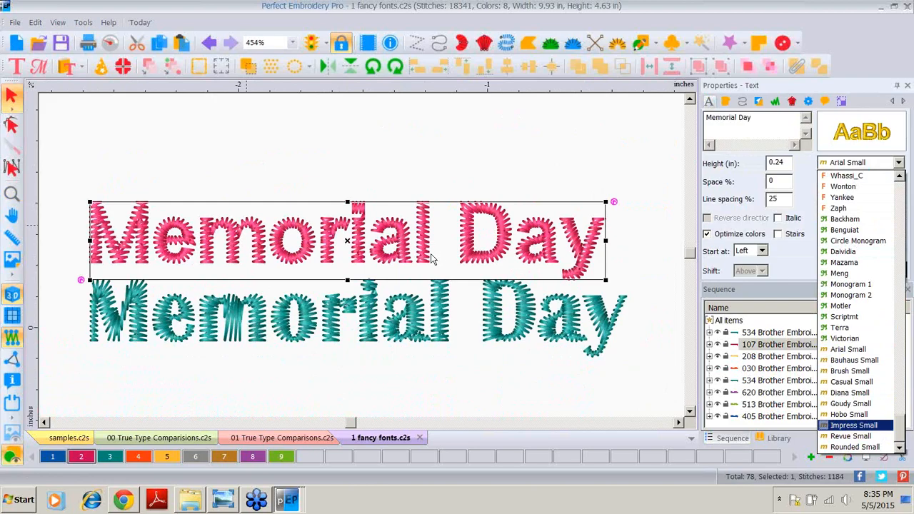
pyautogui.click(285, 327)
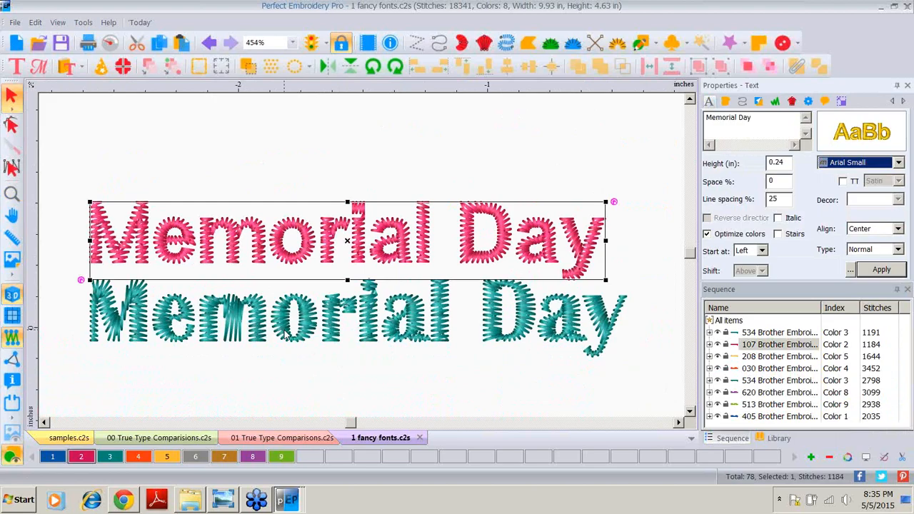
pyautogui.click(284, 333)
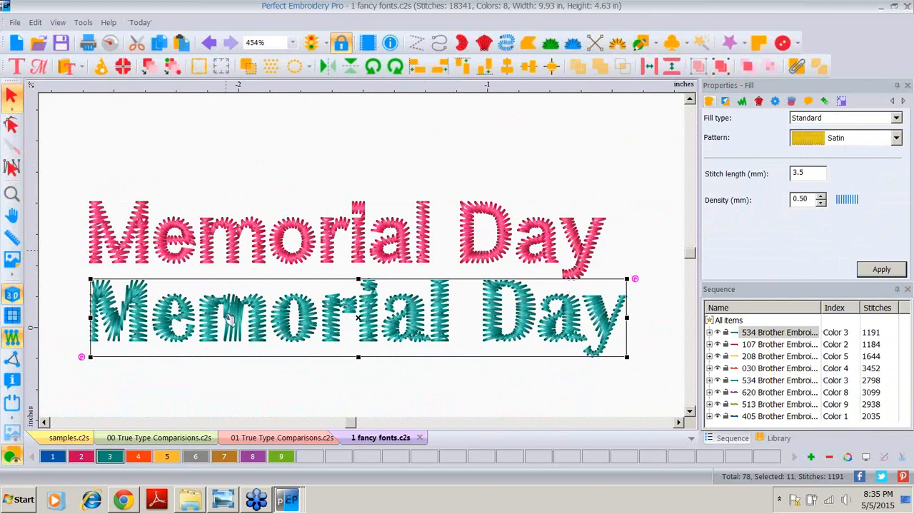
pyautogui.click(218, 223)
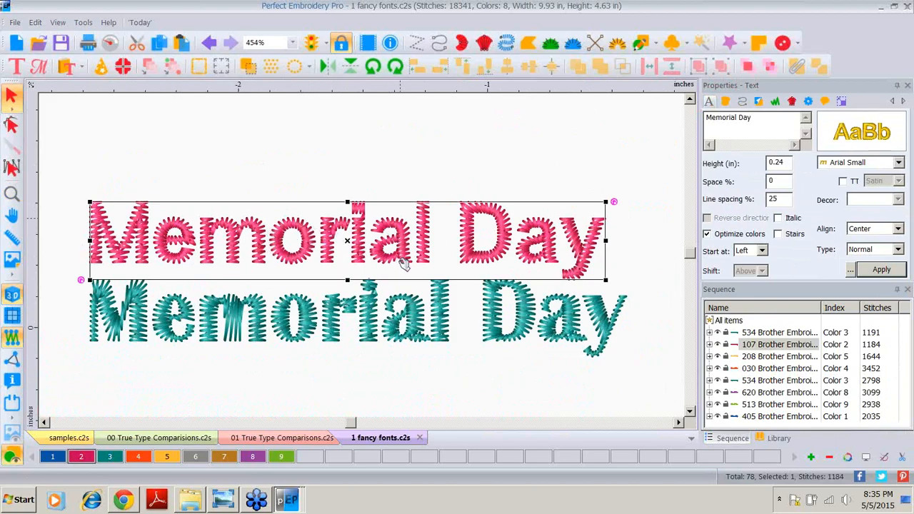
pyautogui.click(136, 330)
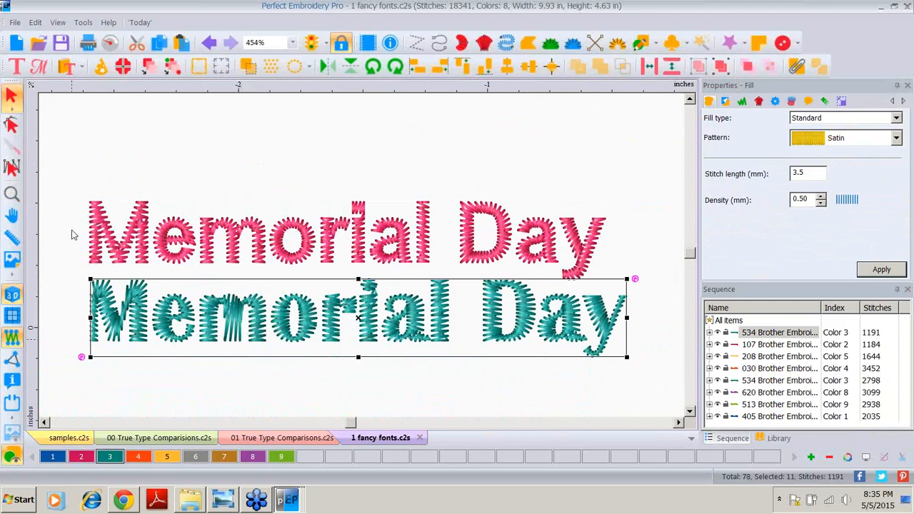
# Step: Zoom back out to the whole design and browse the embroidery font list of the pink lettering
pyautogui.click(13, 195)
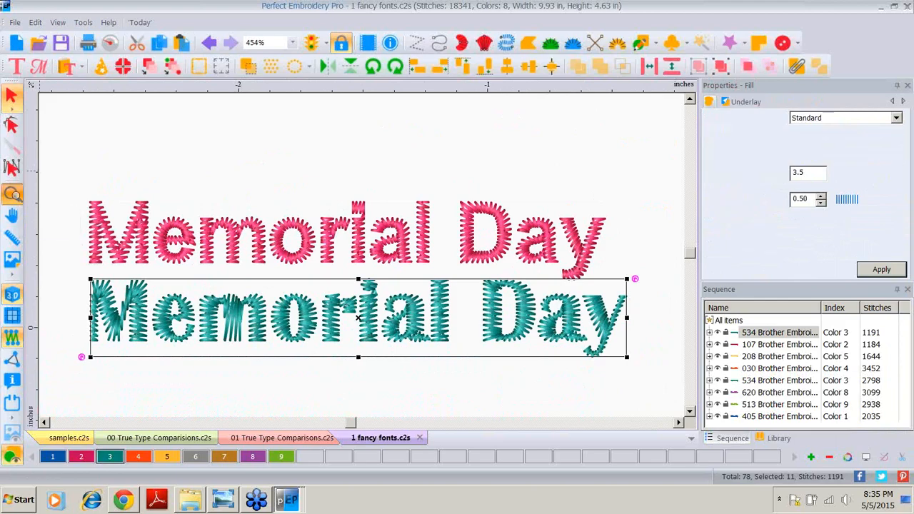
pyautogui.doubleClick(16, 198)
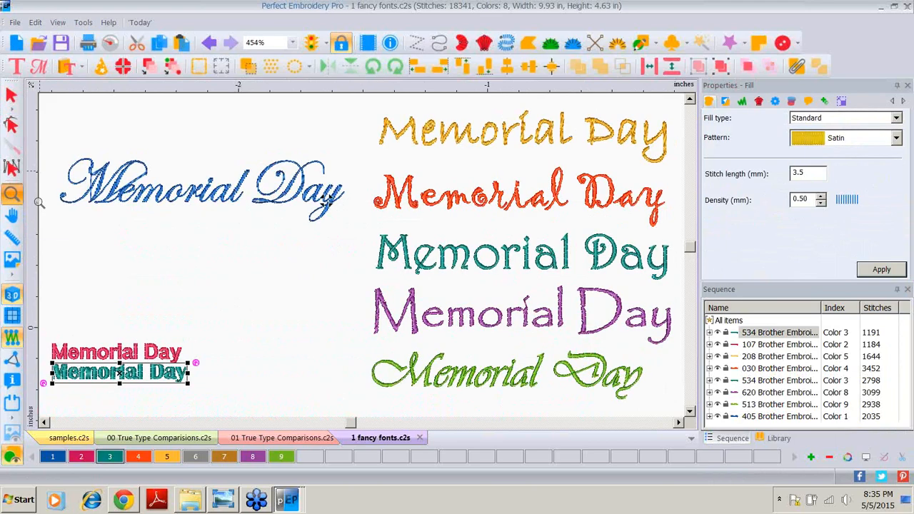
pyautogui.click(44, 423)
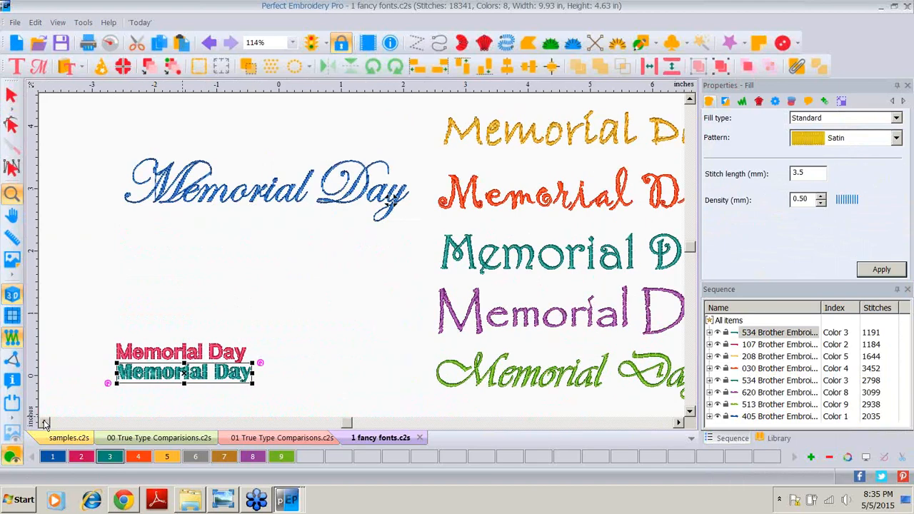
pyautogui.click(45, 424)
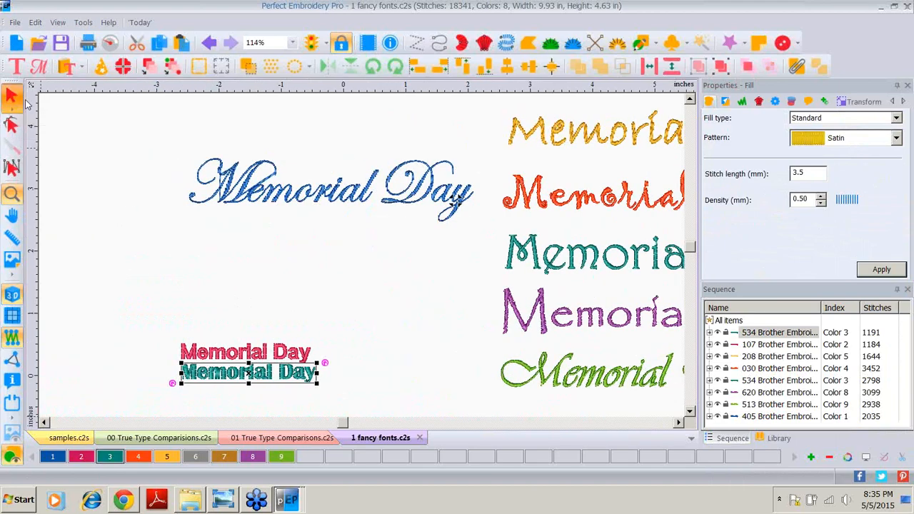
pyautogui.click(11, 94)
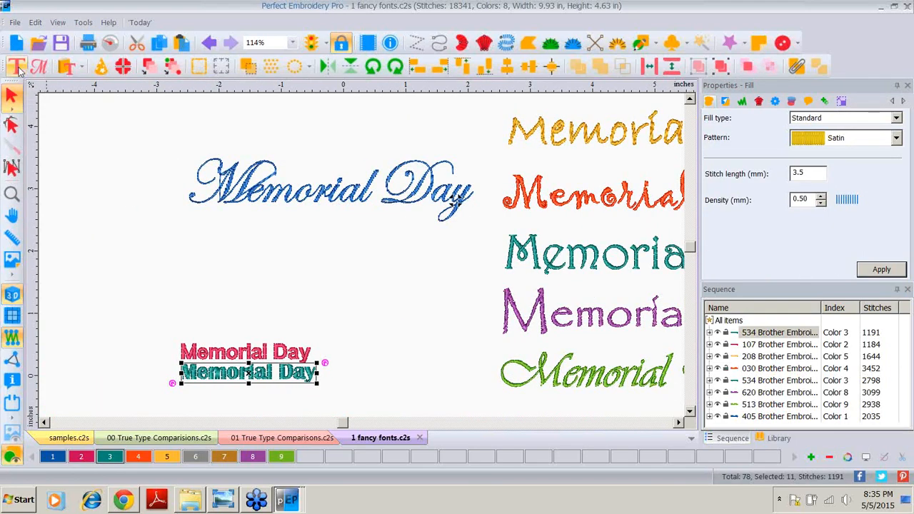
pyautogui.click(17, 68)
pyautogui.click(250, 353)
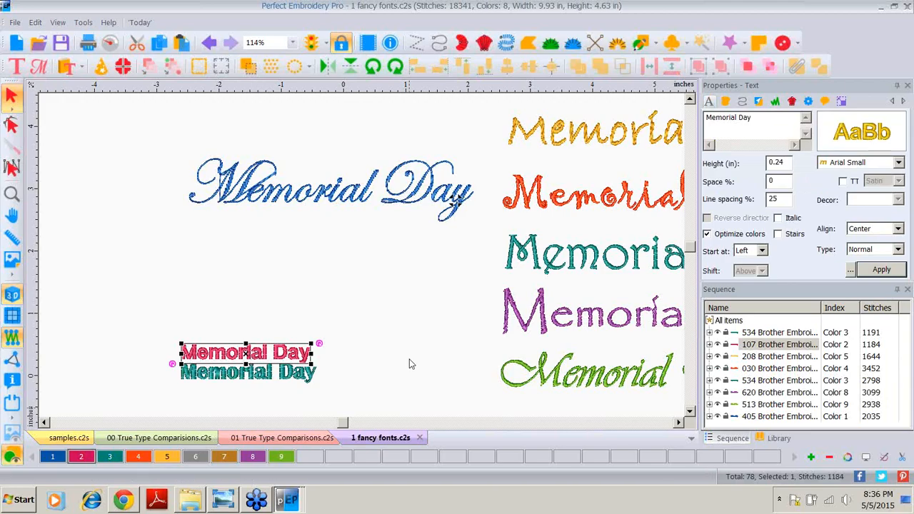
pyautogui.click(390, 374)
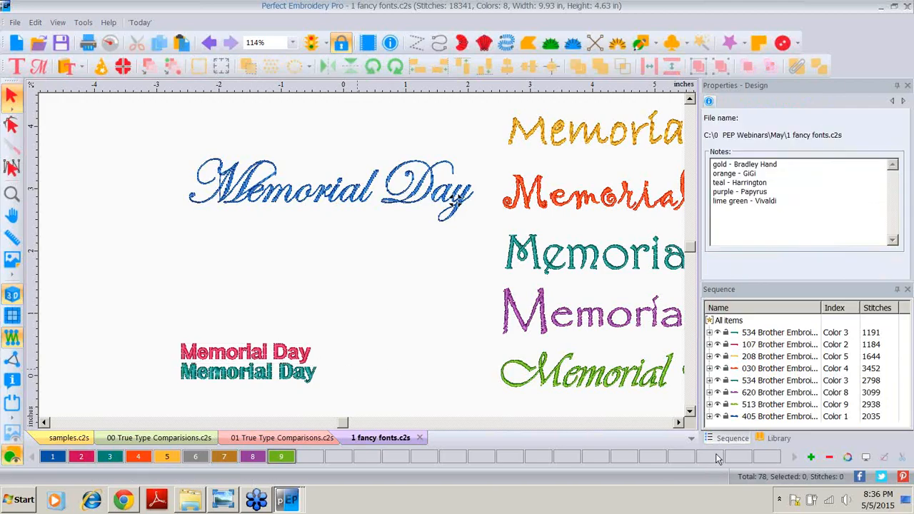
pyautogui.click(680, 424)
pyautogui.click(680, 424)
pyautogui.click(679, 424)
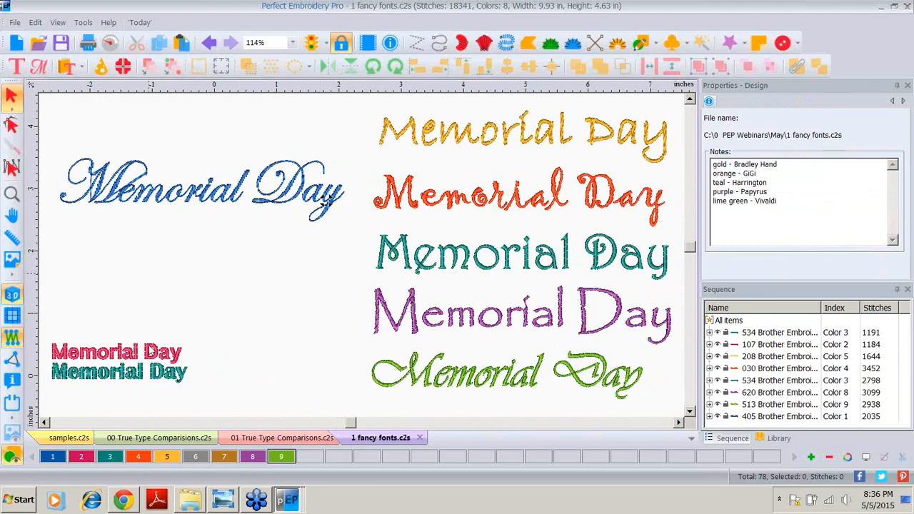
pyautogui.click(149, 349)
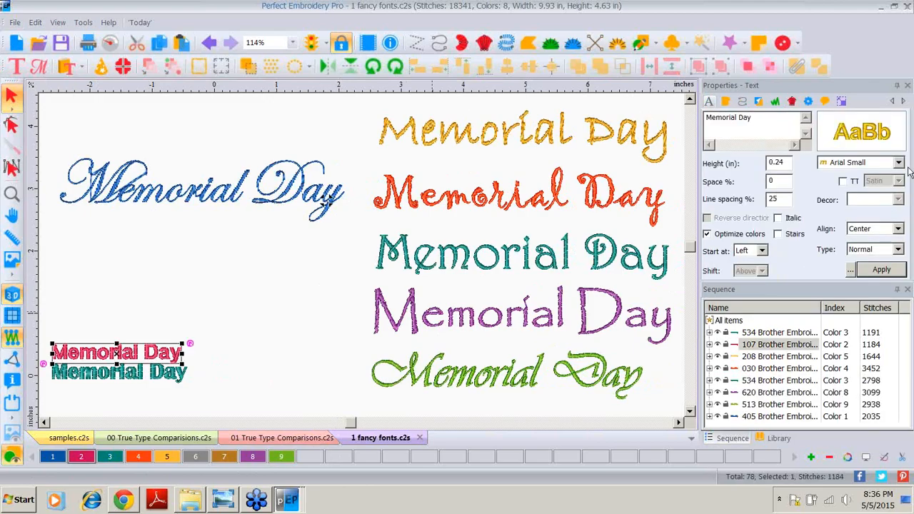
pyautogui.click(899, 163)
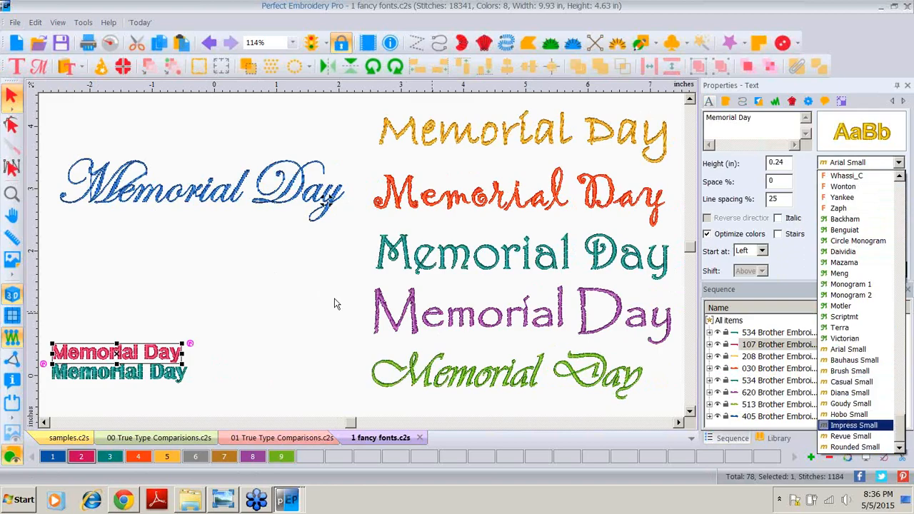
pyautogui.click(10, 95)
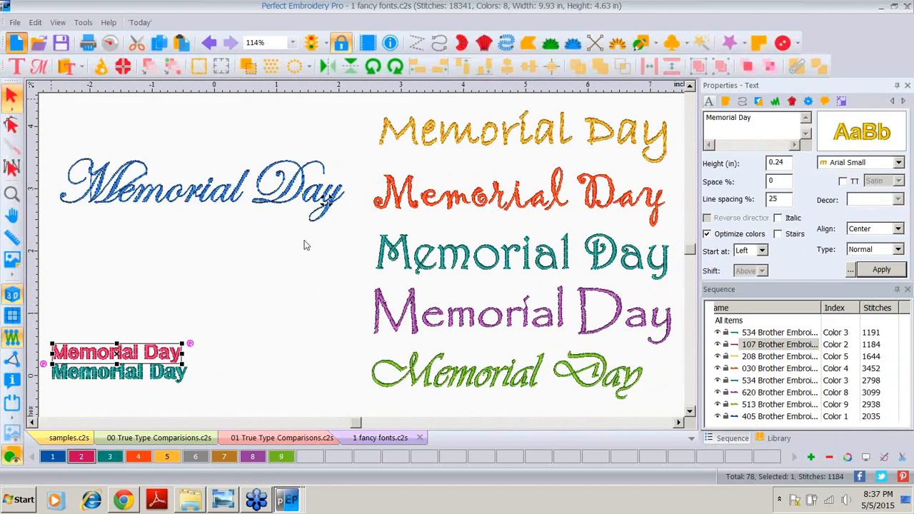
# Step: Create a new design and start importing TrueType text reading BLOOM
pyautogui.hotkey('ctrl', 'n')
pyautogui.click(15, 22)
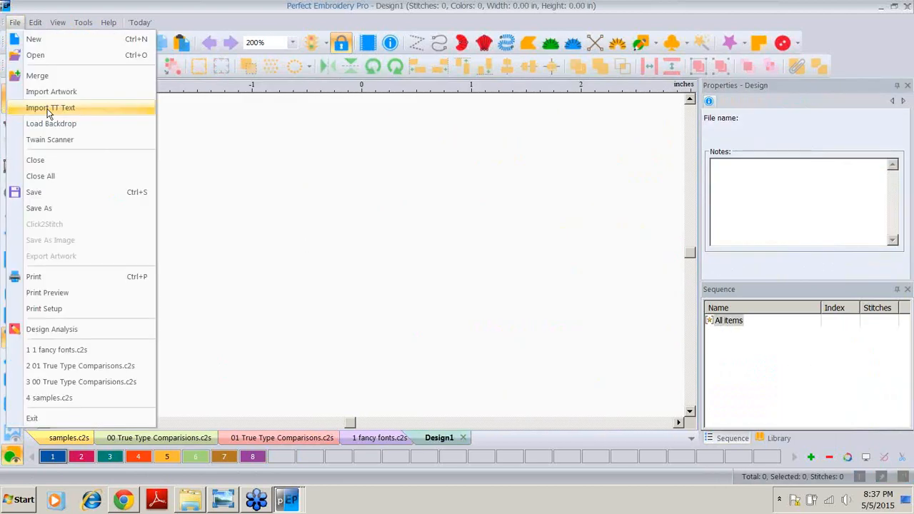
pyautogui.click(49, 108)
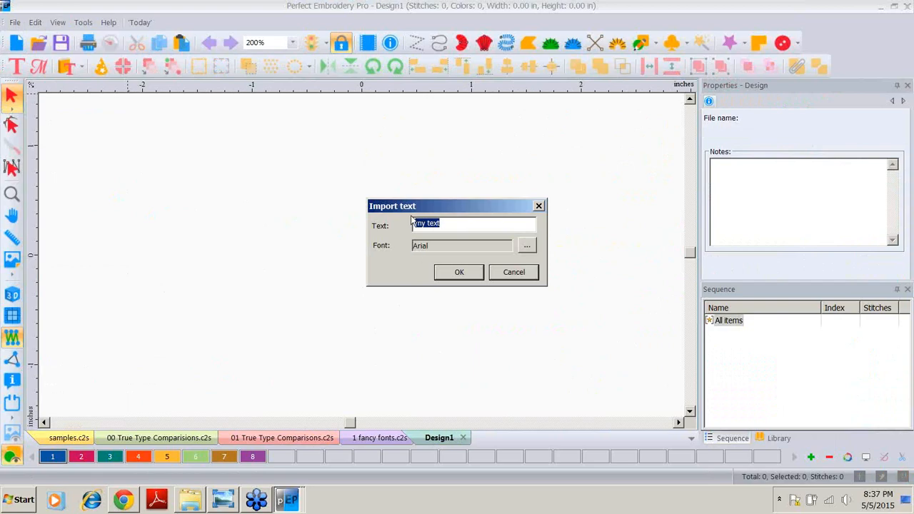
pyautogui.write('b')
pyautogui.press('BackSpace')
pyautogui.press('capslock')
pyautogui.write('BLOOM')
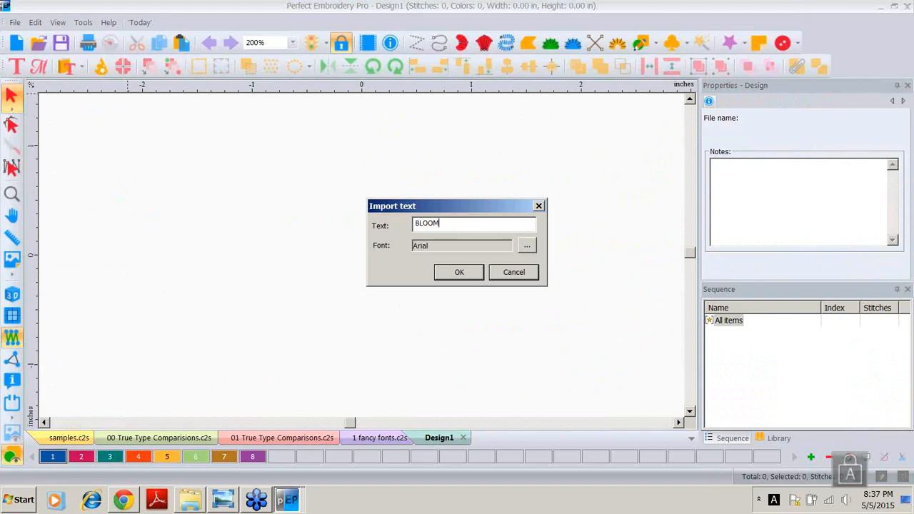
# Step: Choose Cooper Black as the import font and import the BLOOM text
pyautogui.click(527, 247)
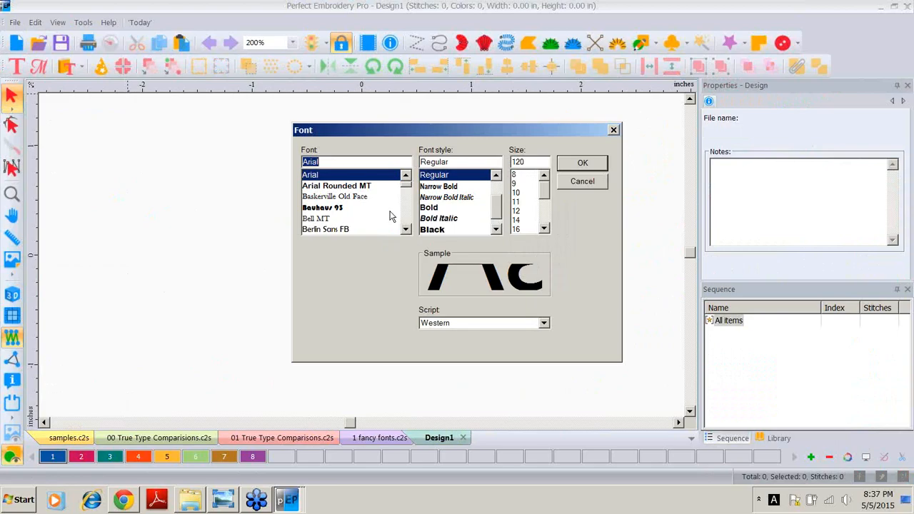
pyautogui.click(408, 220)
pyautogui.click(408, 219)
pyautogui.click(408, 219)
pyautogui.click(408, 219)
pyautogui.click(408, 220)
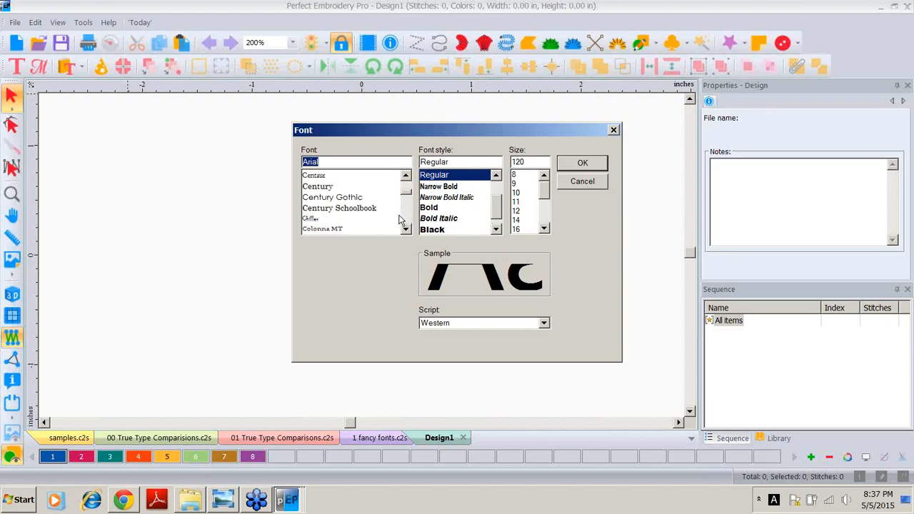
pyautogui.click(408, 215)
pyautogui.click(320, 222)
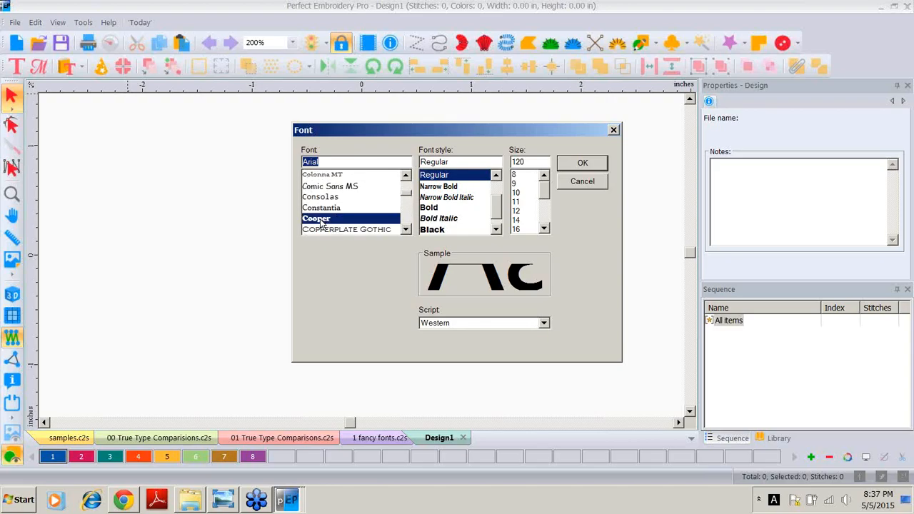
pyautogui.click(582, 163)
pyautogui.click(453, 277)
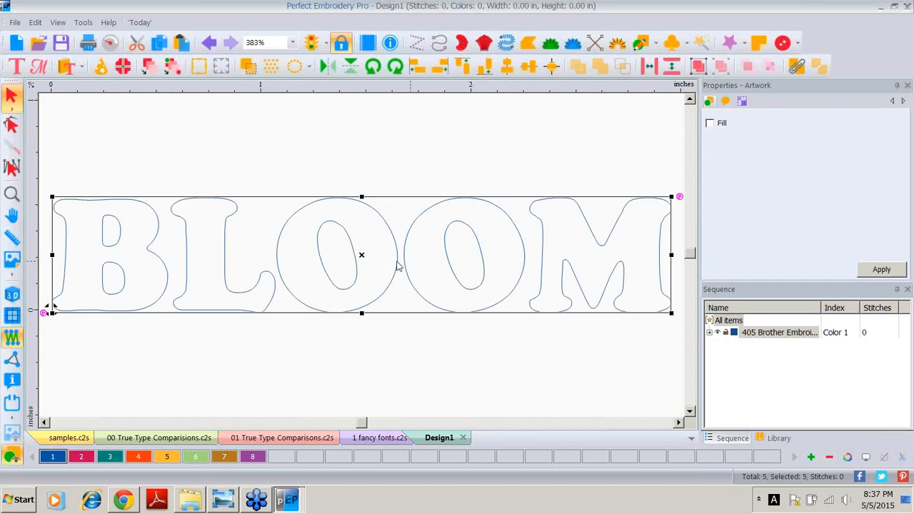
# Step: Resize the BLOOM artwork to a height of 1.5 inches with aspect ratio maintained
pyautogui.click(742, 101)
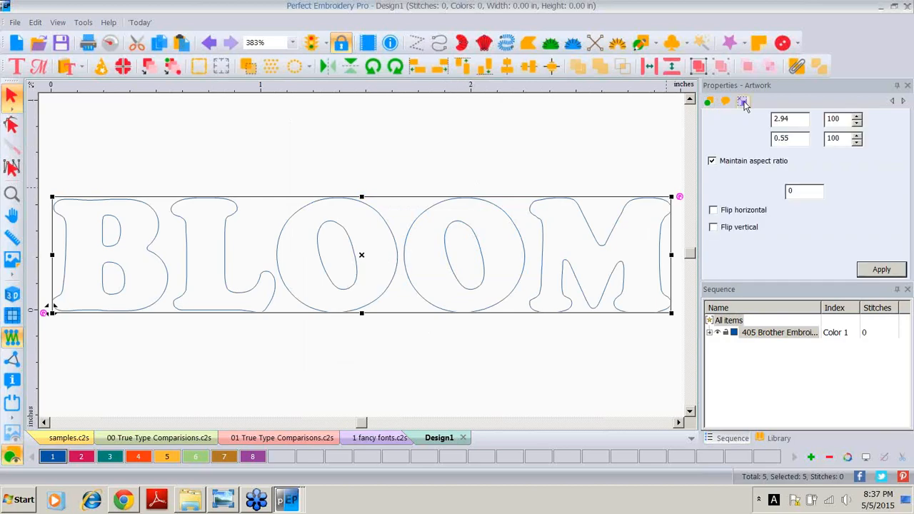
pyautogui.doubleClick(796, 138)
pyautogui.write('1.5')
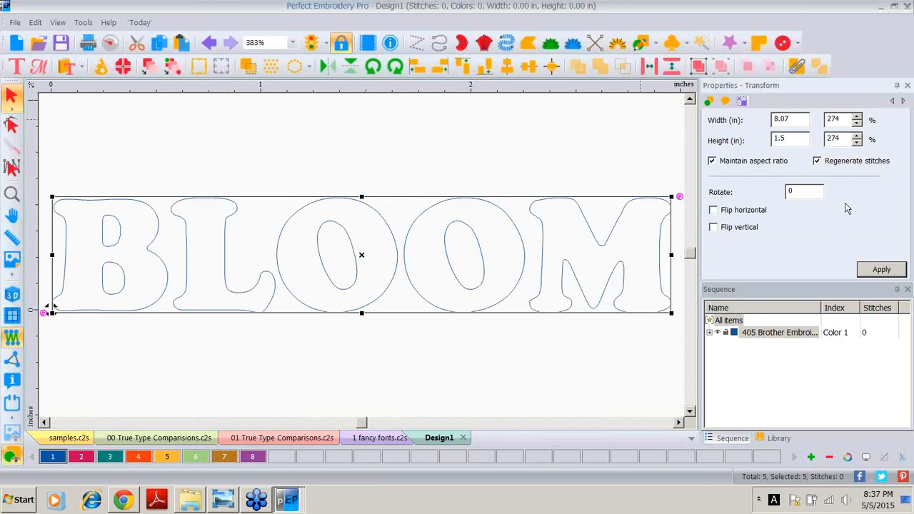
pyautogui.click(862, 265)
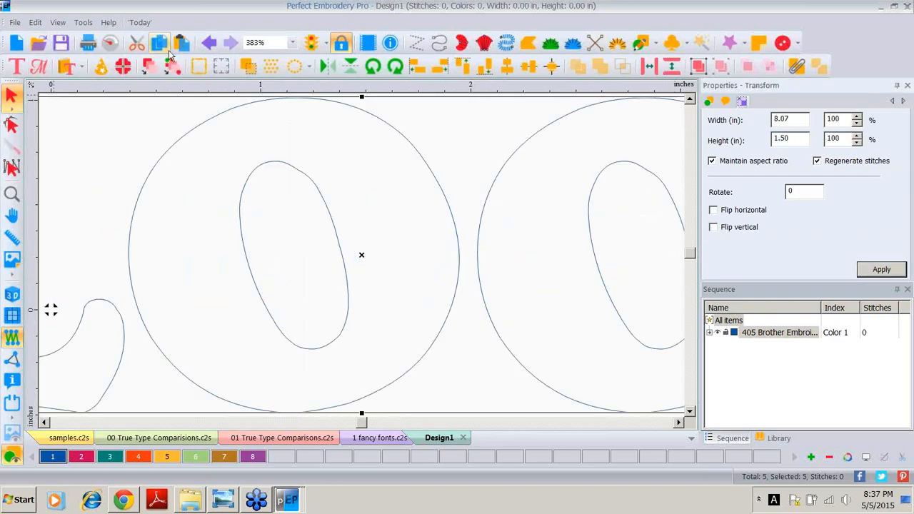
# Step: Zoom to fit the BLOOM artwork and convert it to cross stitch
pyautogui.click(11, 195)
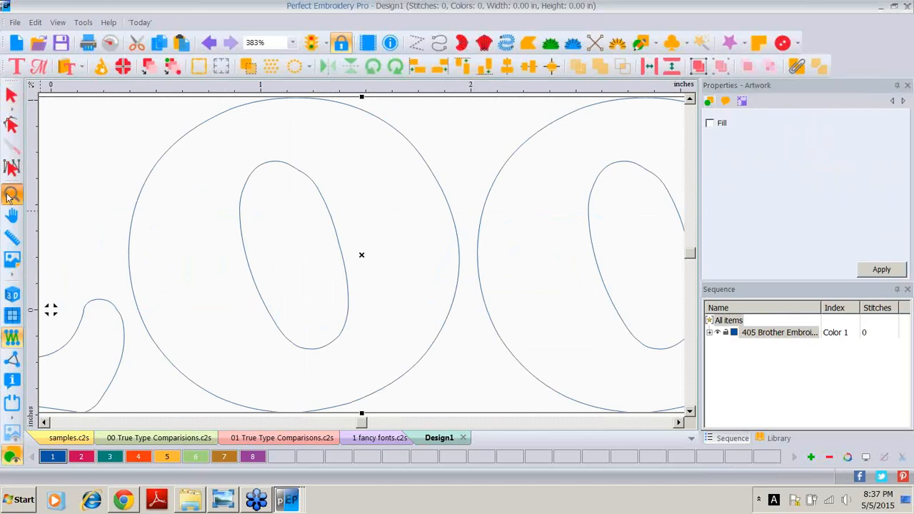
pyautogui.doubleClick(9, 198)
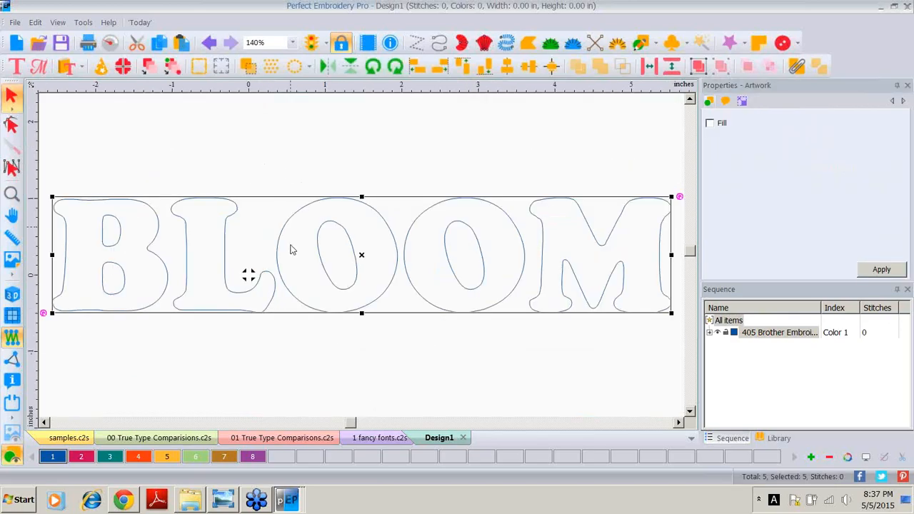
pyautogui.rightClick(394, 244)
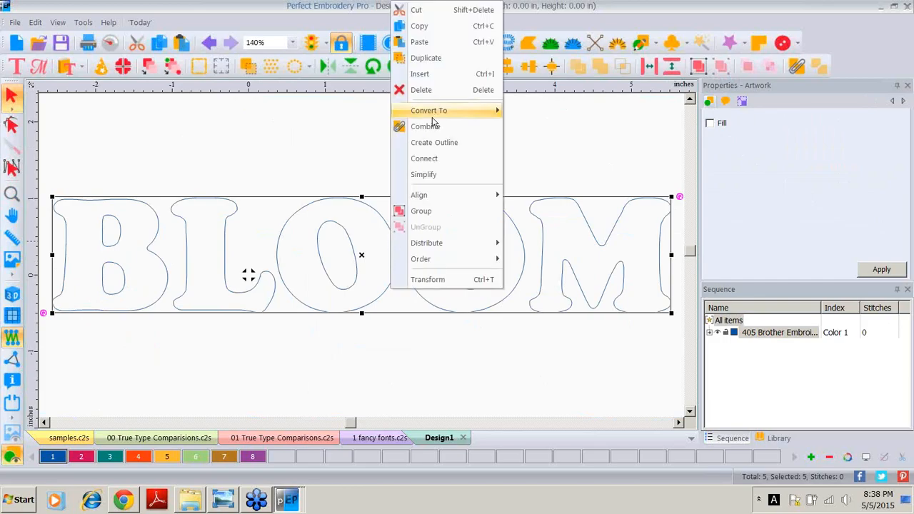
pyautogui.moveTo(434, 115)
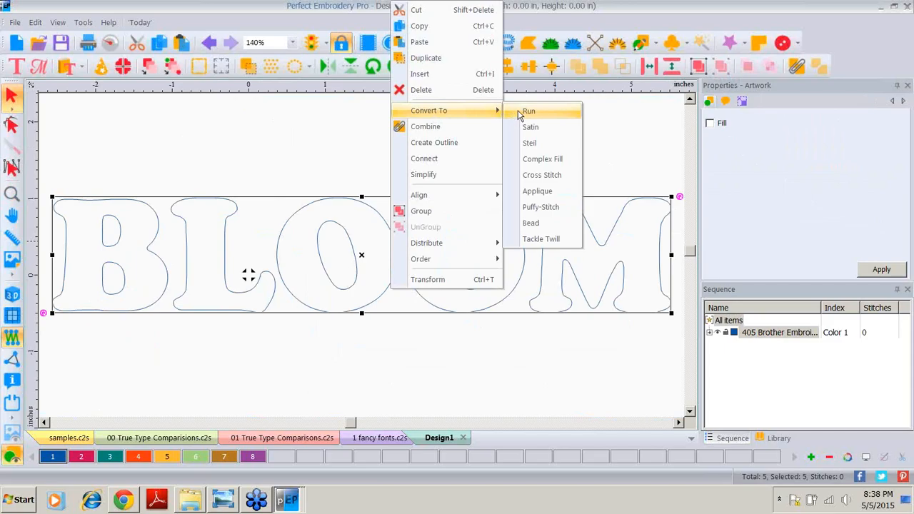
pyautogui.click(536, 175)
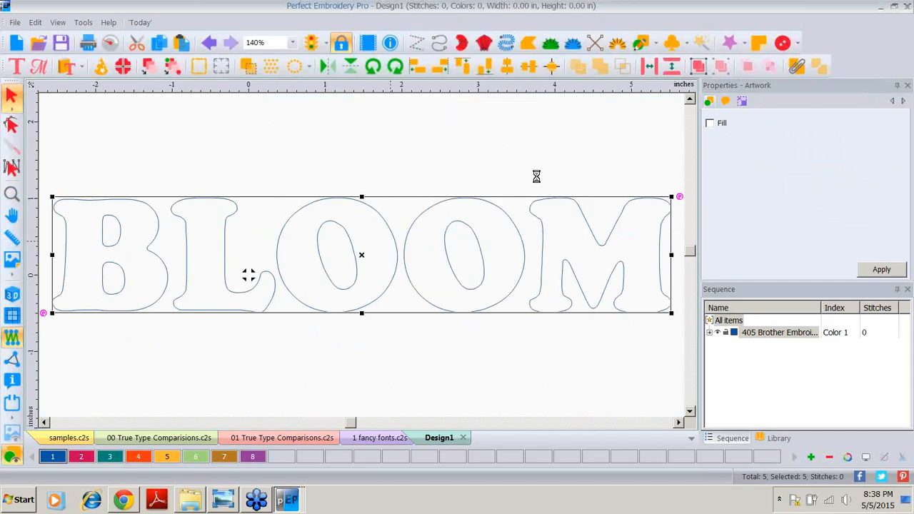
# Step: Switch on the 3D view and set the cross stitch size to 3 mm
pyautogui.click(13, 295)
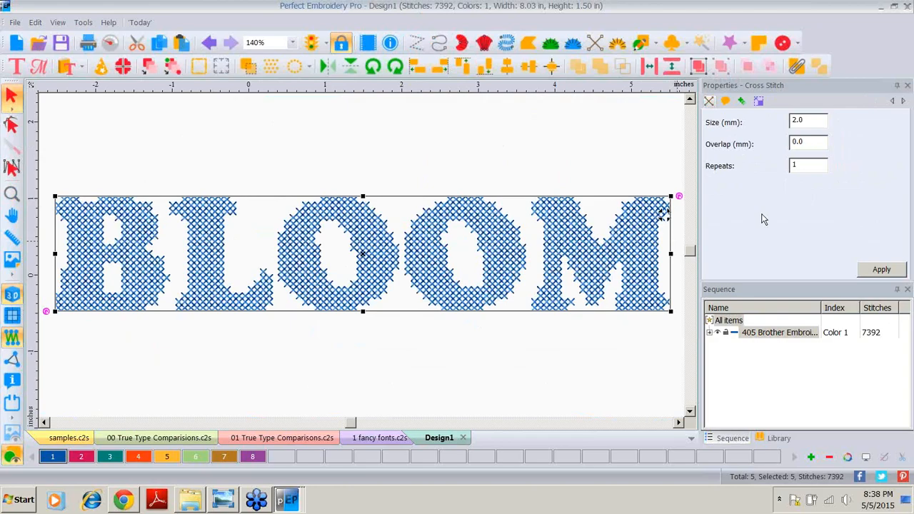
pyautogui.doubleClick(824, 122)
pyautogui.write('3')
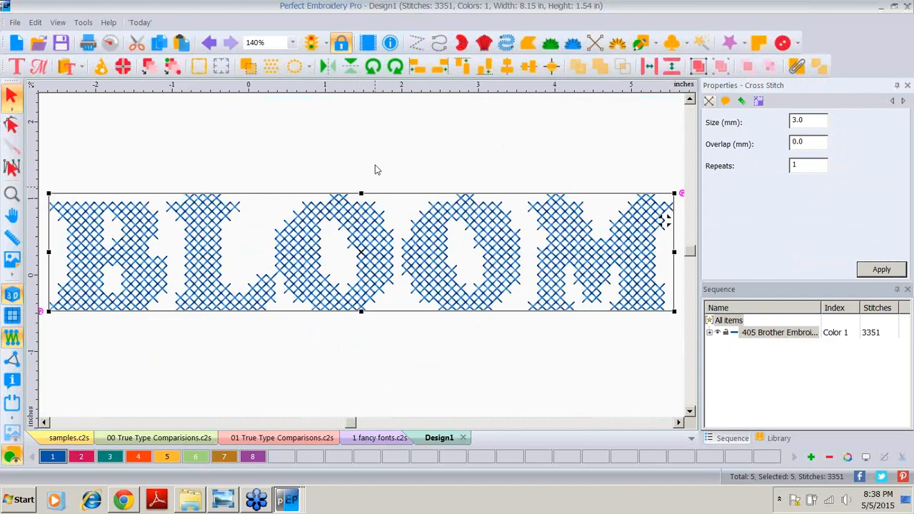
pyautogui.click(451, 162)
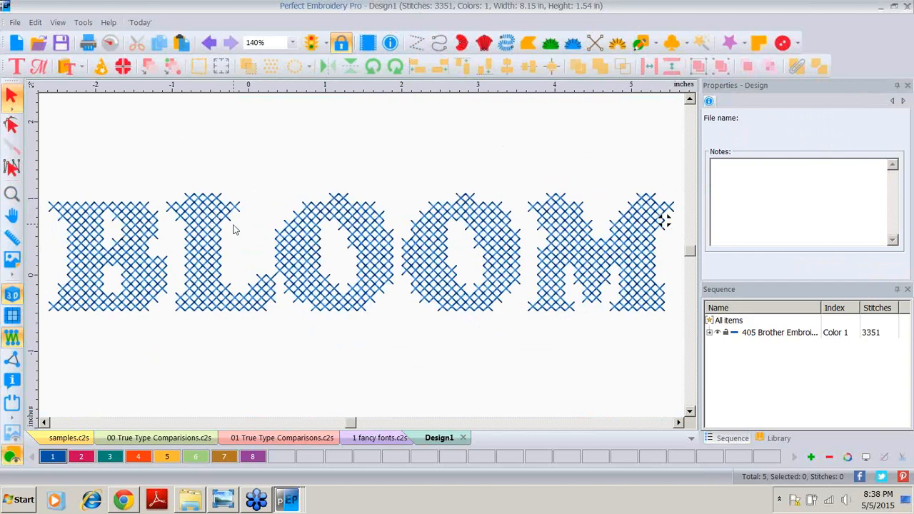
# Step: Reshape the L, lowering a node on its top outline slightly to trim stray stitches, and apply
pyautogui.click(212, 243)
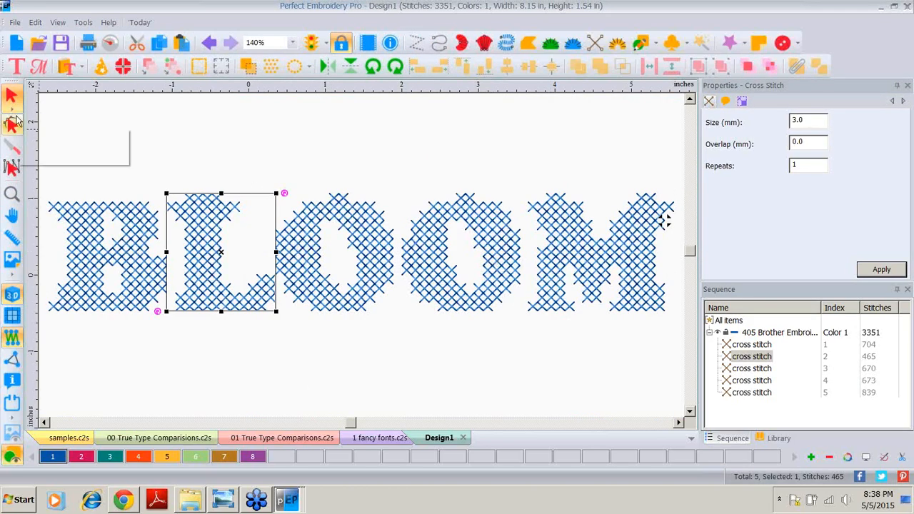
pyautogui.click(10, 126)
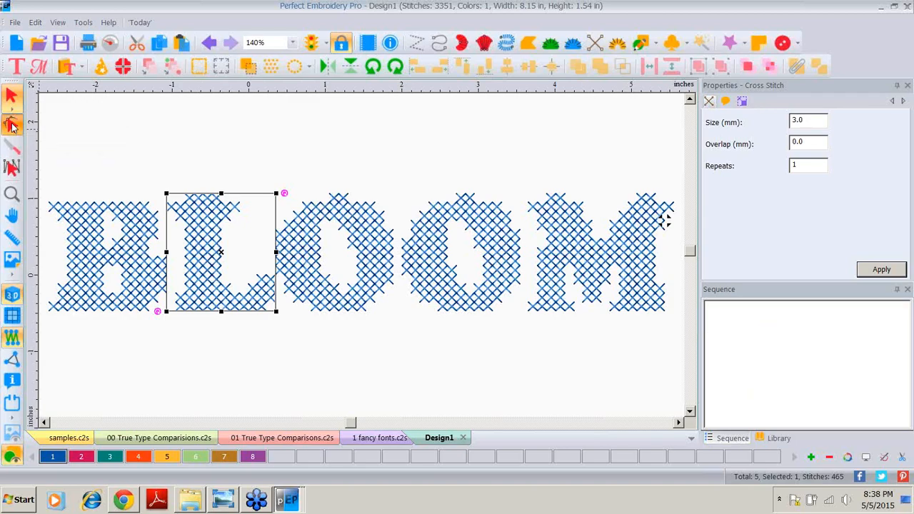
pyautogui.click(11, 194)
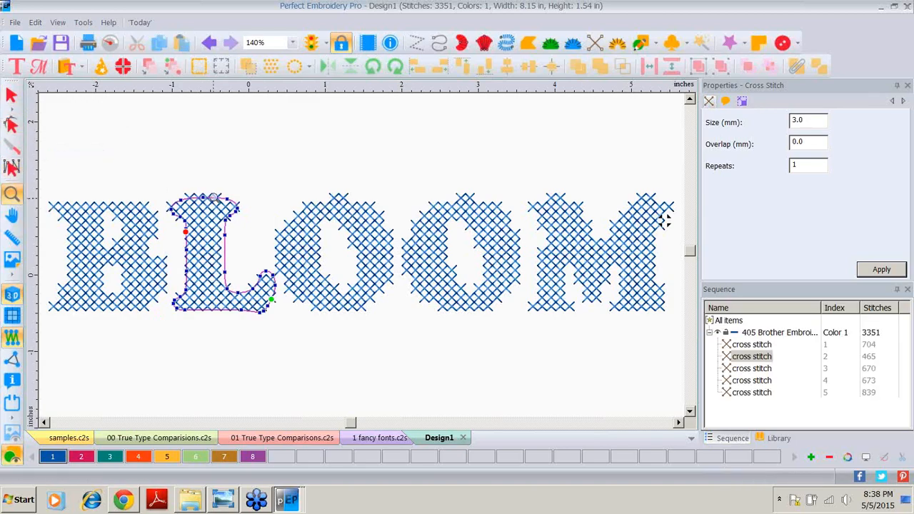
pyautogui.click(214, 197)
pyautogui.press('F9')
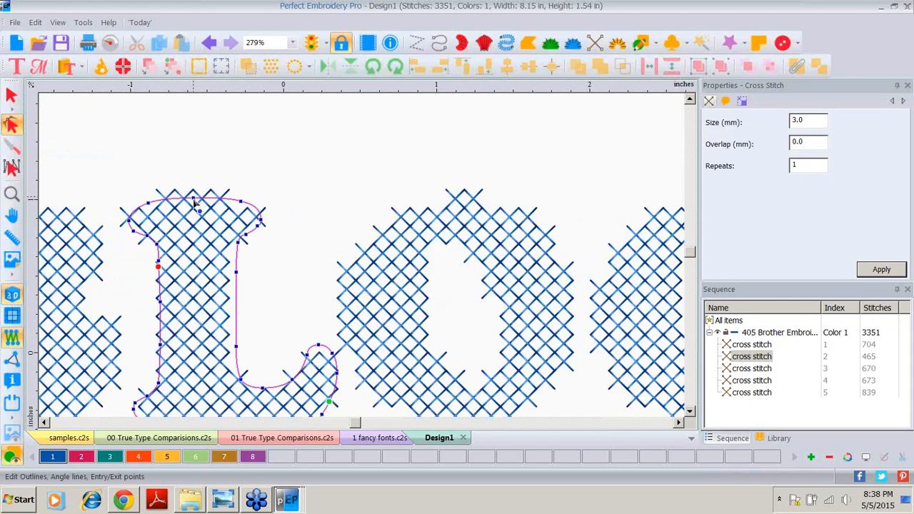
pyautogui.moveTo(194, 199); pyautogui.dragTo(194, 204)
pyautogui.click(881, 269)
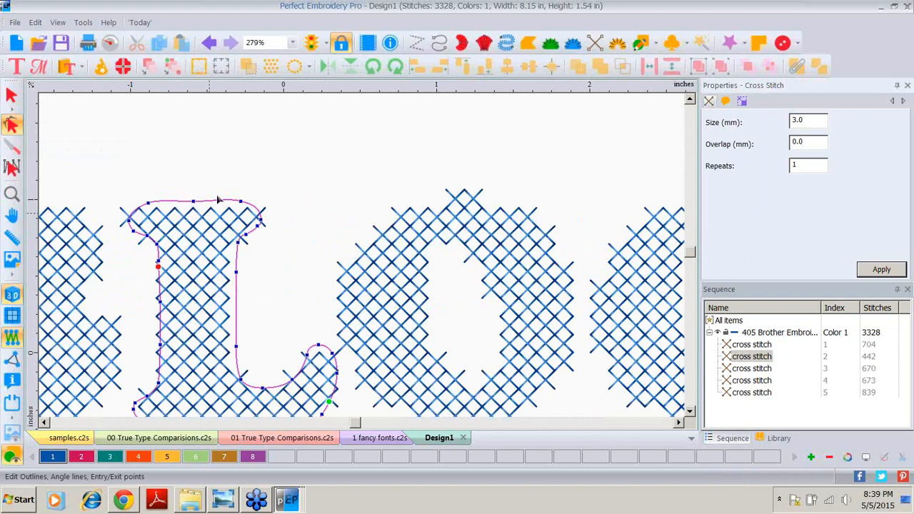
# Step: Lower the top node of the first O's outline slightly
pyautogui.click(466, 218)
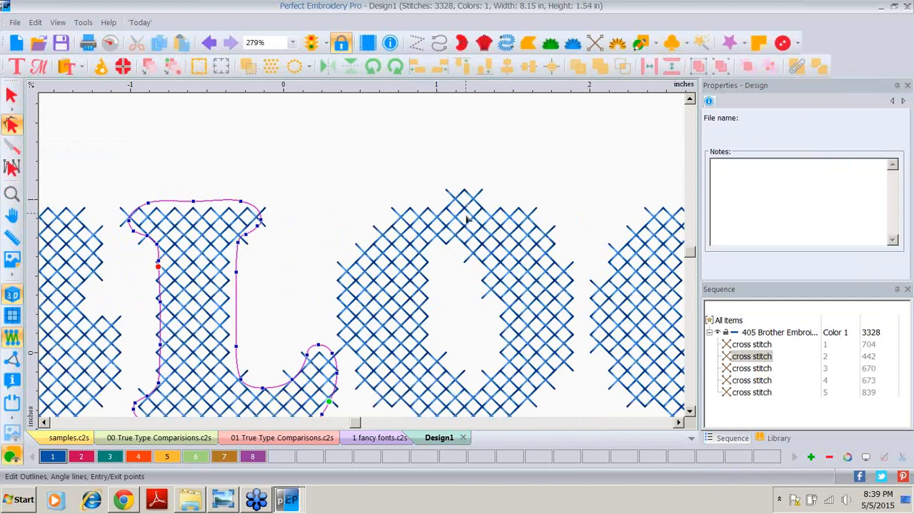
pyautogui.moveTo(462, 198); pyautogui.dragTo(462, 201)
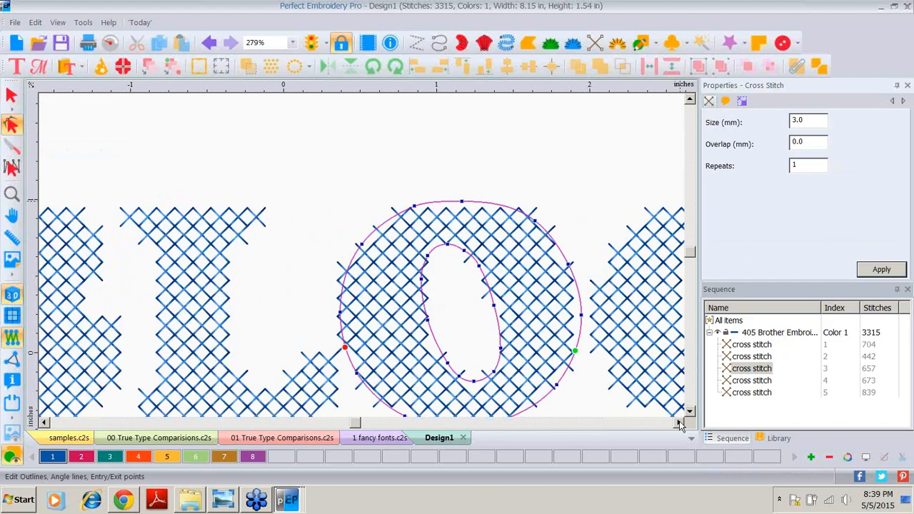
# Step: Lower the top node of the second O's outline slightly and apply the change
pyautogui.click(680, 423)
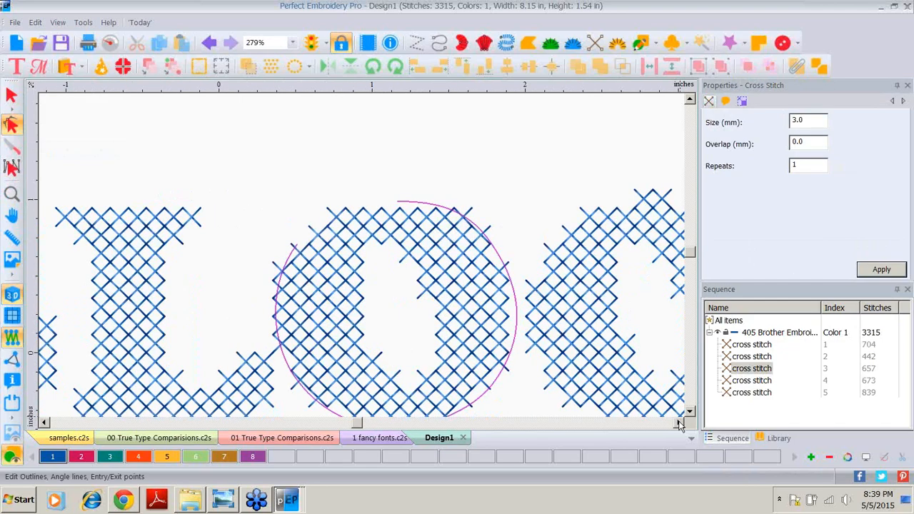
pyautogui.click(679, 423)
pyautogui.click(680, 423)
pyautogui.click(679, 423)
pyautogui.click(457, 207)
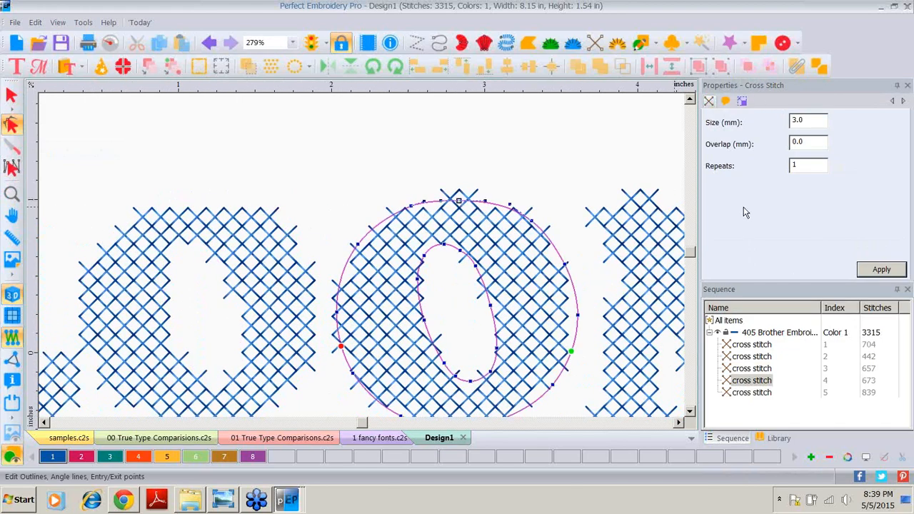
pyautogui.click(872, 270)
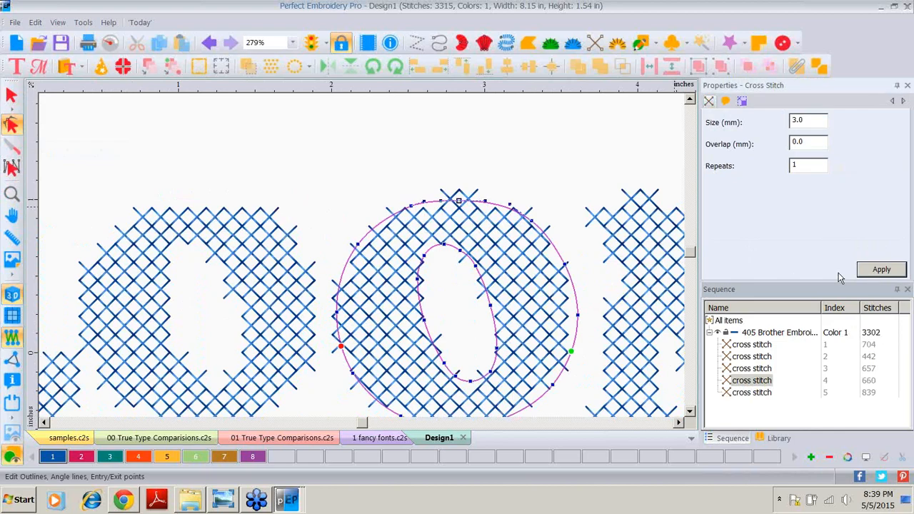
# Step: Reshape the top outline of the M to trim stray stitches, then zoom back to the whole design
pyautogui.click(679, 424)
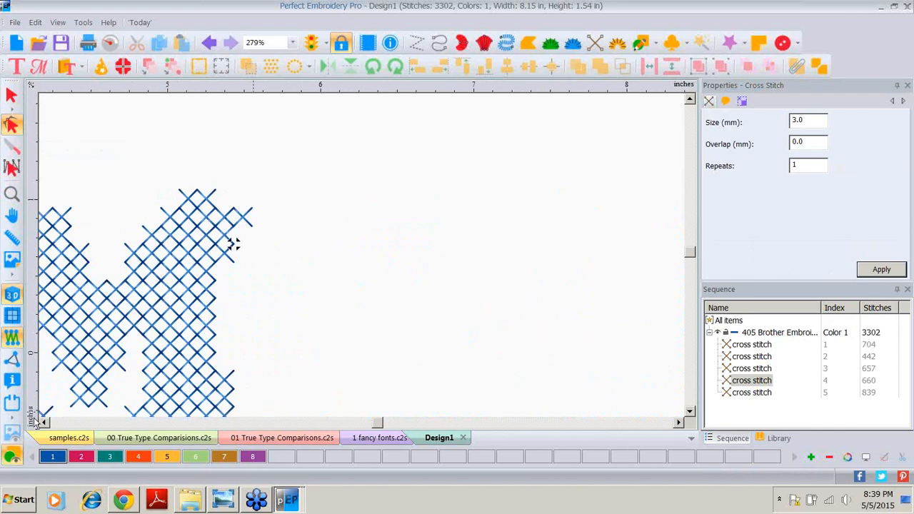
pyautogui.click(43, 424)
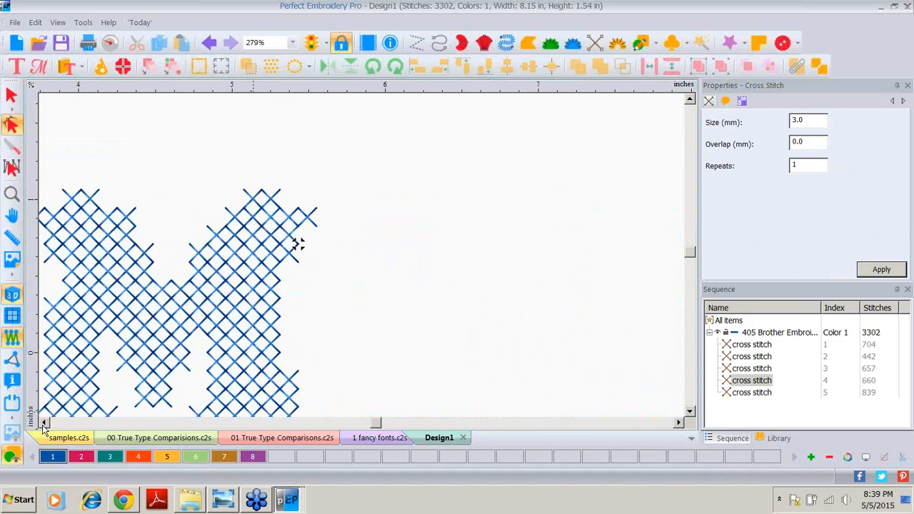
pyautogui.click(43, 424)
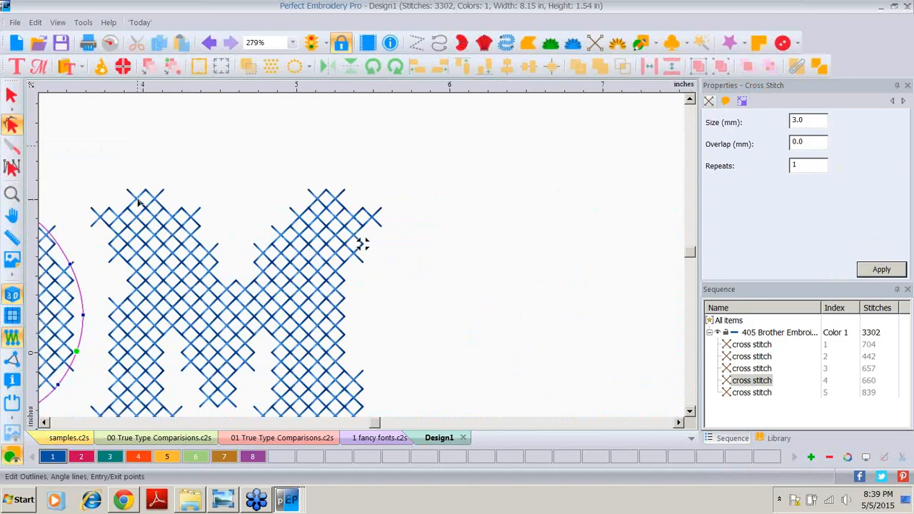
pyautogui.click(362, 244)
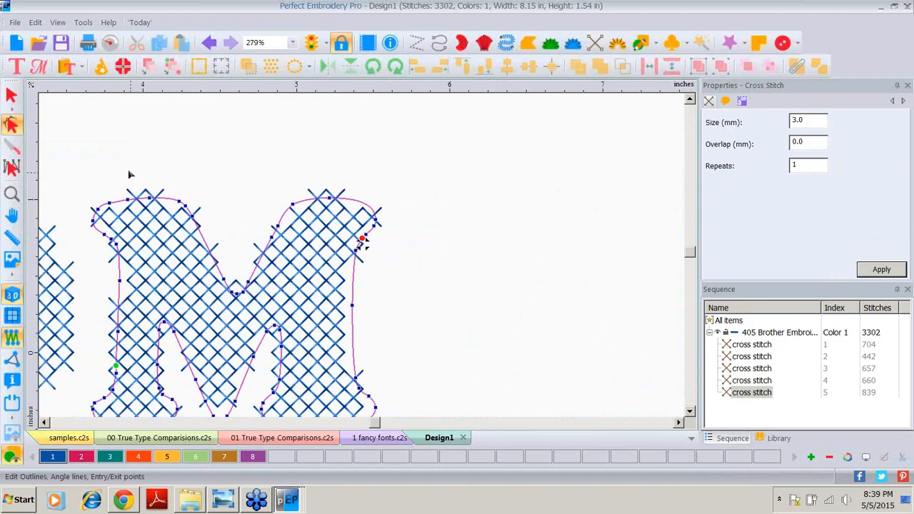
pyautogui.moveTo(110, 158); pyautogui.dragTo(328, 206)
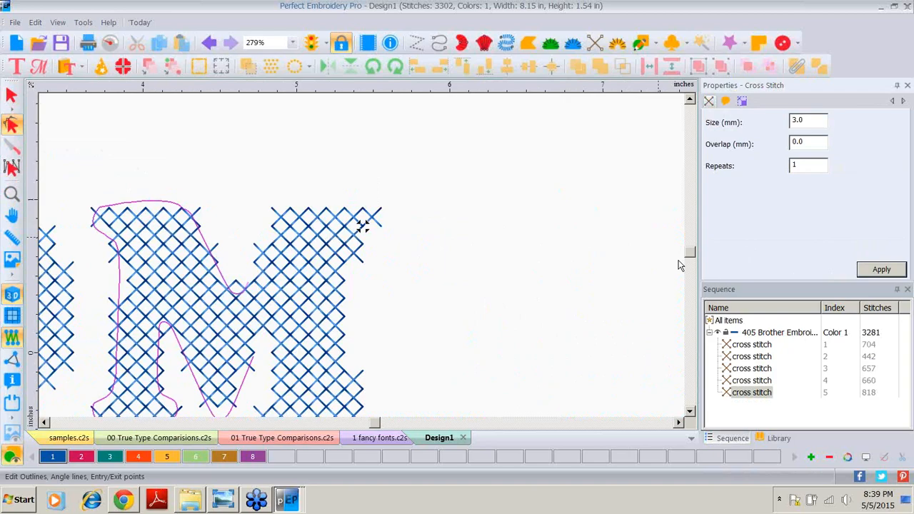
pyautogui.click(157, 258)
pyautogui.press('0')
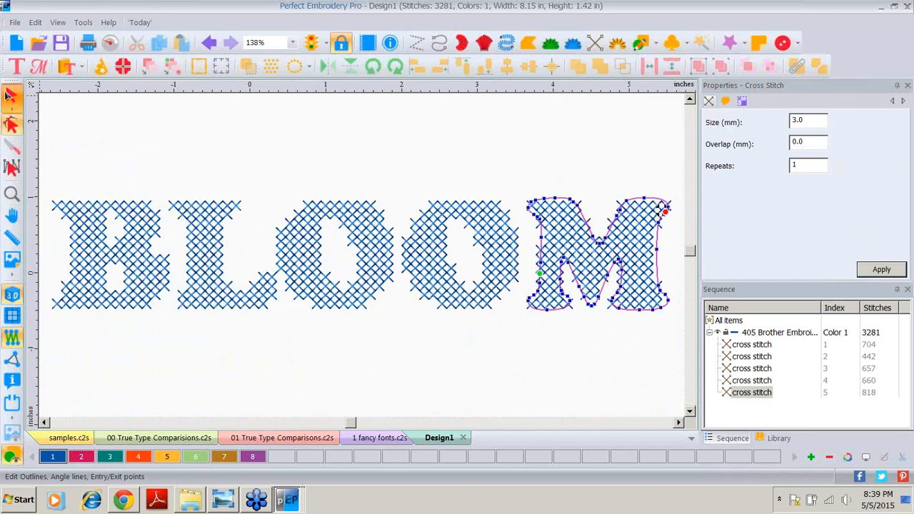
# Step: Select the two O's and the M and nudge them a little to the right
pyautogui.click(10, 93)
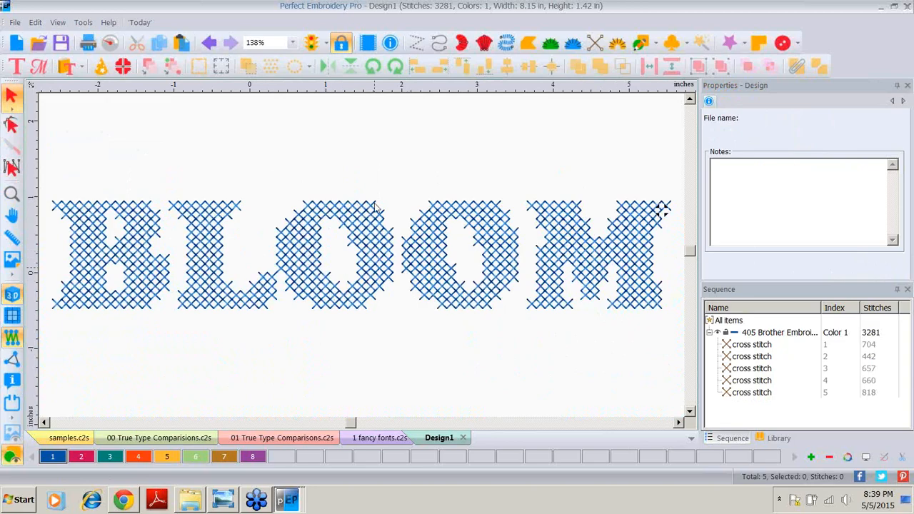
pyautogui.moveTo(268, 149); pyautogui.dragTo(672, 341)
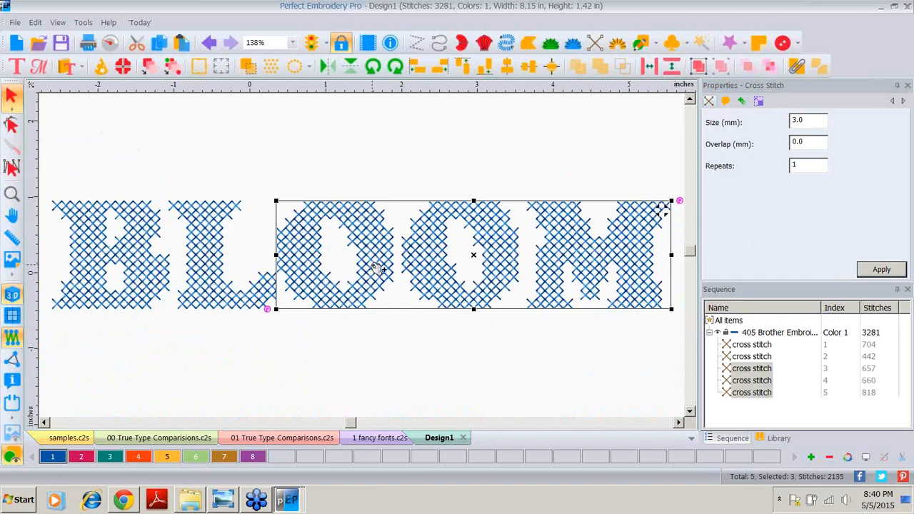
pyautogui.press('Right')
pyautogui.press('Right')
pyautogui.press('Right')
pyautogui.press('Right')
pyautogui.press('Right')
pyautogui.press('Right')
pyautogui.press('Right')
pyautogui.press('Right')
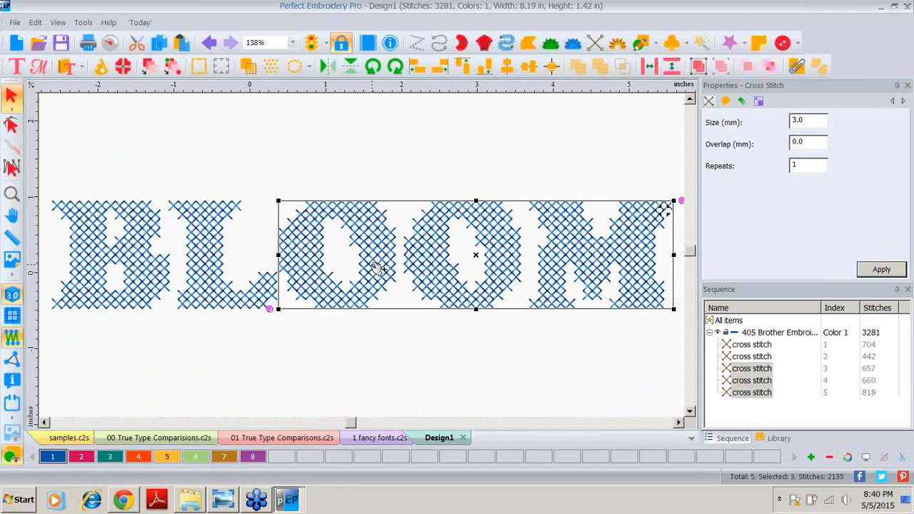
pyautogui.press('Right')
pyautogui.press('Right')
pyautogui.press('Right')
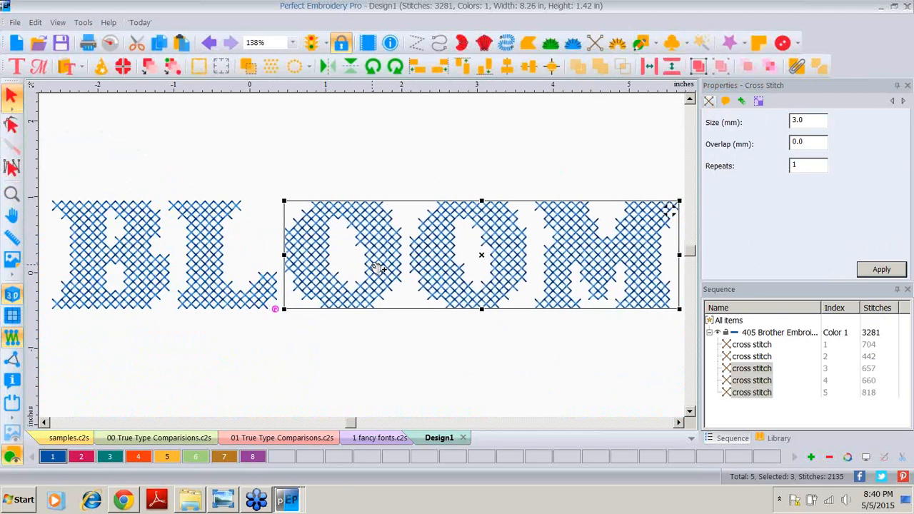
pyautogui.press('Right')
pyautogui.press('Right')
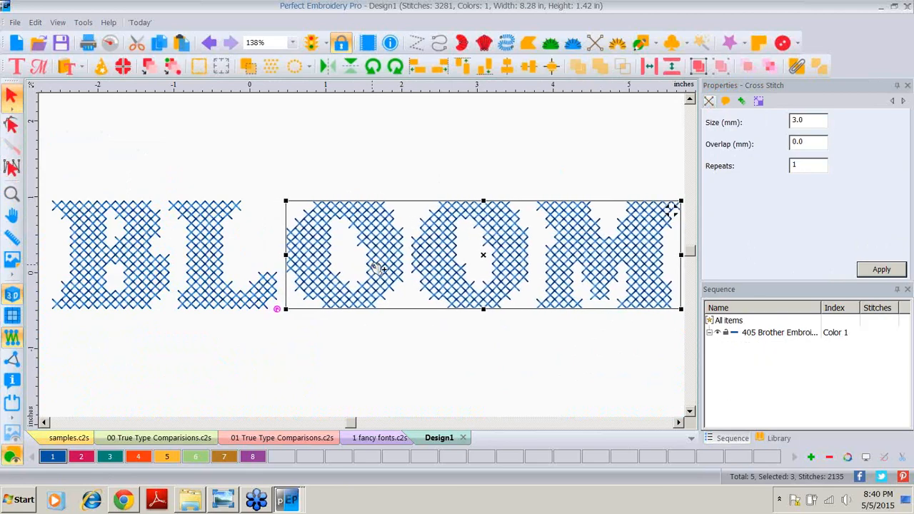
pyautogui.click(565, 369)
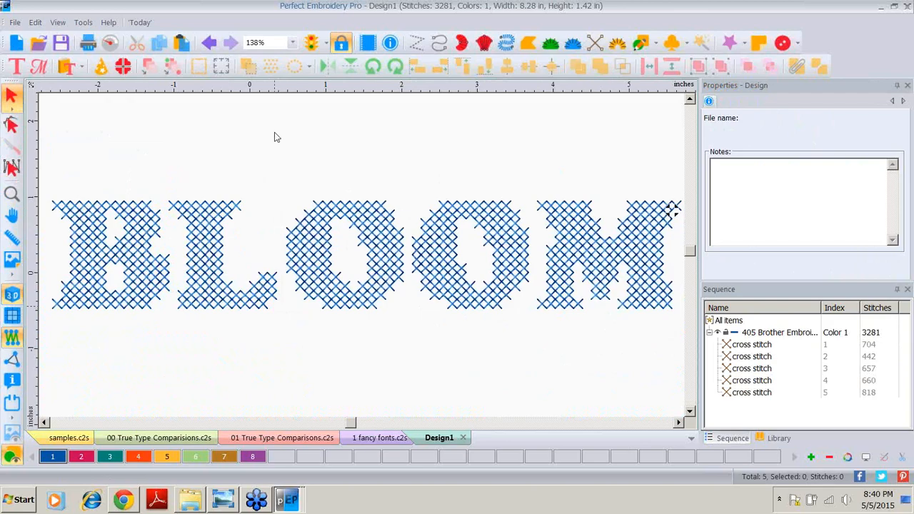
# Step: Start importing TrueType text reading LOVE and open the font chooser
pyautogui.click(15, 22)
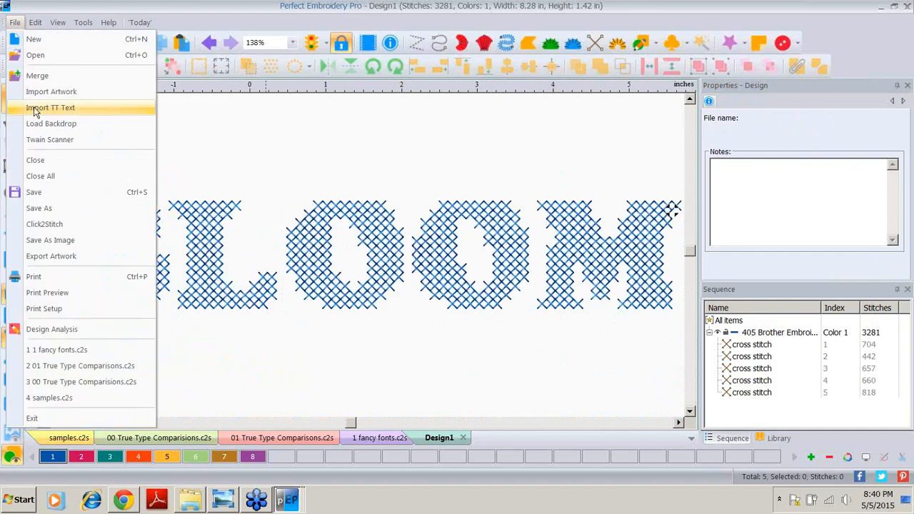
pyautogui.click(86, 109)
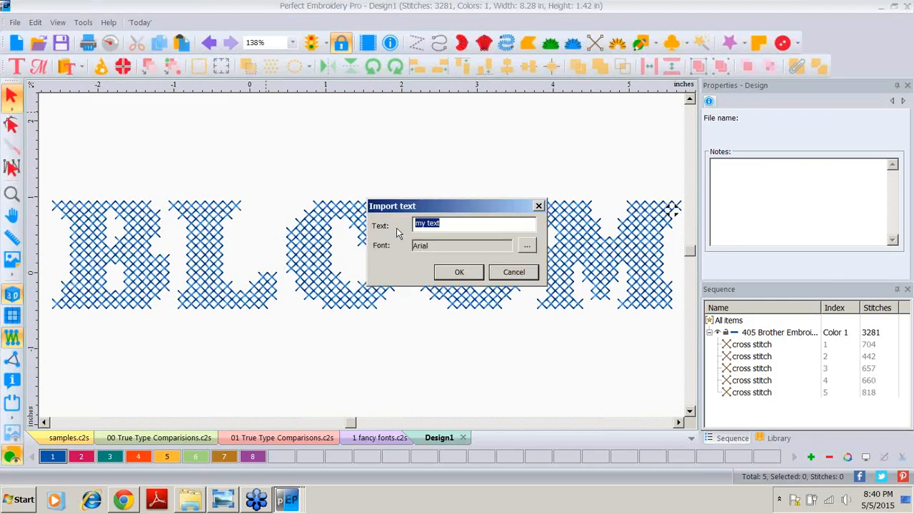
pyautogui.write('LOVE')
pyautogui.click(526, 247)
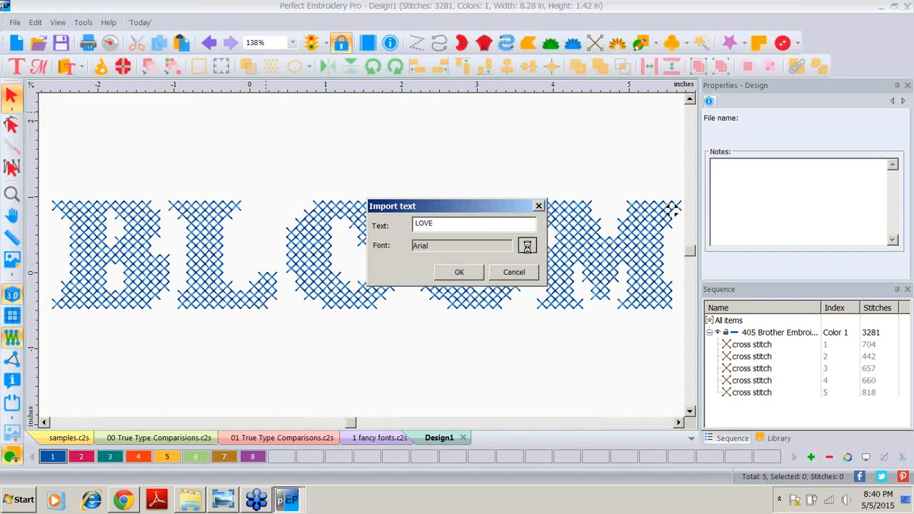
# Step: Choose the Gill Sans Ultra Bold font and import the LOVE text
pyautogui.click(405, 218)
pyautogui.click(405, 218)
pyautogui.click(405, 217)
pyautogui.click(405, 218)
pyautogui.click(405, 218)
pyautogui.click(404, 218)
pyautogui.click(405, 218)
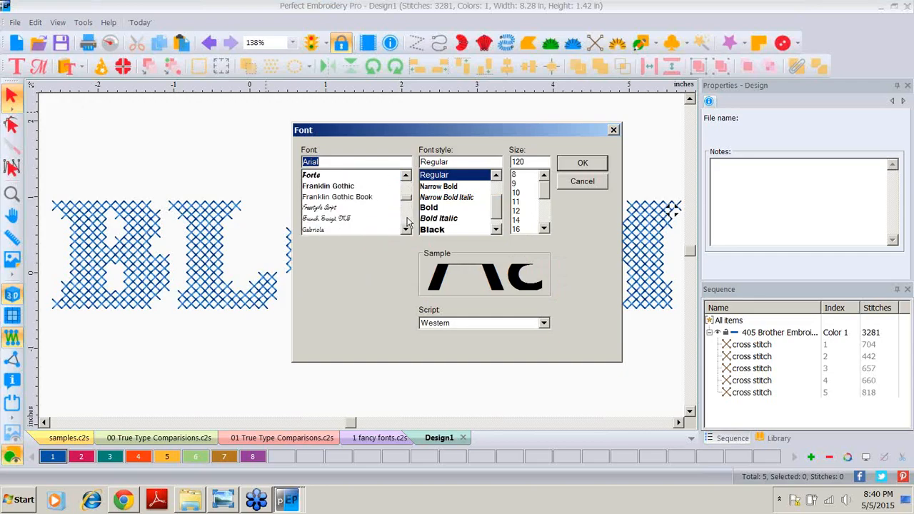
pyautogui.scroll(-2, 407, 223)
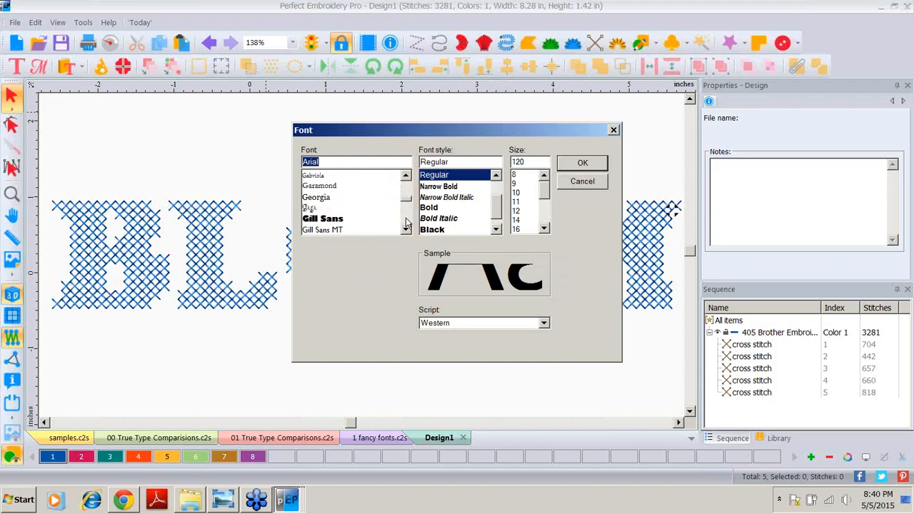
pyautogui.click(318, 220)
pyautogui.click(582, 164)
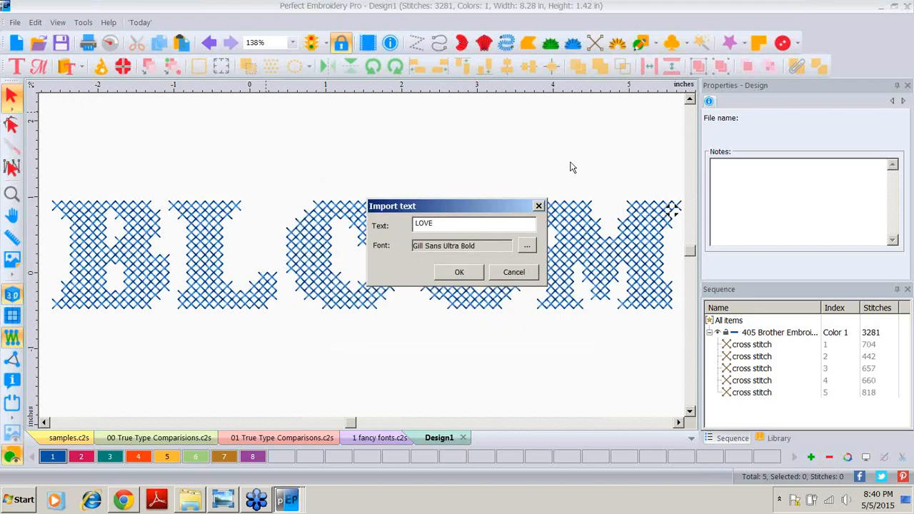
pyautogui.click(458, 272)
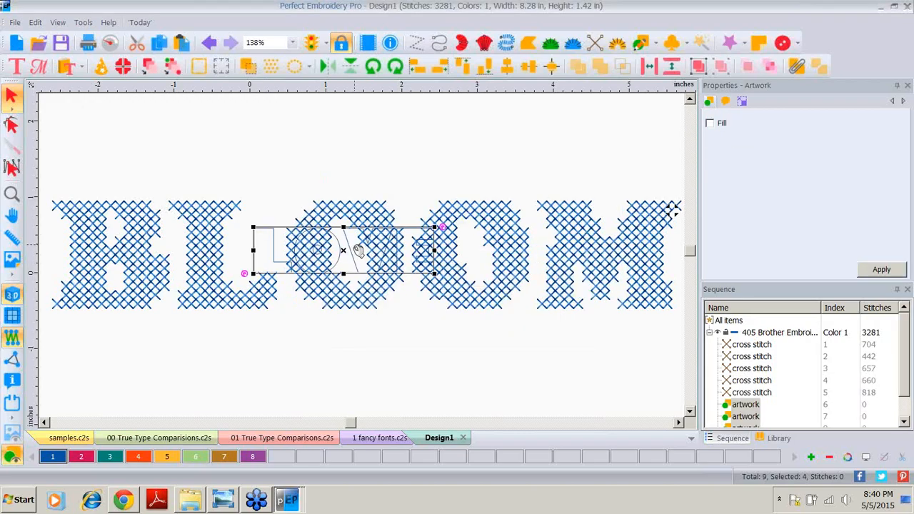
# Step: Move the LOVE outline below BLOOM and resize it to 1.5 inches high with aspect ratio kept
pyautogui.moveTo(358, 249); pyautogui.dragTo(369, 397)
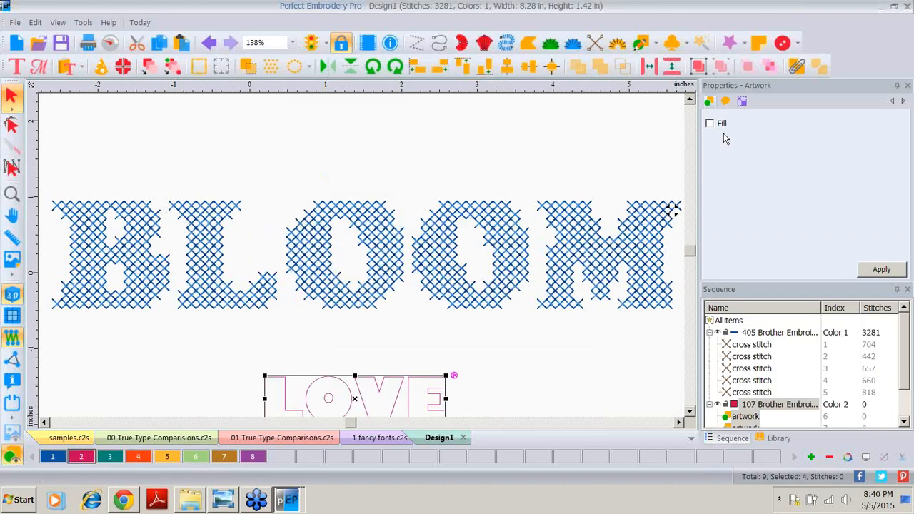
pyautogui.click(742, 100)
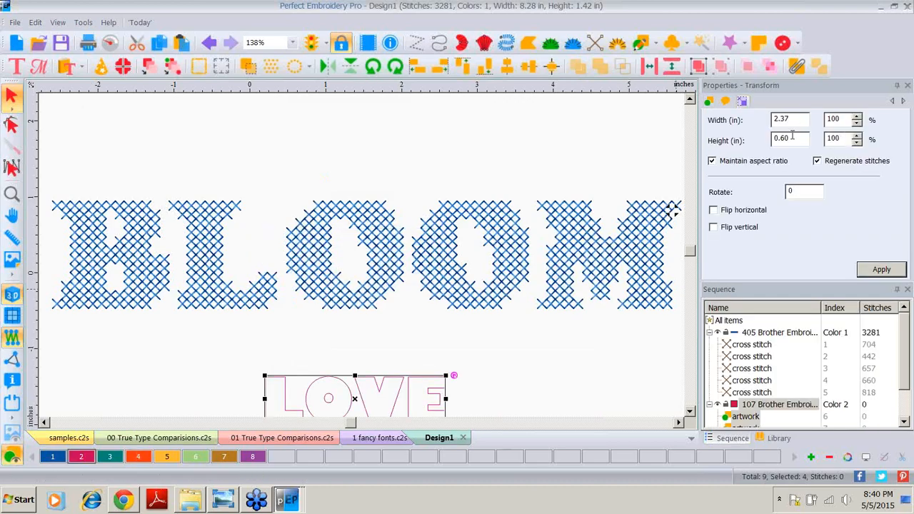
pyautogui.moveTo(792, 135); pyautogui.dragTo(731, 145)
pyautogui.write('1.5')
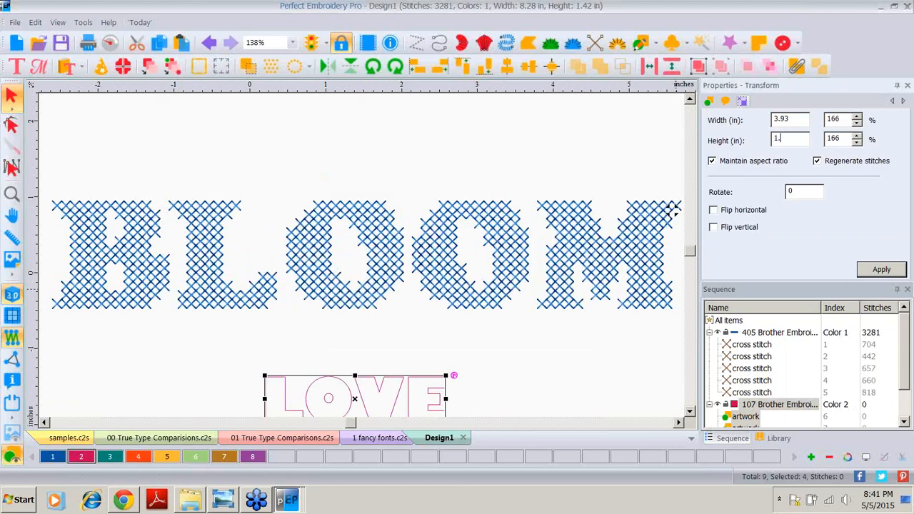
pyautogui.click(881, 271)
# Step: Convert the LOVE outline to complex fill stitches
pyautogui.click(689, 413)
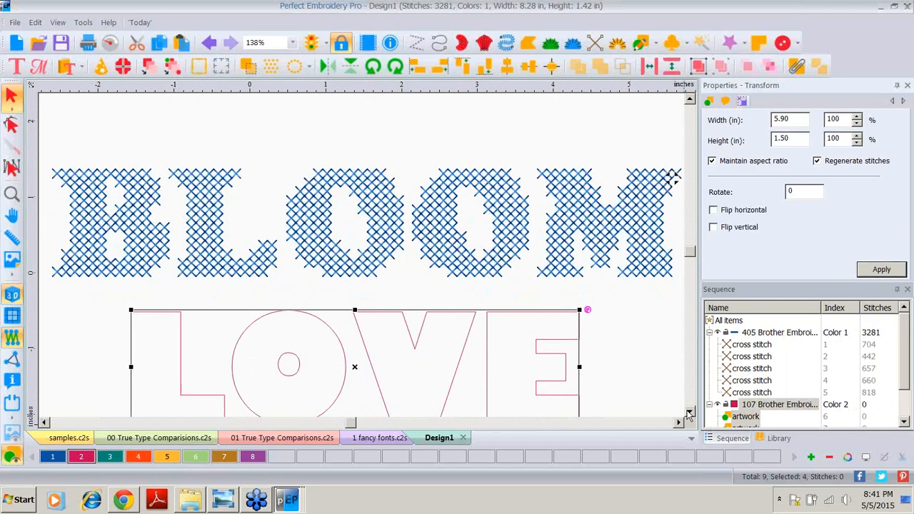
pyautogui.click(689, 413)
pyautogui.click(688, 413)
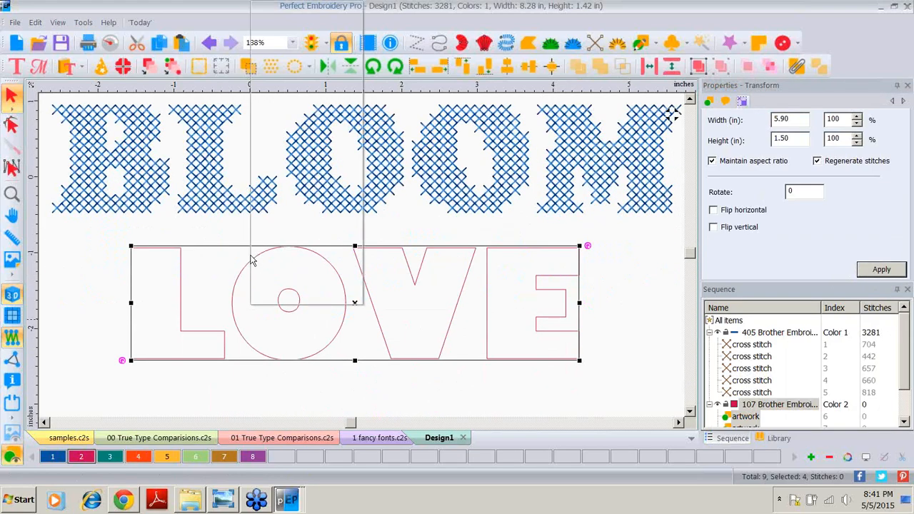
pyautogui.rightClick(253, 260)
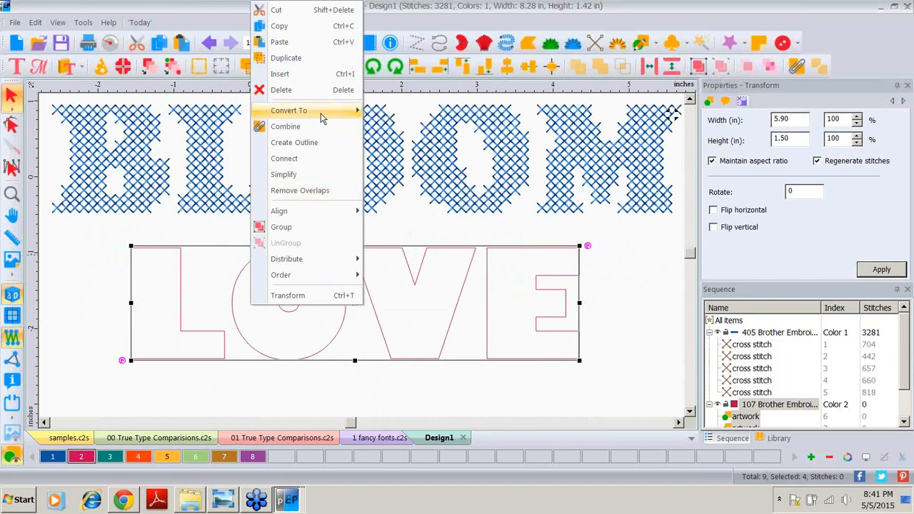
pyautogui.moveTo(320, 113)
pyautogui.click(390, 157)
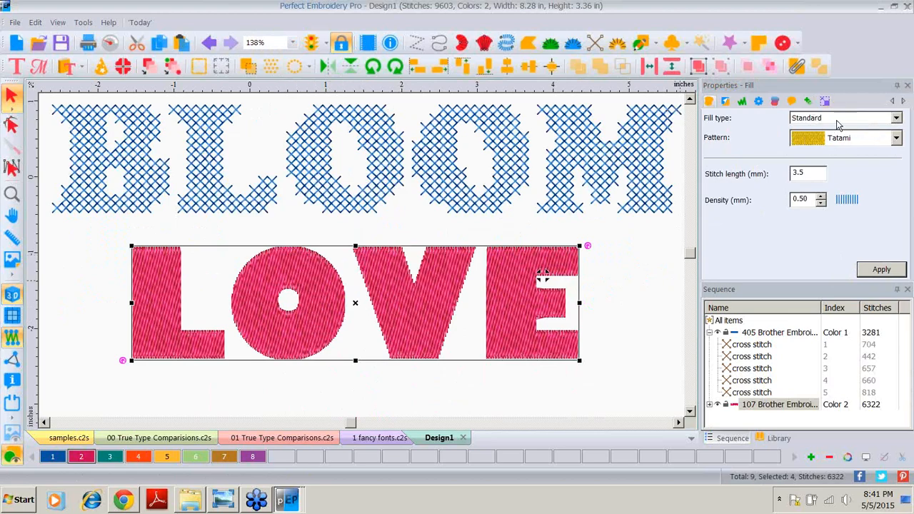
# Step: Change the LOVE fill type to Motif and apply motif pattern 154
pyautogui.click(898, 119)
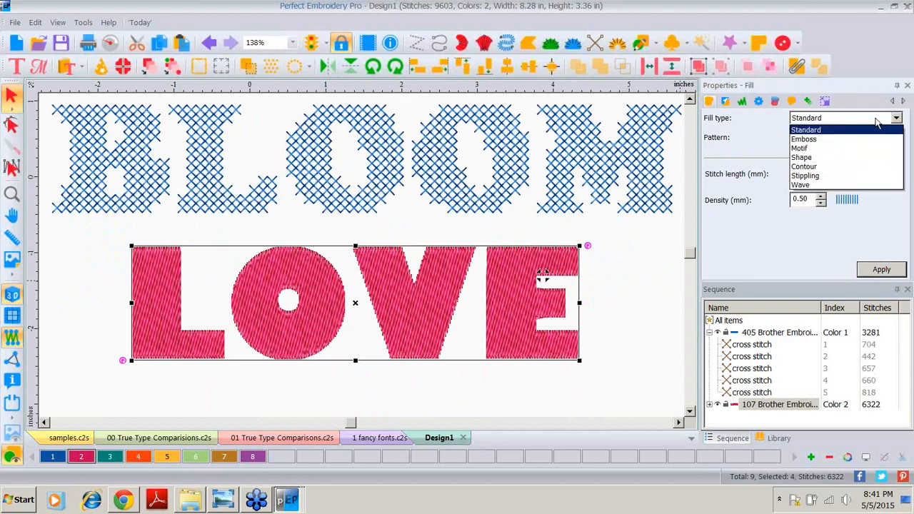
pyautogui.click(804, 150)
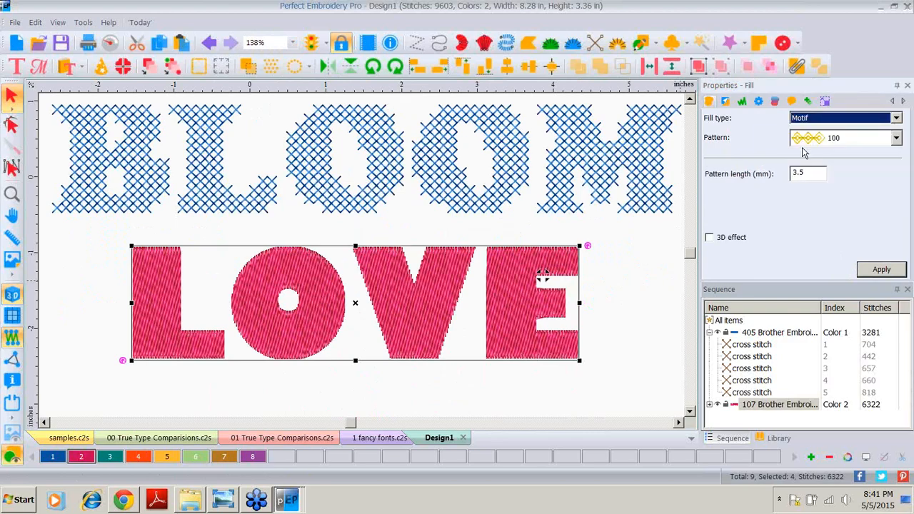
pyautogui.click(882, 270)
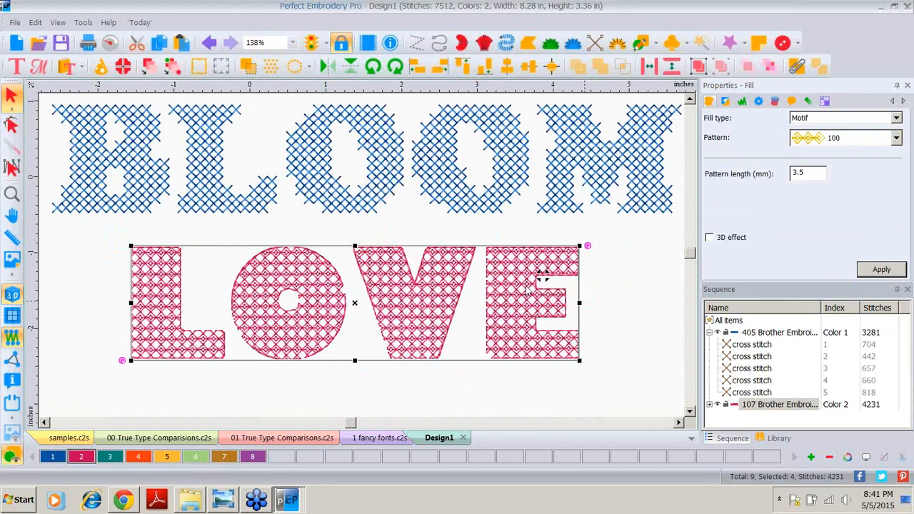
pyautogui.click(896, 139)
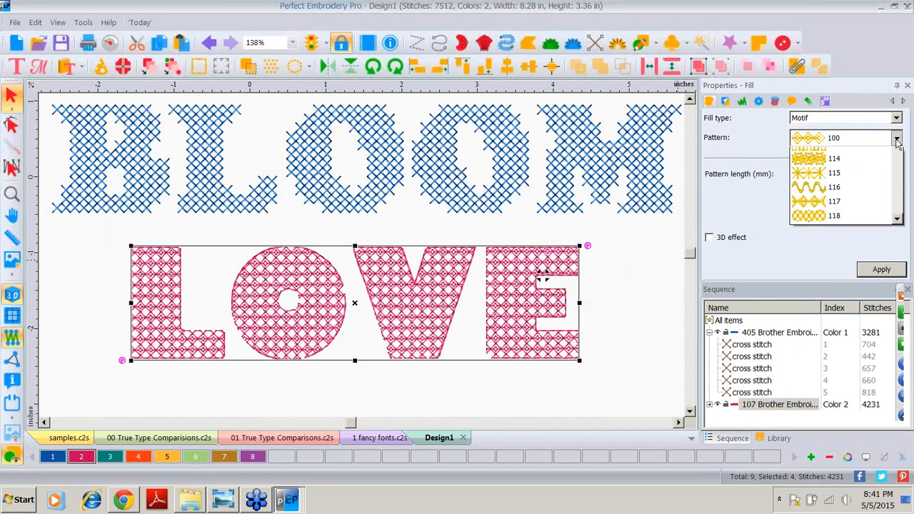
pyautogui.moveTo(898, 190); pyautogui.dragTo(901, 313)
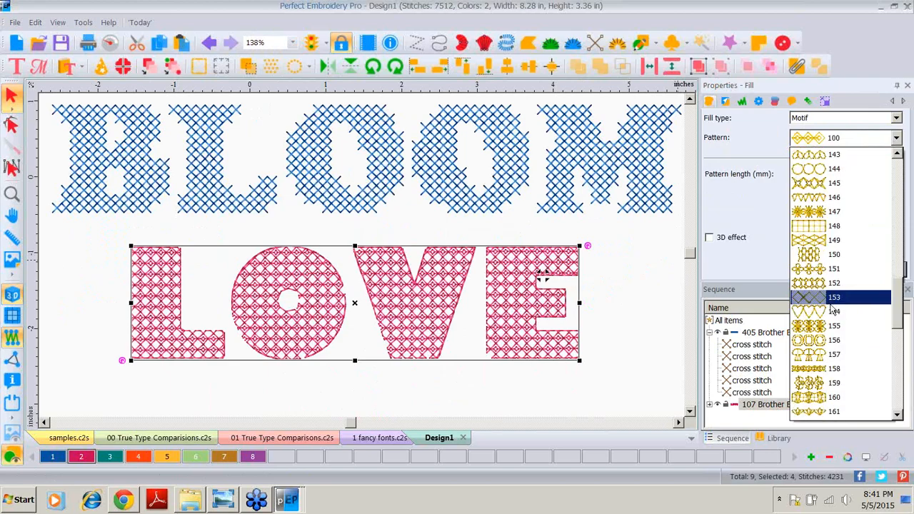
pyautogui.click(832, 314)
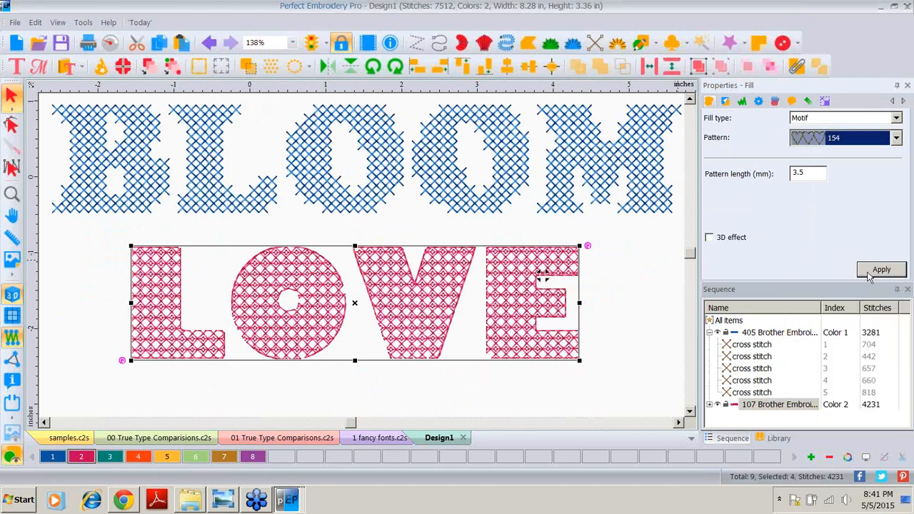
pyautogui.click(871, 273)
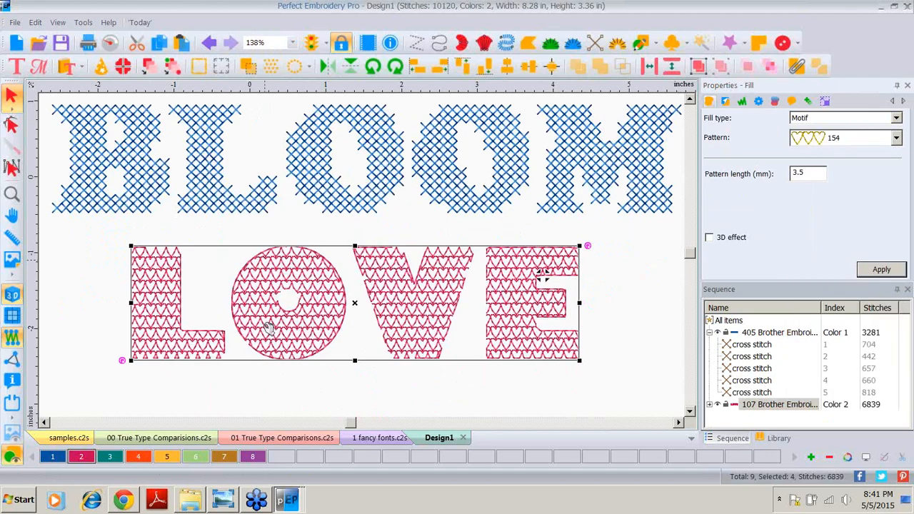
# Step: Set the motif pattern length to 5 mm and apply it
pyautogui.doubleClick(808, 174)
pyautogui.write('5')
pyautogui.click(888, 270)
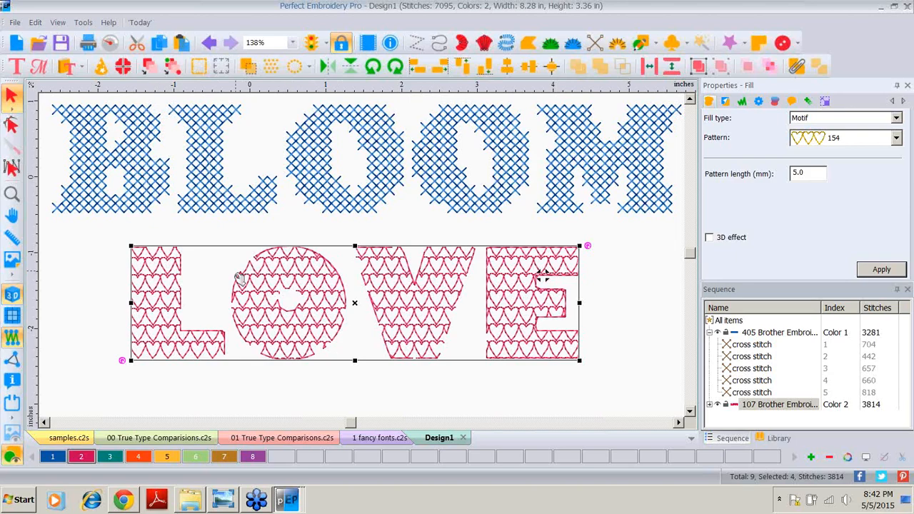
# Step: Create an outline around the LOVE letters, then undo it
pyautogui.rightClick(167, 284)
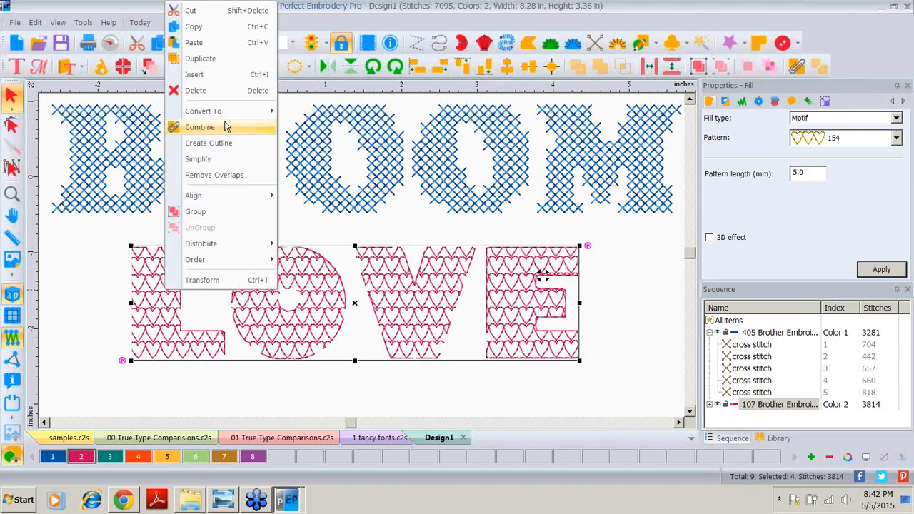
pyautogui.click(222, 146)
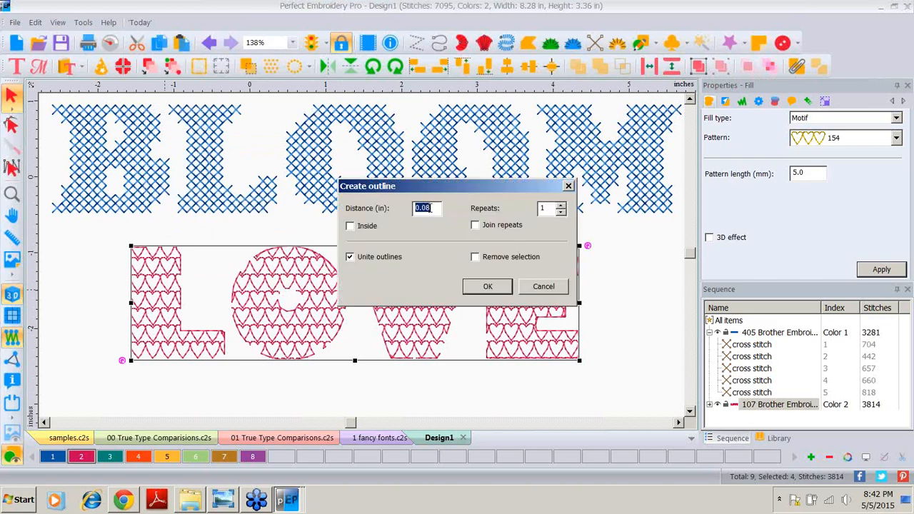
pyautogui.write('0')
pyautogui.click(488, 287)
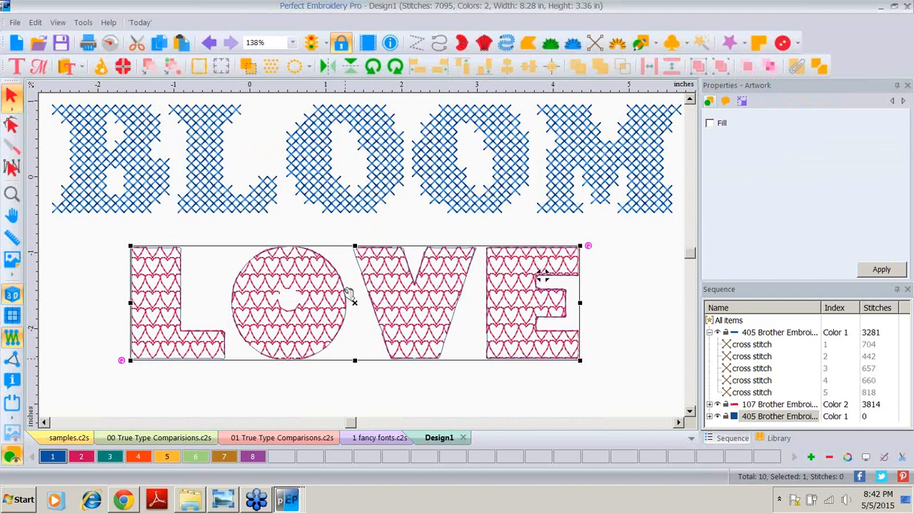
pyautogui.click(207, 44)
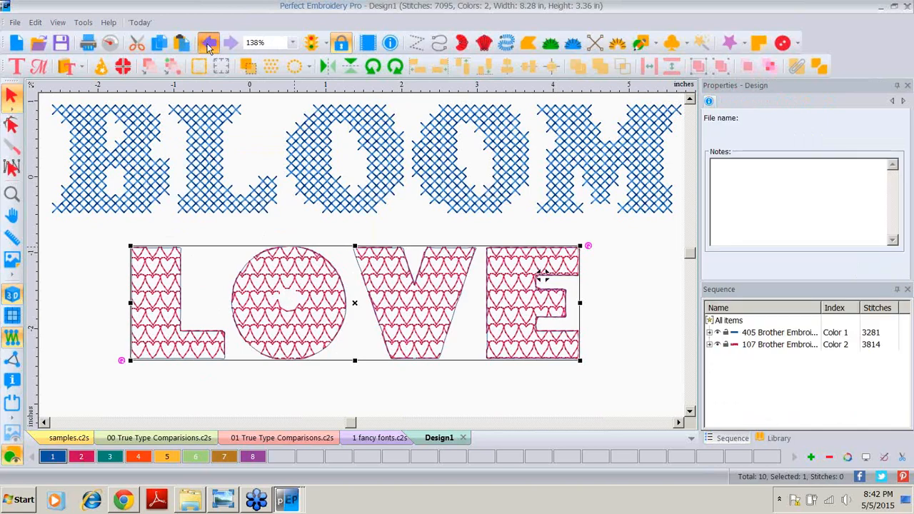
# Step: Create a border run around the L and around the O of LOVE
pyautogui.click(151, 318)
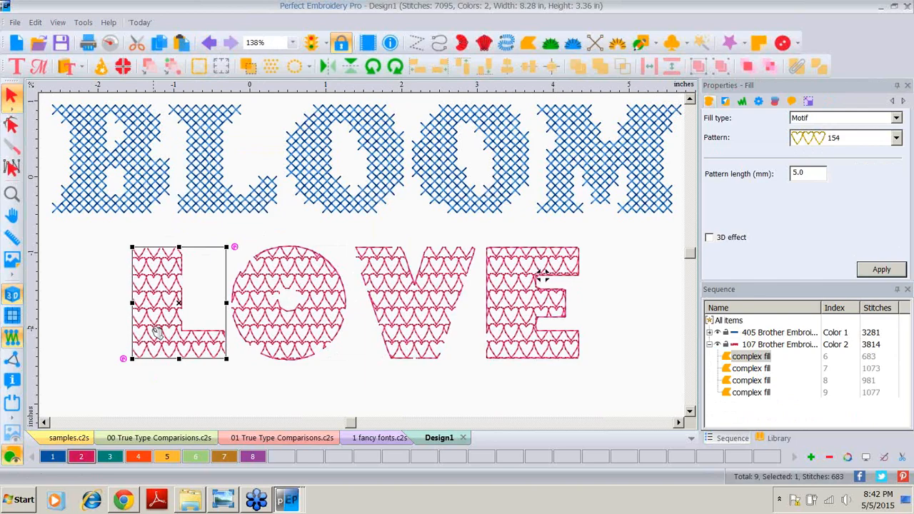
pyautogui.rightClick(159, 313)
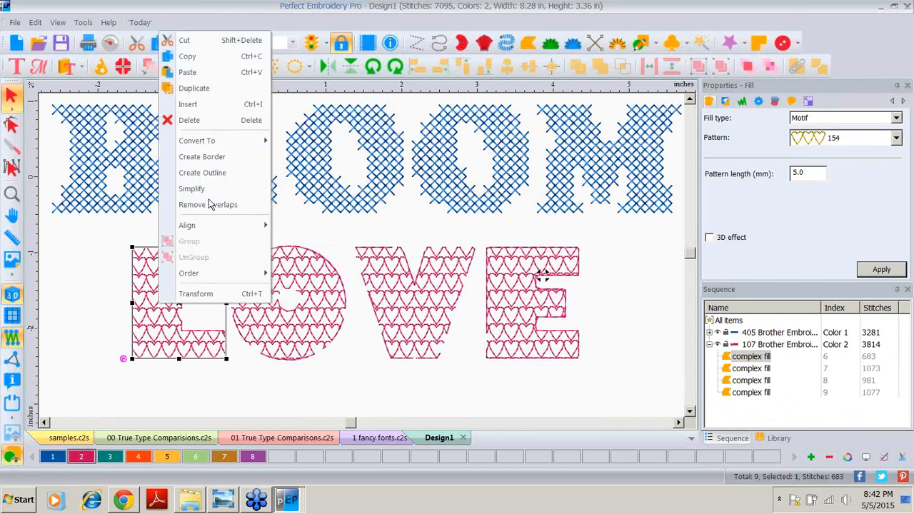
pyautogui.click(214, 155)
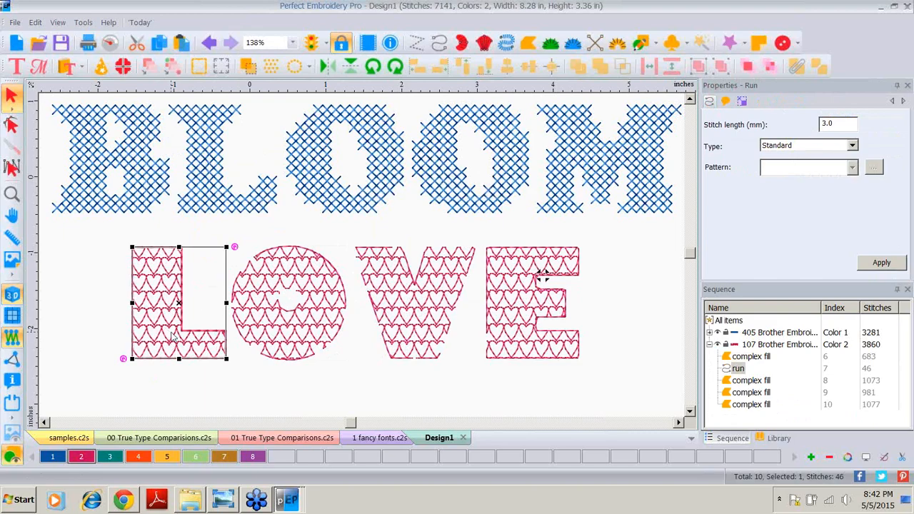
pyautogui.click(259, 314)
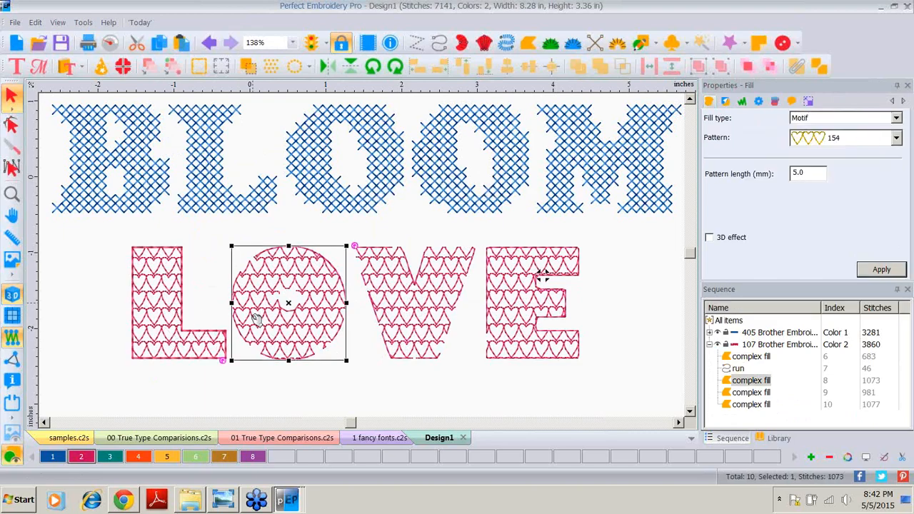
pyautogui.rightClick(256, 319)
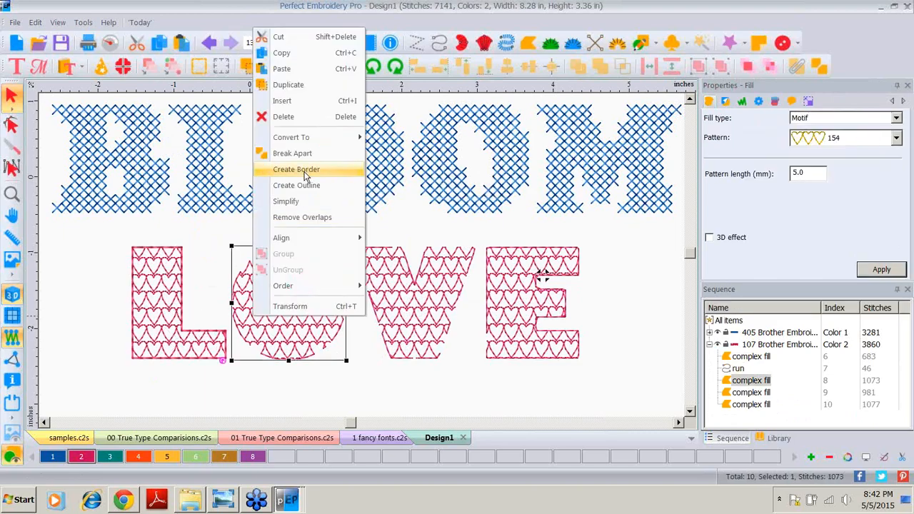
pyautogui.click(306, 173)
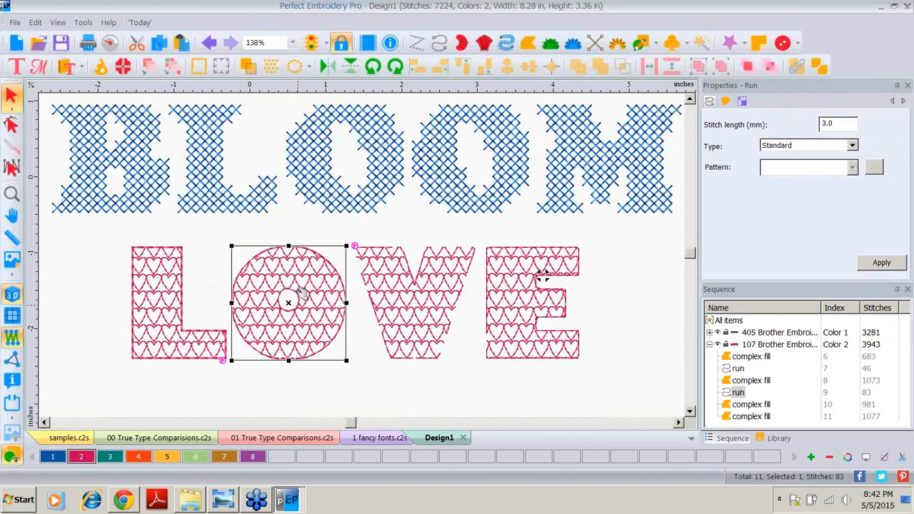
# Step: Create a border run around the V and around the E, then deselect everything
pyautogui.click(417, 326)
pyautogui.rightClick(414, 325)
pyautogui.click(457, 177)
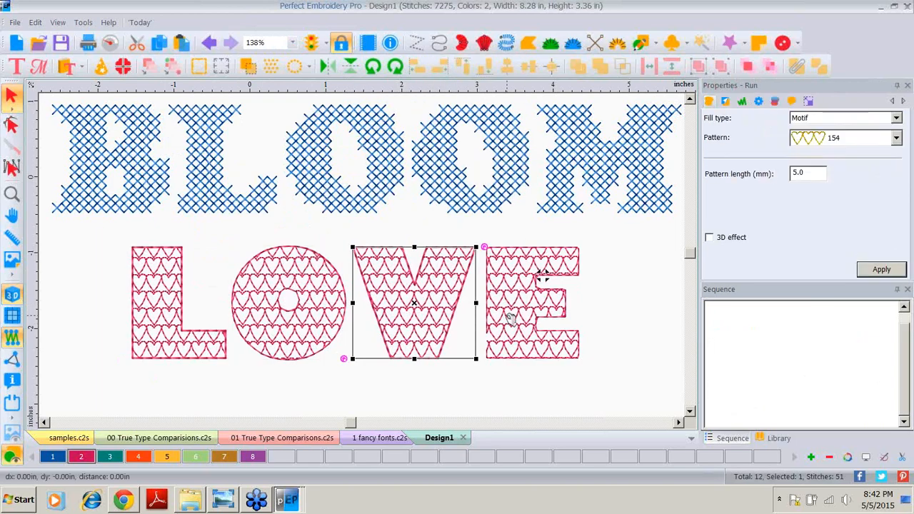
pyautogui.click(510, 318)
pyautogui.rightClick(510, 318)
pyautogui.click(553, 171)
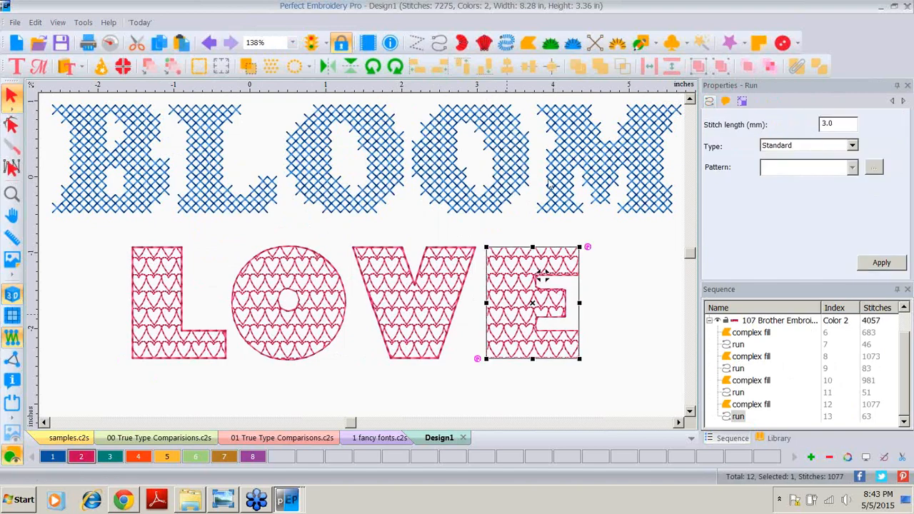
pyautogui.click(351, 388)
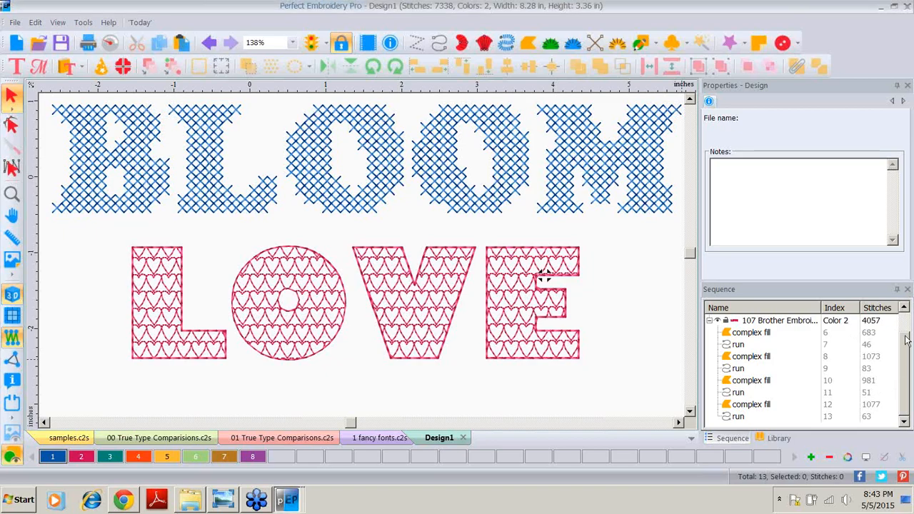
# Step: Convert the BLOOM letters to complex fill
pyautogui.moveTo(905, 371); pyautogui.dragTo(907, 335)
pyautogui.click(771, 333)
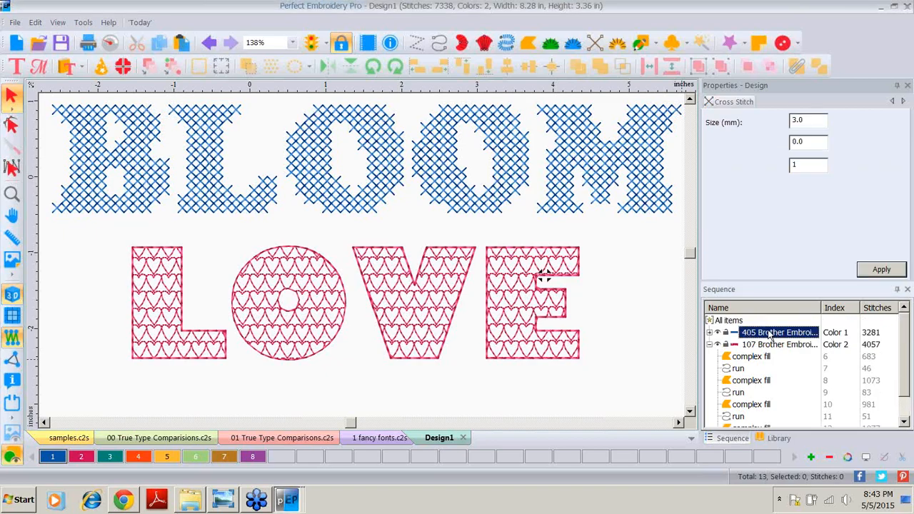
pyautogui.rightClick(287, 172)
pyautogui.moveTo(334, 283)
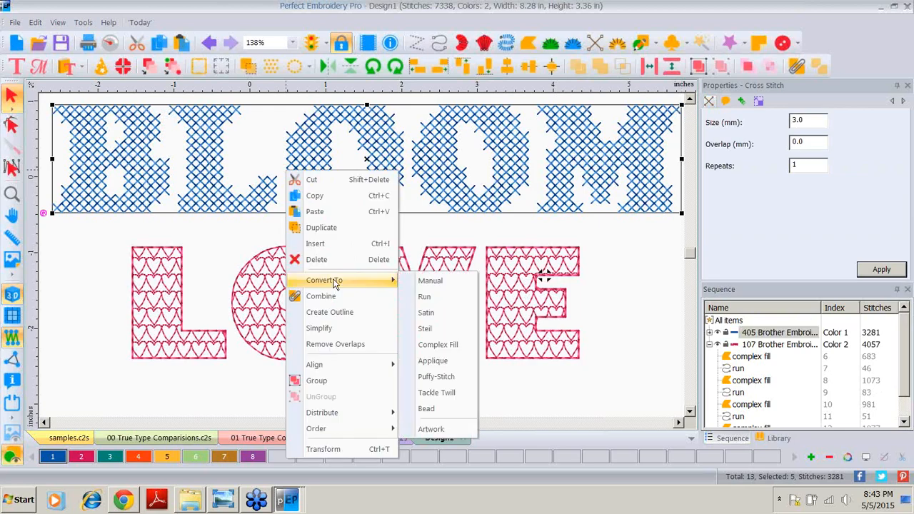
pyautogui.click(438, 346)
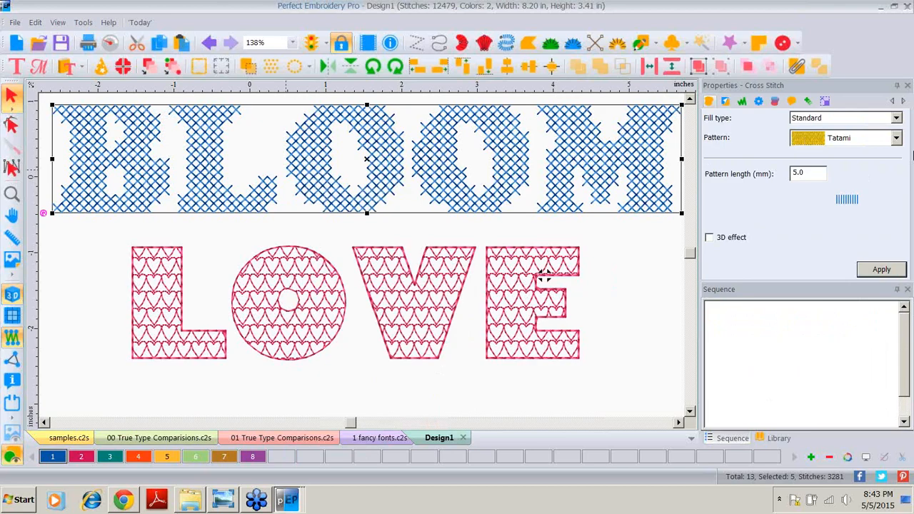
# Step: Change BLOOM's fill type to Shape and apply it
pyautogui.click(895, 118)
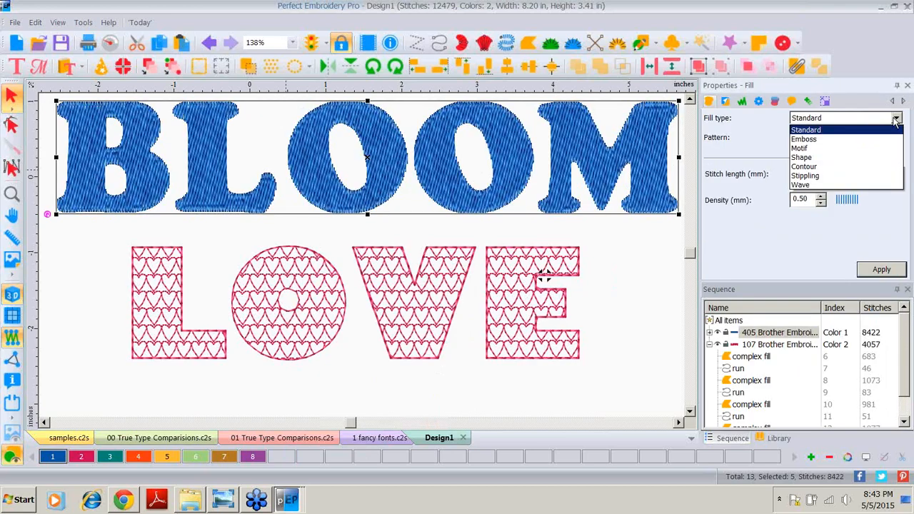
pyautogui.click(810, 157)
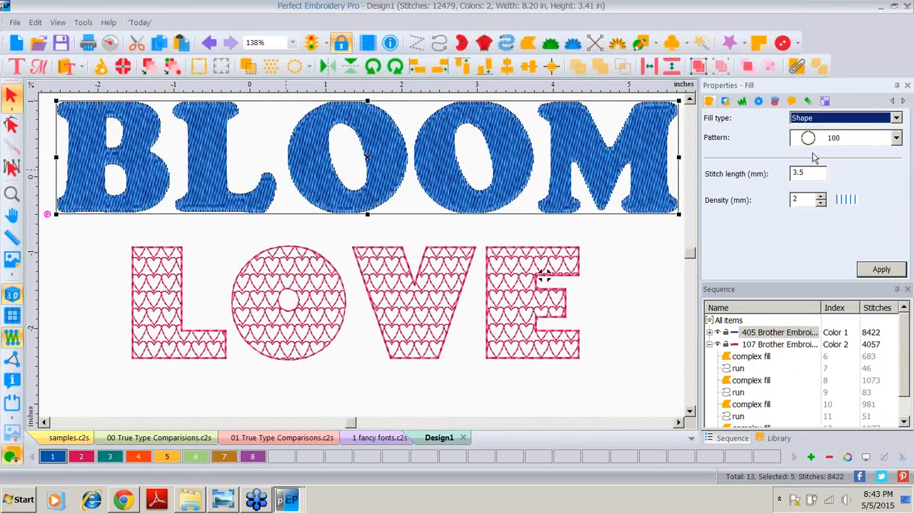
pyautogui.click(876, 271)
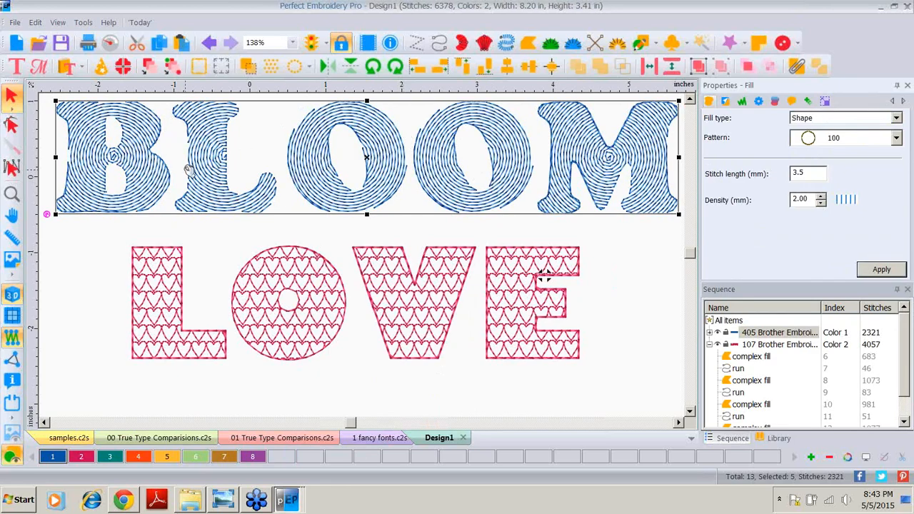
# Step: Change BLOOM's fill type to Contour and apply it
pyautogui.click(896, 119)
pyautogui.click(818, 167)
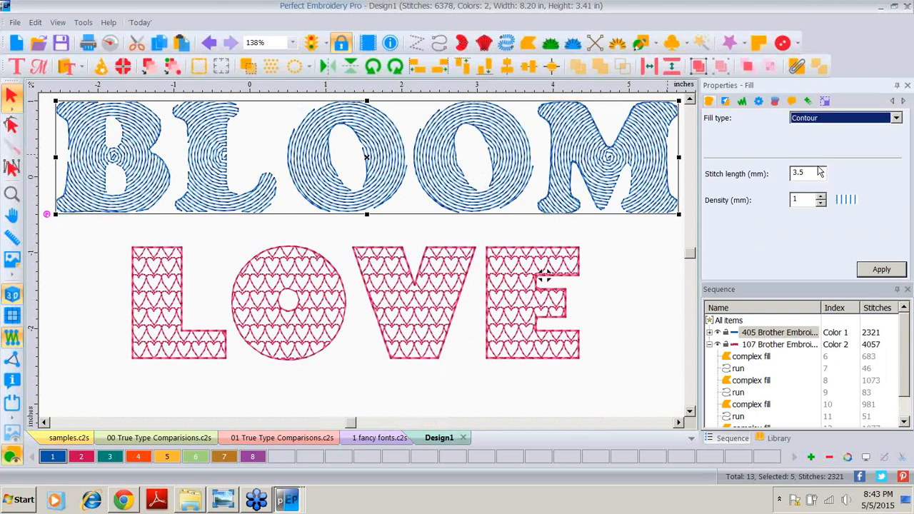
pyautogui.click(876, 271)
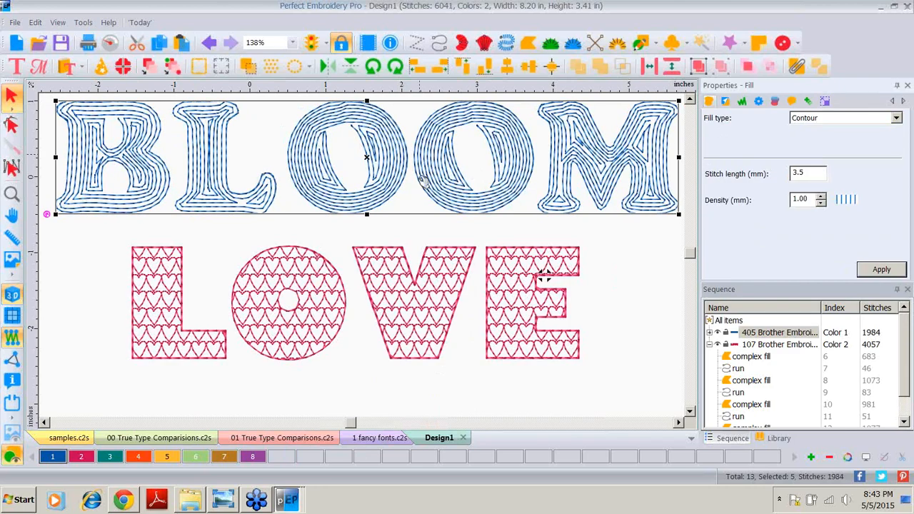
# Step: Switch BLOOM's fill type to Wave and apply it with a density of 3 mm
pyautogui.click(896, 118)
pyautogui.click(821, 187)
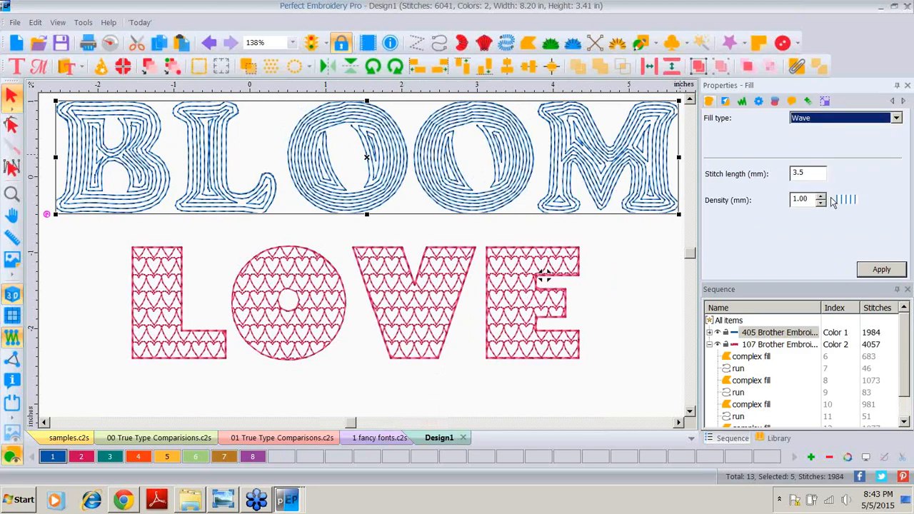
pyautogui.click(861, 266)
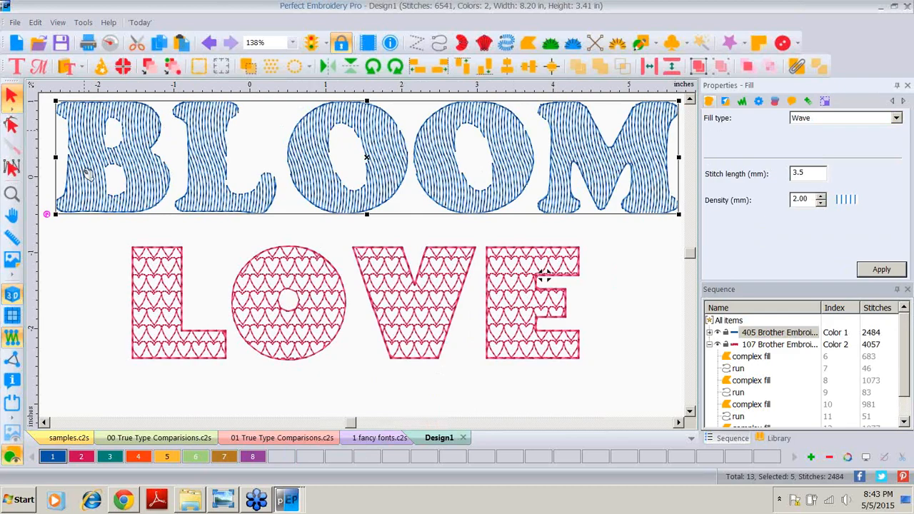
pyautogui.moveTo(810, 199); pyautogui.dragTo(772, 199)
pyautogui.write('3')
pyautogui.click(867, 277)
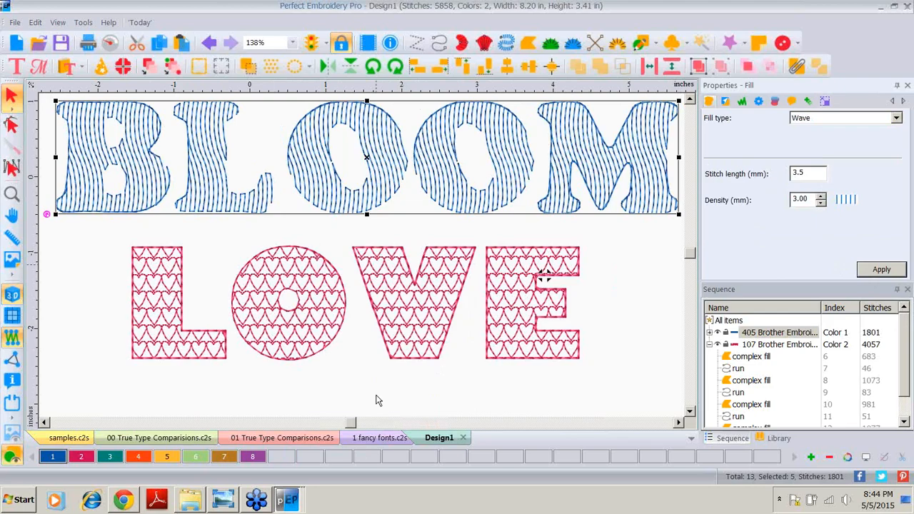
# Step: Start a new design and import the TrueType letter L in Impact font, placing it to the left
pyautogui.click(18, 44)
pyautogui.click(18, 45)
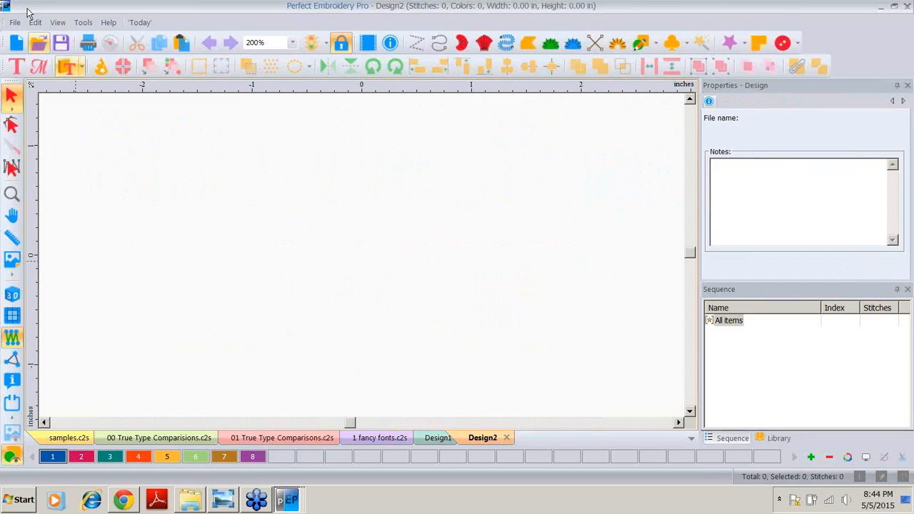
pyautogui.click(15, 22)
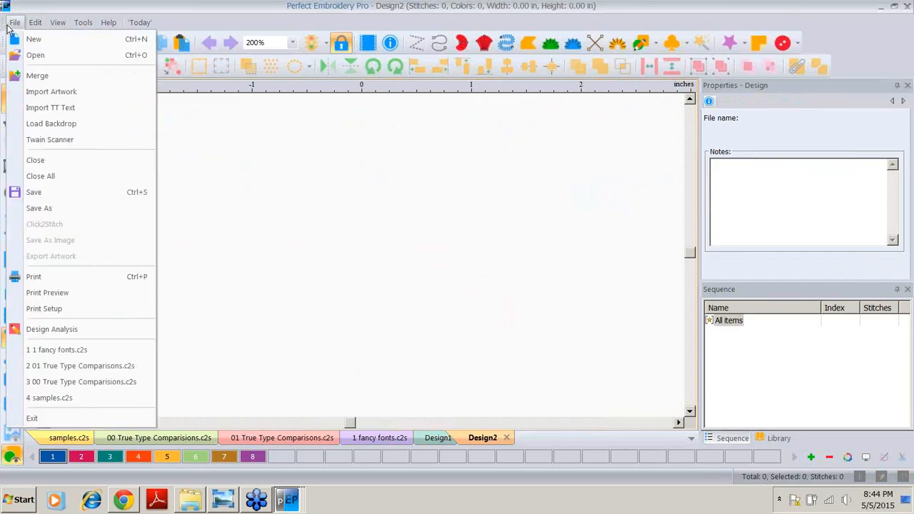
pyautogui.click(50, 107)
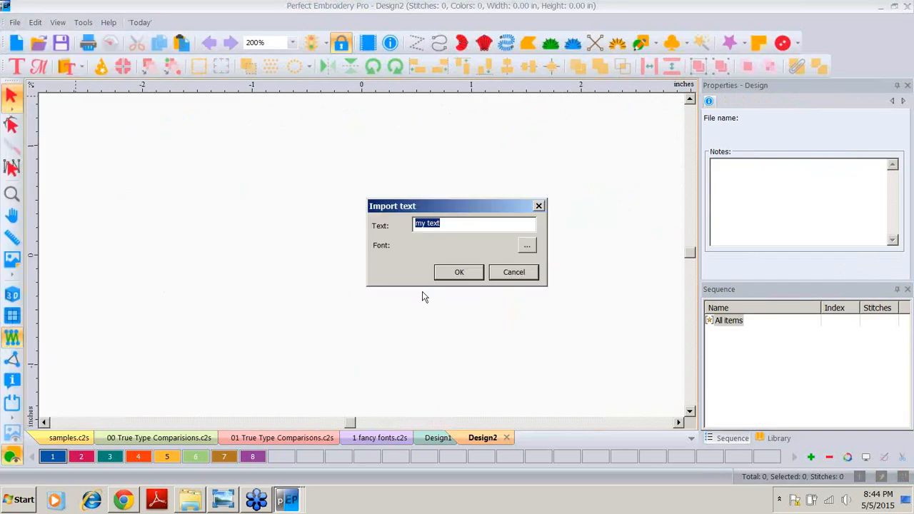
pyautogui.write('L')
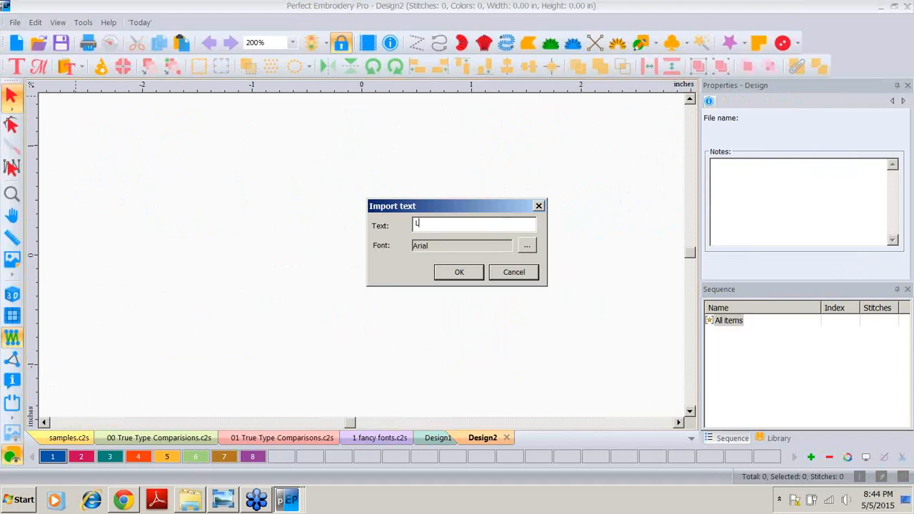
pyautogui.click(526, 246)
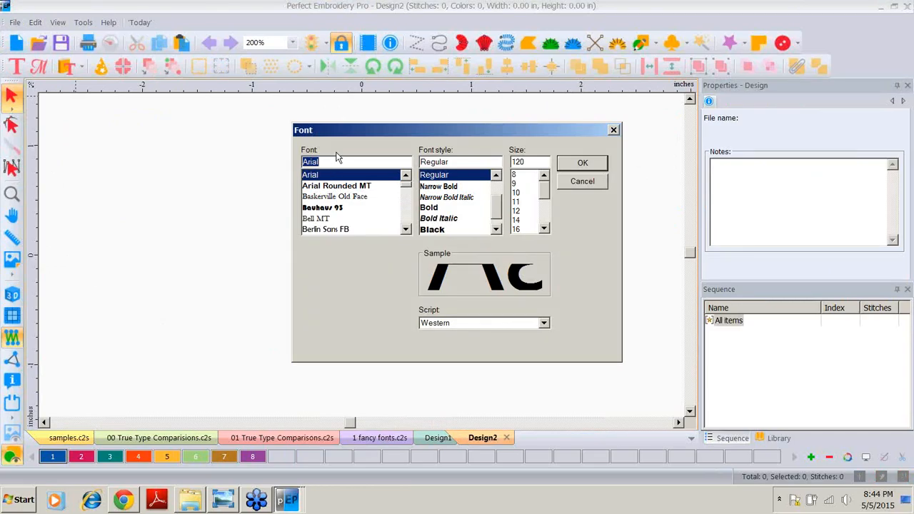
pyautogui.scroll(-6, 405, 214)
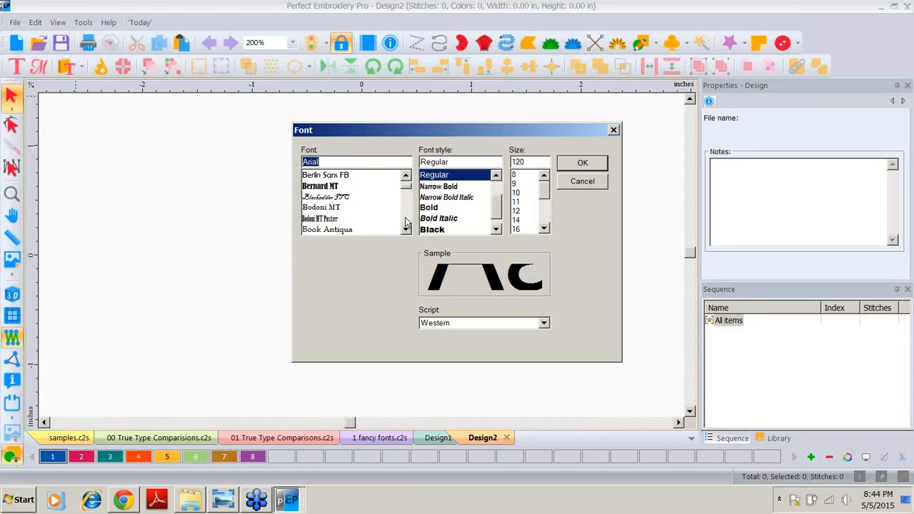
pyautogui.moveTo(407, 192); pyautogui.dragTo(411, 208)
pyautogui.click(307, 197)
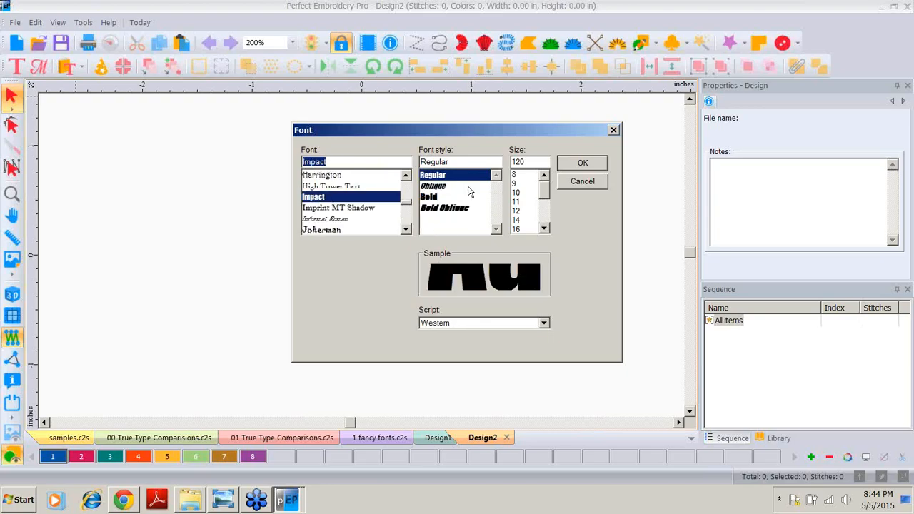
pyautogui.click(582, 163)
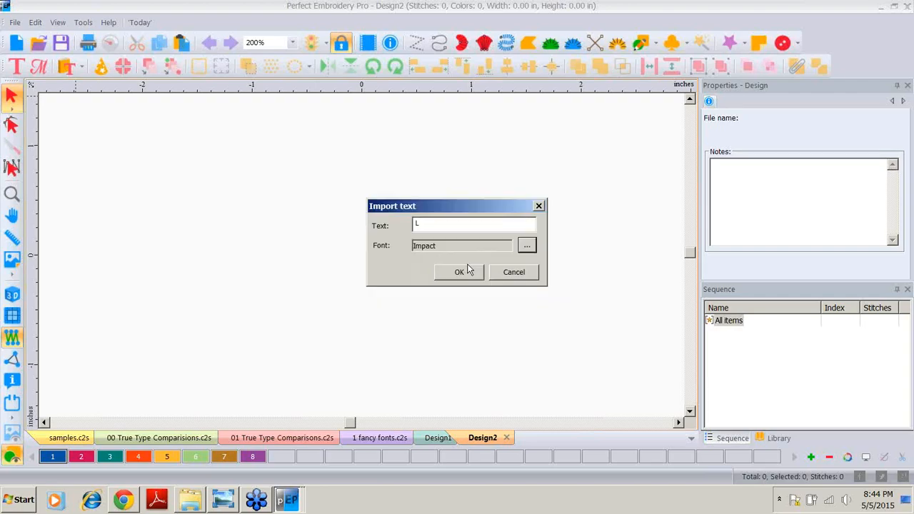
pyautogui.click(459, 268)
pyautogui.moveTo(387, 244); pyautogui.dragTo(245, 262)
# Step: Import the TrueType text "liberty" in Brush Script MT and place it beside the L
pyautogui.click(14, 22)
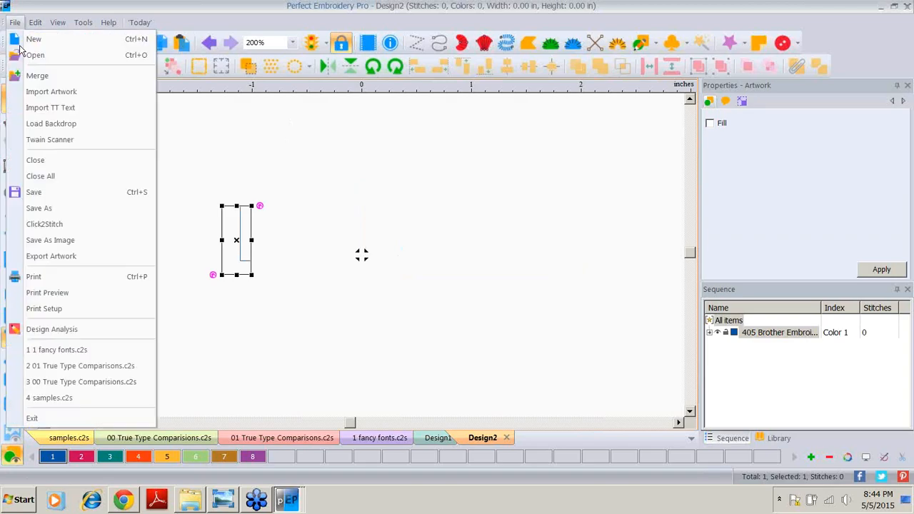
pyautogui.click(43, 108)
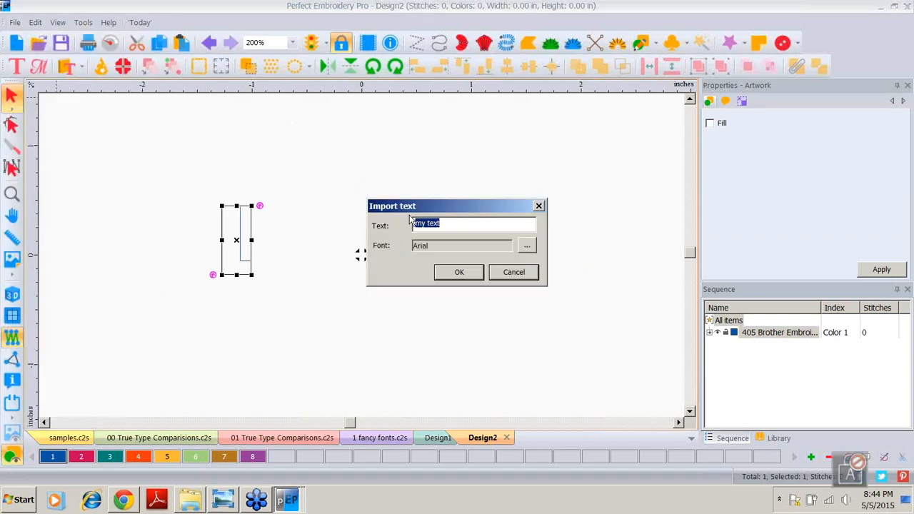
pyautogui.write('liberty')
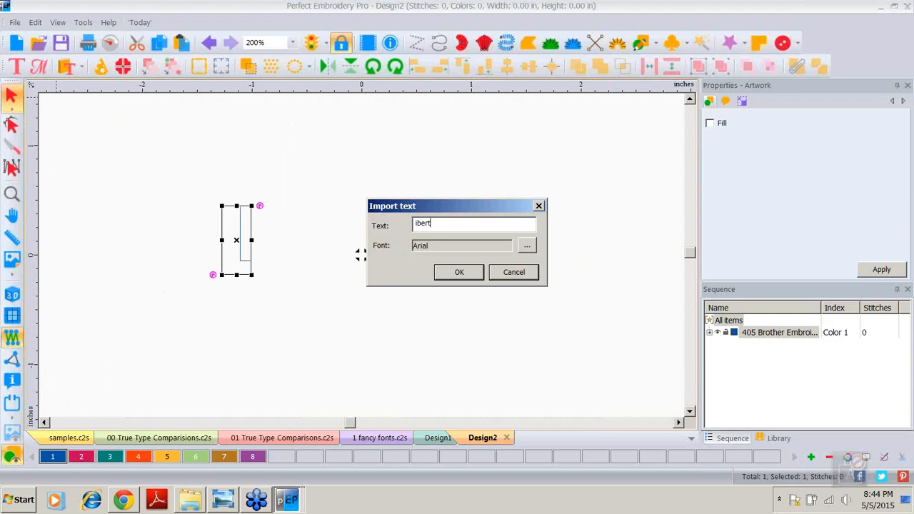
pyautogui.click(527, 245)
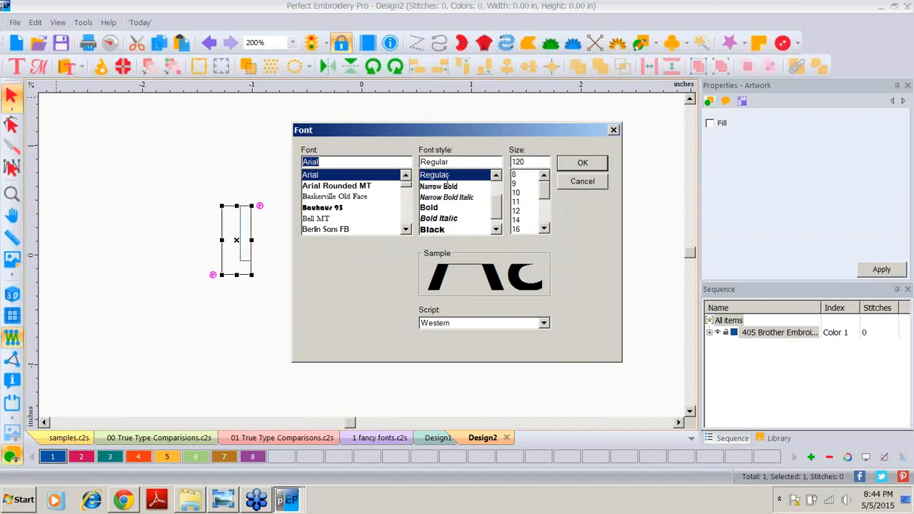
pyautogui.click(404, 222)
pyautogui.click(403, 223)
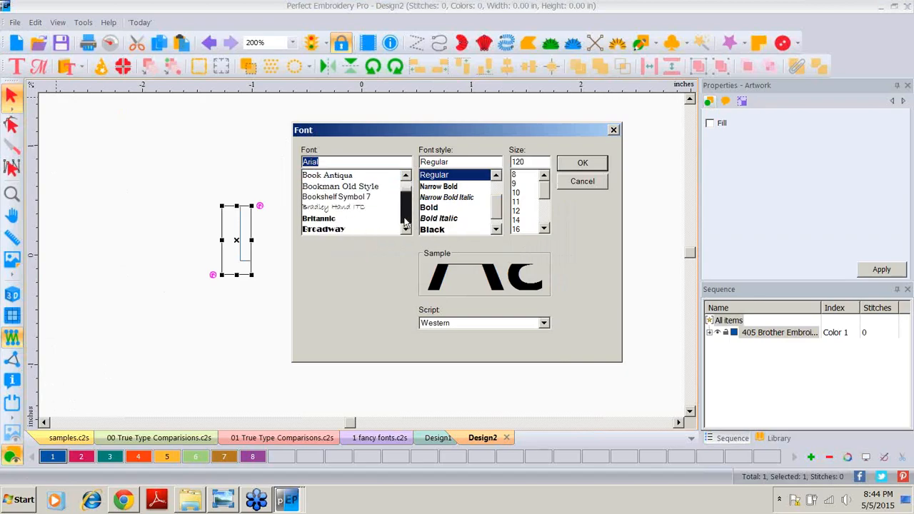
pyautogui.click(403, 222)
pyautogui.click(326, 185)
pyautogui.click(580, 165)
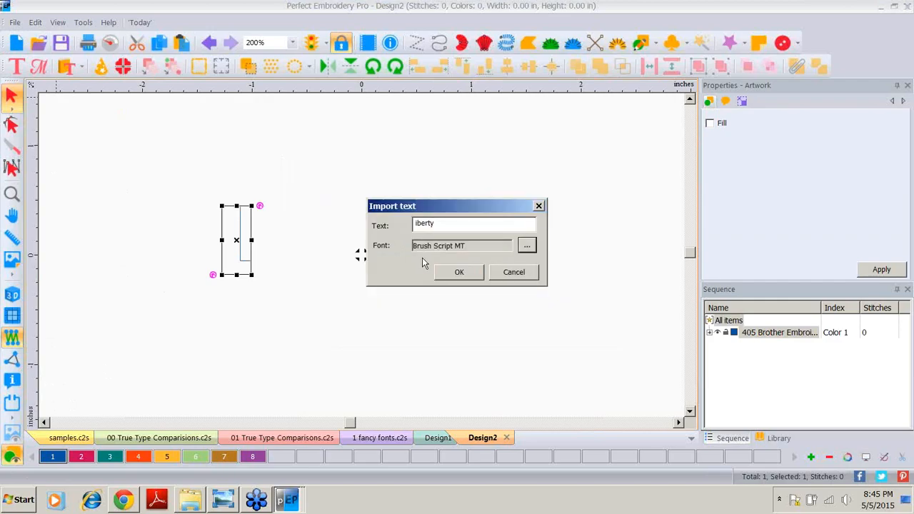
pyautogui.click(457, 273)
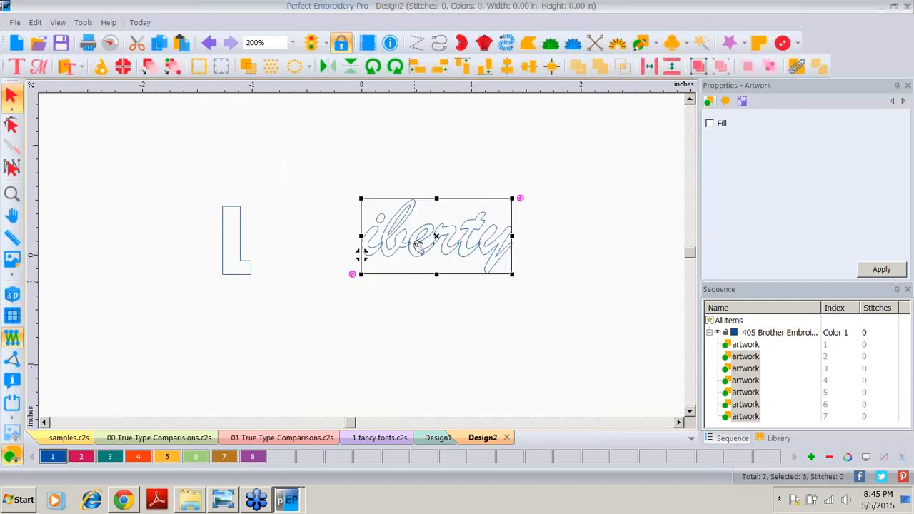
pyautogui.moveTo(417, 244); pyautogui.dragTo(324, 260)
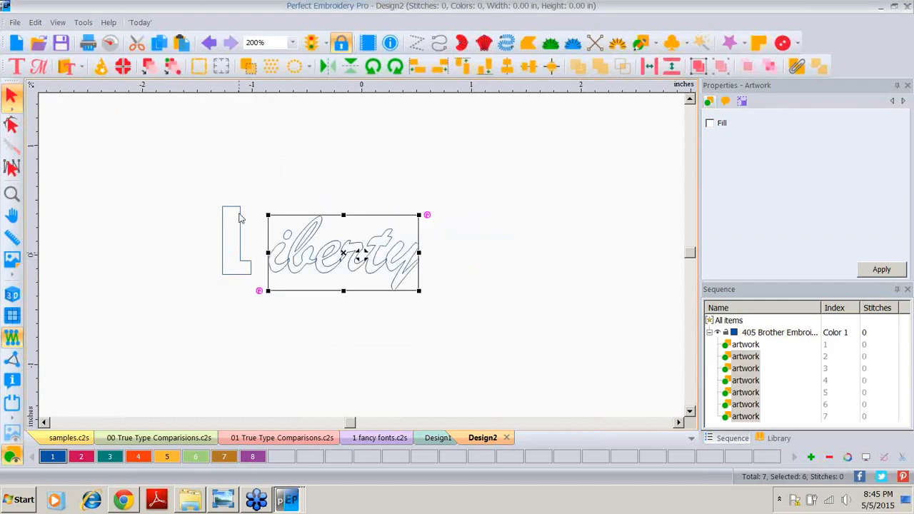
# Step: Give the L the second thread colour and scale it to 1.5 in high
pyautogui.click(240, 218)
pyautogui.click(89, 455)
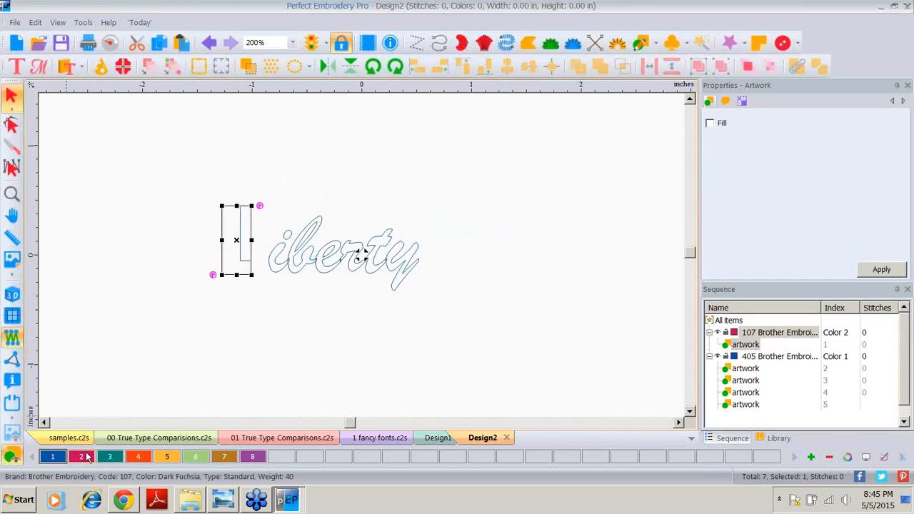
pyautogui.click(742, 102)
pyautogui.moveTo(802, 139); pyautogui.dragTo(721, 145)
pyautogui.write('1.5')
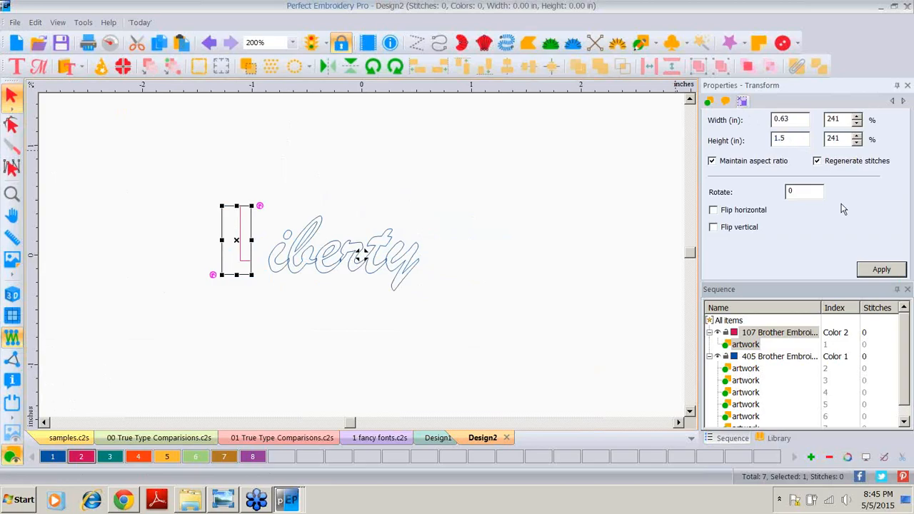
pyautogui.click(881, 269)
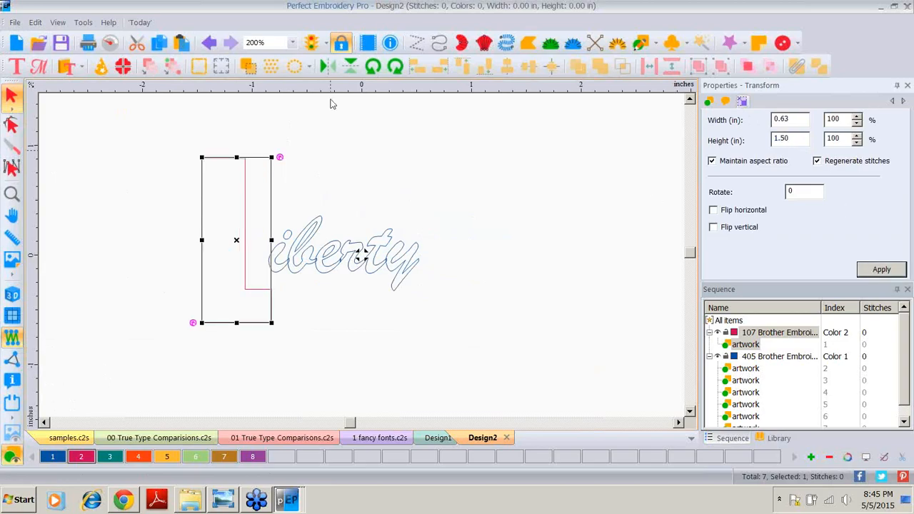
# Step: Select the liberty text and zoom in to examine its outline
pyautogui.click(346, 205)
pyautogui.moveTo(267, 197); pyautogui.dragTo(436, 298)
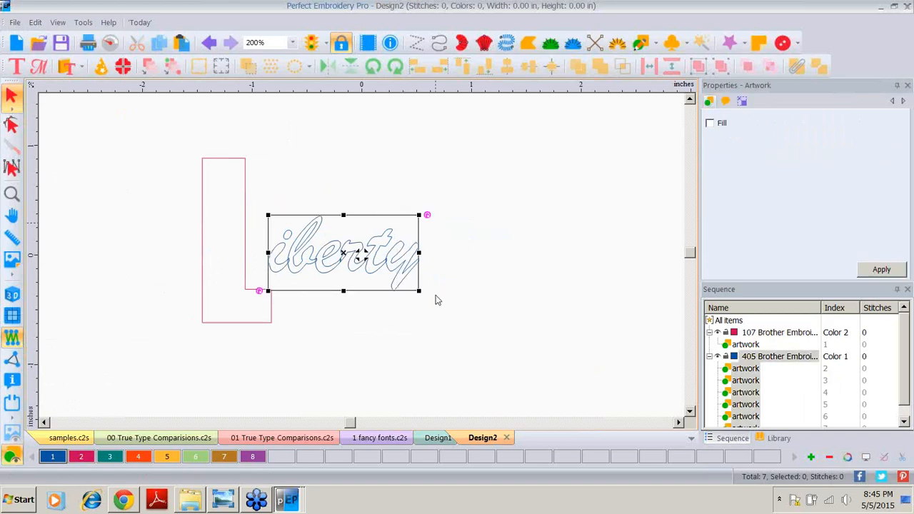
pyautogui.click(12, 195)
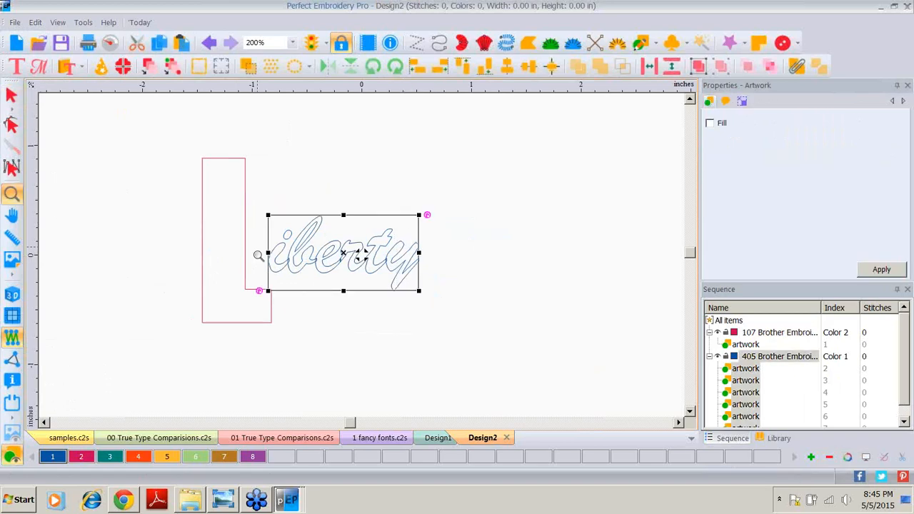
pyautogui.click(258, 255)
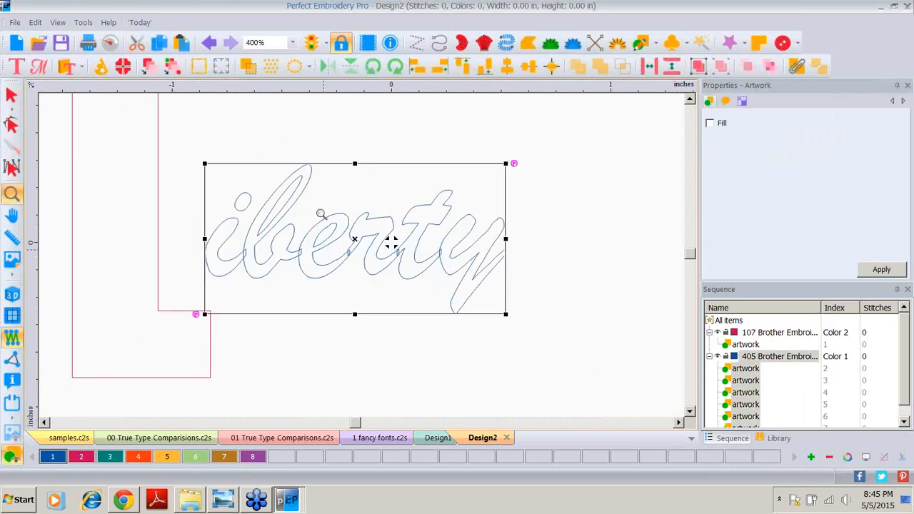
pyautogui.click(287, 269)
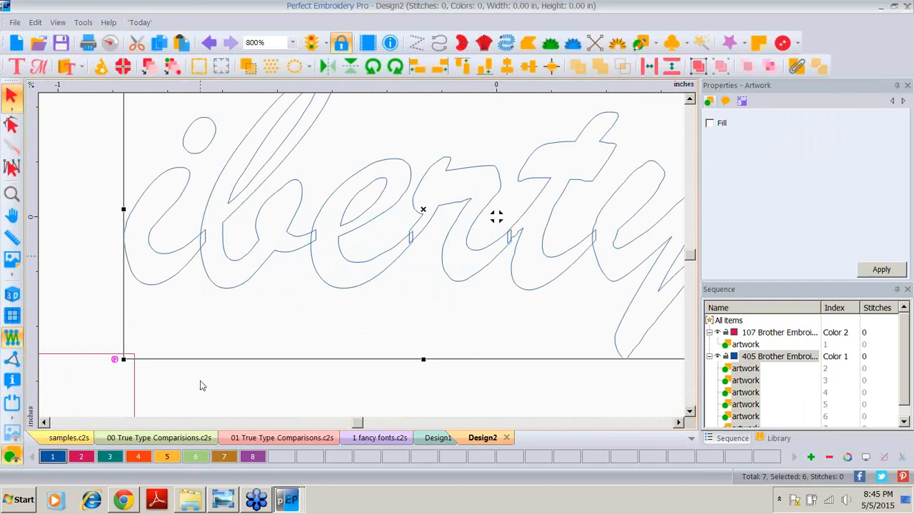
pyautogui.click(292, 43)
pyautogui.click(272, 134)
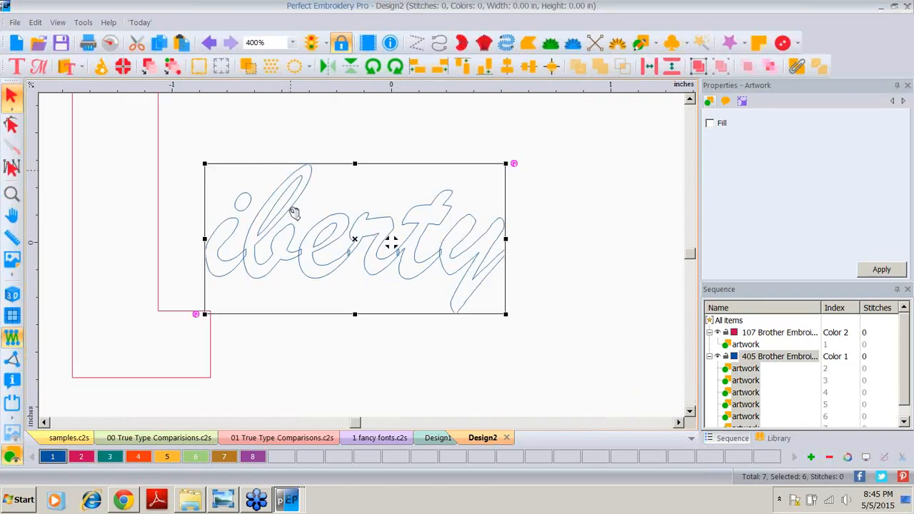
# Step: Preview the liberty text converted to Satin stitches, then undo the conversion
pyautogui.rightClick(293, 212)
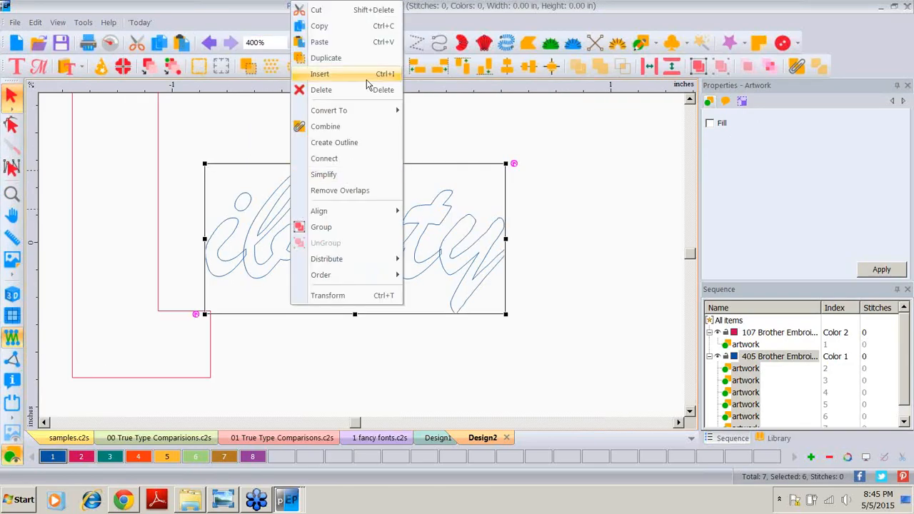
pyautogui.moveTo(356, 112)
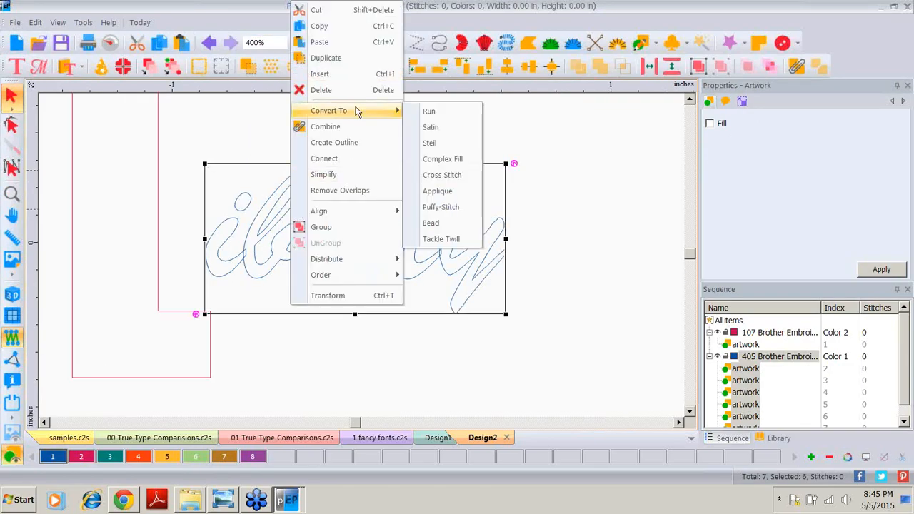
pyautogui.click(439, 129)
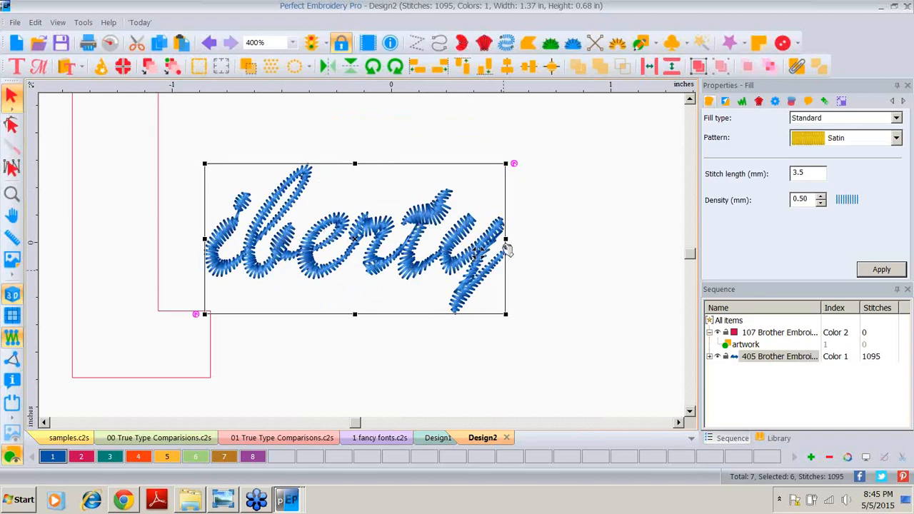
pyautogui.click(206, 44)
# Step: Preview the liberty text converted to Run stitches, then undo that conversion as well
pyautogui.rightClick(388, 243)
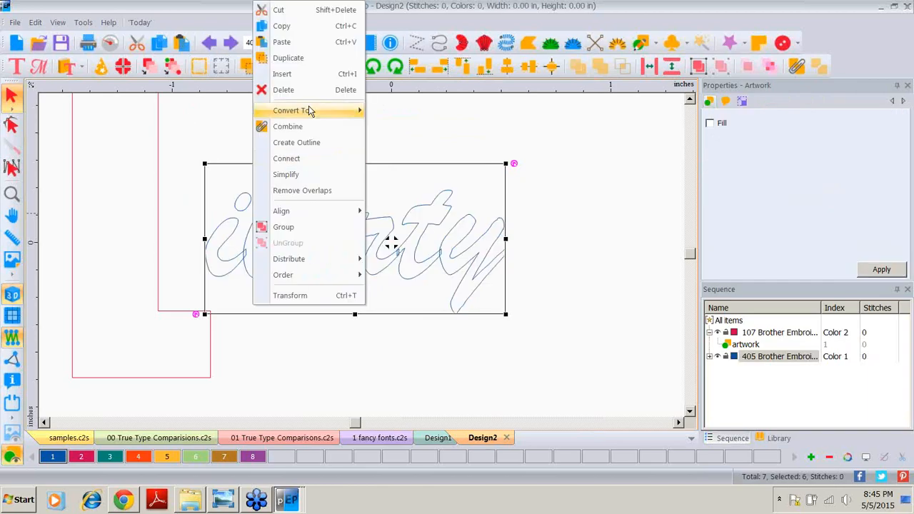
pyautogui.moveTo(361, 111)
pyautogui.click(410, 108)
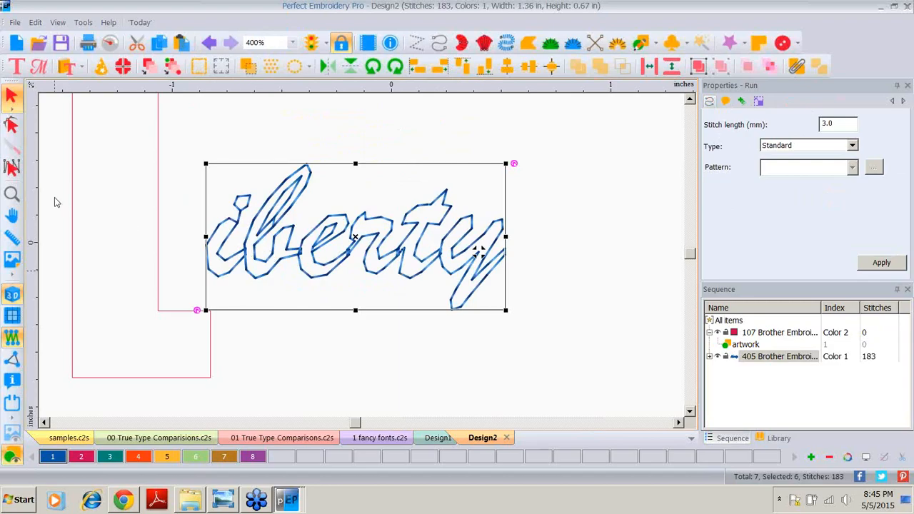
pyautogui.click(11, 212)
pyautogui.click(208, 45)
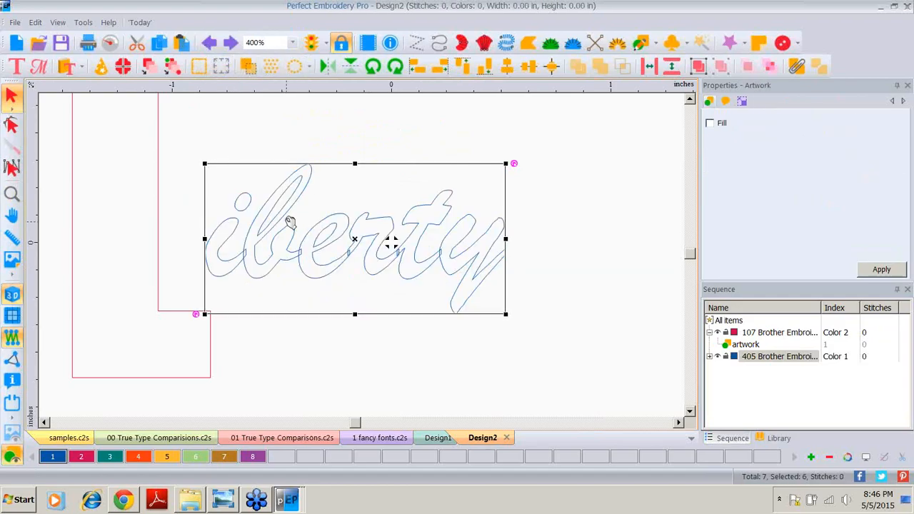
# Step: Select the t and y outlines of liberty together and weld them into one path
pyautogui.click(538, 163)
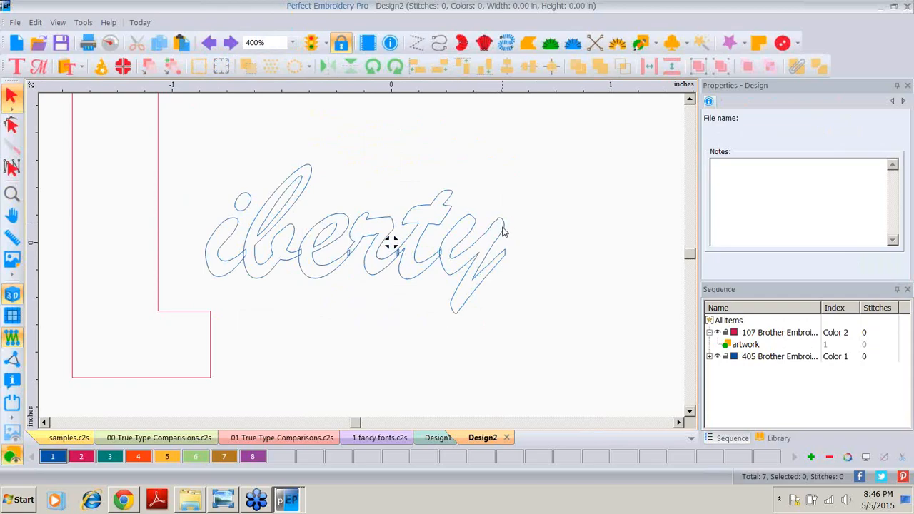
pyautogui.click(503, 229)
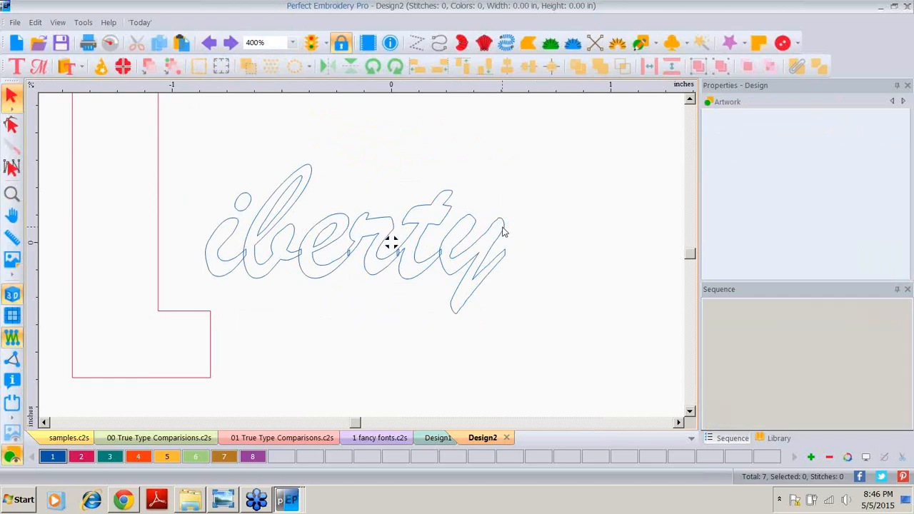
pyautogui.keyDown('shift'); pyautogui.click(438, 203); pyautogui.keyUp('shift')
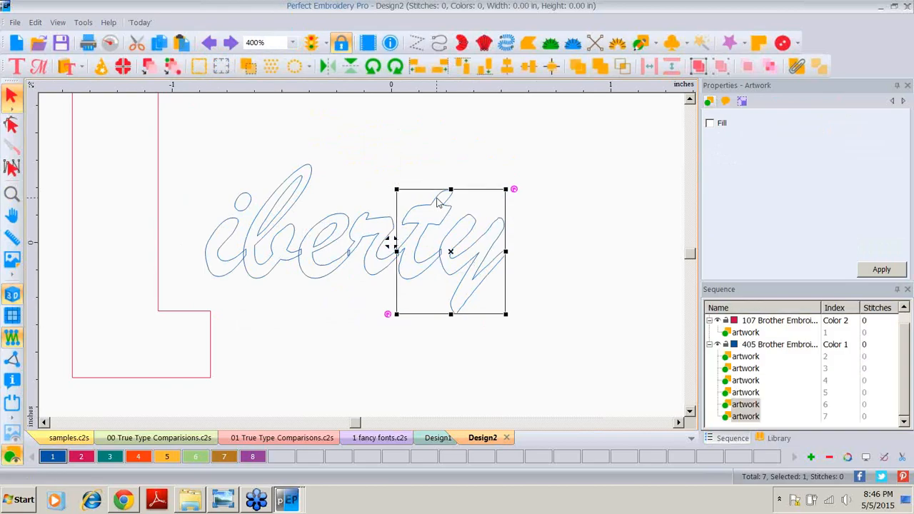
pyautogui.click(600, 68)
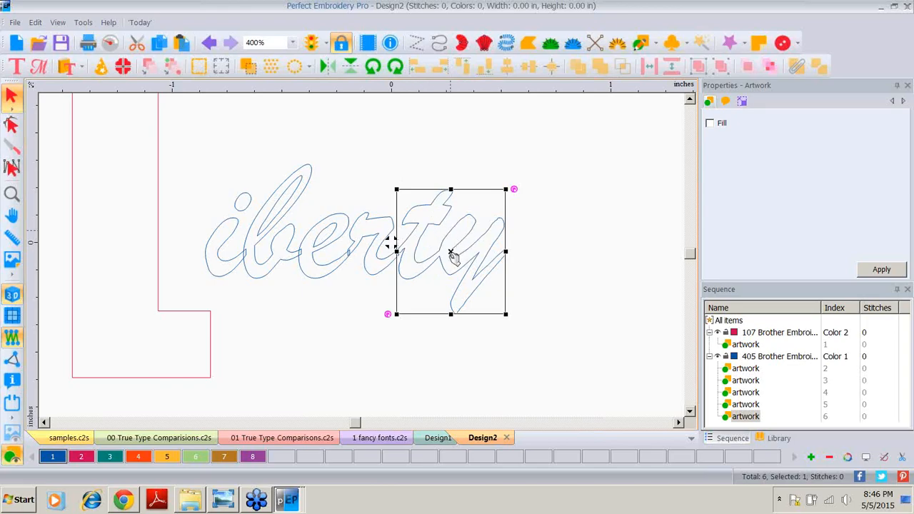
# Step: Weld the remaining liberty letters one after another into a single outline path
pyautogui.keyDown('shift'); pyautogui.click(372, 222); pyautogui.keyUp('shift')
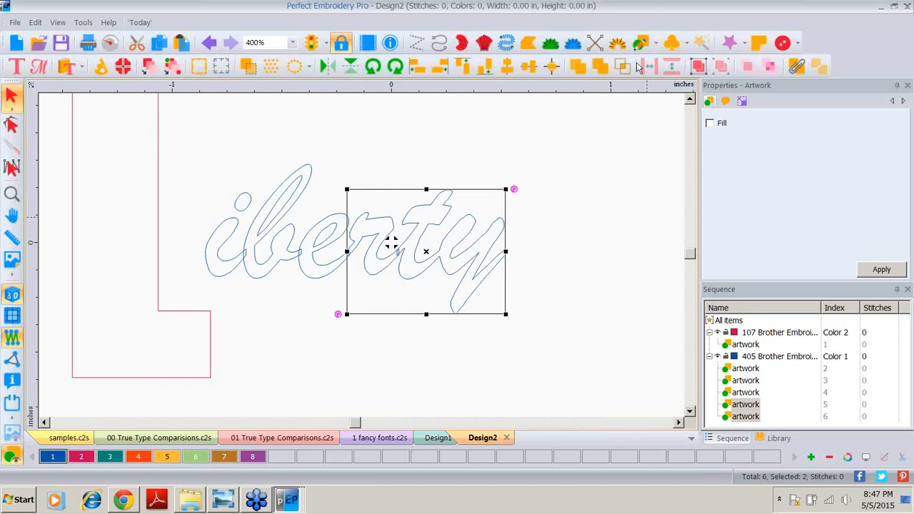
pyautogui.click(604, 67)
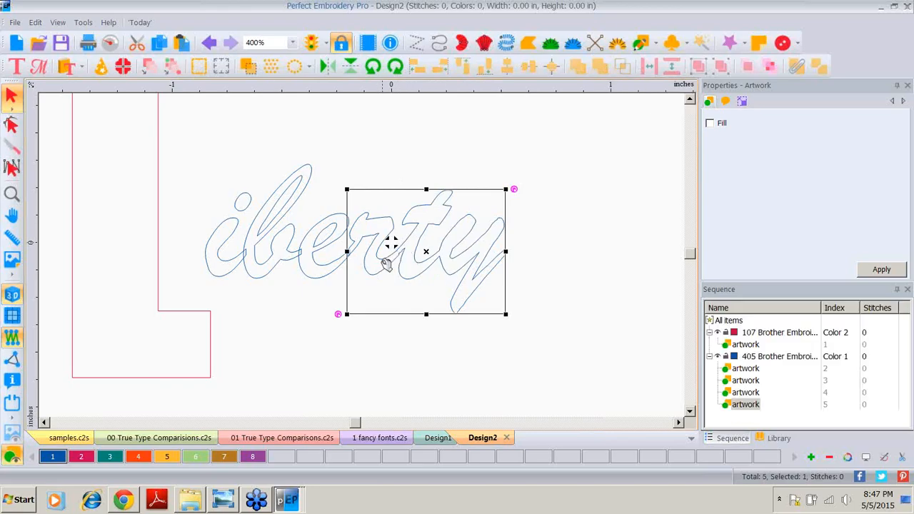
pyautogui.keyDown('shift'); pyautogui.click(318, 281); pyautogui.keyUp('shift')
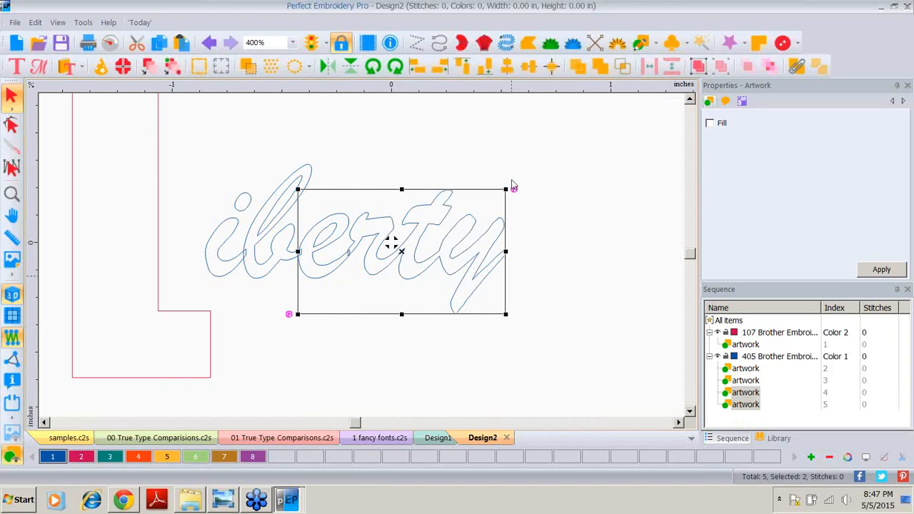
pyautogui.click(599, 68)
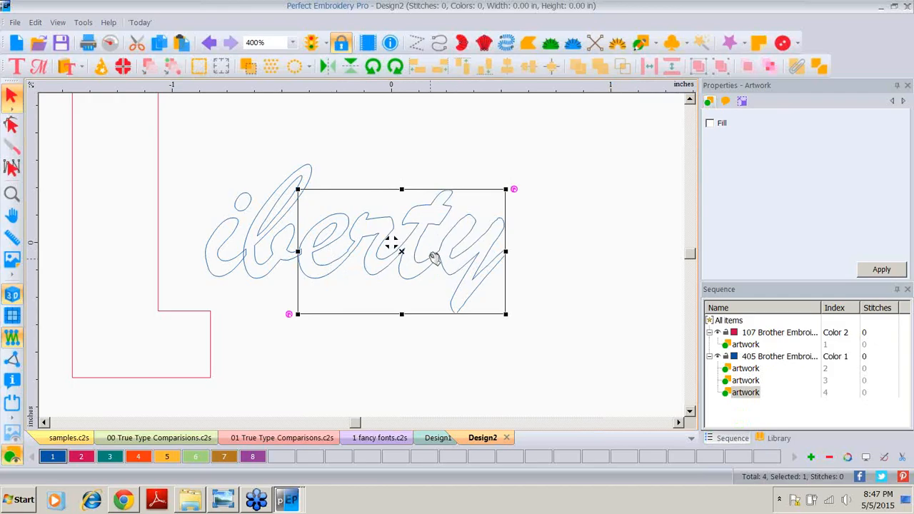
pyautogui.keyDown('shift'); pyautogui.click(264, 282); pyautogui.keyUp('shift')
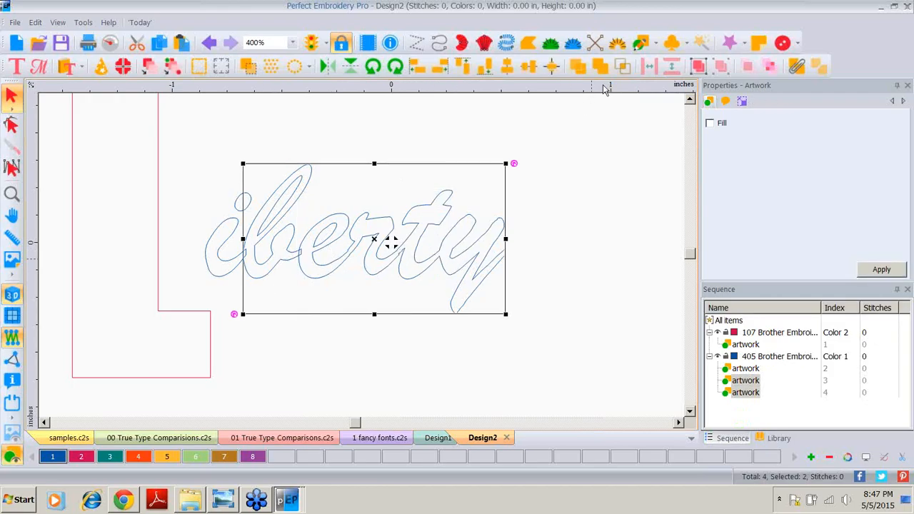
pyautogui.click(600, 68)
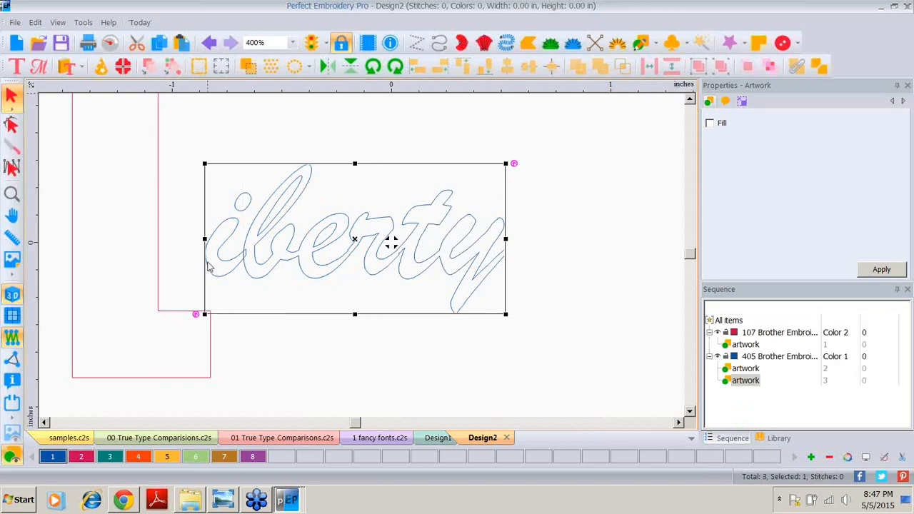
pyautogui.click(600, 68)
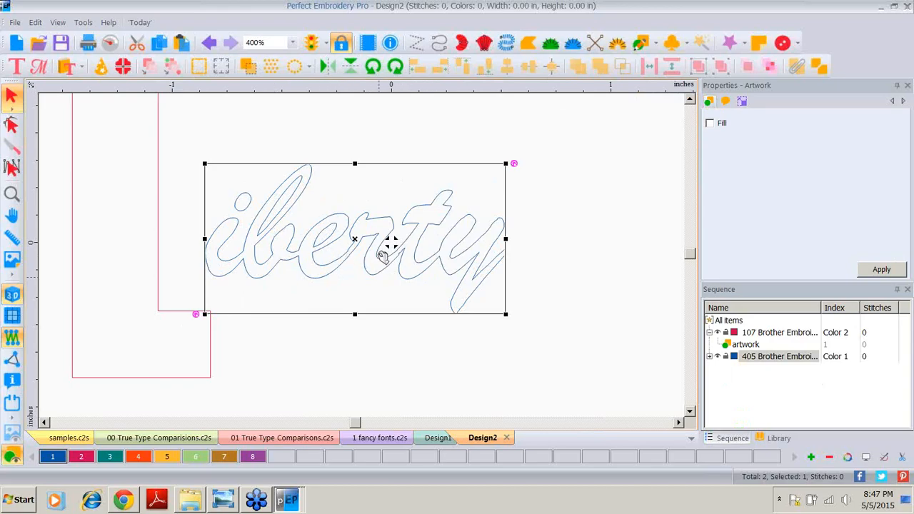
# Step: Convert the welded liberty outline to Run stitches and move it beside the L's lower stem at 200% zoom
pyautogui.rightClick(337, 233)
pyautogui.moveTo(364, 111)
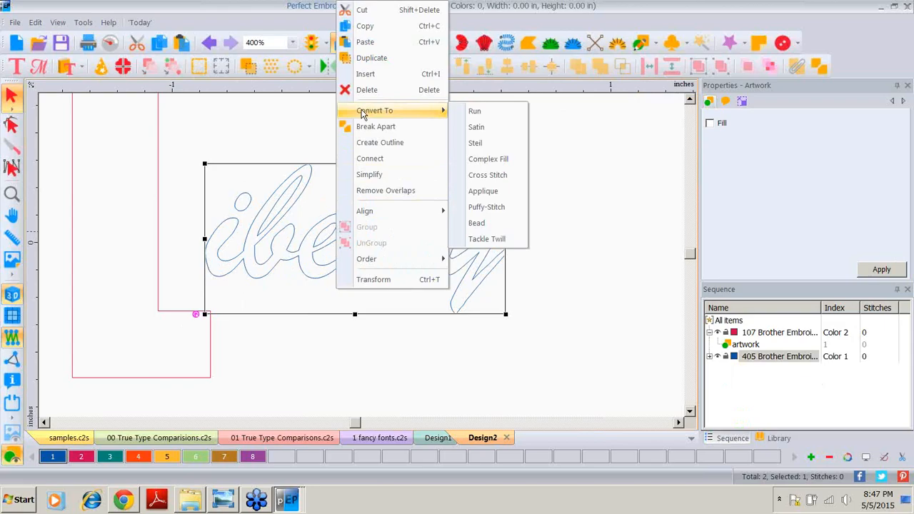
pyautogui.click(532, 110)
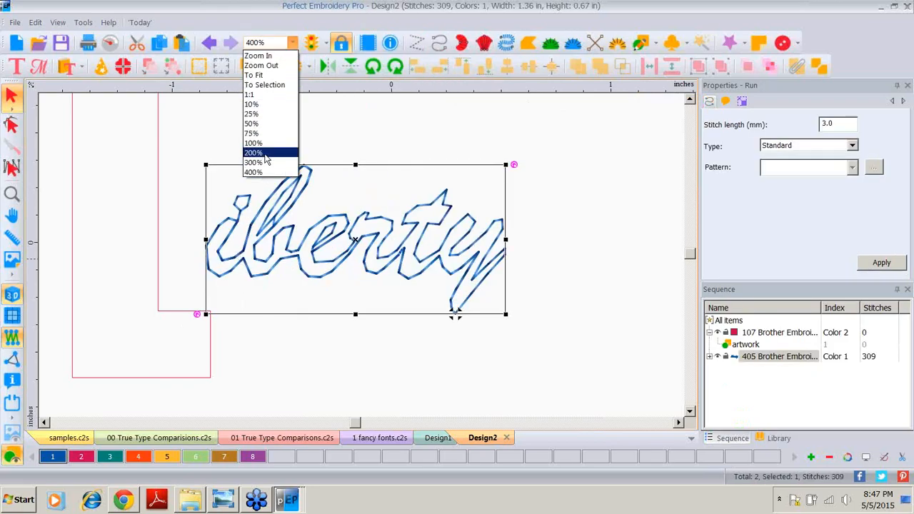
pyautogui.click(264, 154)
pyautogui.moveTo(323, 257); pyautogui.dragTo(370, 290)
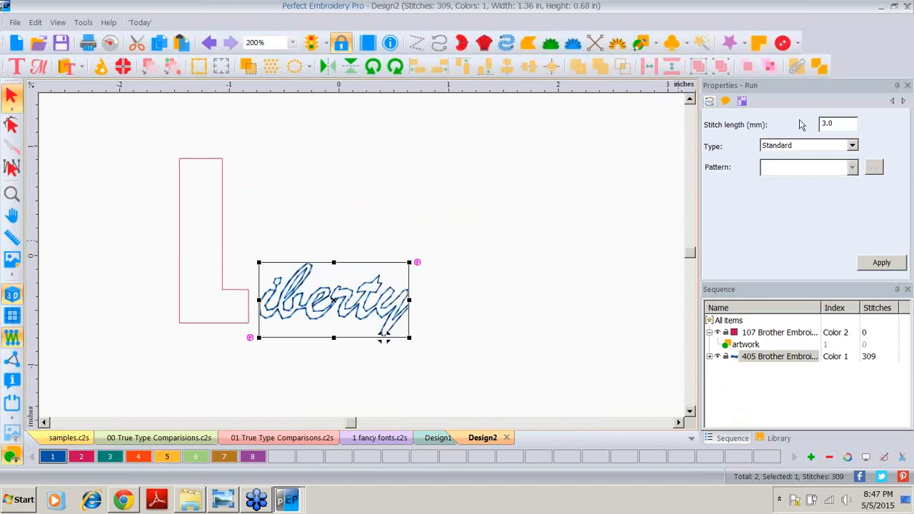
# Step: Set the run stitch length of liberty to 2.0 mm and apply it
pyautogui.doubleClick(836, 125)
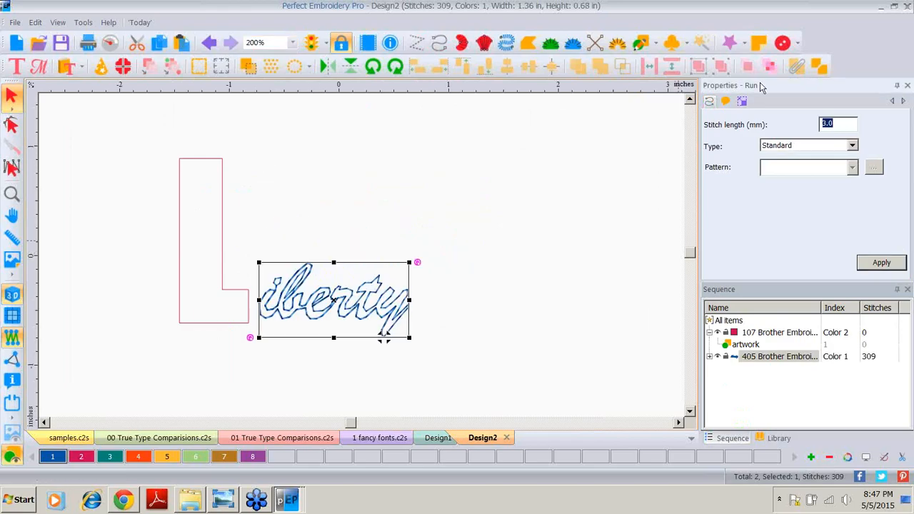
pyautogui.write('2')
pyautogui.click(877, 263)
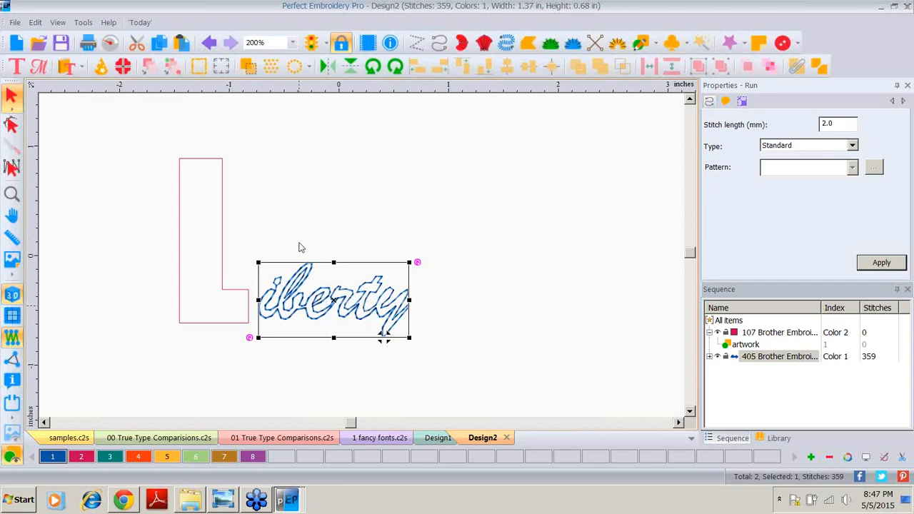
# Step: Start a new design and import the TrueType text USA in the Arial Black font
pyautogui.click(18, 42)
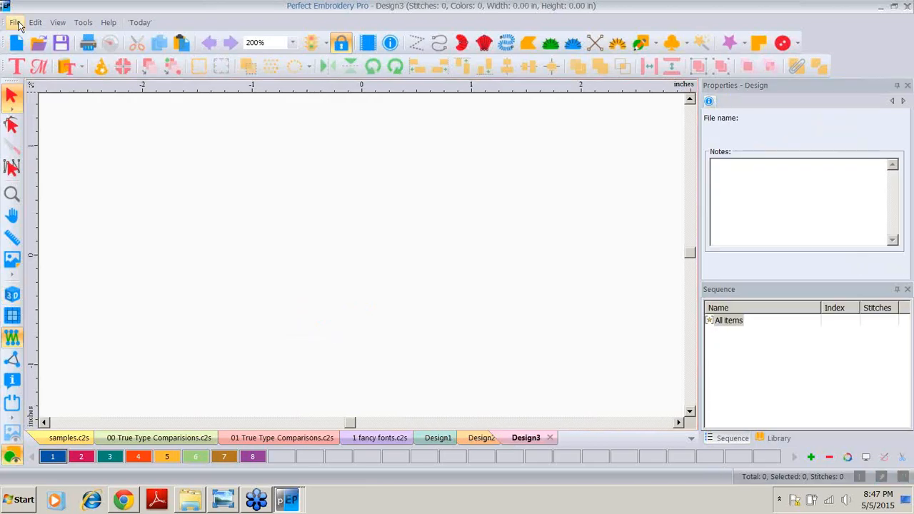
pyautogui.click(16, 23)
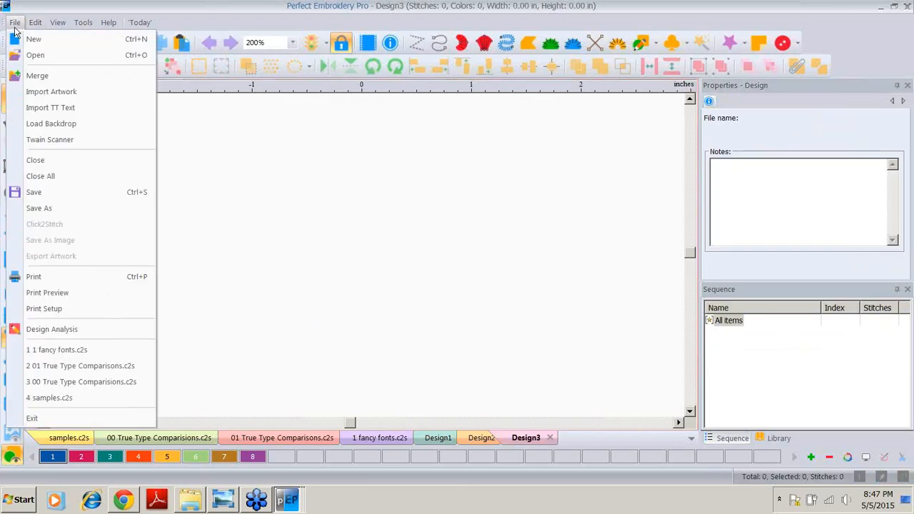
pyautogui.click(44, 108)
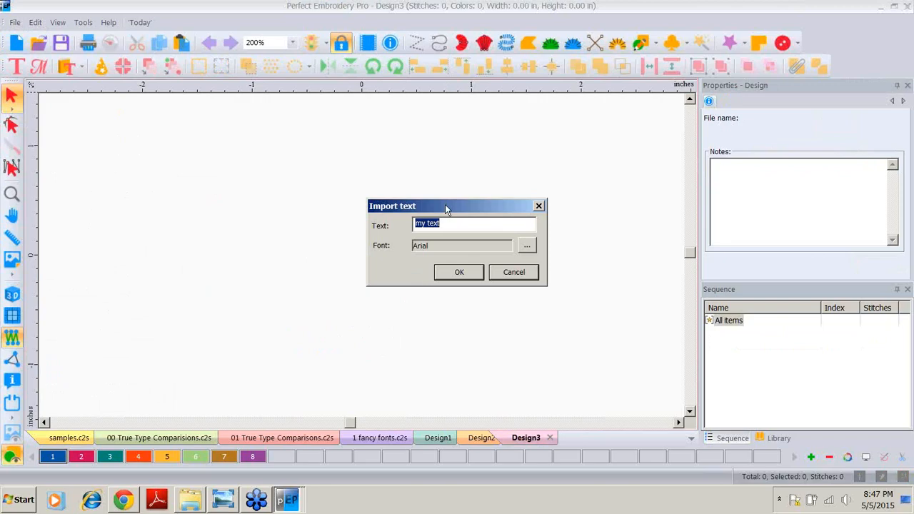
pyautogui.write('USA')
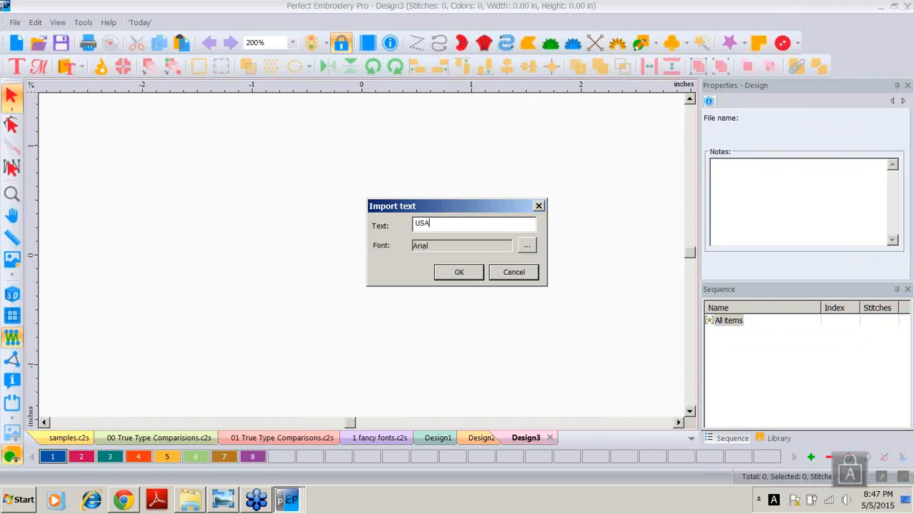
pyautogui.click(526, 246)
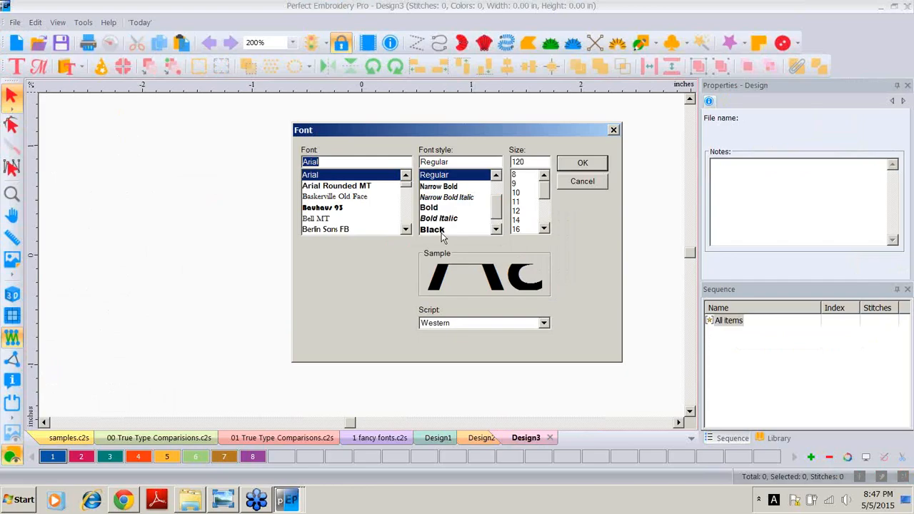
pyautogui.click(437, 229)
pyautogui.click(580, 162)
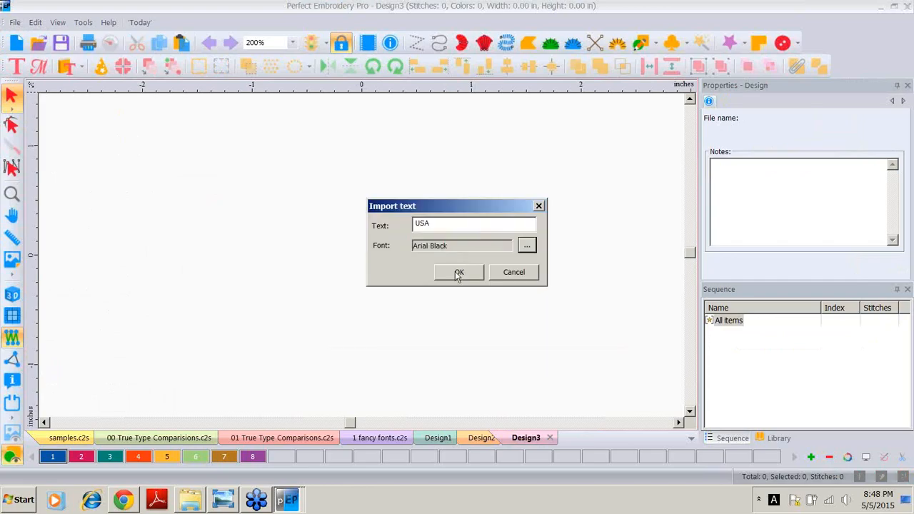
pyautogui.click(456, 271)
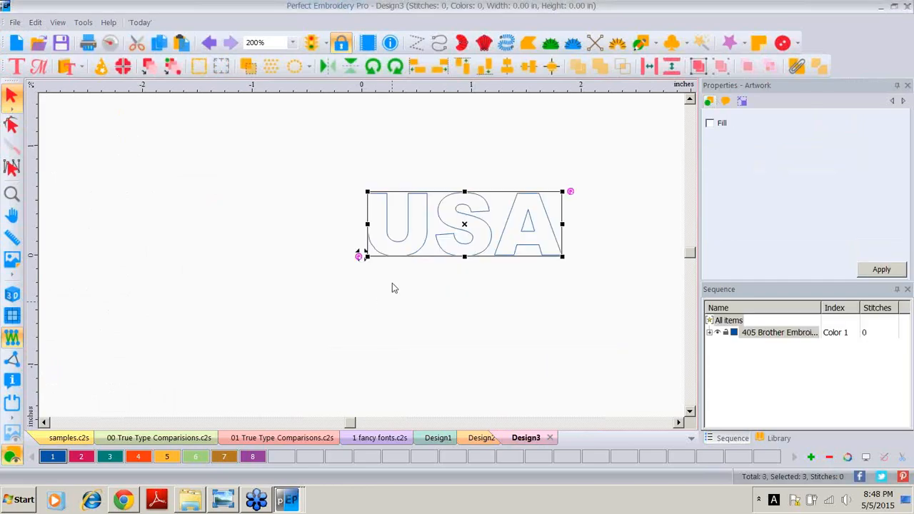
# Step: Resize the USA text to 1.5 in high with aspect ratio maintained
pyautogui.click(742, 101)
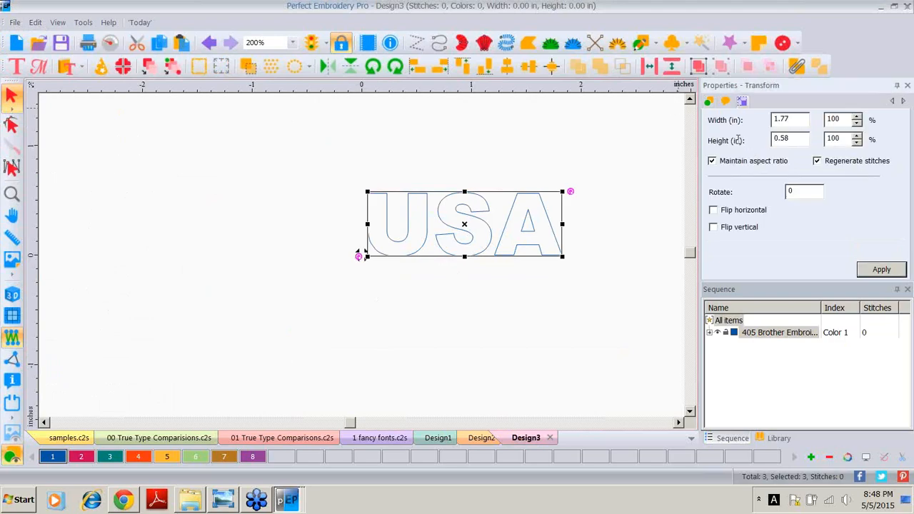
pyautogui.write('1.5')
pyautogui.click(881, 270)
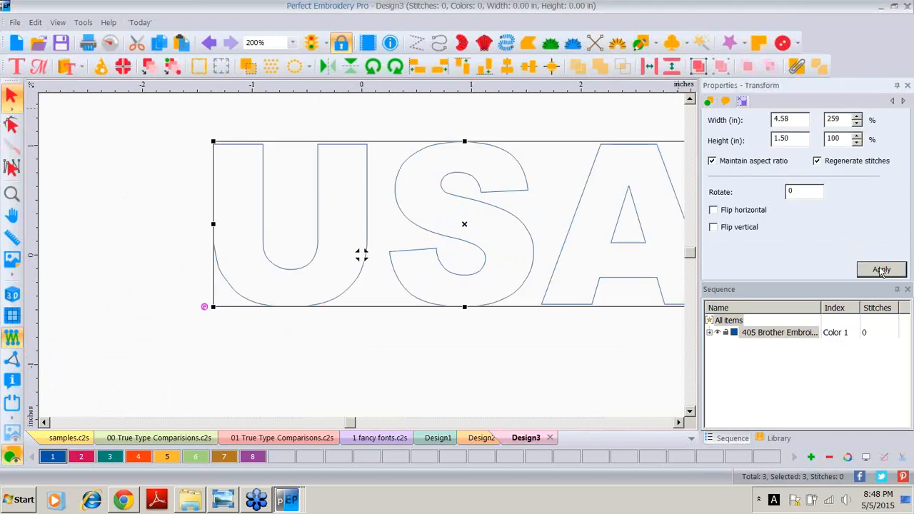
# Step: Insert star shape 17 from the Text Designs catalog into the design
pyautogui.click(679, 422)
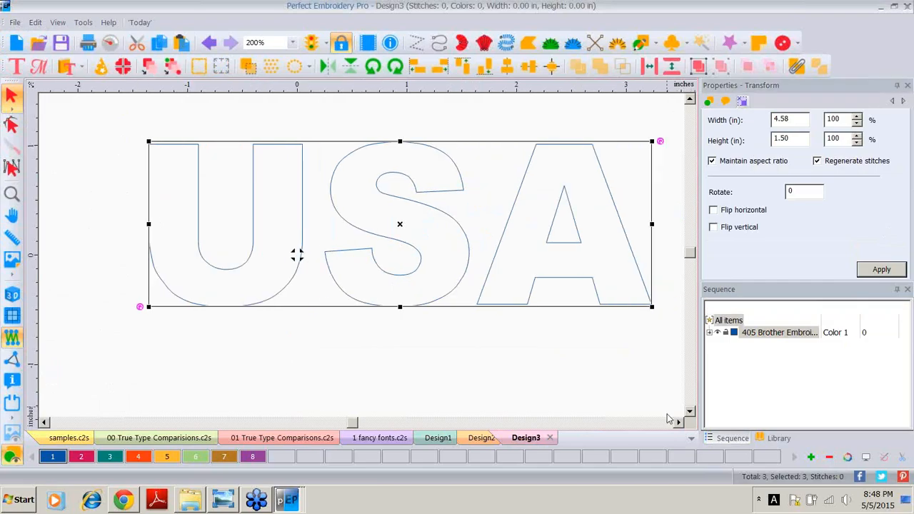
pyautogui.click(668, 414)
pyautogui.click(689, 412)
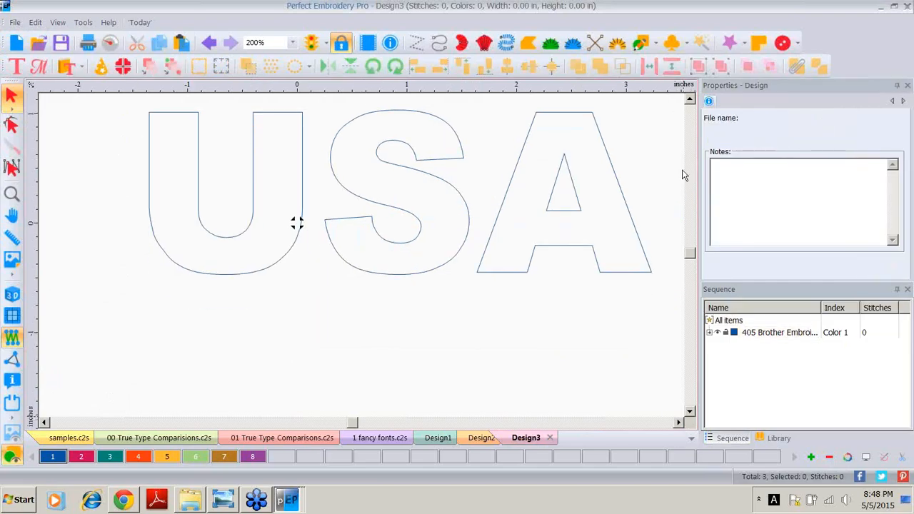
pyautogui.click(691, 101)
pyautogui.click(690, 100)
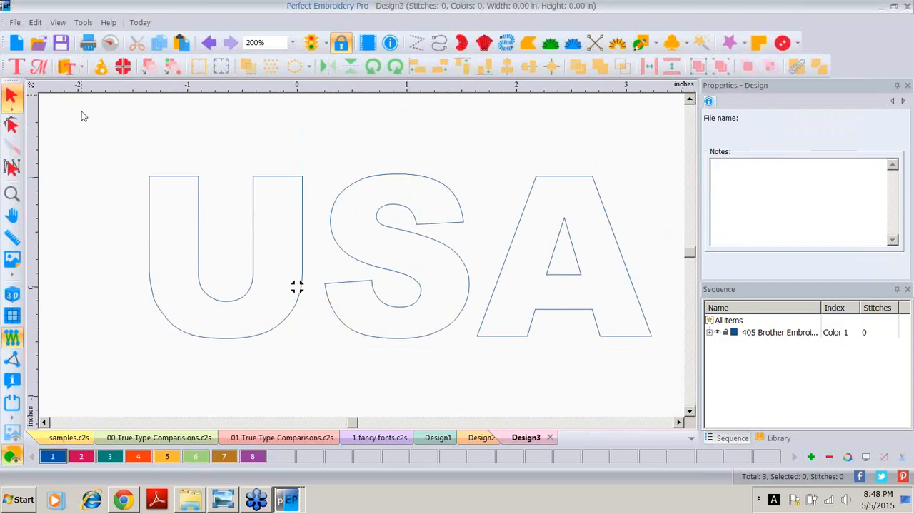
pyautogui.click(69, 67)
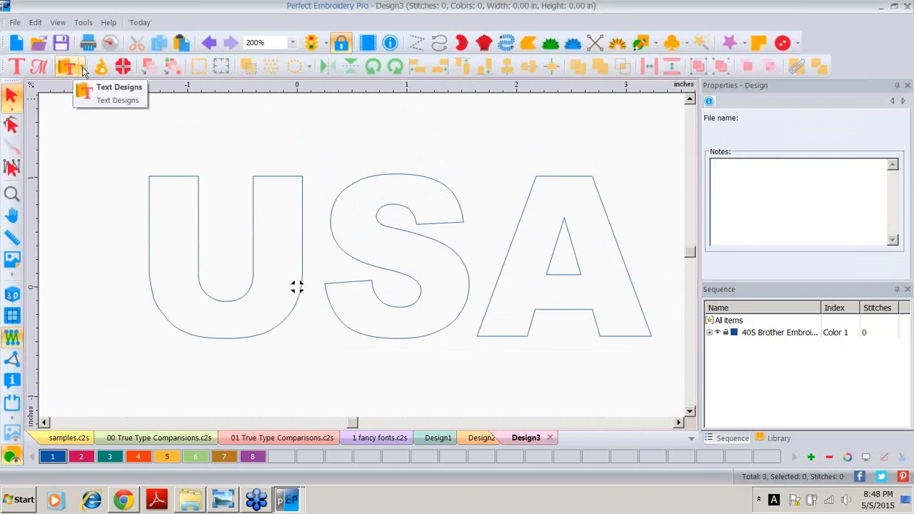
pyautogui.click(82, 68)
pyautogui.click(98, 102)
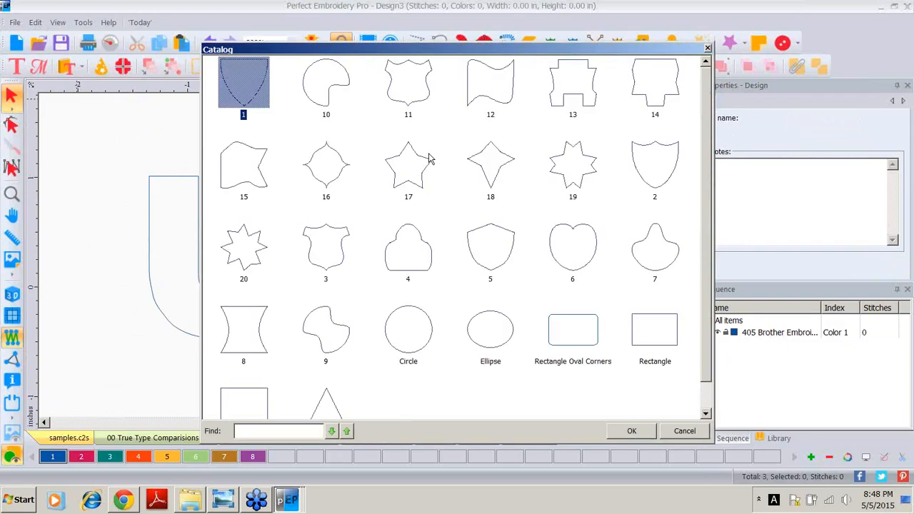
pyautogui.doubleClick(419, 159)
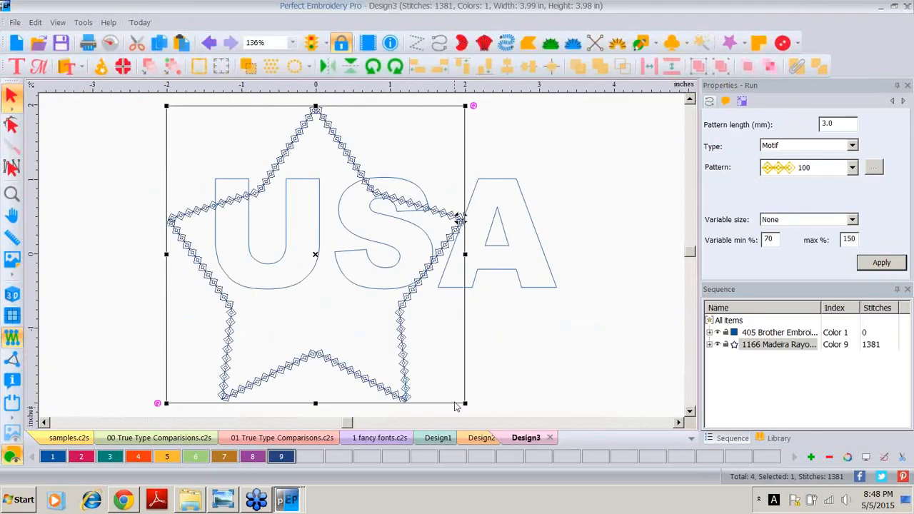
# Step: Convert the star back to artwork and assign it colour 2
pyautogui.rightClick(402, 303)
pyautogui.moveTo(492, 138)
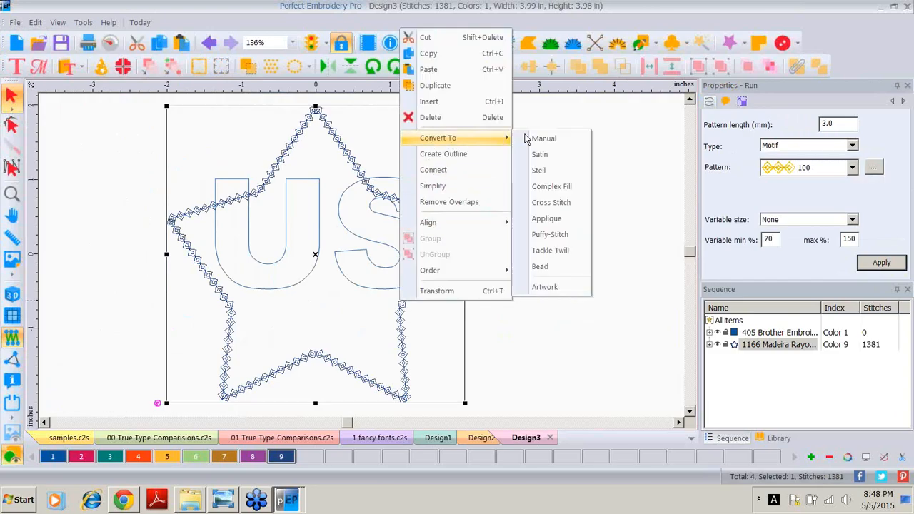
pyautogui.click(537, 288)
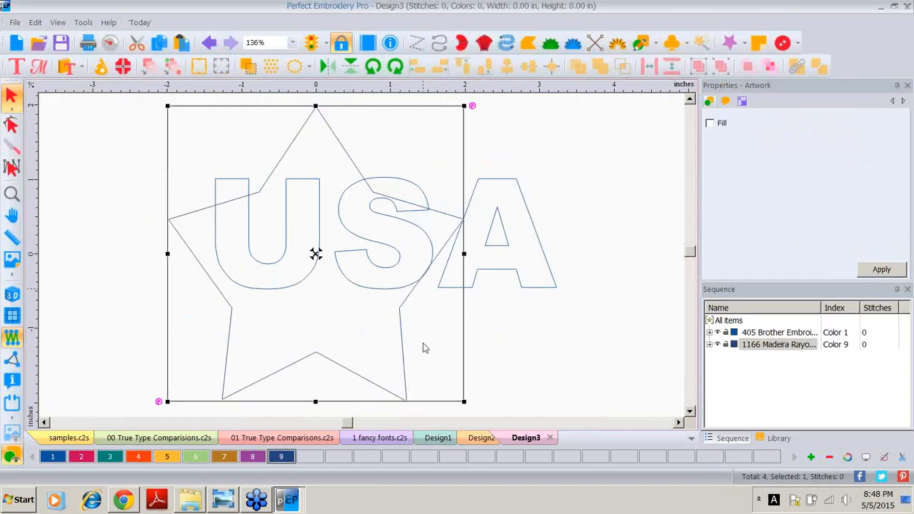
pyautogui.click(79, 460)
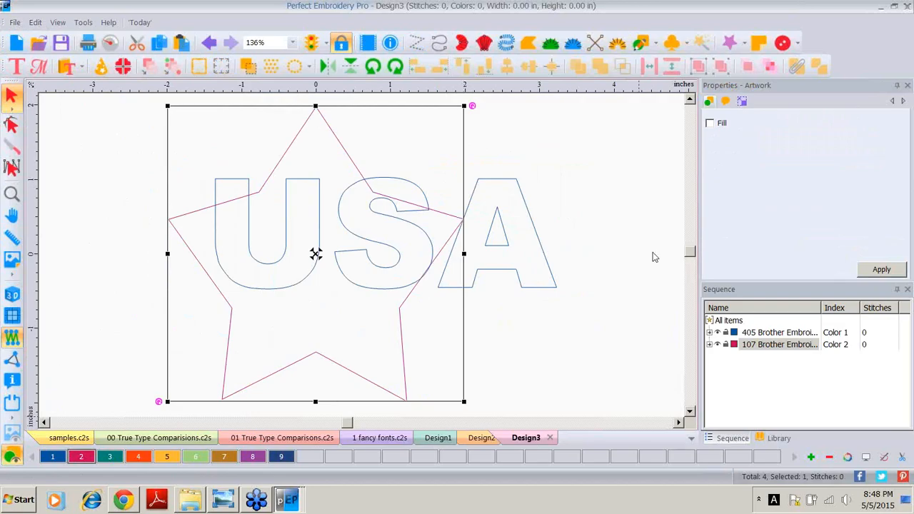
# Step: Scale the star to 0.5 in and move it above the left stem of the U
pyautogui.click(747, 102)
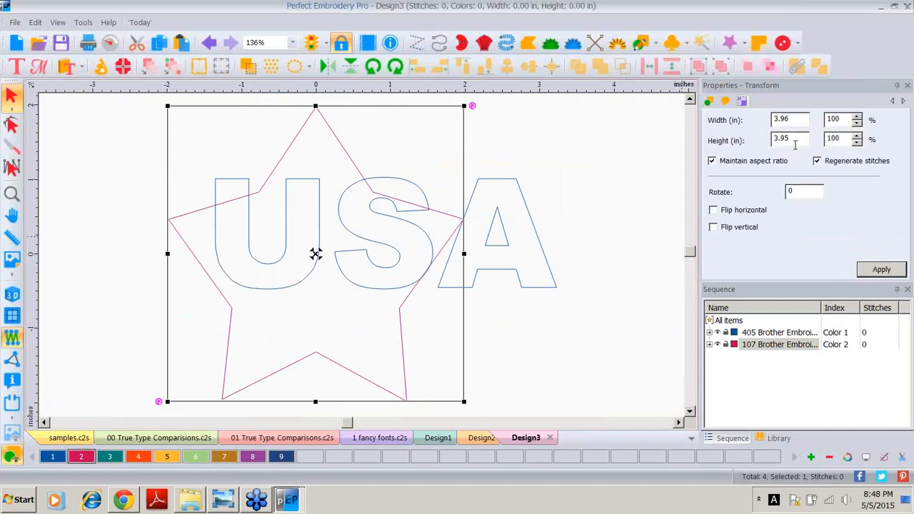
pyautogui.moveTo(795, 142); pyautogui.dragTo(699, 145)
pyautogui.write('.5')
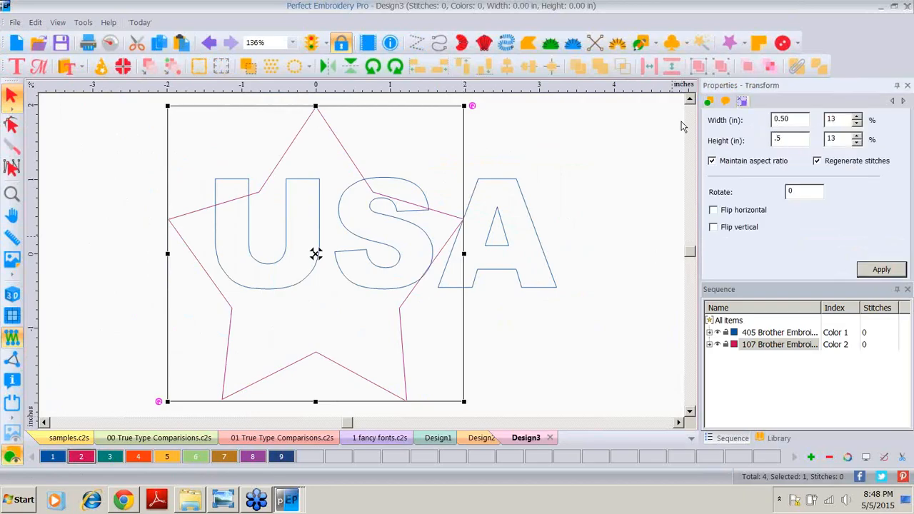
pyautogui.click(877, 273)
pyautogui.moveTo(318, 252); pyautogui.dragTo(245, 157)
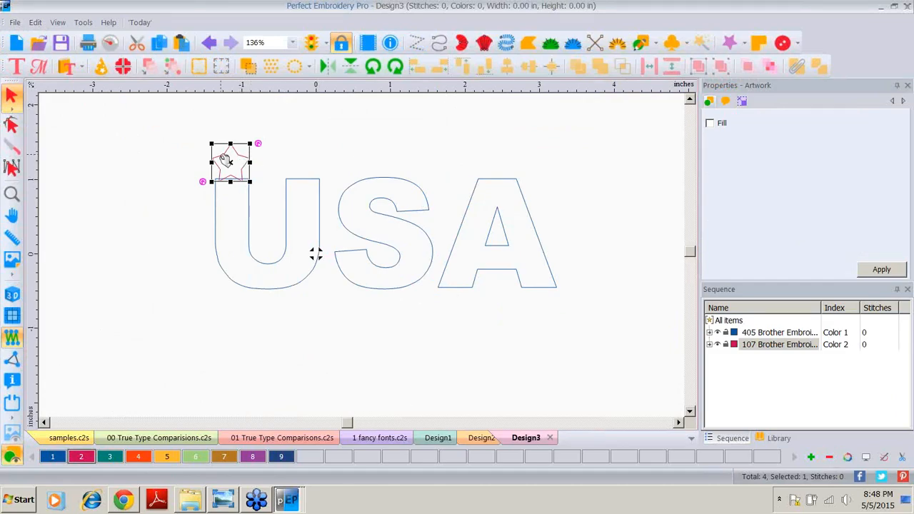
# Step: Duplicate the star and place the copy above the right stem of the U
pyautogui.rightClick(240, 153)
pyautogui.click(246, 156)
pyautogui.moveTo(246, 158); pyautogui.dragTo(316, 160)
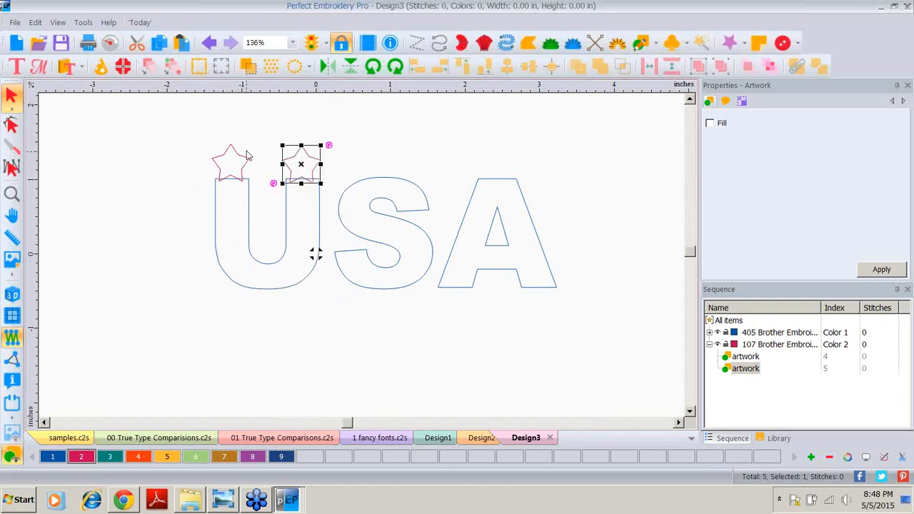
# Step: Duplicate the star again and place the new copy over the top of the S
pyautogui.rightClick(247, 151)
pyautogui.click(275, 193)
pyautogui.moveTo(235, 158); pyautogui.dragTo(378, 172)
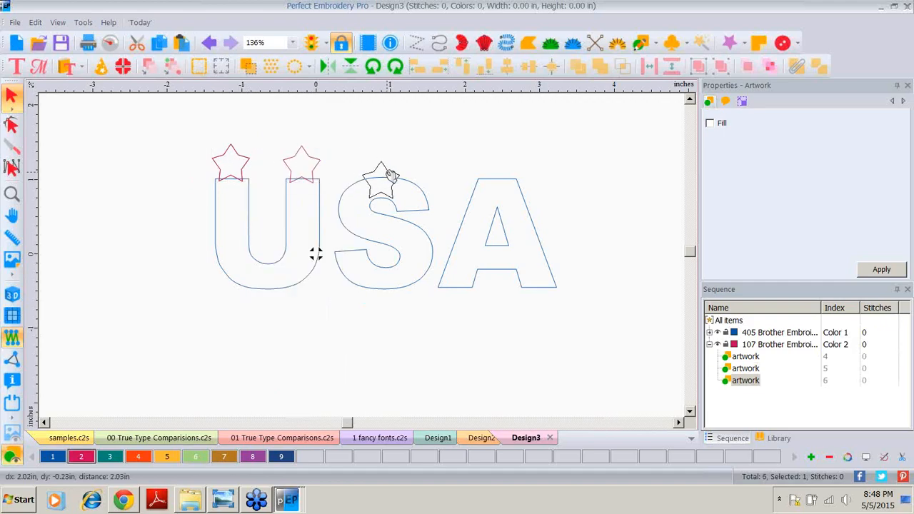
# Step: Duplicate the star and place the copy inside the top of the A
pyautogui.rightClick(234, 158)
pyautogui.click(261, 197)
pyautogui.moveTo(240, 157); pyautogui.dragTo(508, 198)
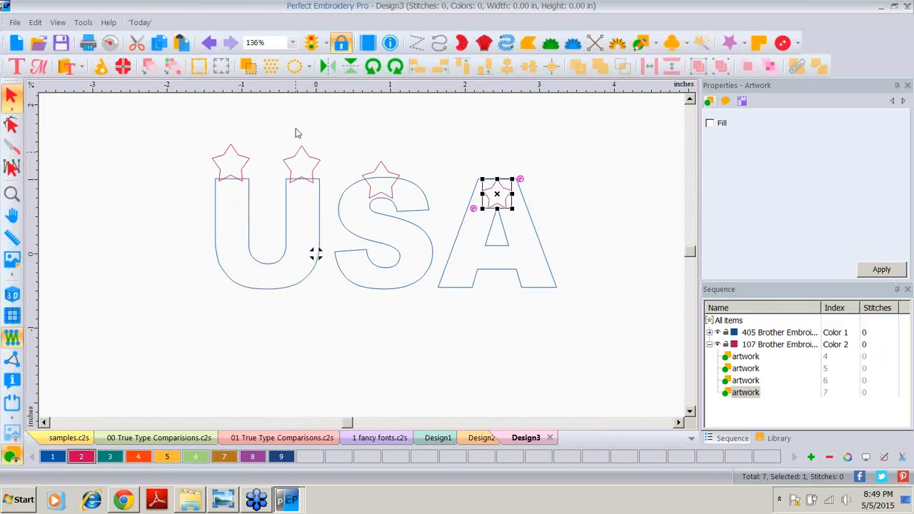
# Step: Weld the star above the right stem into the U
pyautogui.click(294, 175)
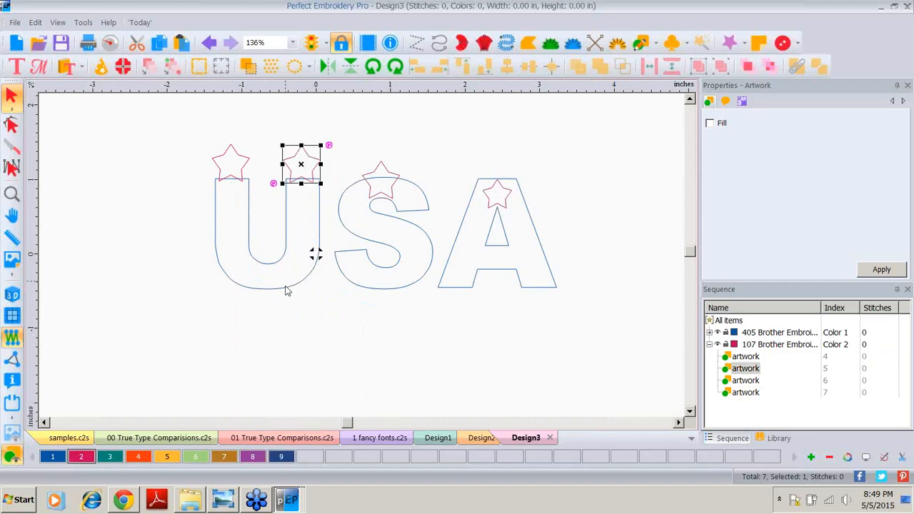
pyautogui.keyDown('ctrl'); pyautogui.click(282, 289); pyautogui.keyUp('ctrl')
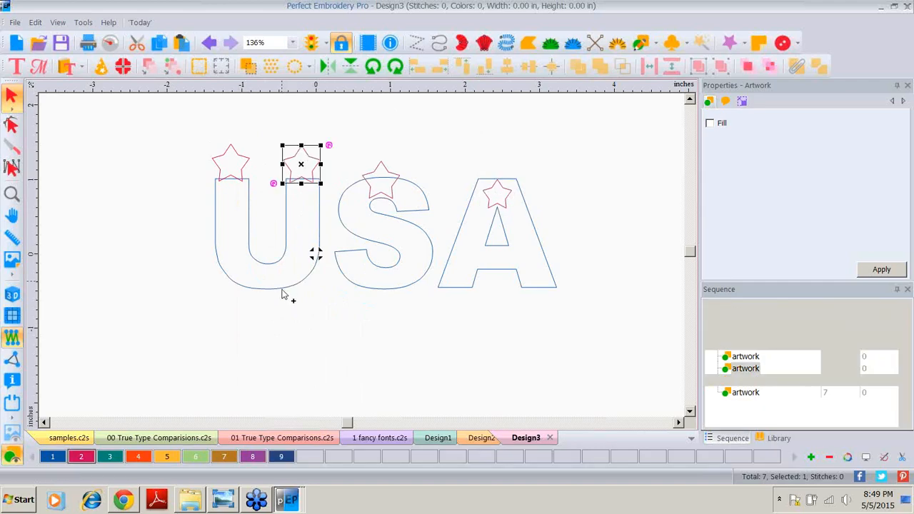
pyautogui.keyDown('ctrl'); pyautogui.click(282, 292); pyautogui.keyUp('ctrl')
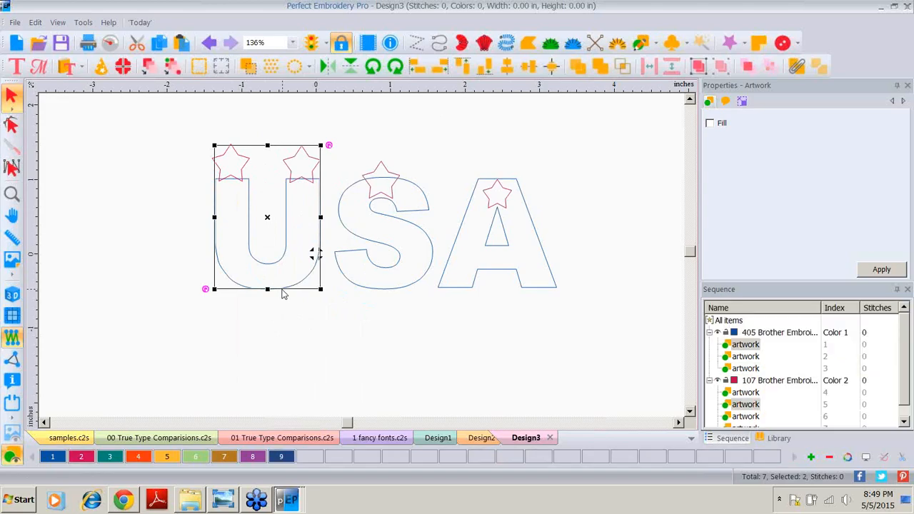
pyautogui.click(182, 241)
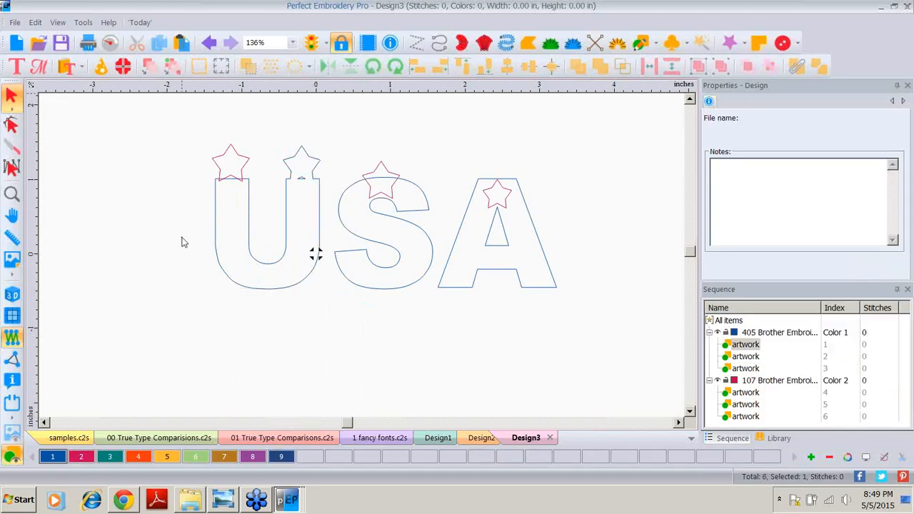
# Step: Weld the star above the left stem into the U as well
pyautogui.click(251, 253)
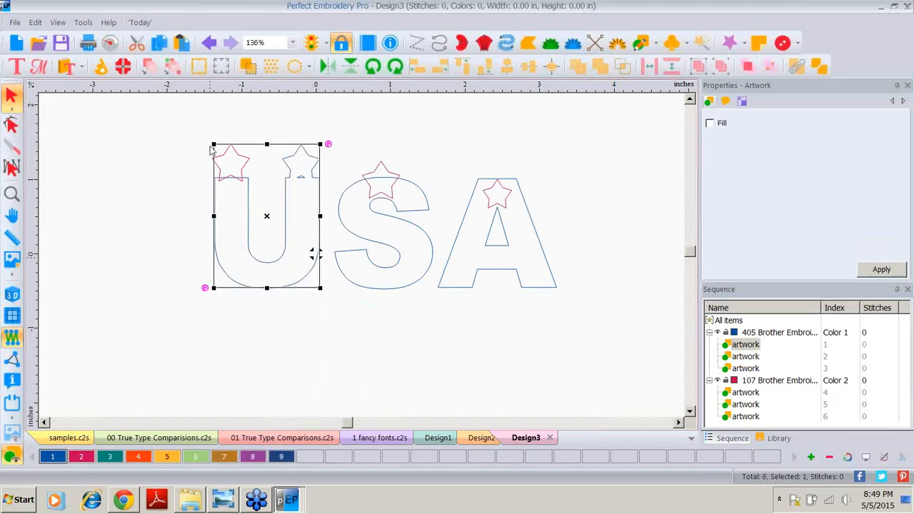
pyautogui.click(248, 161)
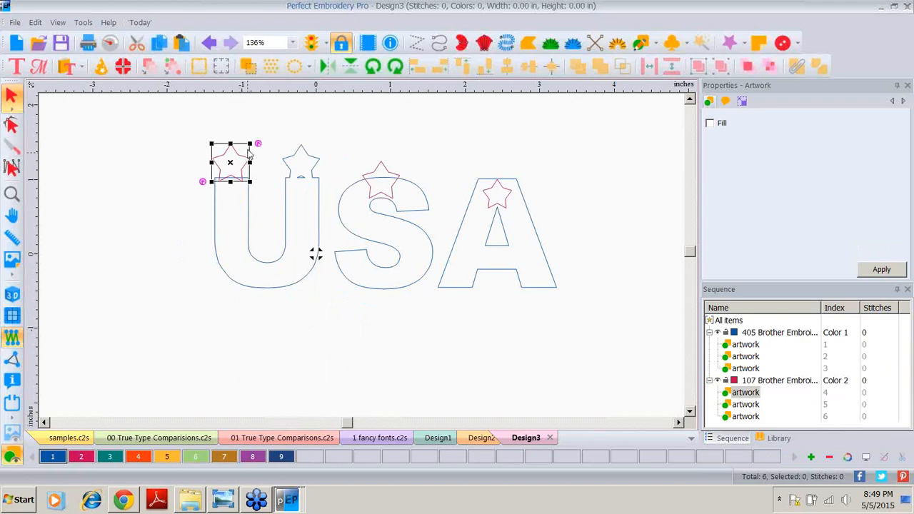
pyautogui.keyDown('shift'); pyautogui.click(246, 227); pyautogui.keyUp('shift')
pyautogui.click(581, 66)
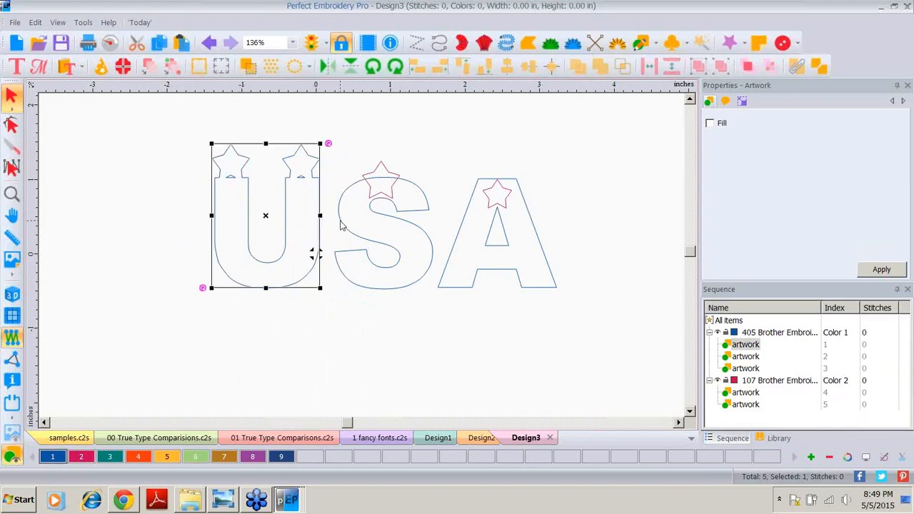
# Step: Try to trim the S with the star overlapping its top
pyautogui.moveTo(331, 115); pyautogui.dragTo(455, 315)
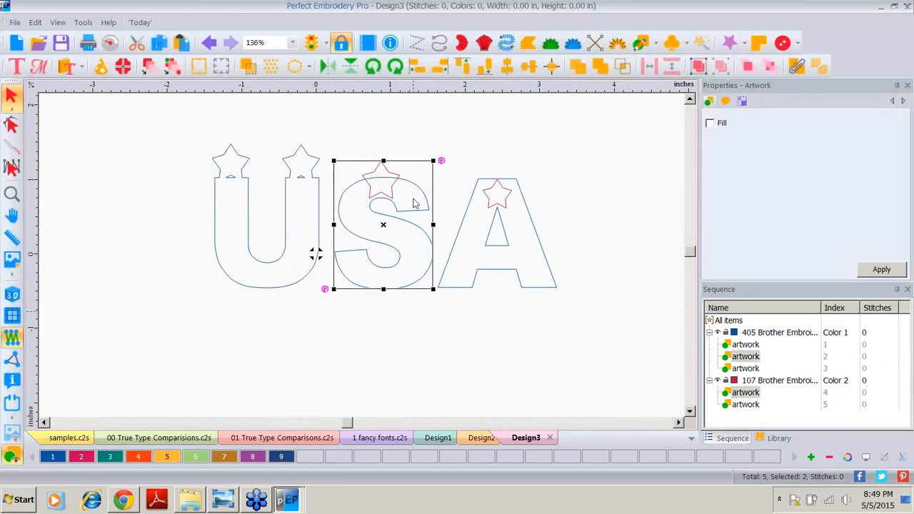
pyautogui.click(577, 68)
pyautogui.click(391, 158)
pyautogui.moveTo(385, 164); pyautogui.dragTo(389, 147)
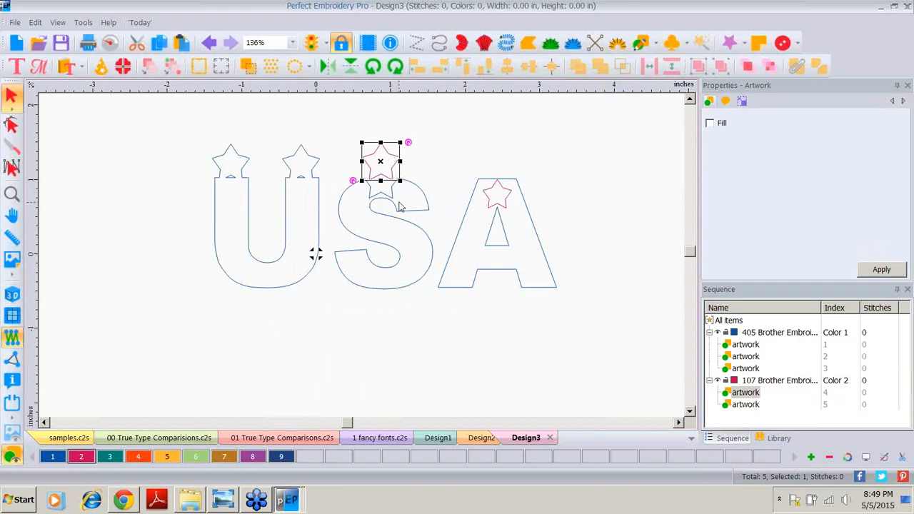
pyautogui.click(211, 45)
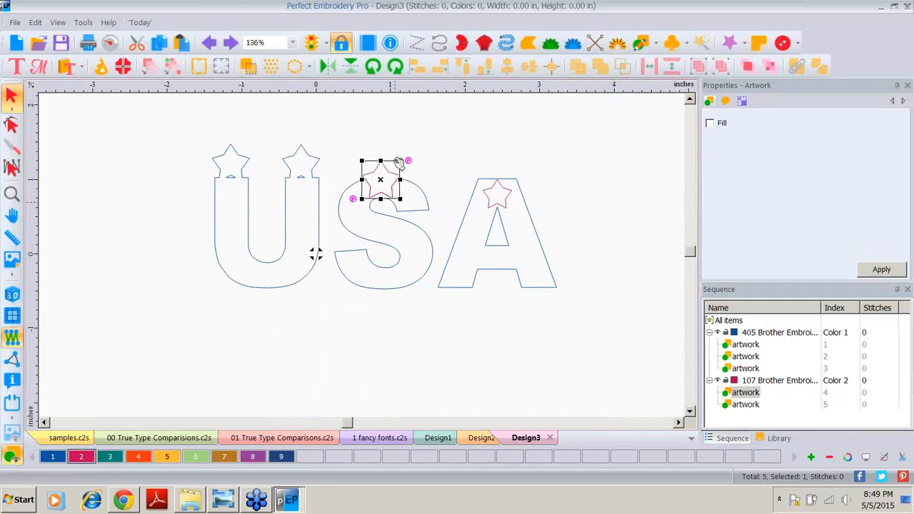
# Step: Combine the A with its inner star to cut a star-shaped opening
pyautogui.moveTo(436, 134); pyautogui.dragTo(580, 315)
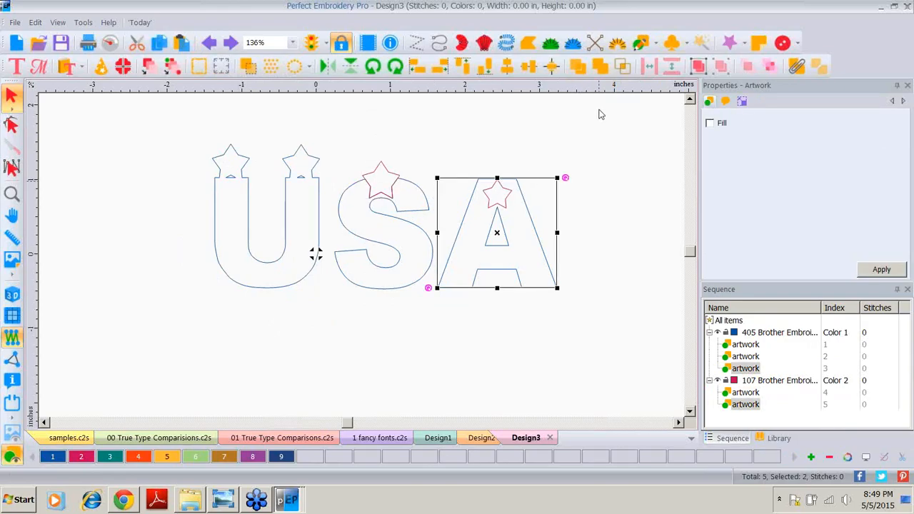
pyautogui.click(797, 66)
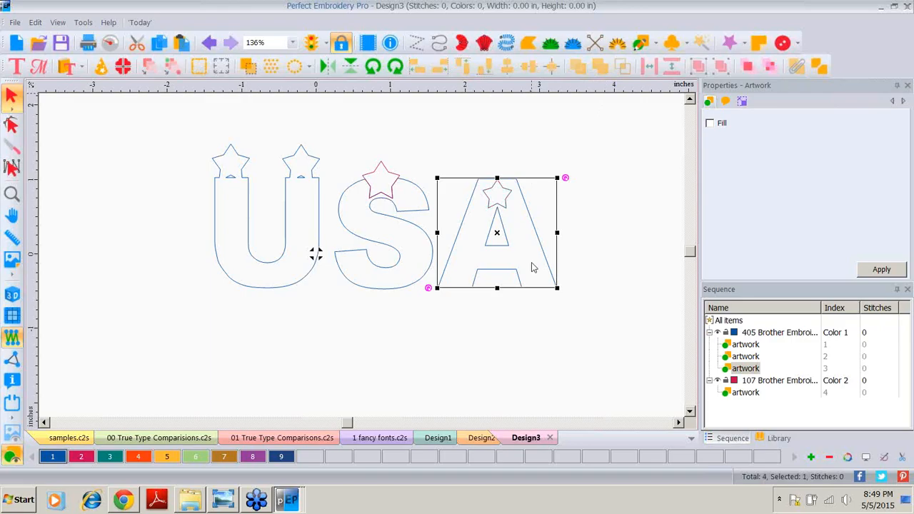
pyautogui.click(519, 327)
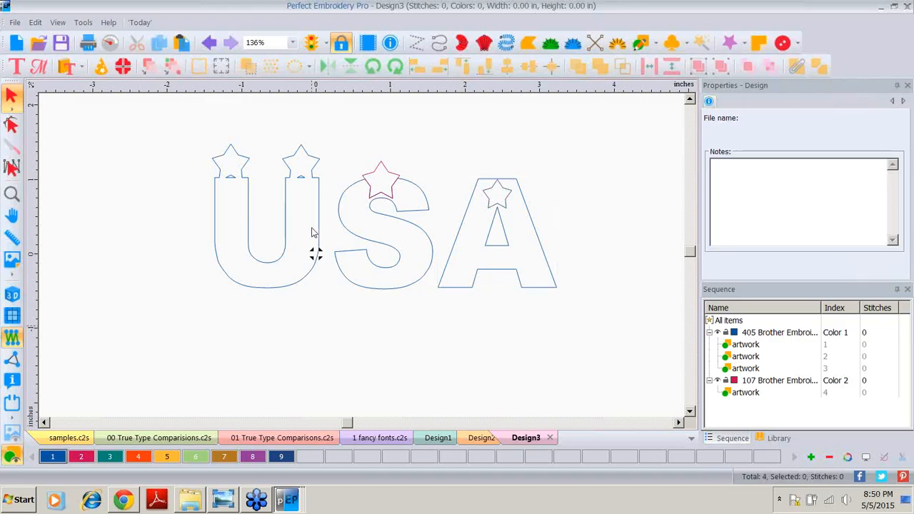
# Step: Convert the whole USA design to Complex Fill stitches
pyautogui.moveTo(150, 120); pyautogui.dragTo(604, 319)
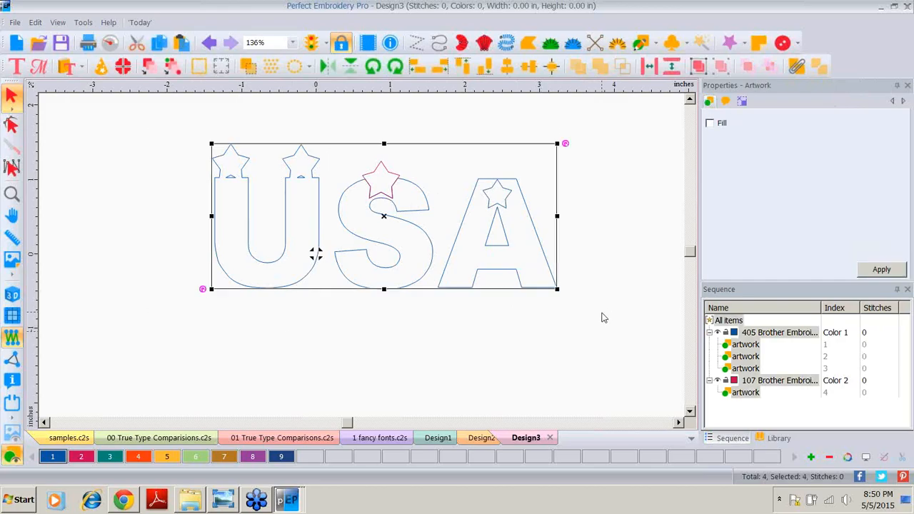
pyautogui.rightClick(402, 205)
pyautogui.moveTo(468, 111)
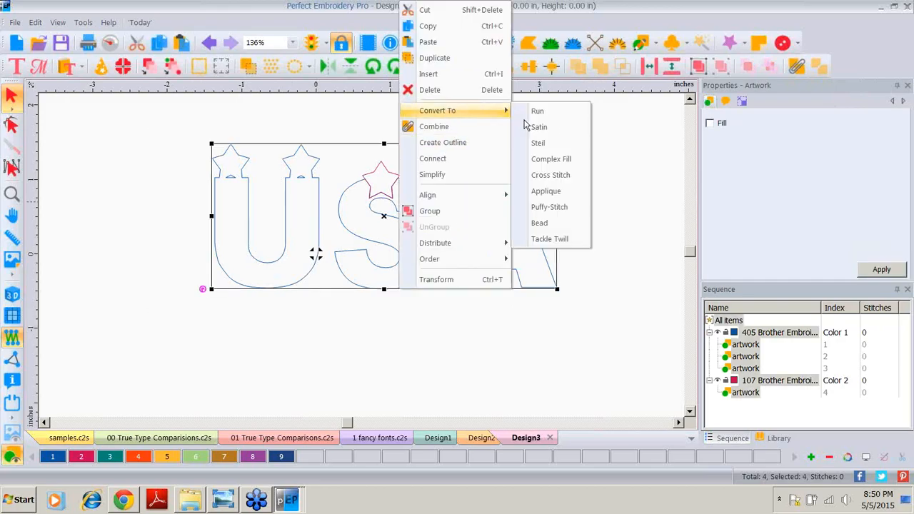
pyautogui.click(546, 160)
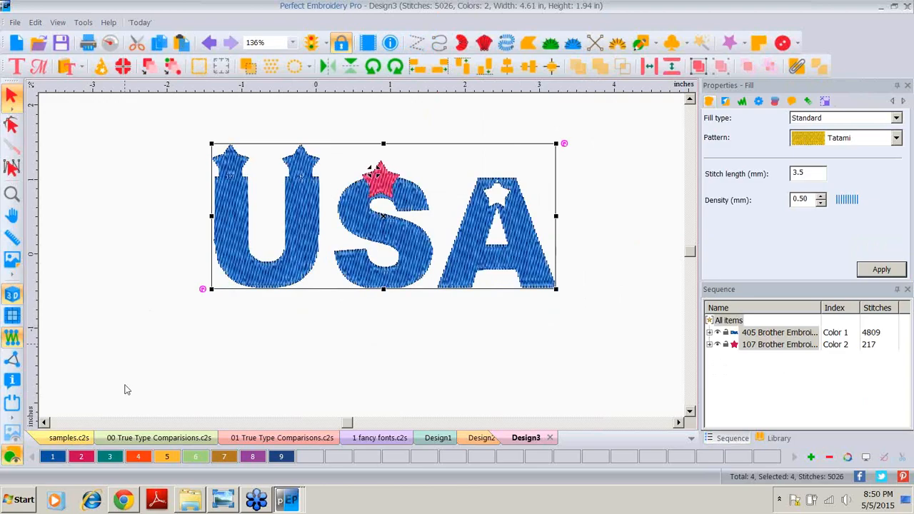
pyautogui.click(127, 388)
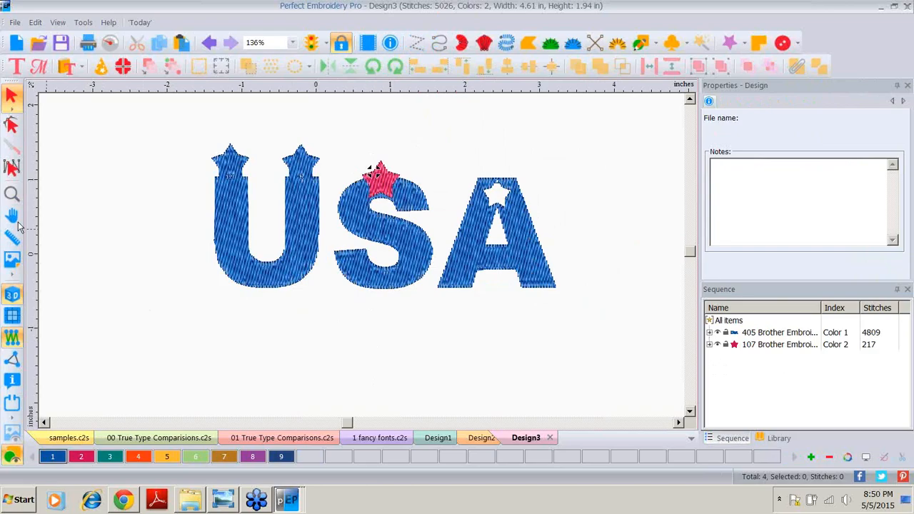
# Step: Start a new design and import the text KA
pyautogui.click(18, 42)
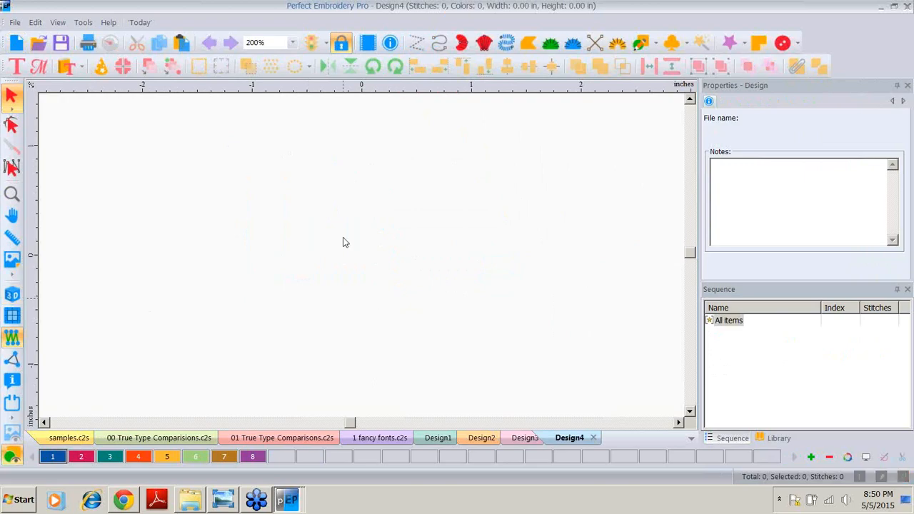
pyautogui.click(15, 23)
pyautogui.click(39, 108)
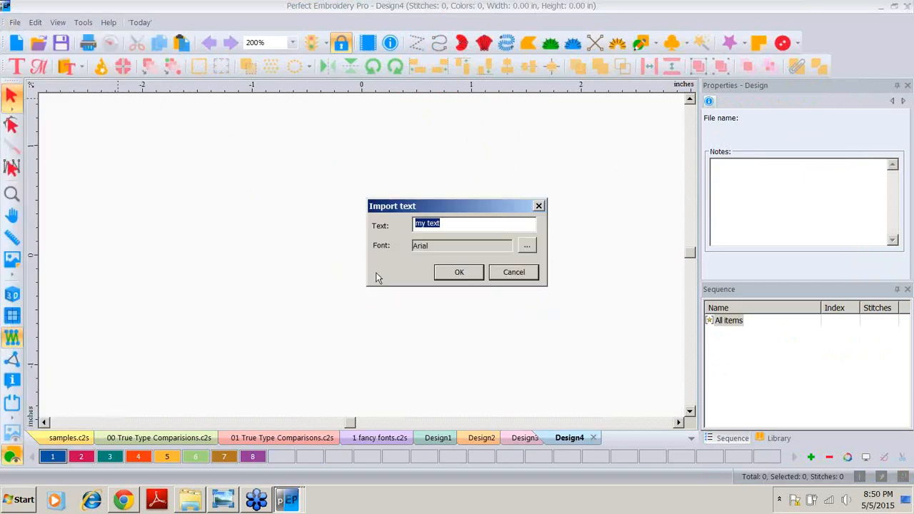
pyautogui.write('KA')
# Step: Set the imported text's font to Cooper Black and confirm the import
pyautogui.click(529, 245)
pyautogui.scroll(-2, 409, 218)
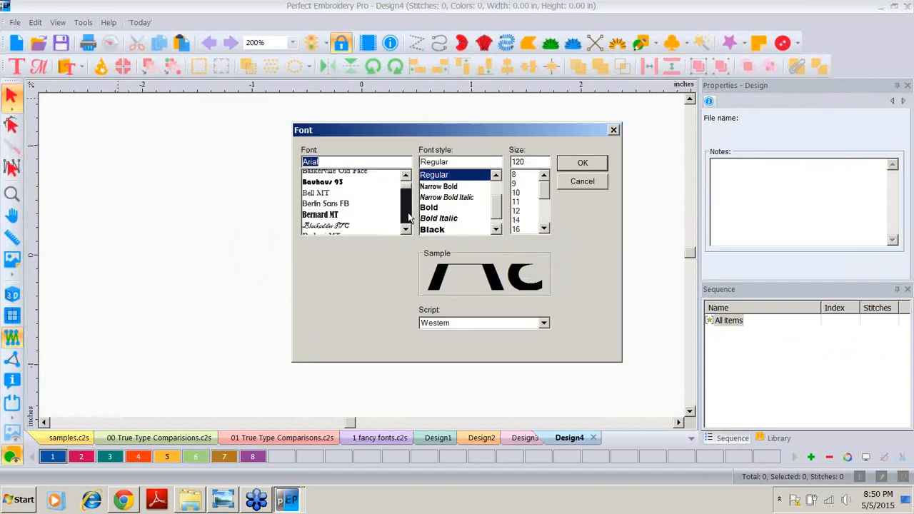
pyautogui.click(410, 217)
pyautogui.click(409, 217)
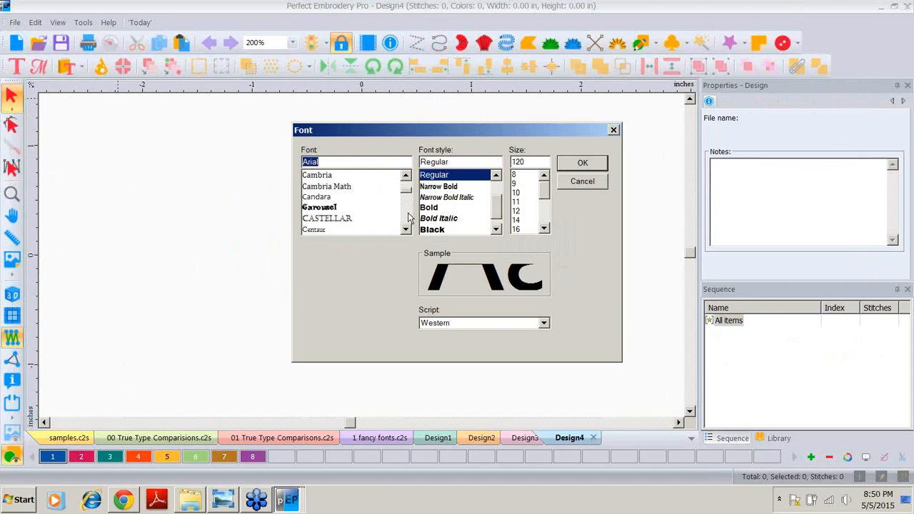
pyautogui.click(410, 219)
pyautogui.click(409, 219)
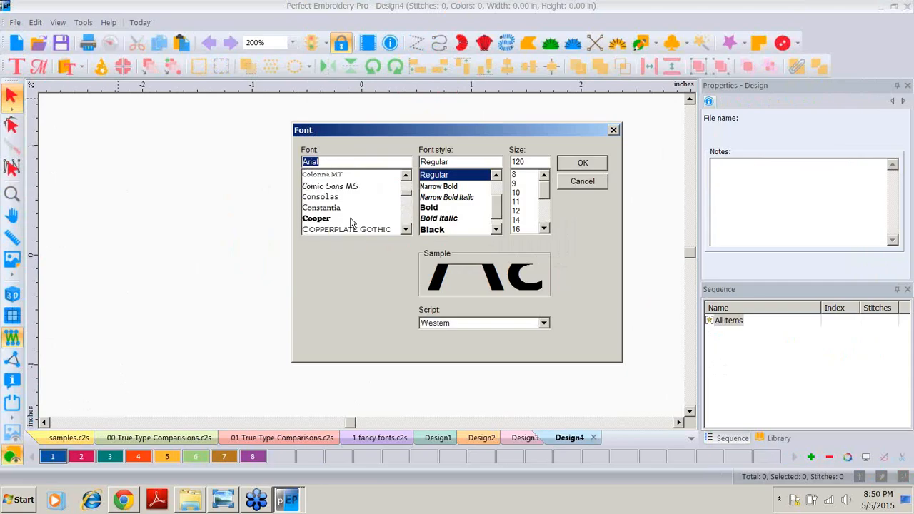
pyautogui.click(337, 219)
pyautogui.click(583, 163)
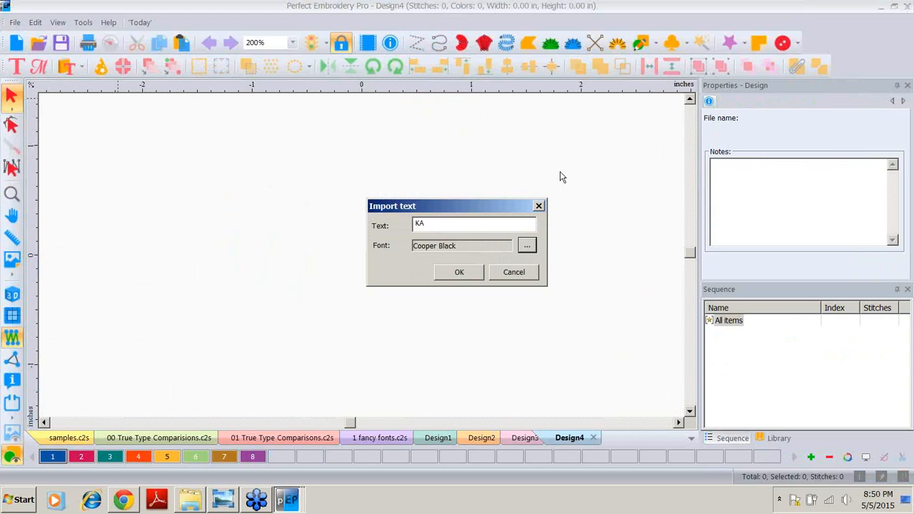
pyautogui.press('Return')
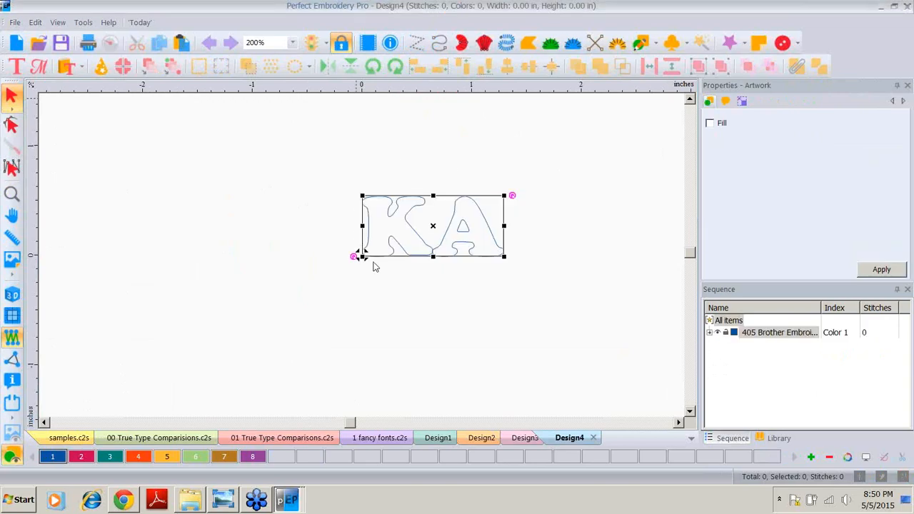
# Step: Scale the KA lettering to a height of 1.5 in
pyautogui.click(742, 100)
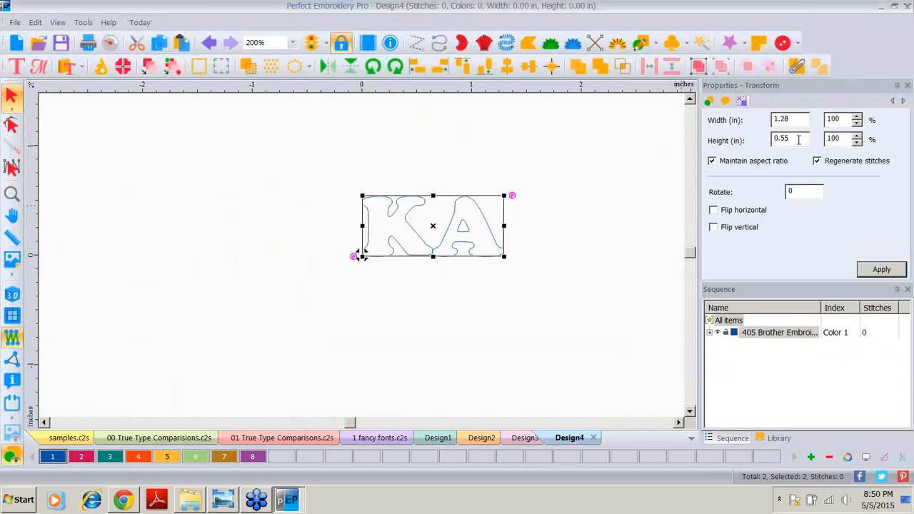
pyautogui.doubleClick(799, 139)
pyautogui.write('1.5')
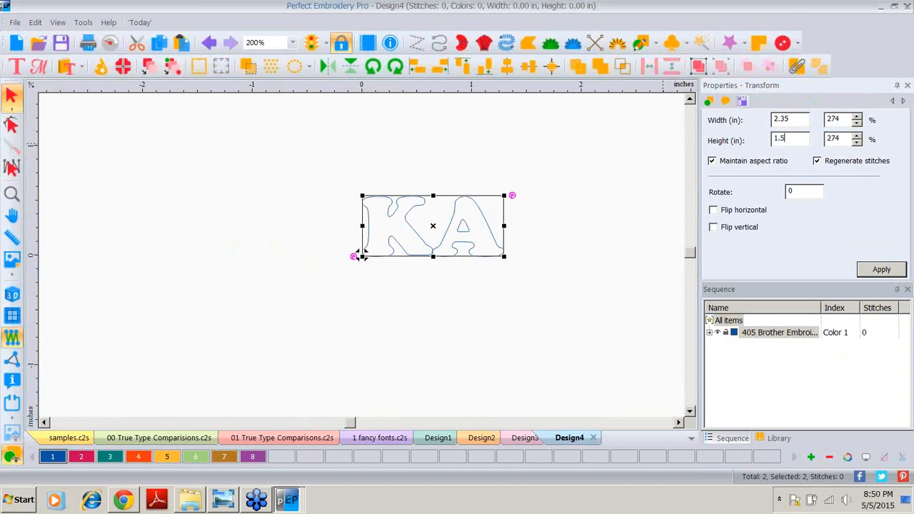
pyautogui.click(880, 269)
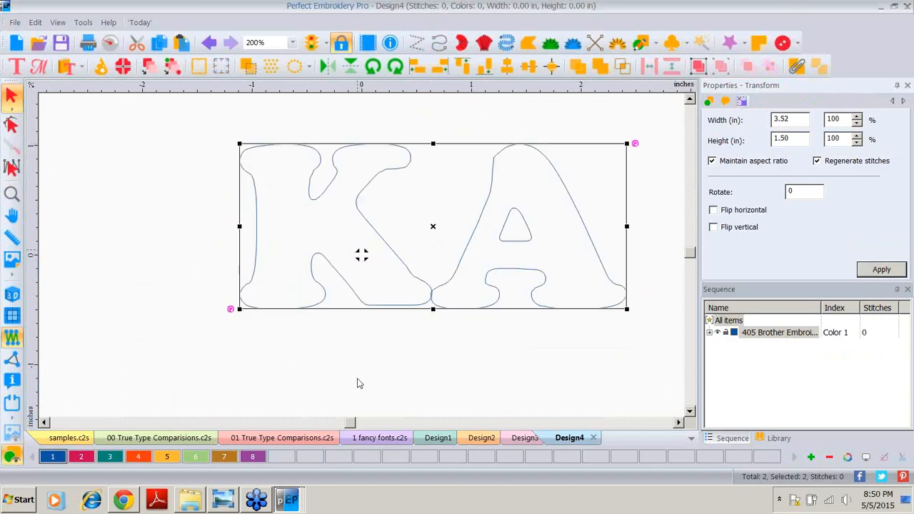
# Step: Move the A down below the K so they overlap, and weld the two letters together
pyautogui.click(359, 384)
pyautogui.moveTo(494, 166); pyautogui.dragTo(419, 296)
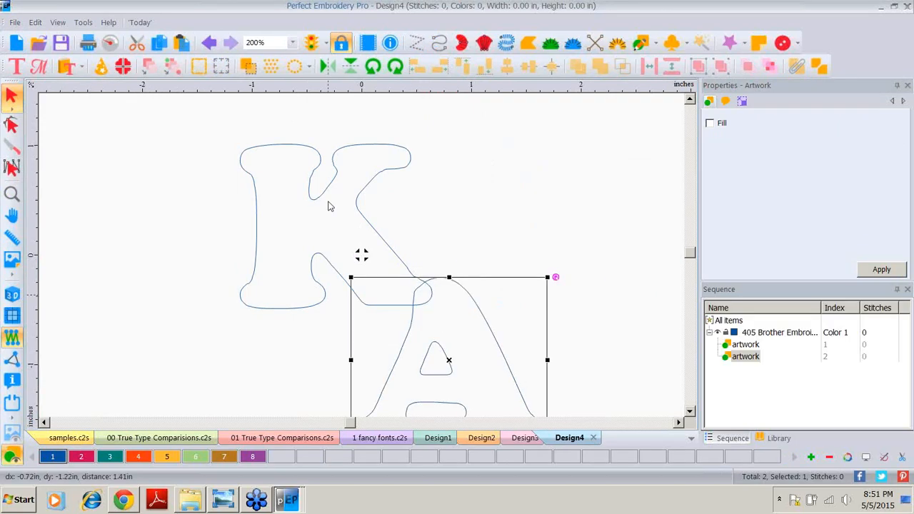
pyautogui.keyDown('ctrl'); pyautogui.click(379, 175); pyautogui.keyUp('ctrl')
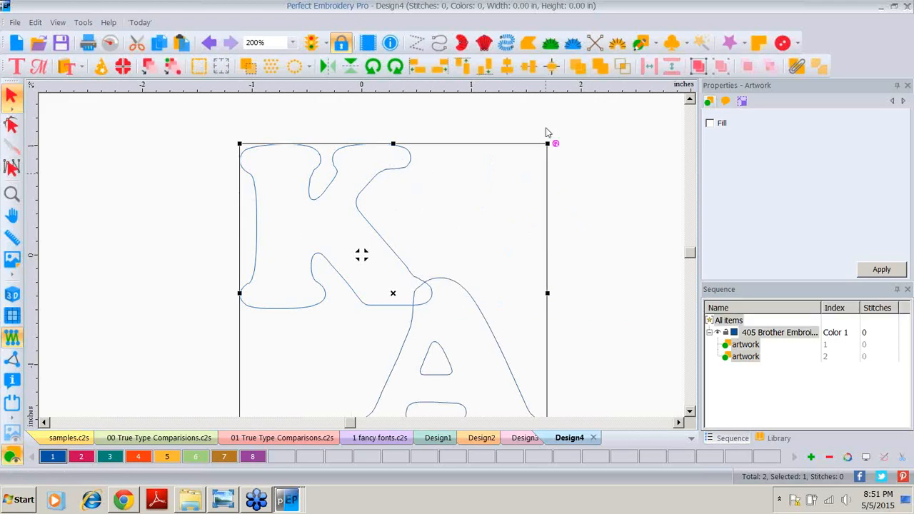
pyautogui.click(597, 68)
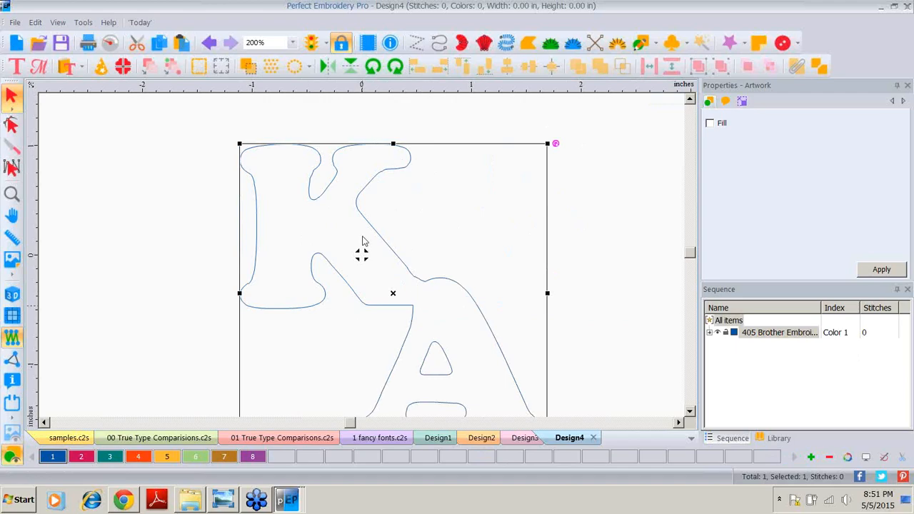
# Step: Draw a rectangle about 5 in square around the KA lettering
pyautogui.click(293, 44)
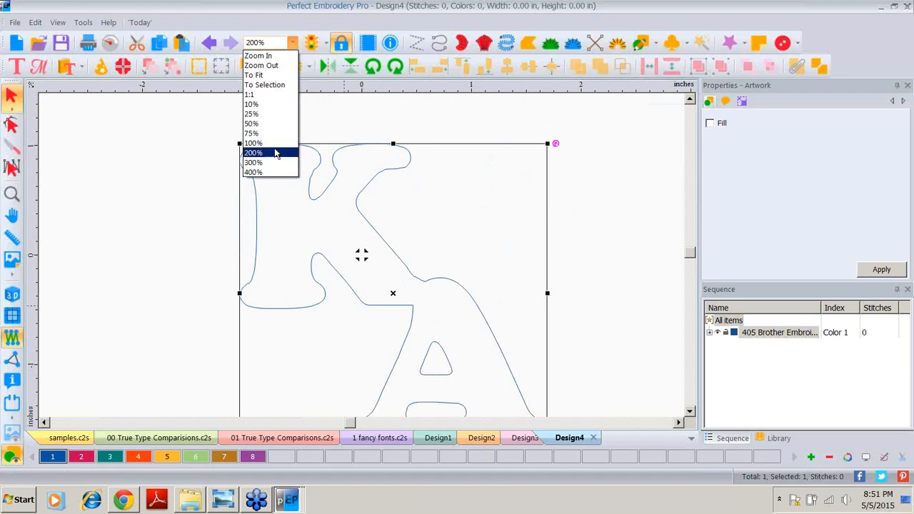
pyautogui.click(275, 148)
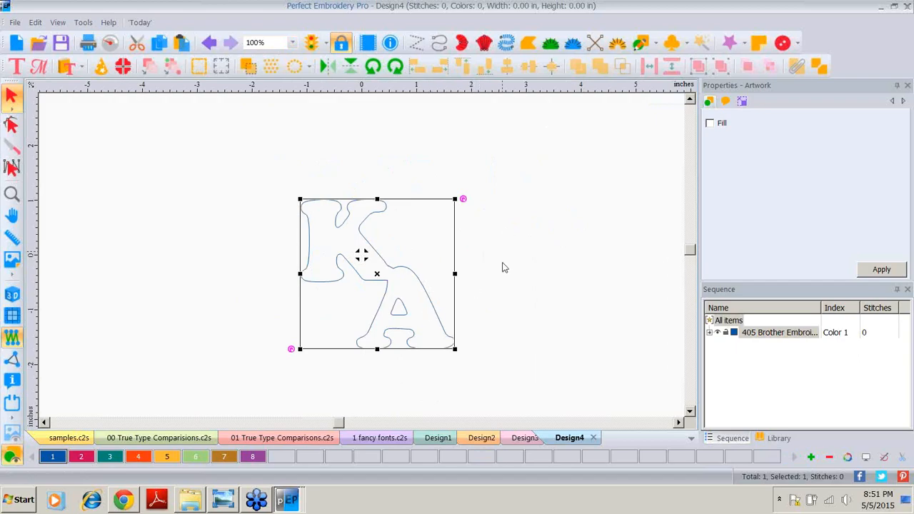
pyautogui.click(657, 45)
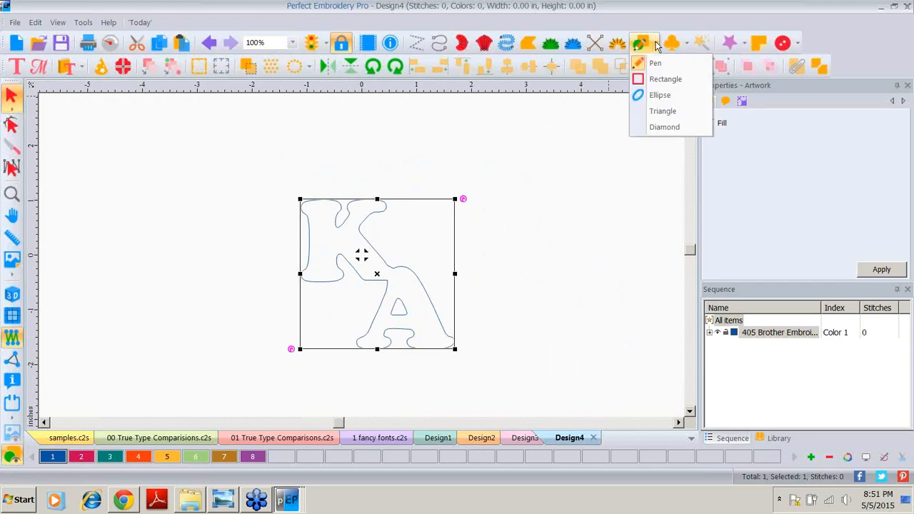
pyautogui.click(656, 83)
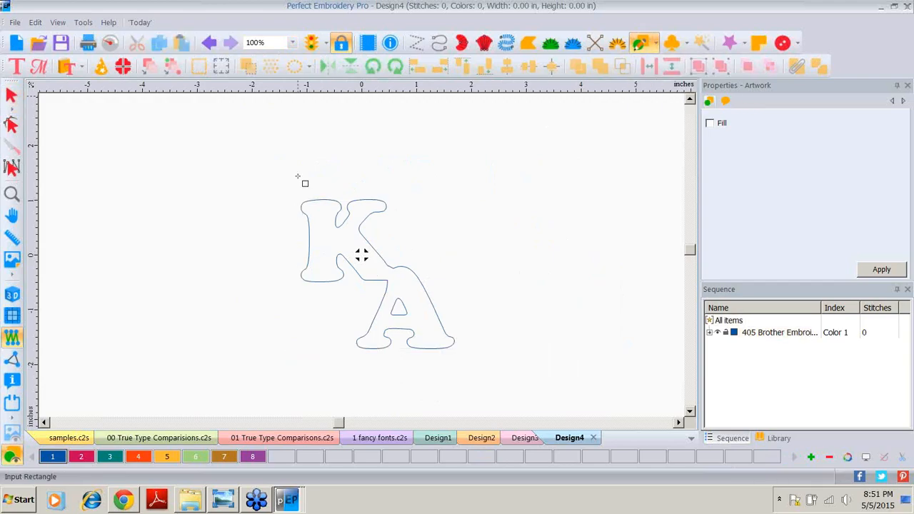
pyautogui.moveTo(215, 141); pyautogui.dragTo(488, 373)
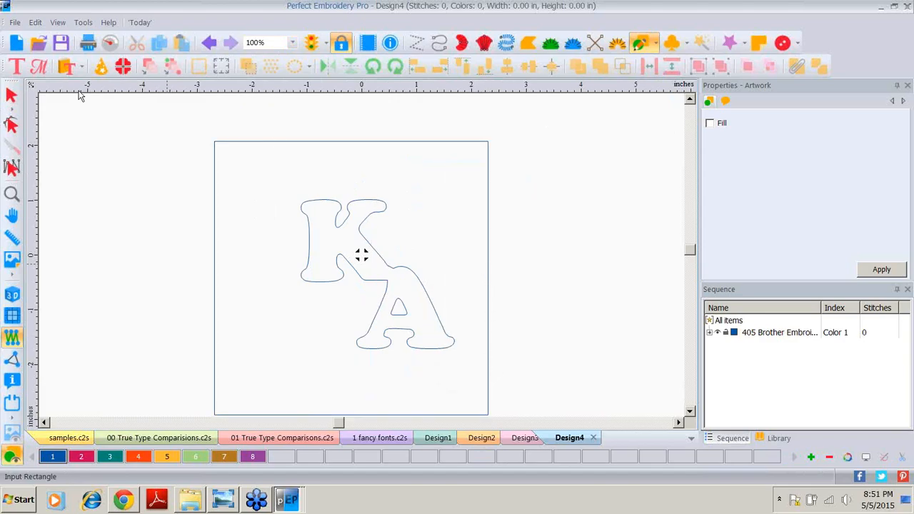
# Step: Resize the rectangle to 3.5 in wide and 3.5 in high with the aspect ratio kept
pyautogui.click(10, 95)
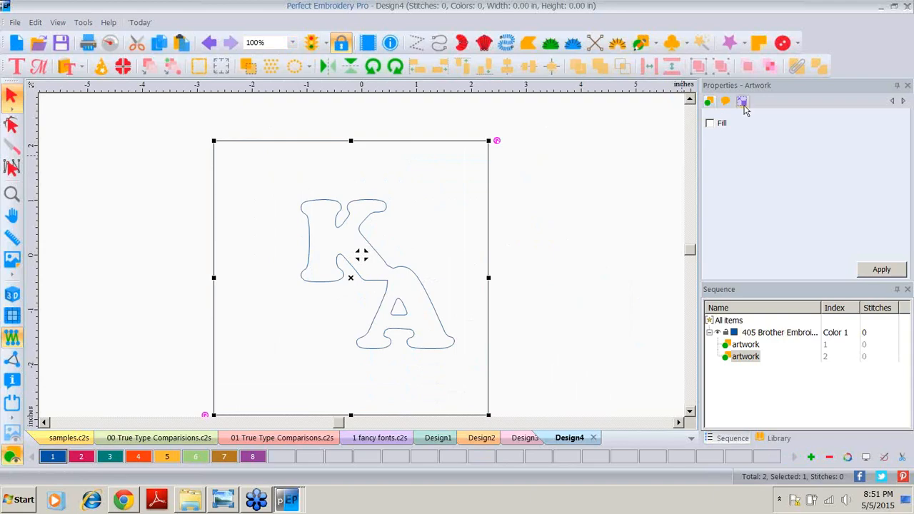
pyautogui.click(742, 102)
pyautogui.press('Tab')
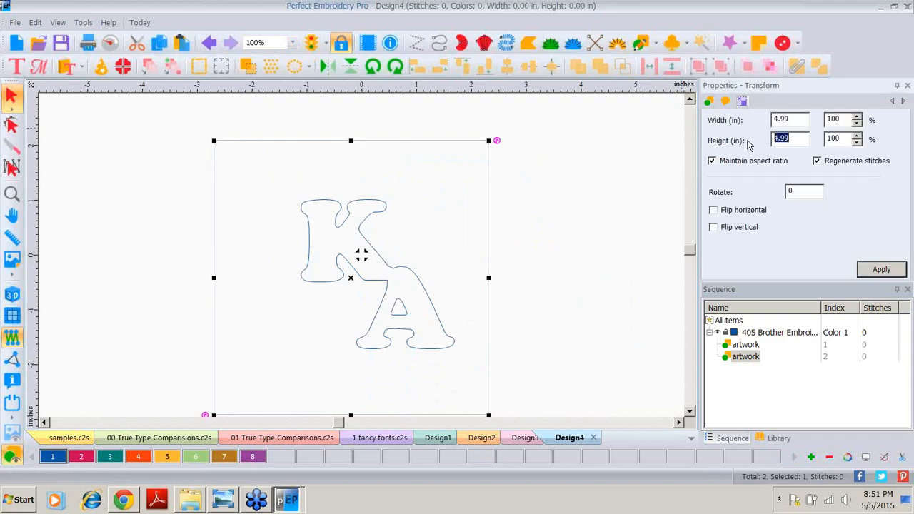
pyautogui.write('3.5')
pyautogui.click(883, 270)
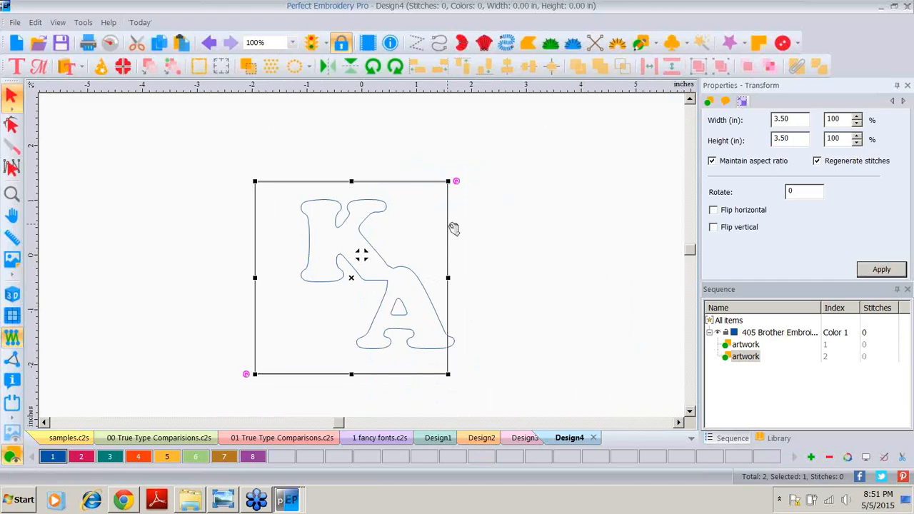
# Step: Select both the rectangle and the lettering and center-align them
pyautogui.click(514, 217)
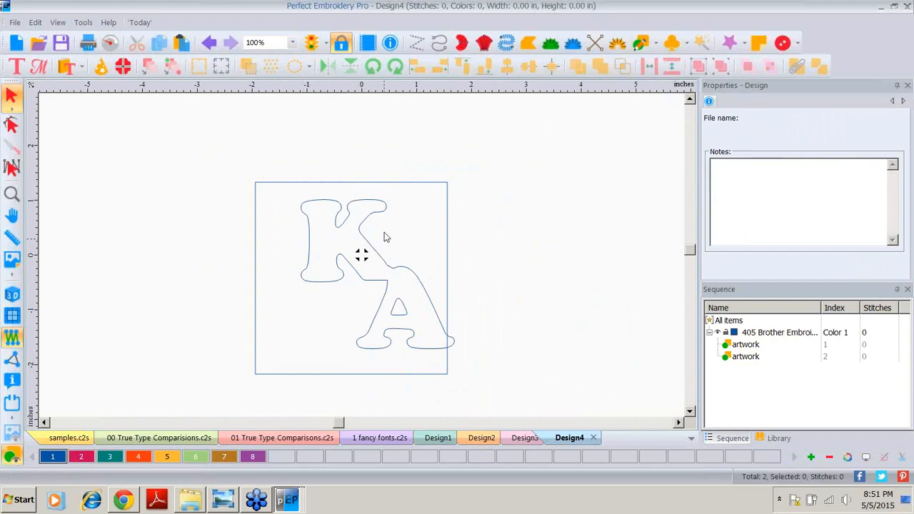
pyautogui.moveTo(200, 137); pyautogui.dragTo(519, 416)
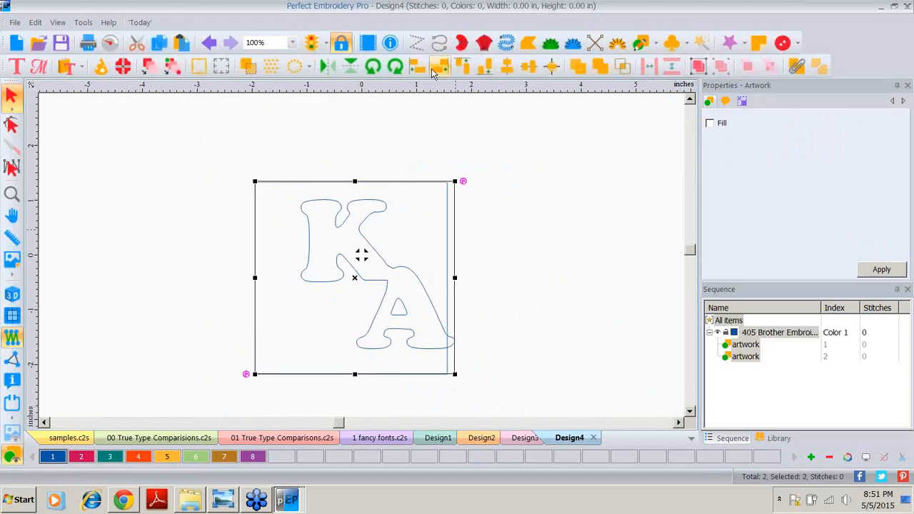
pyautogui.click(553, 69)
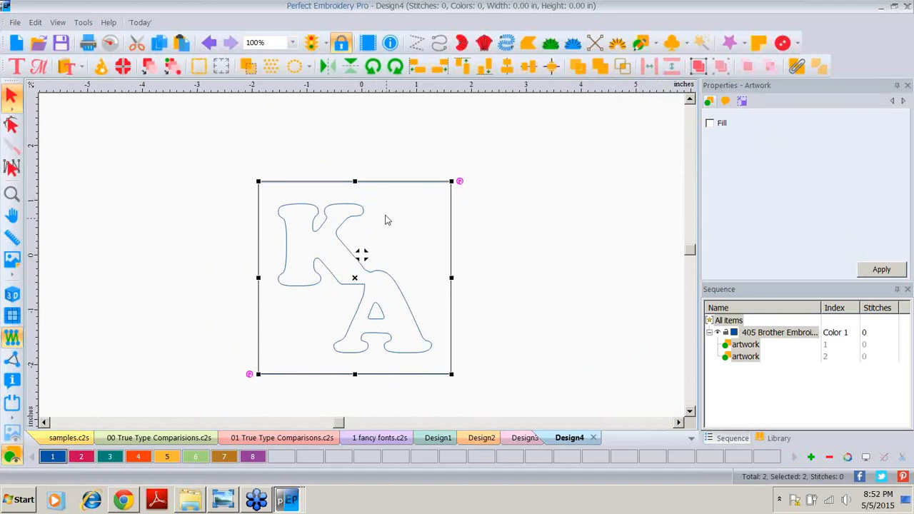
# Step: Combine the rectangle and the KA lettering into a single shape
pyautogui.rightClick(383, 89)
pyautogui.click(408, 204)
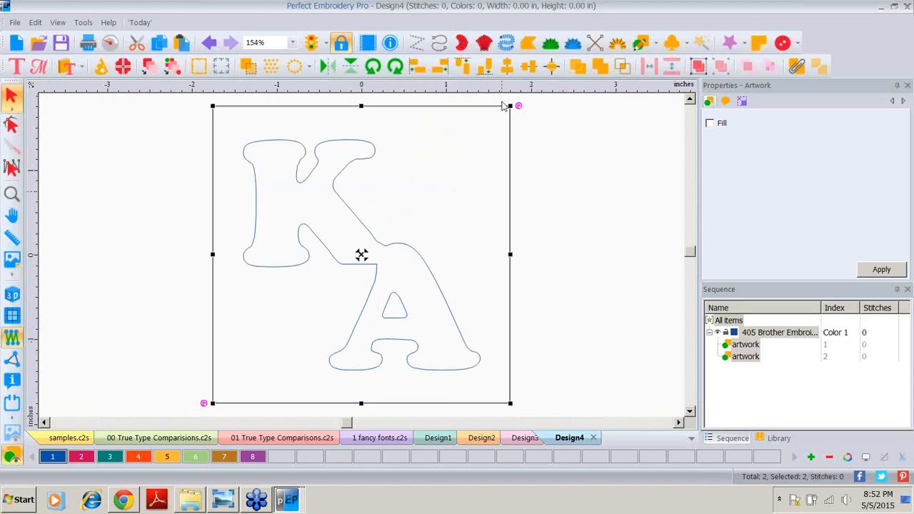
pyautogui.click(292, 43)
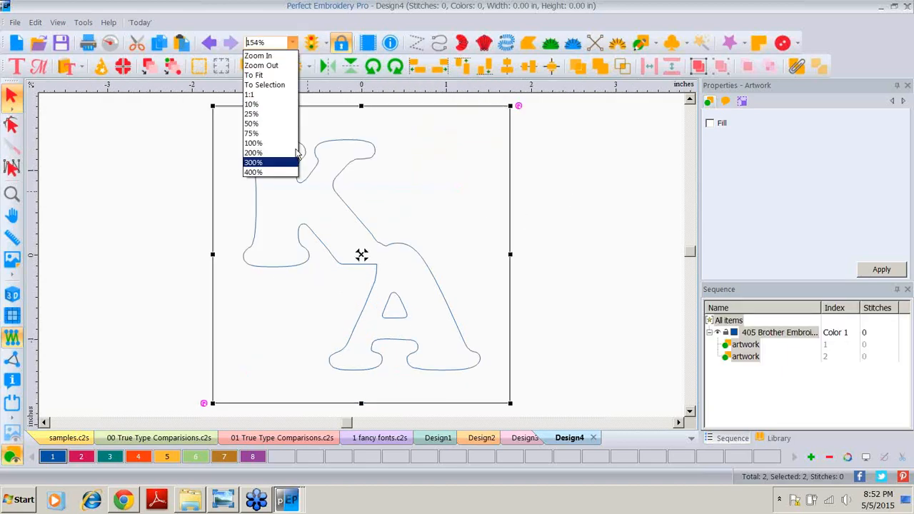
pyautogui.click(284, 144)
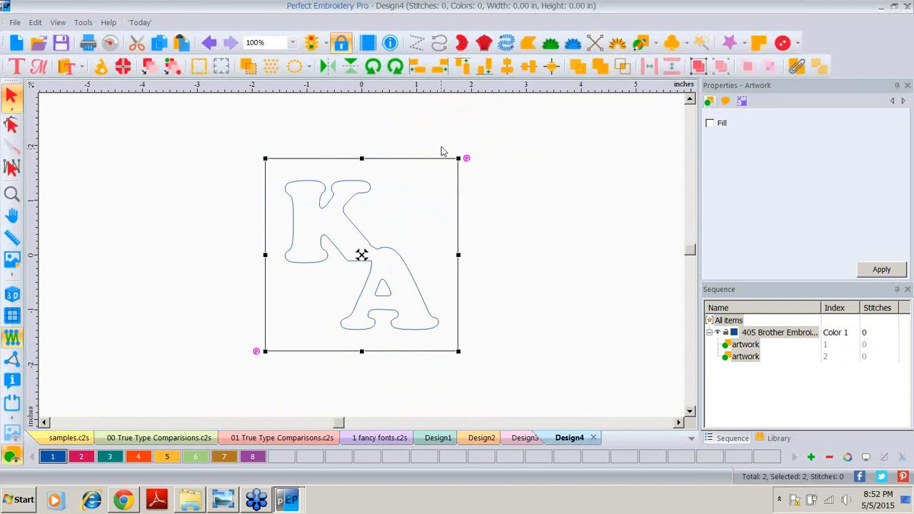
pyautogui.click(796, 66)
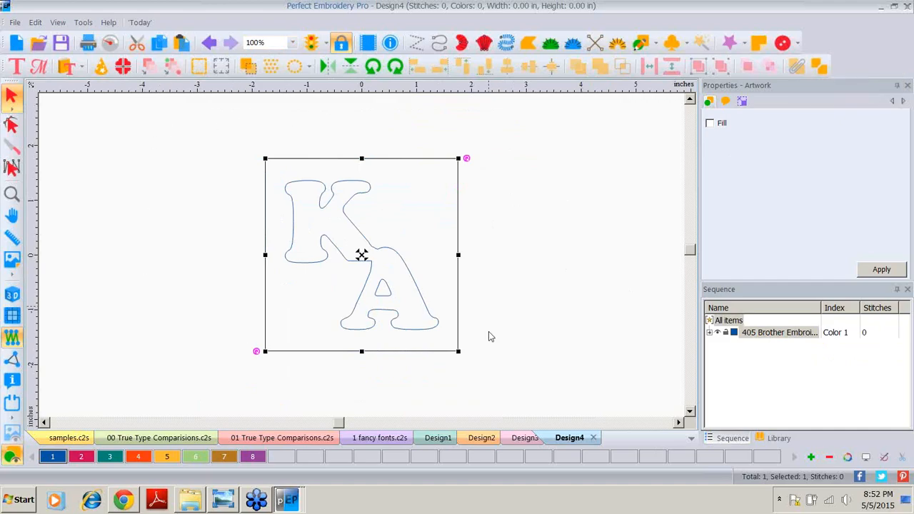
# Step: Convert the combined shape to a Complex Fill
pyautogui.rightClick(363, 231)
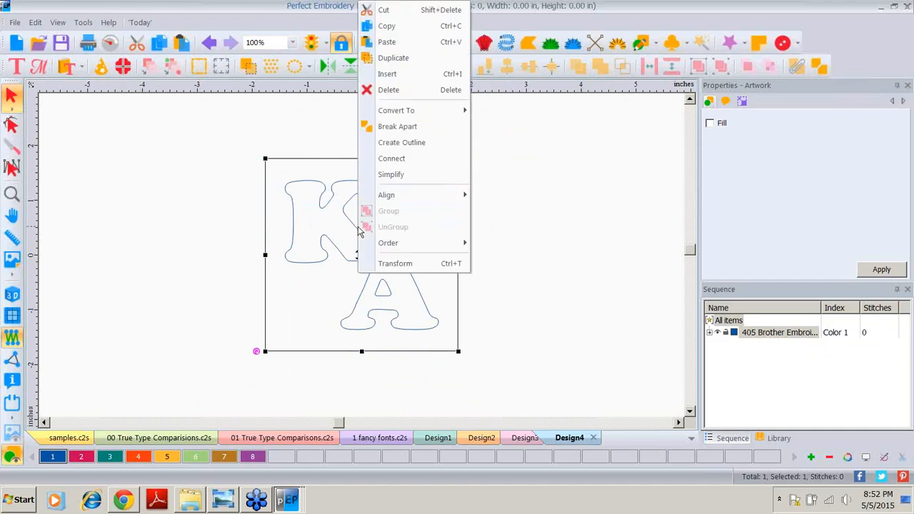
pyautogui.moveTo(410, 112)
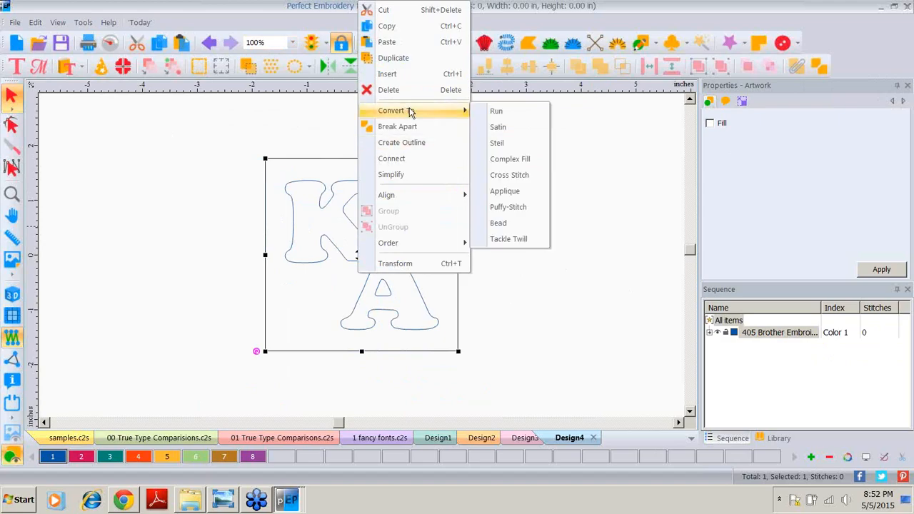
pyautogui.click(505, 159)
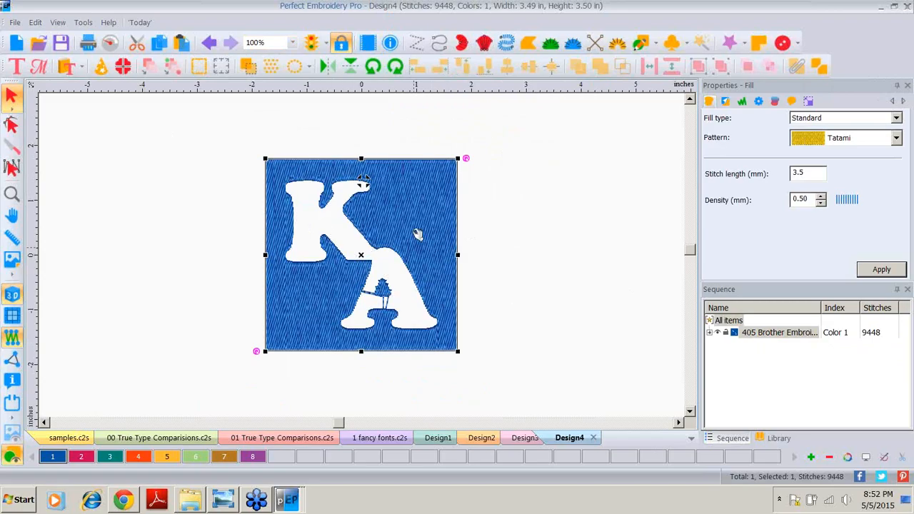
# Step: Set the fill type to Wave with a density of 3 mm and apply it
pyautogui.click(895, 118)
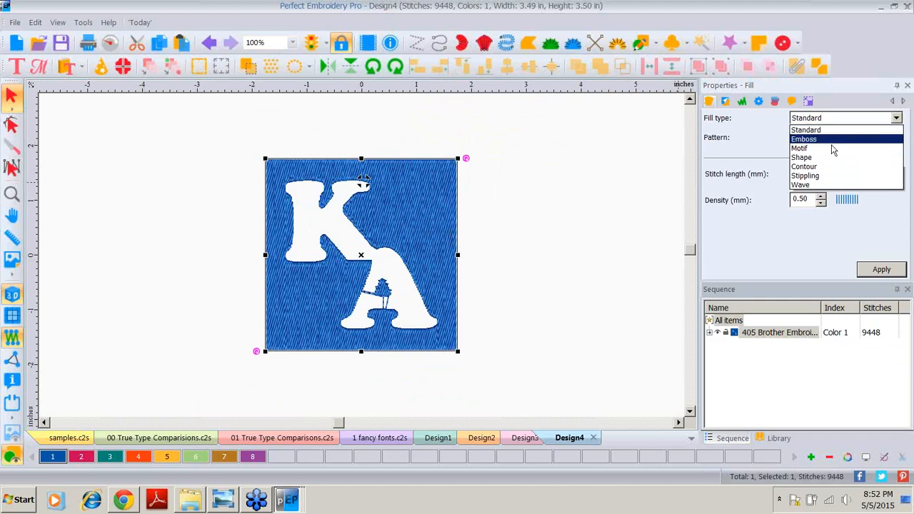
pyautogui.click(808, 186)
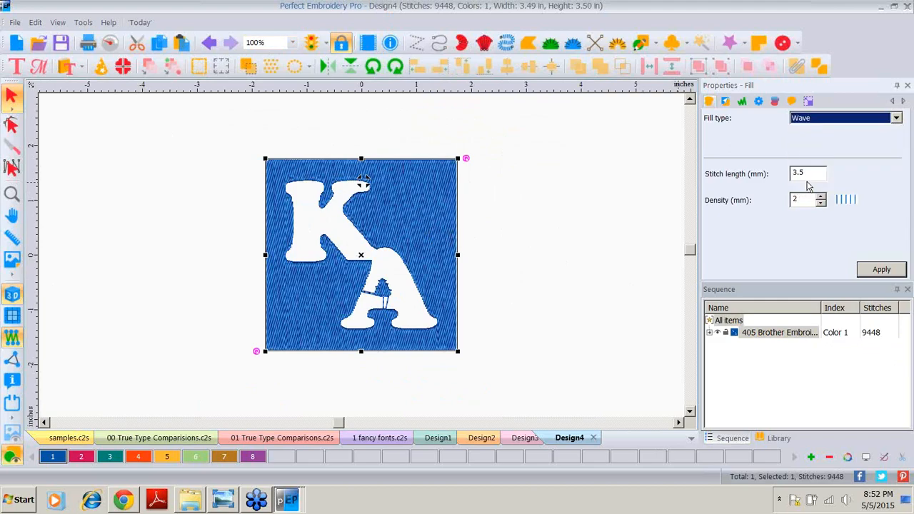
pyautogui.click(879, 268)
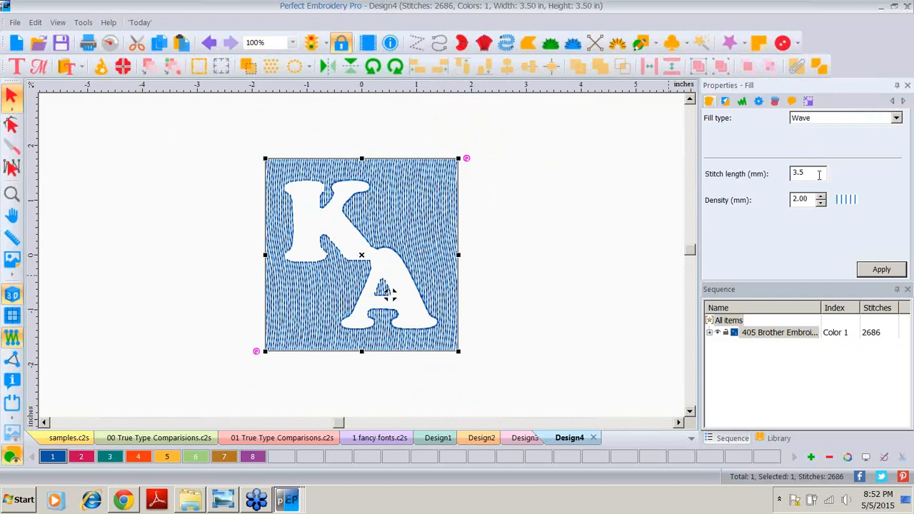
pyautogui.moveTo(813, 200); pyautogui.dragTo(788, 199)
pyautogui.write('3')
pyautogui.click(892, 273)
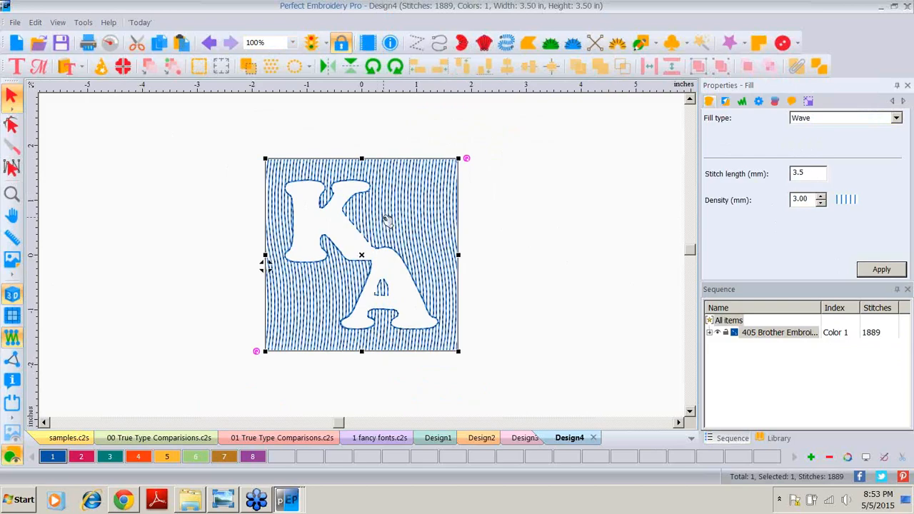
# Step: With the Shape tool, delete the middle point of the fill's angle line to straighten it, and apply
pyautogui.click(14, 125)
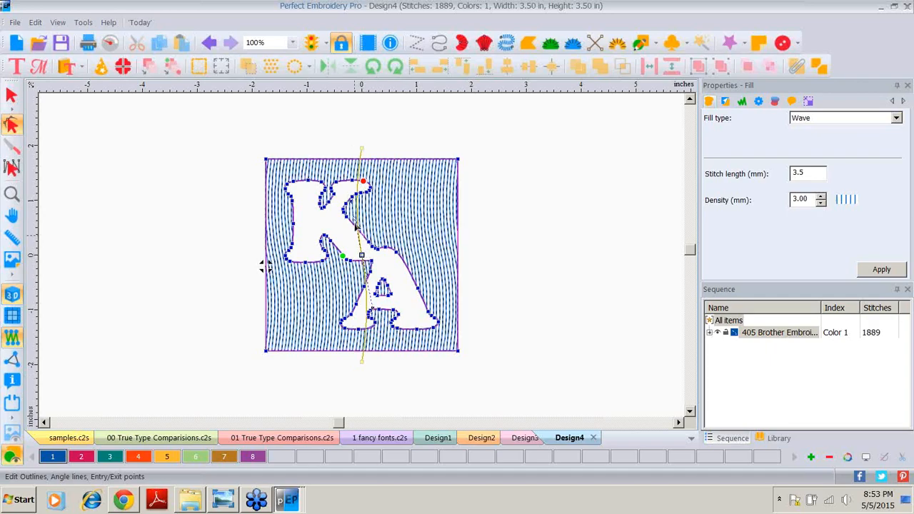
pyautogui.click(12, 193)
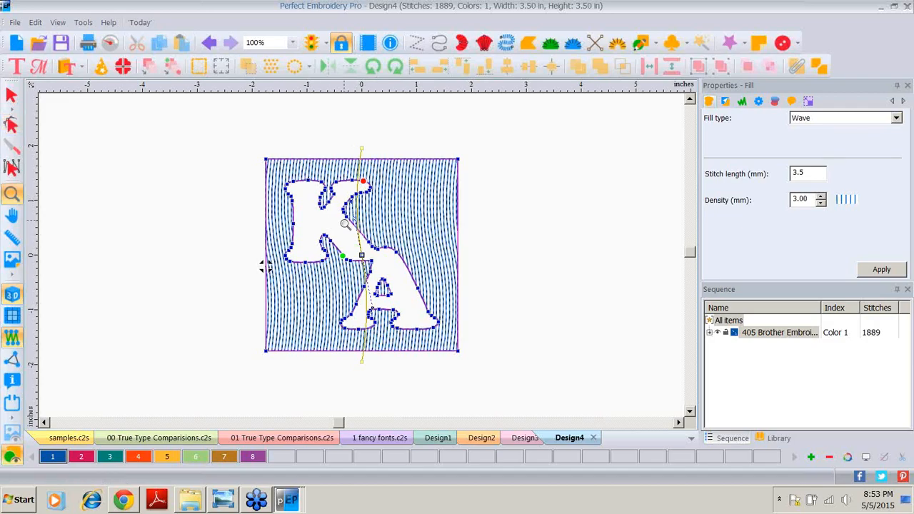
pyautogui.click(344, 224)
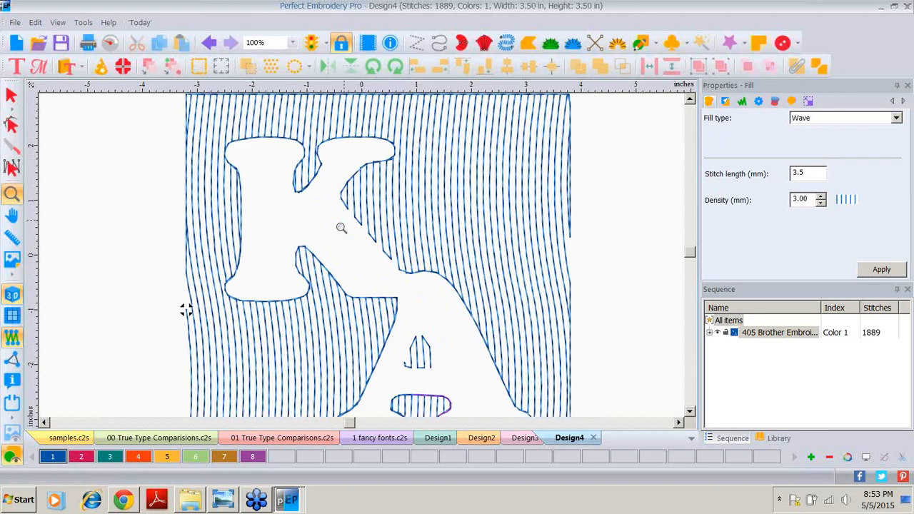
pyautogui.moveTo(357, 182); pyautogui.dragTo(323, 211)
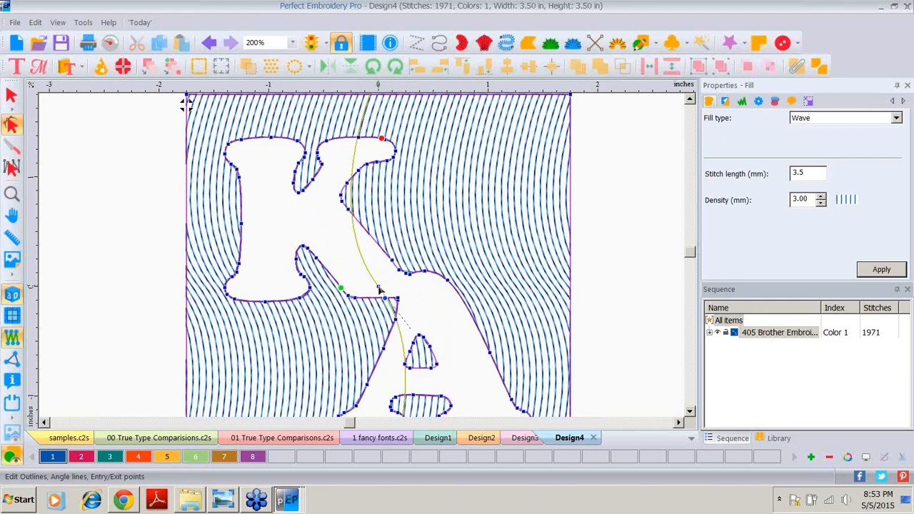
pyautogui.rightClick(379, 287)
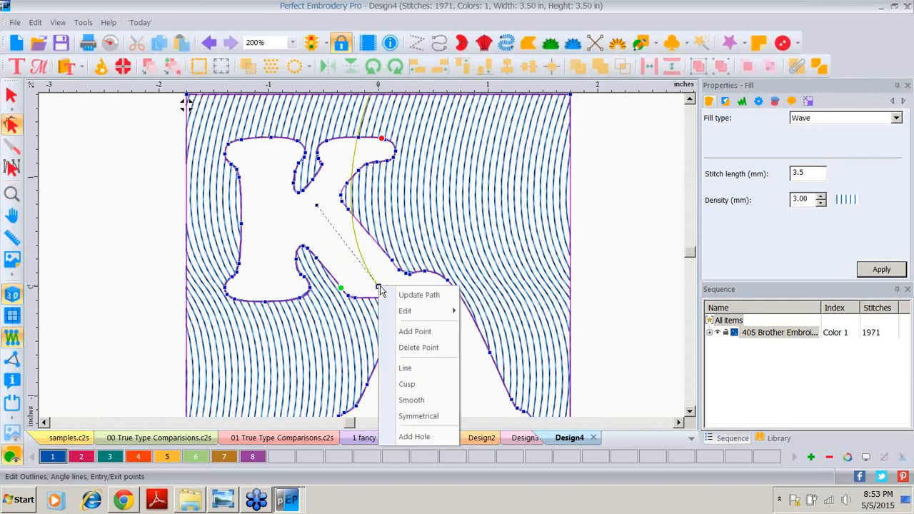
pyautogui.click(412, 348)
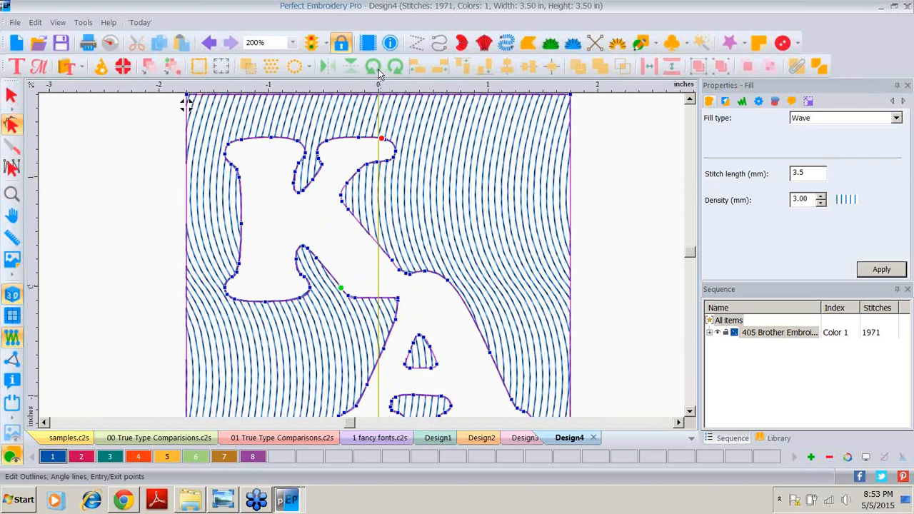
pyautogui.click(293, 43)
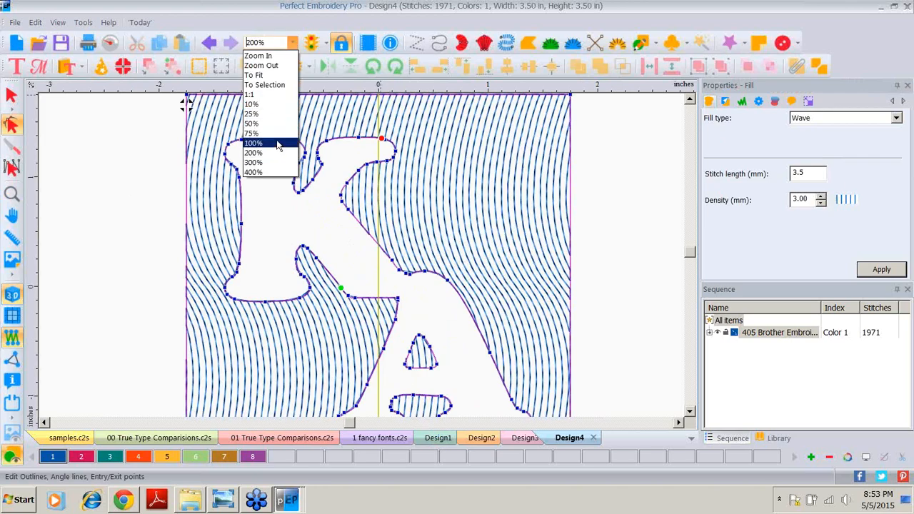
pyautogui.click(279, 144)
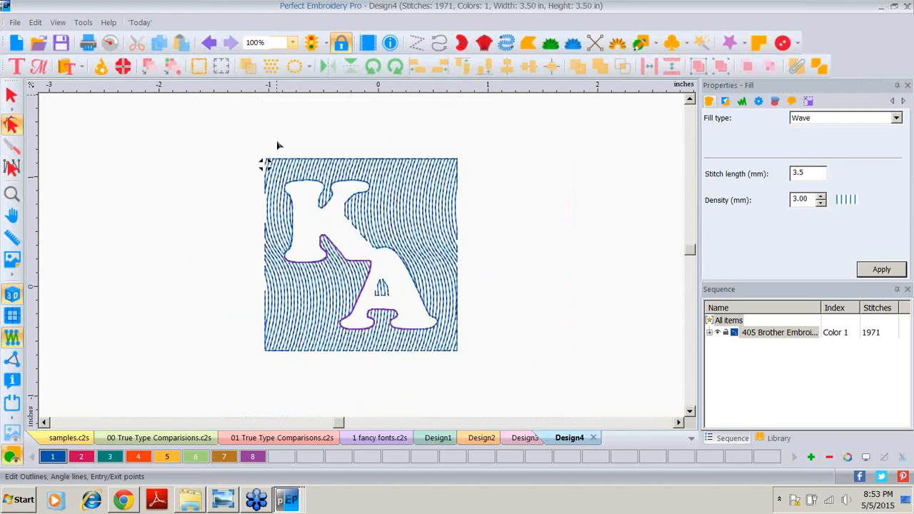
pyautogui.click(894, 273)
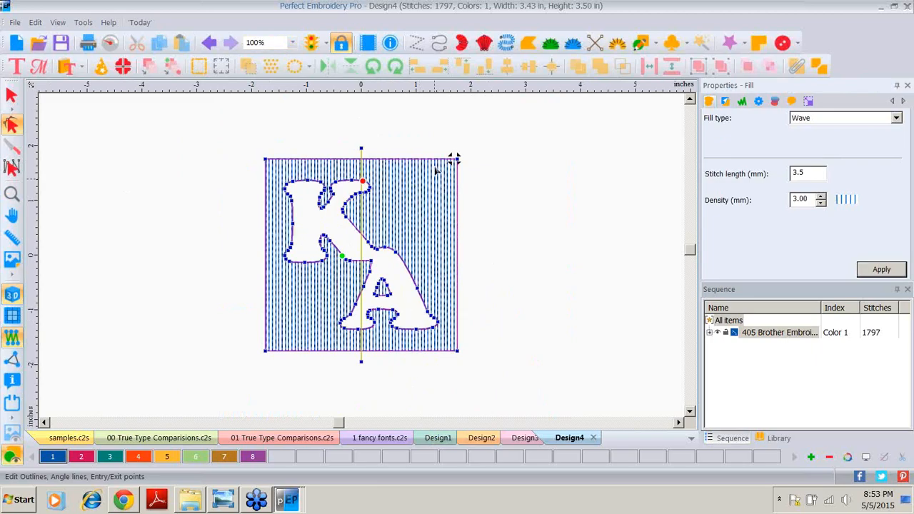
# Step: Select the finished monogram design and copy it
pyautogui.click(12, 95)
pyautogui.click(735, 334)
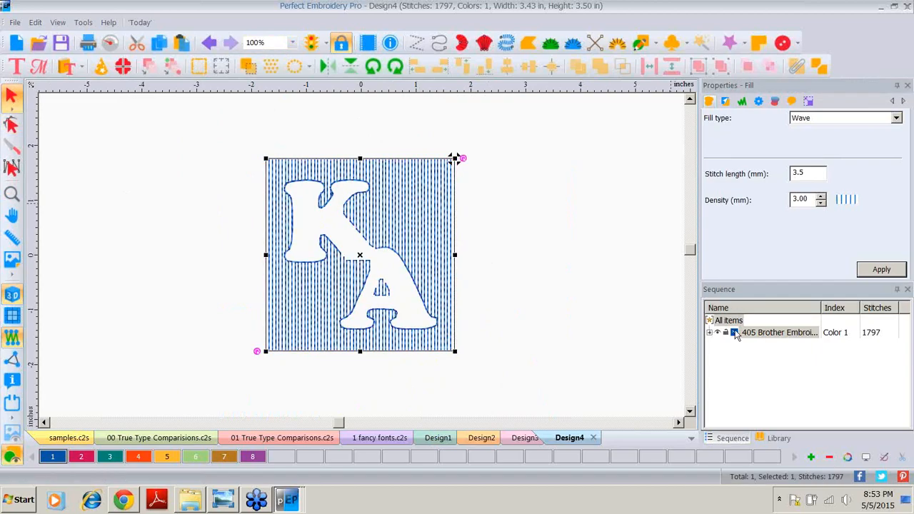
pyautogui.rightClick(348, 210)
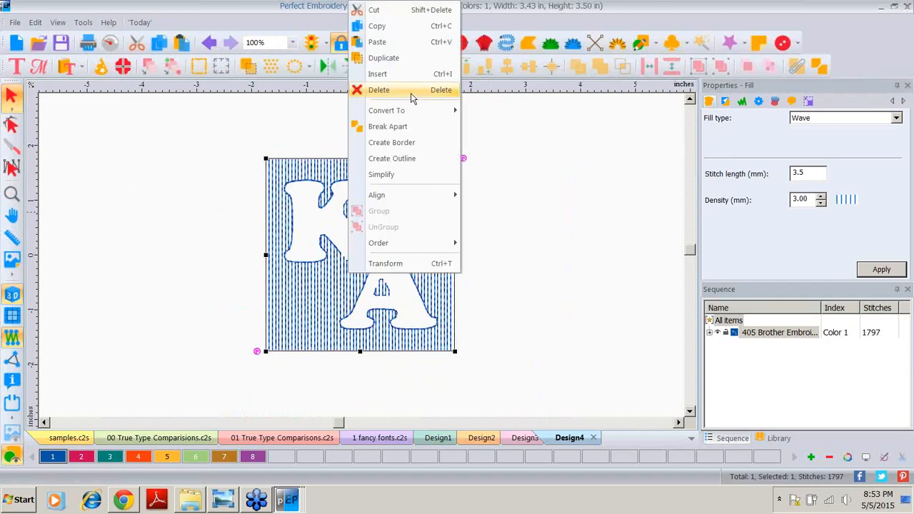
pyautogui.click(385, 26)
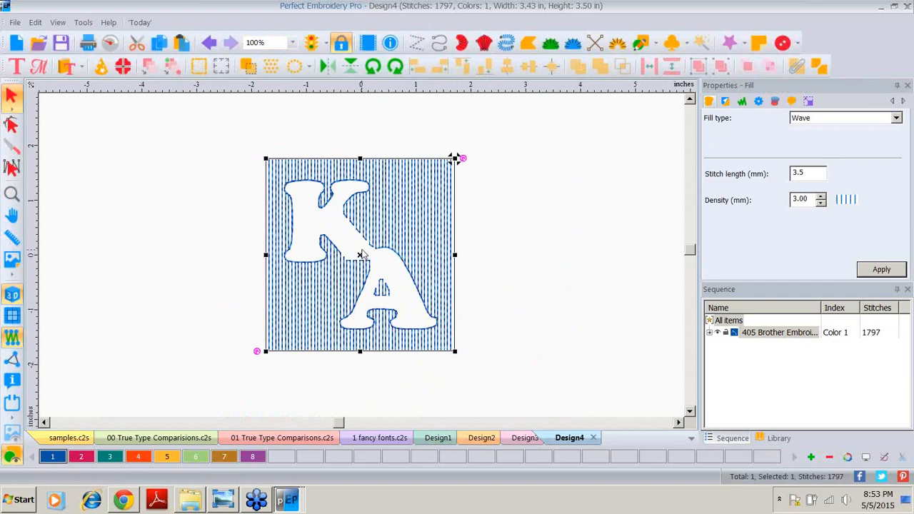
# Step: Paste a copy of the monogram design over the original and assign the copy to color 2
pyautogui.rightClick(362, 255)
pyautogui.click(392, 39)
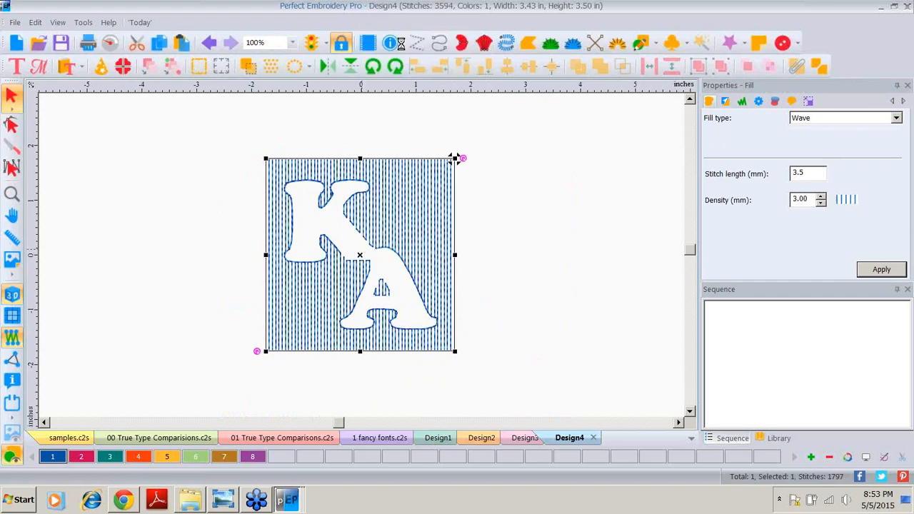
pyautogui.click(81, 459)
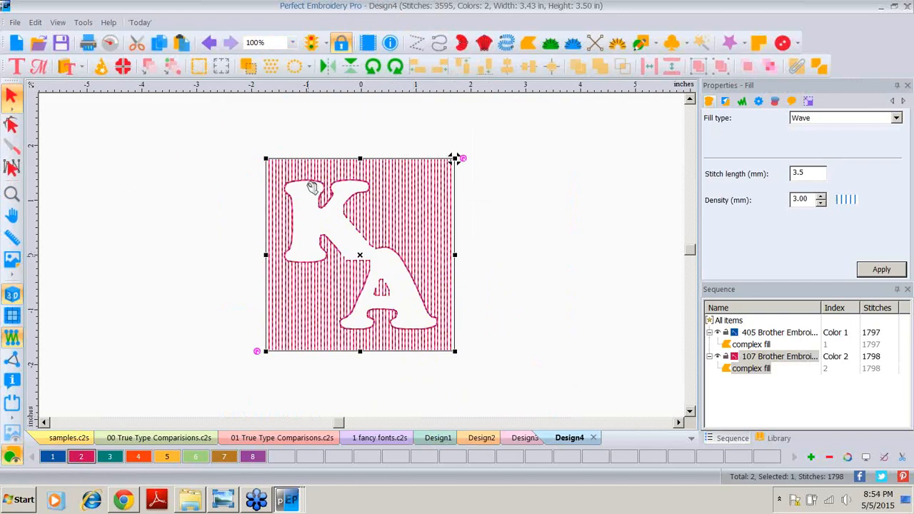
# Step: With the Shape tool, turn the copy's fill angle line horizontal, remove the guidelines, and apply the change
pyautogui.click(10, 125)
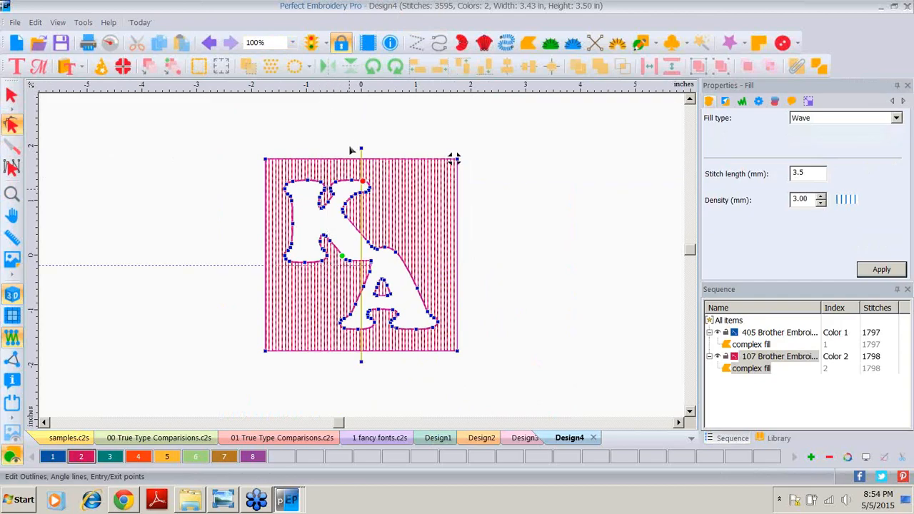
pyautogui.moveTo(361, 150); pyautogui.dragTo(199, 265)
pyautogui.moveTo(362, 363); pyautogui.dragTo(508, 264)
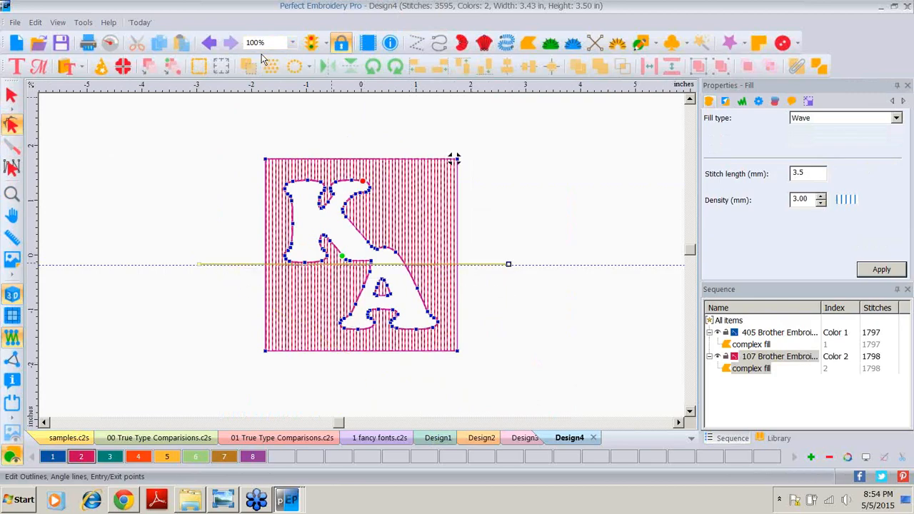
pyautogui.rightClick(160, 86)
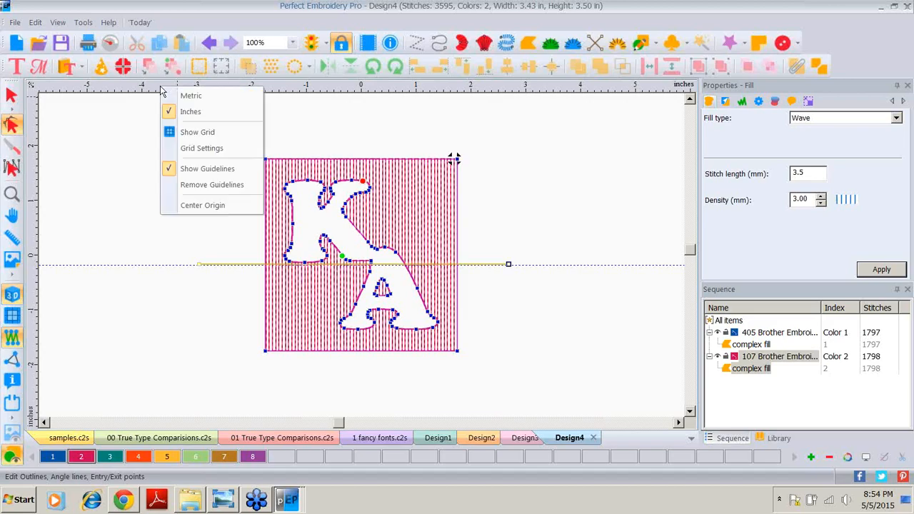
pyautogui.click(194, 185)
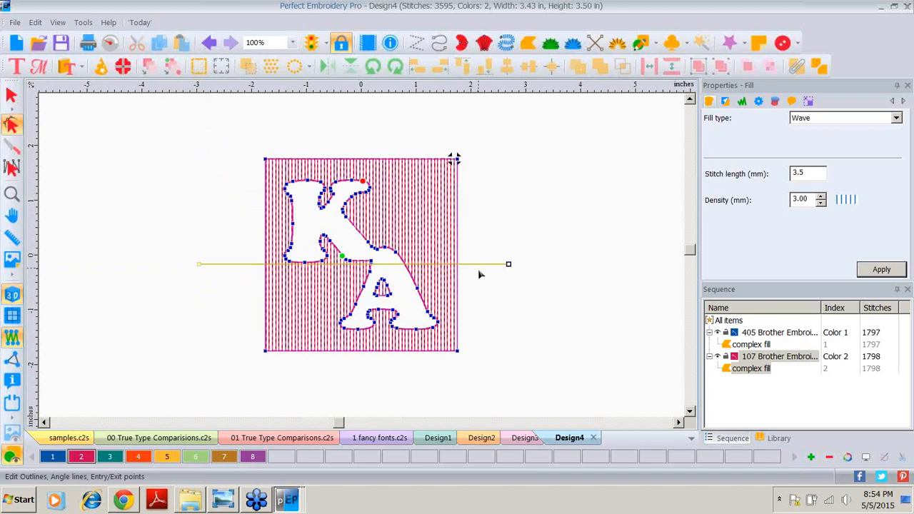
pyautogui.click(883, 269)
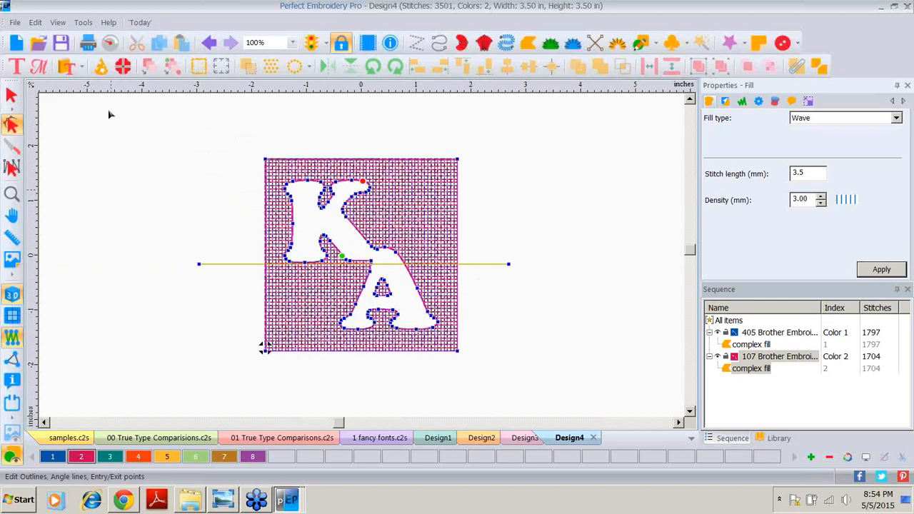
# Step: Toggle each color layer's visibility to inspect the two crossing wave fills separately, then show both
pyautogui.click(13, 95)
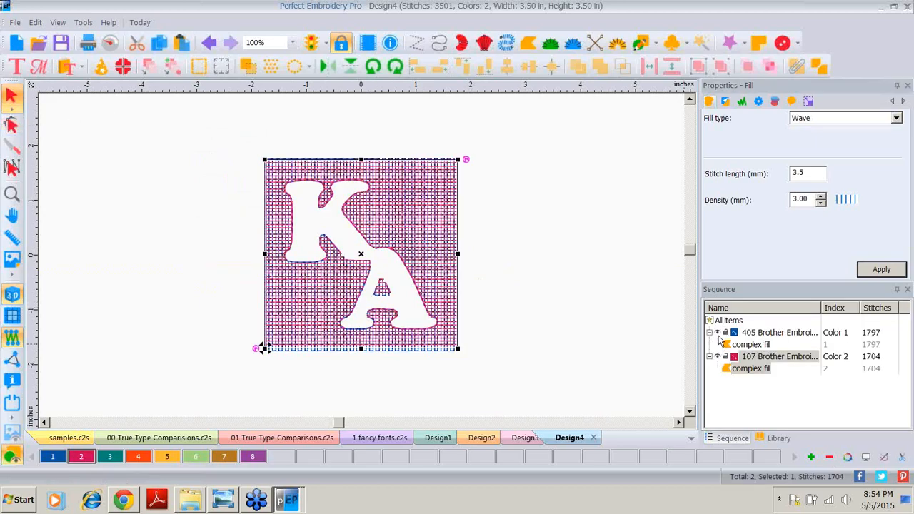
pyautogui.click(718, 336)
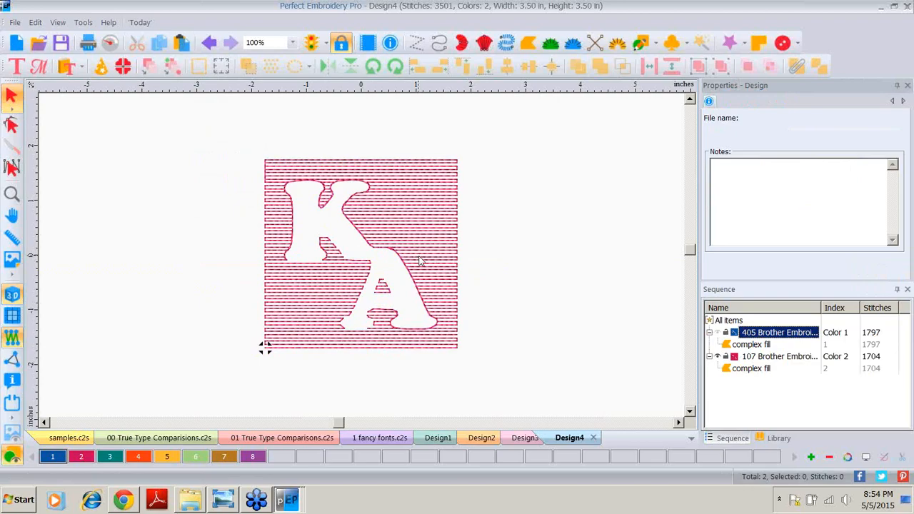
pyautogui.click(719, 337)
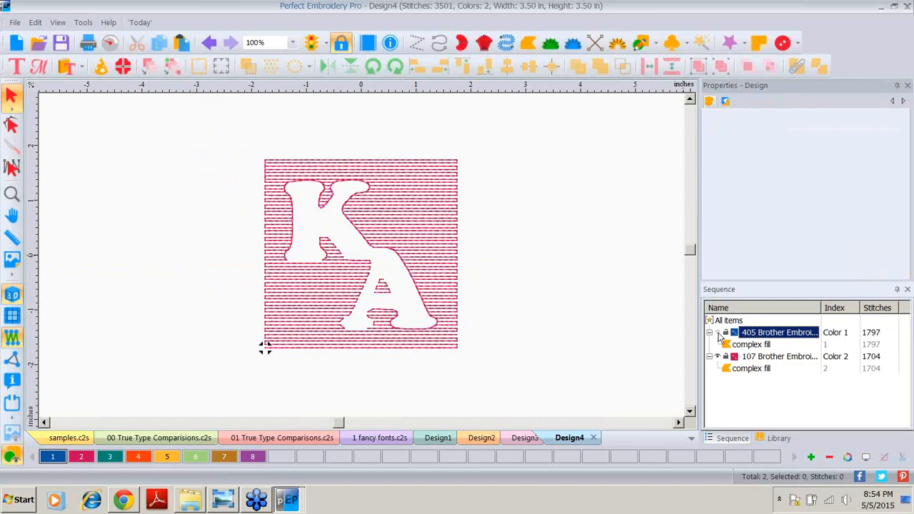
pyautogui.click(720, 363)
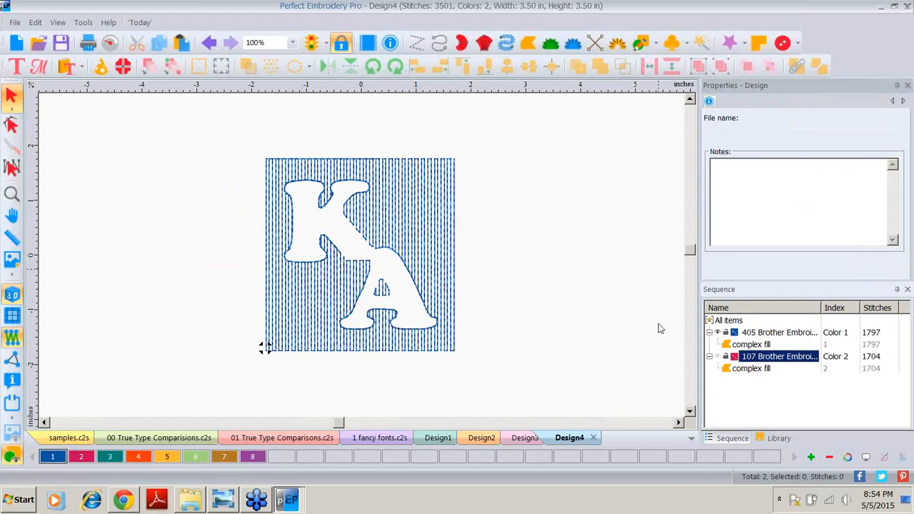
pyautogui.click(718, 357)
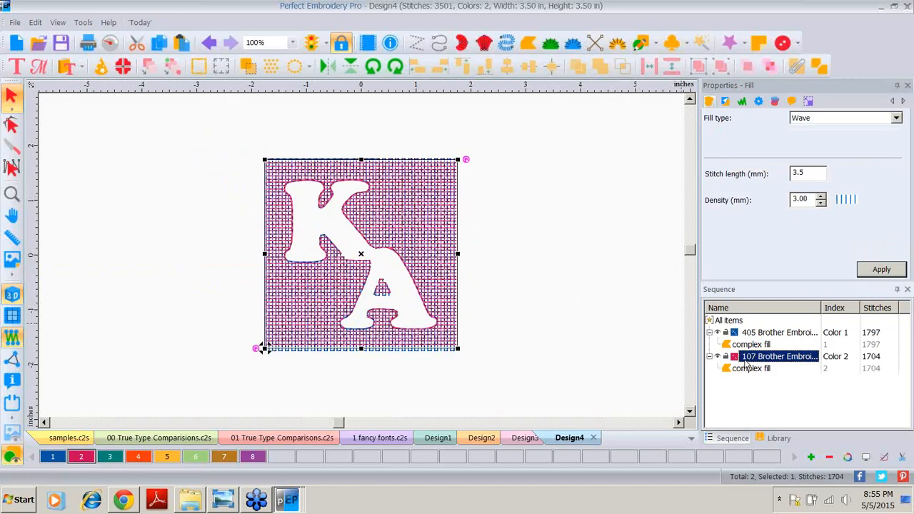
# Step: Create a border around the color 2 fill layer and deselect
pyautogui.rightClick(745, 362)
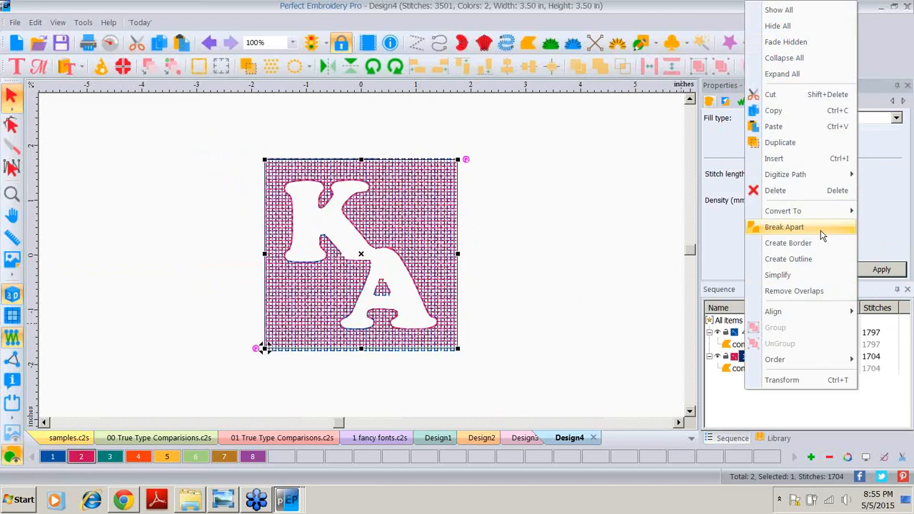
pyautogui.click(789, 244)
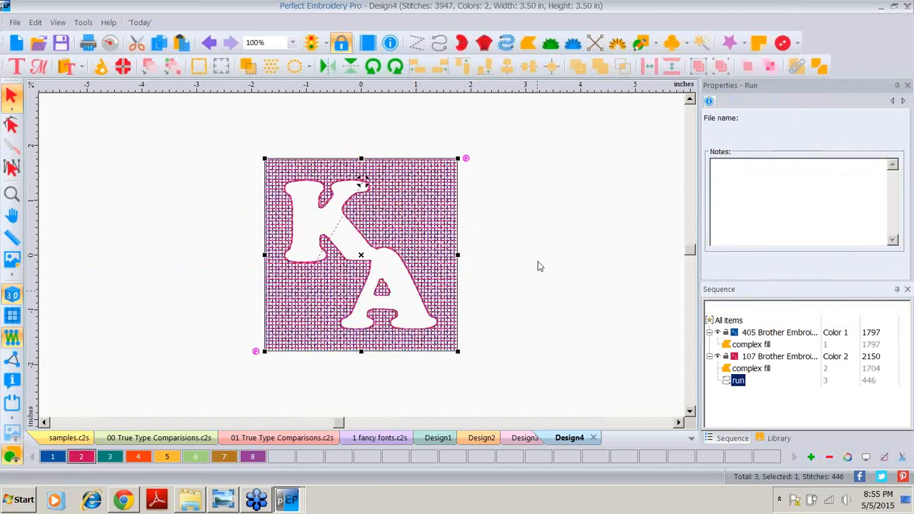
pyautogui.click(537, 261)
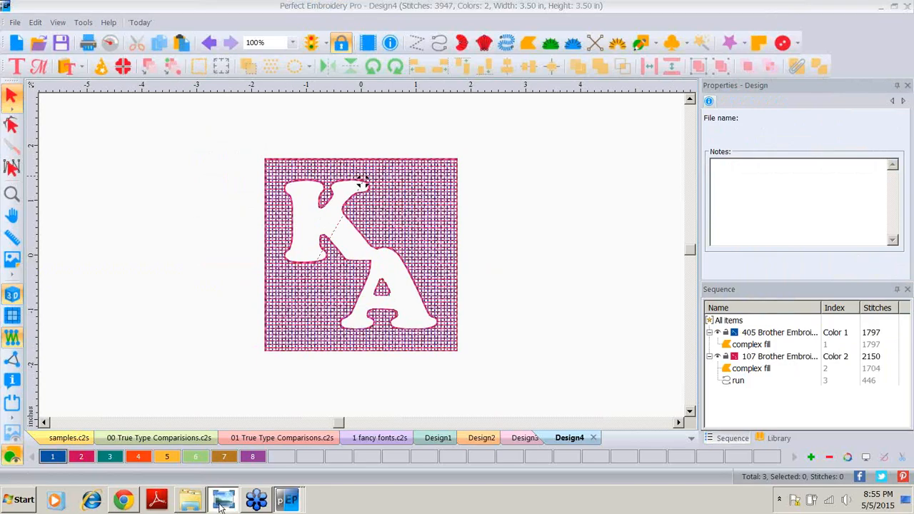
# Step: Switch to the photo viewer to view the stitched KA towel sample, then return to the embroidery program
pyautogui.click(223, 502)
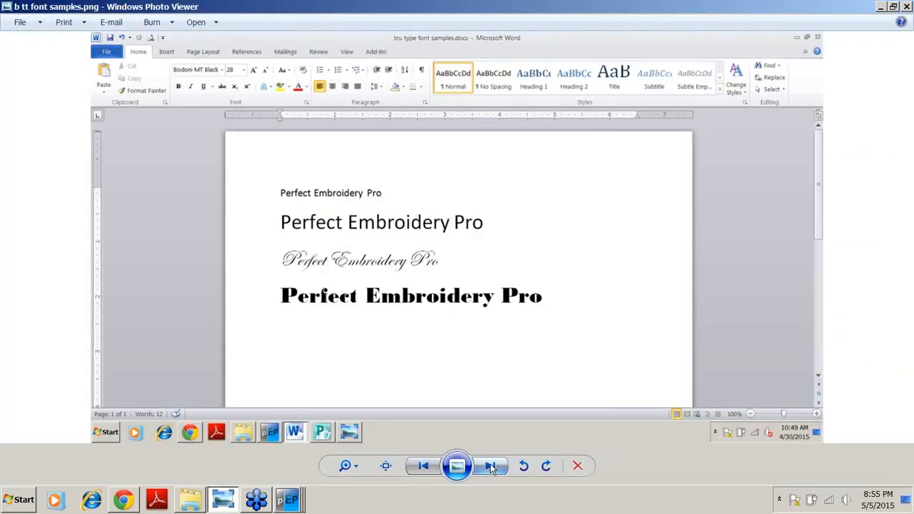
pyautogui.click(490, 467)
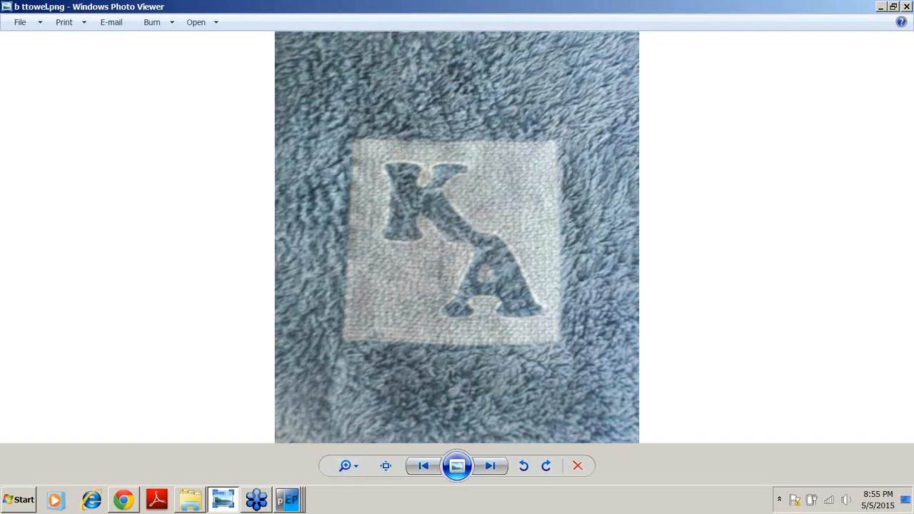
pyautogui.click(286, 504)
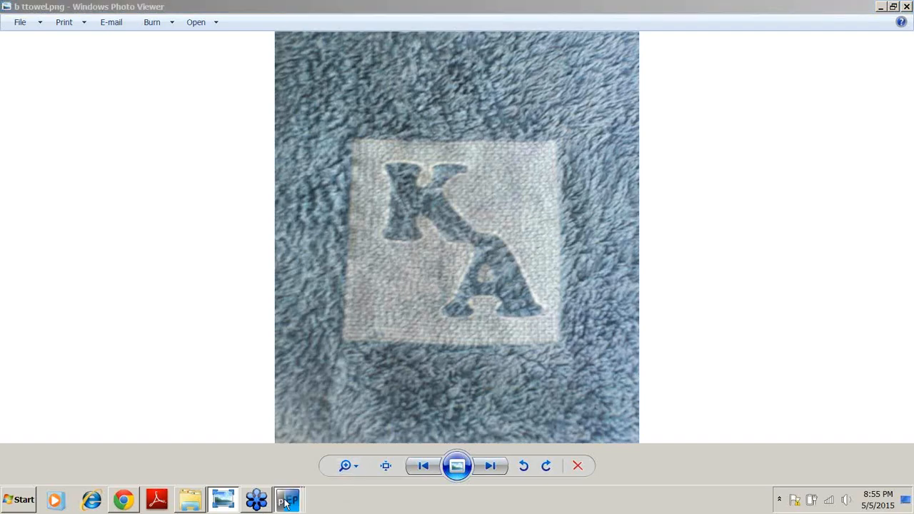
pyautogui.click(326, 474)
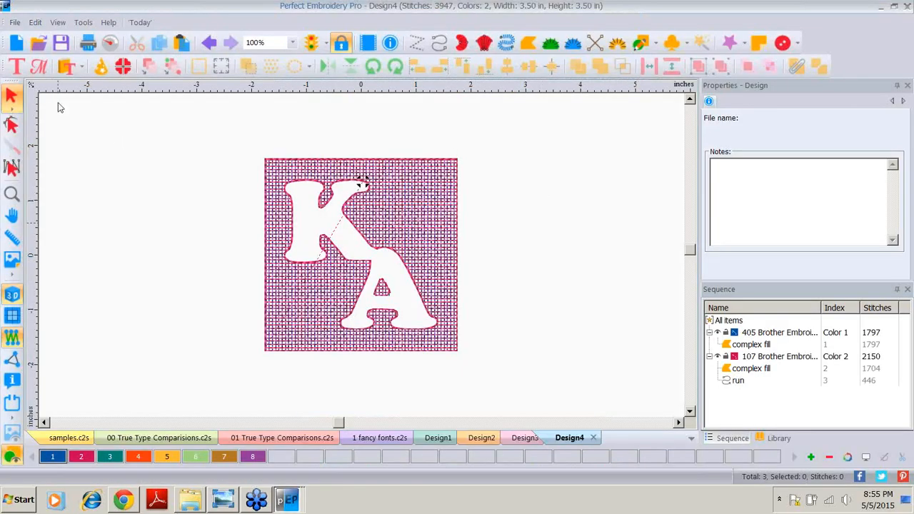
# Step: Open the design file 3 embossed MOM.c2s
pyautogui.click(38, 43)
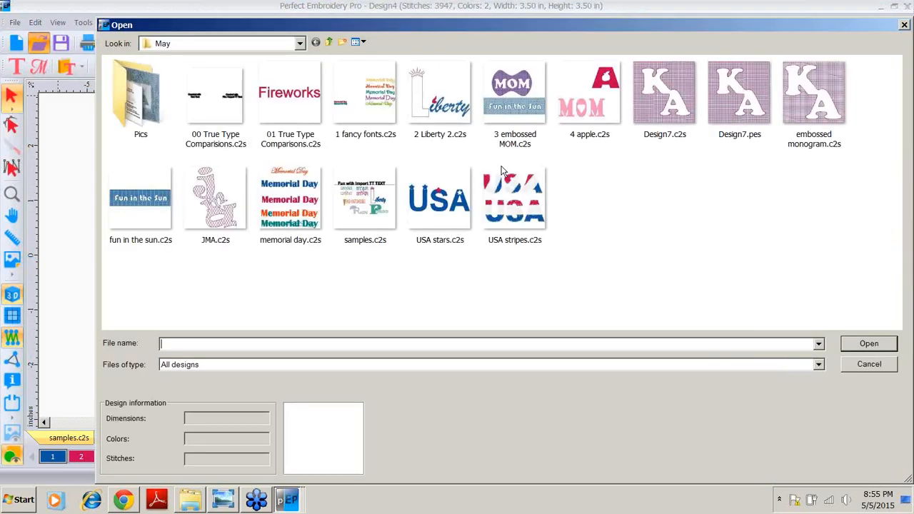
pyautogui.doubleClick(490, 106)
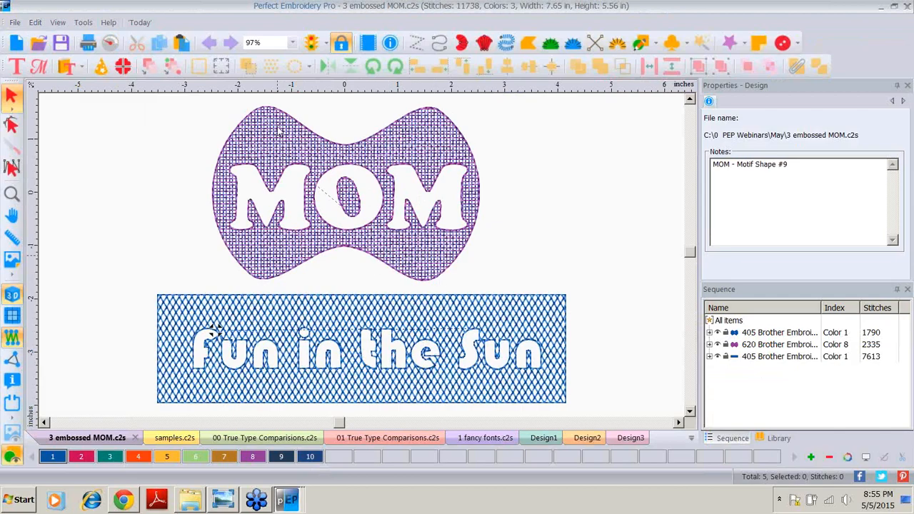
# Step: Open the Motif Shapes catalog to examine the available shapes, closing it without inserting one
pyautogui.click(68, 66)
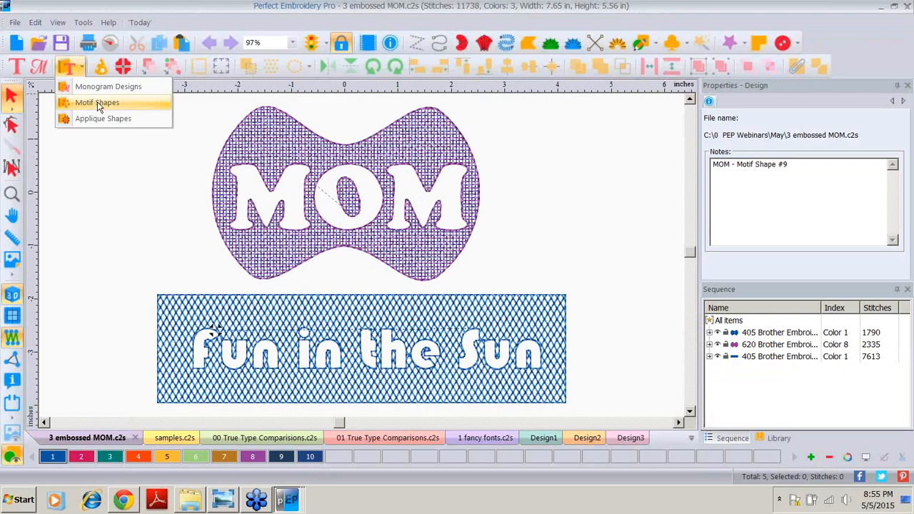
pyautogui.click(97, 102)
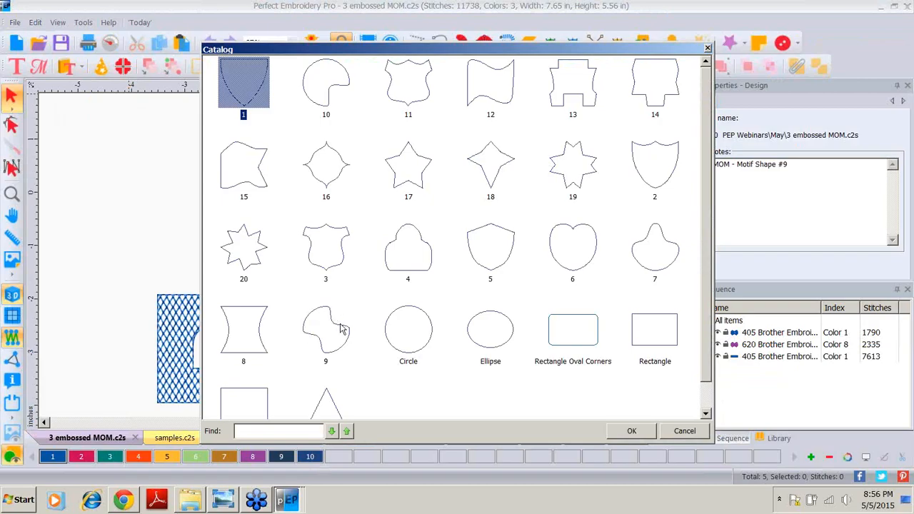
pyautogui.click(684, 430)
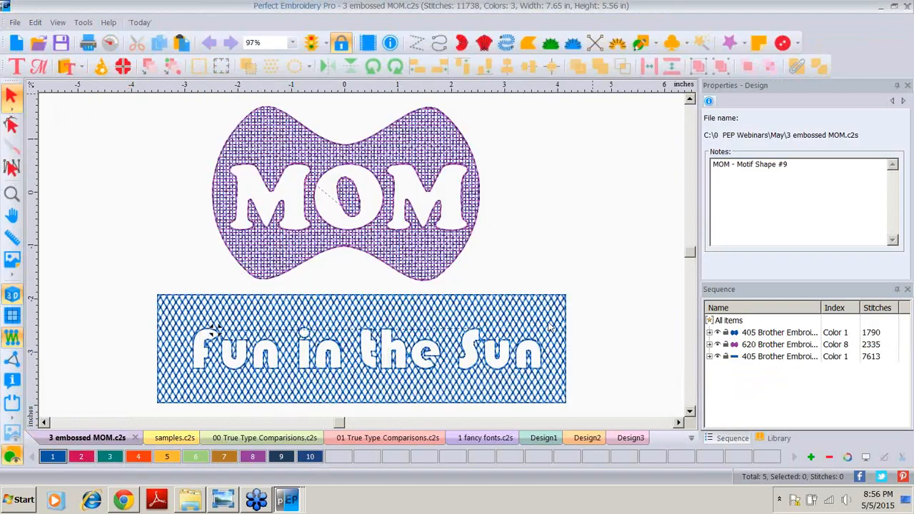
# Step: Select the Fun in the Sun design to inspect its fill settings, then deselect it
pyautogui.click(396, 318)
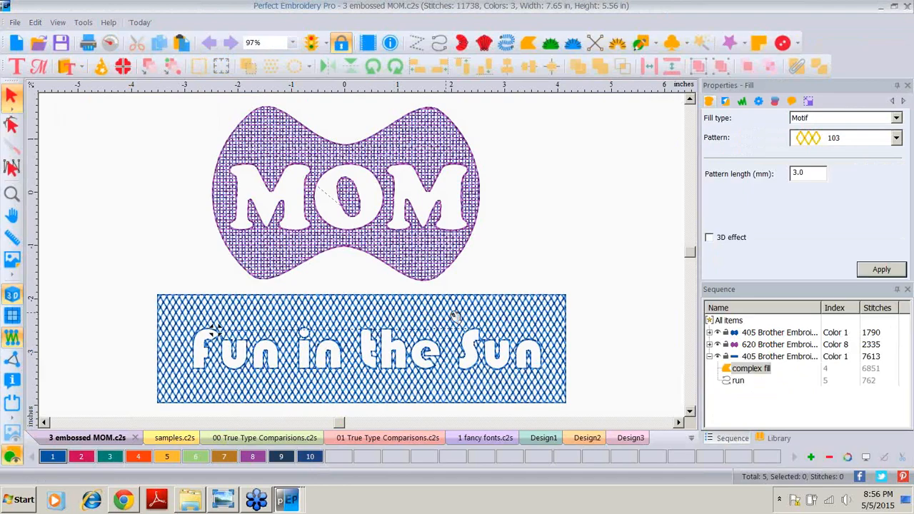
pyautogui.click(454, 316)
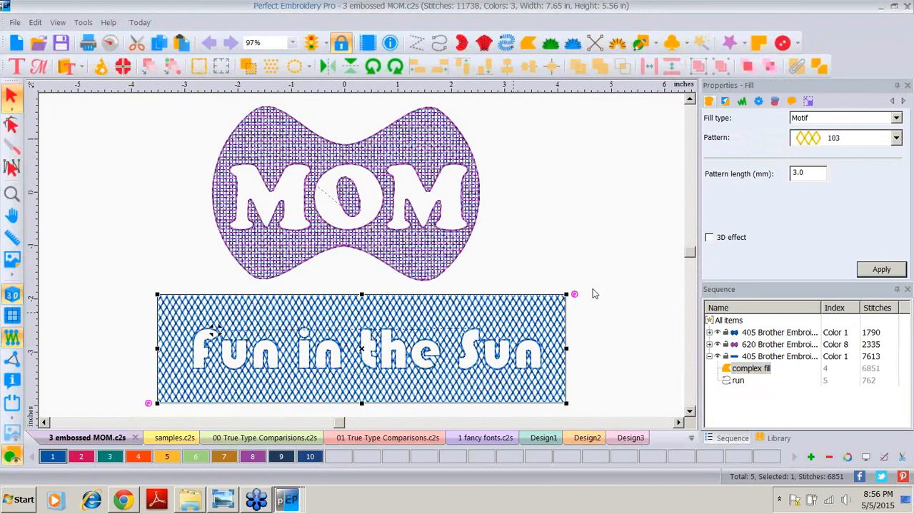
pyautogui.click(499, 232)
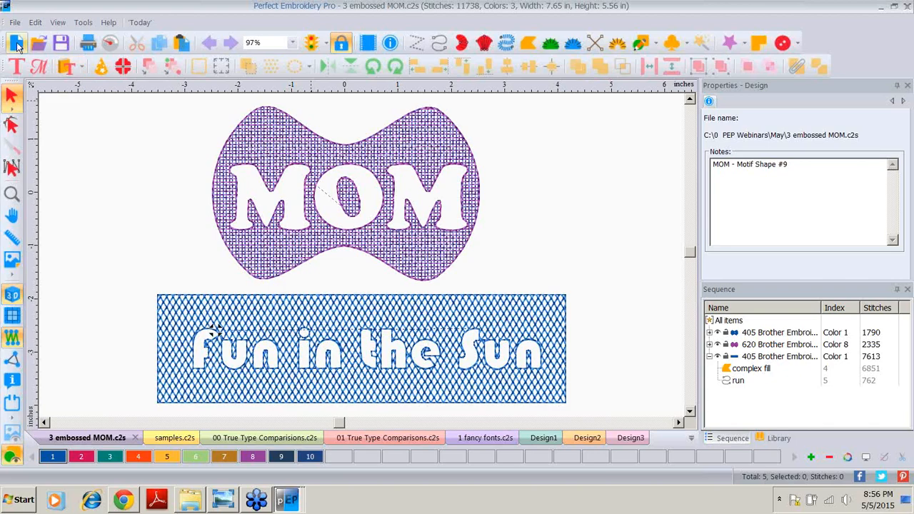
# Step: Open the design file 4 apple.c2s
pyautogui.click(39, 43)
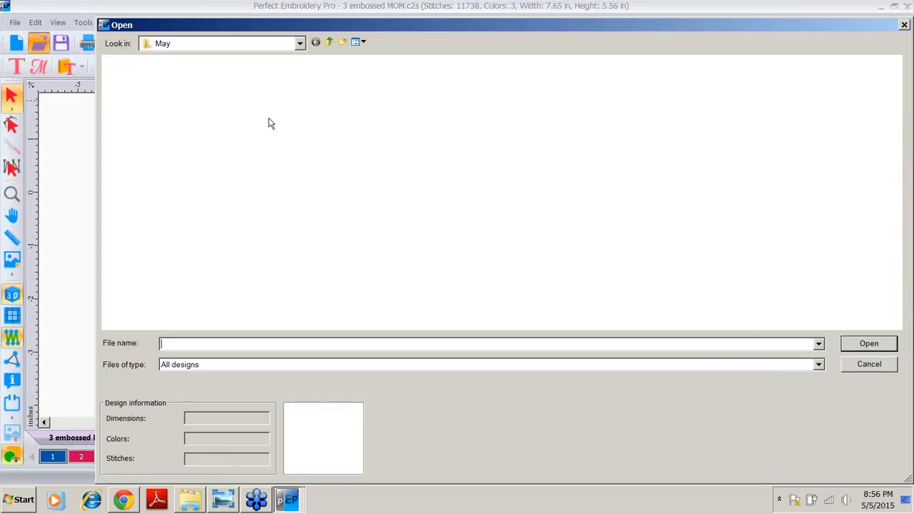
pyautogui.click(593, 94)
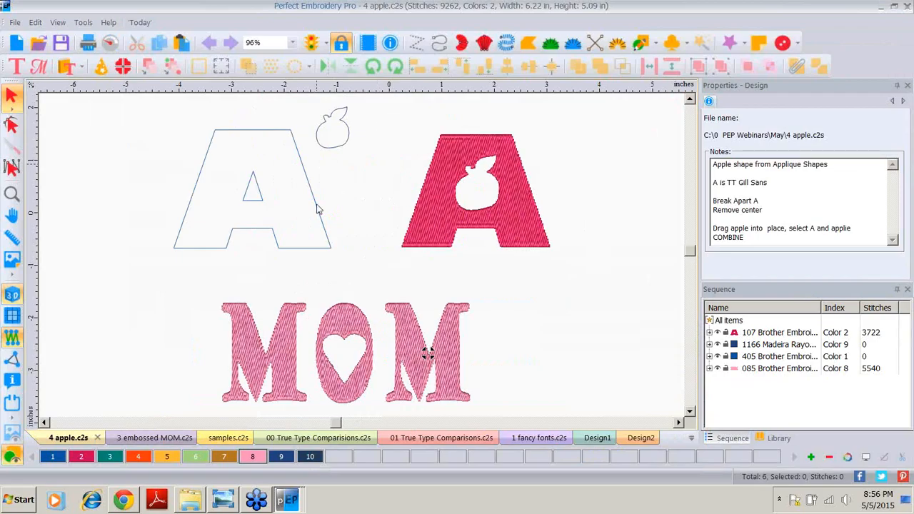
# Step: Break apart the outlined letter A and delete its inner triangle counter
pyautogui.click(211, 152)
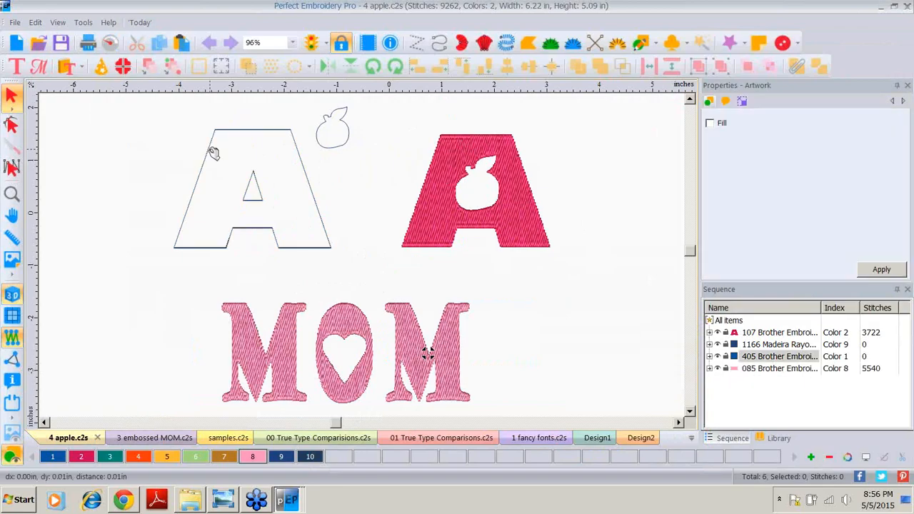
pyautogui.click(213, 152)
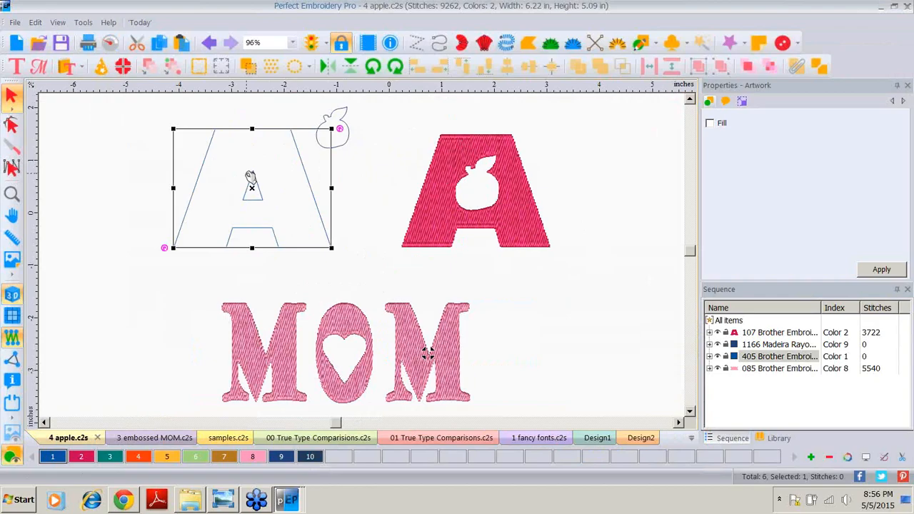
pyautogui.rightClick(250, 179)
pyautogui.click(277, 301)
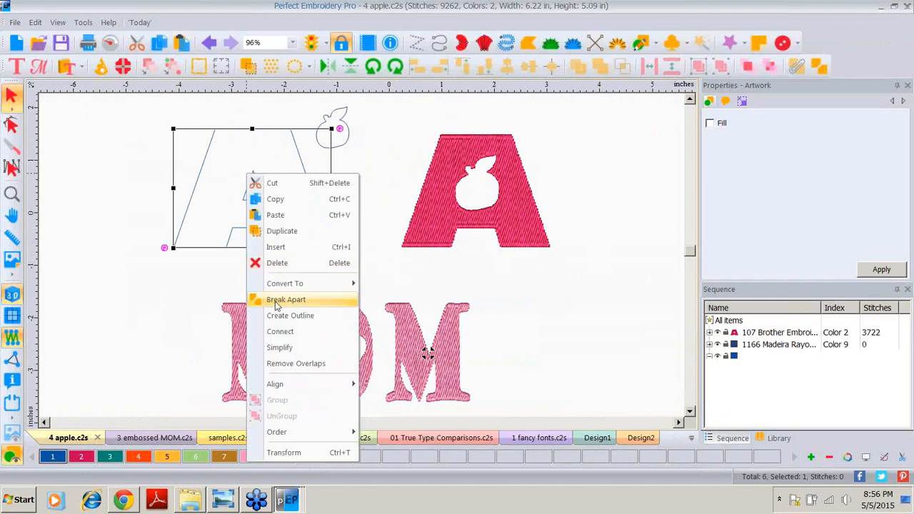
pyautogui.moveTo(257, 187); pyautogui.dragTo(138, 180)
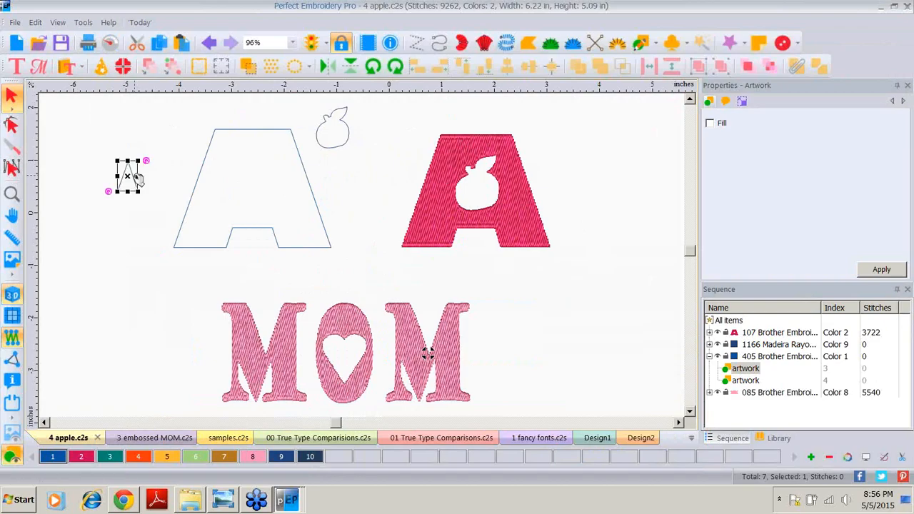
pyautogui.press('Delete')
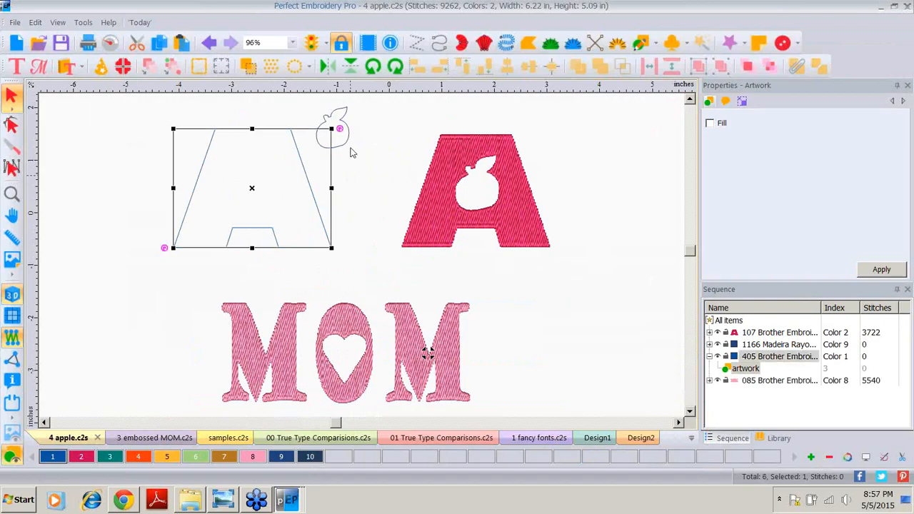
# Step: Move the apple shape into the centre of the outlined A
pyautogui.click(346, 127)
pyautogui.moveTo(346, 127); pyautogui.dragTo(268, 202)
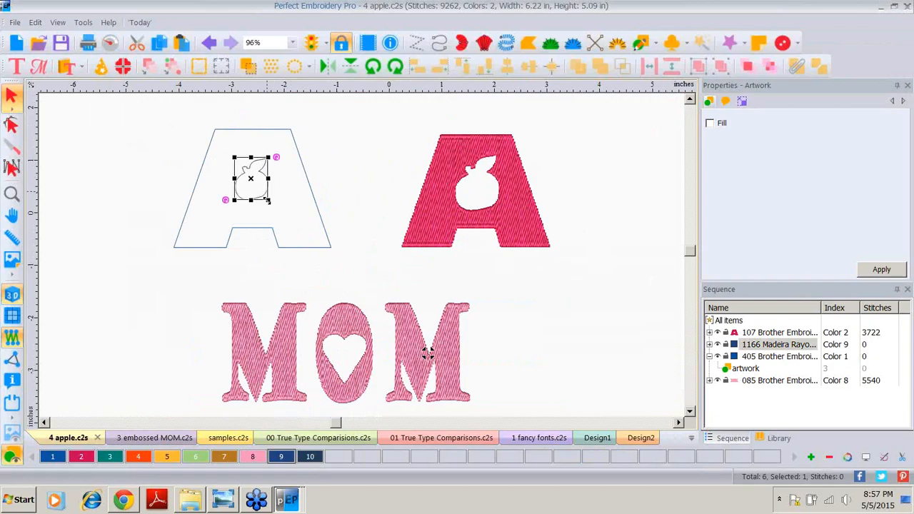
# Step: Select the outlined A together with the apple shape and combine them into a single path
pyautogui.click(267, 200)
pyautogui.click(269, 173)
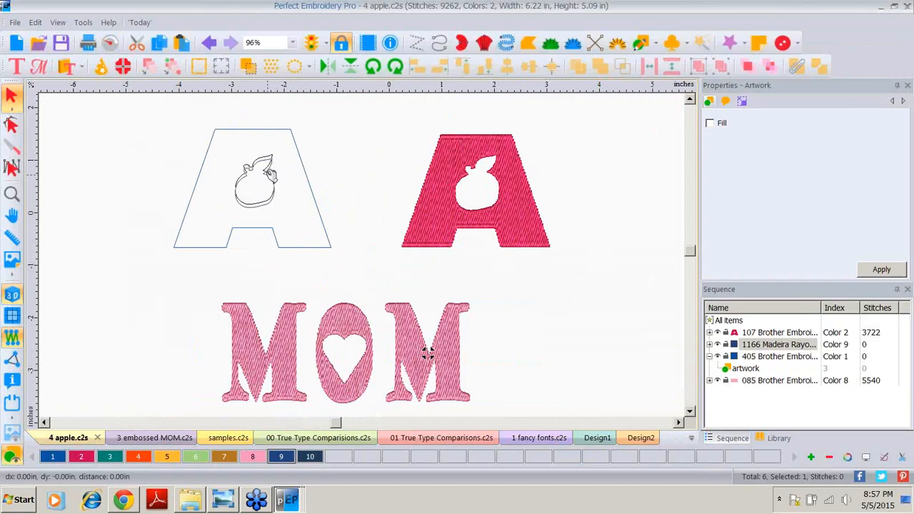
pyautogui.moveTo(145, 108); pyautogui.dragTo(358, 275)
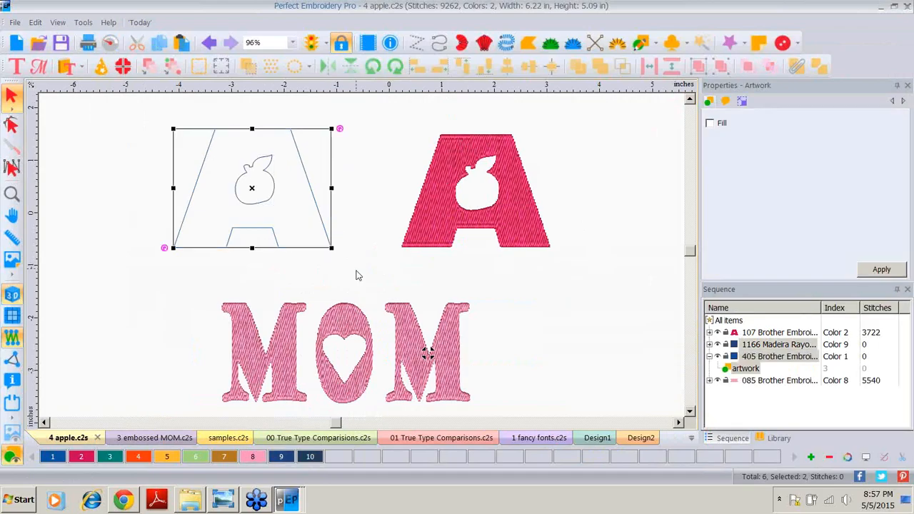
pyautogui.click(797, 69)
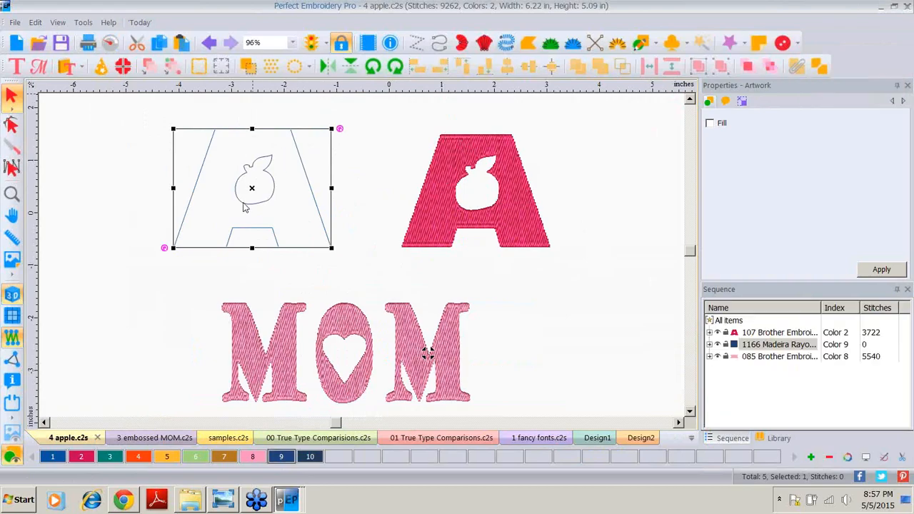
# Step: Convert the combined A and apple outline into embroidery stitches, then deselect it
pyautogui.rightClick(264, 164)
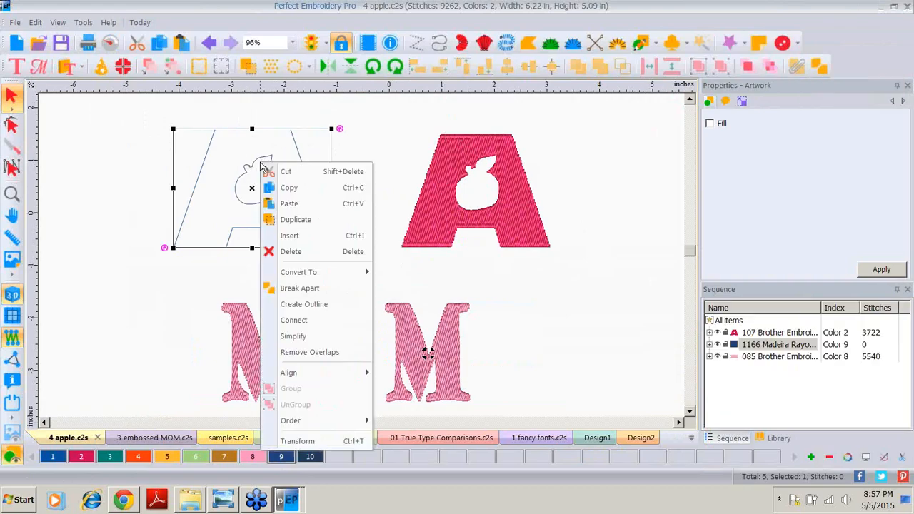
pyautogui.moveTo(360, 271)
pyautogui.click(389, 290)
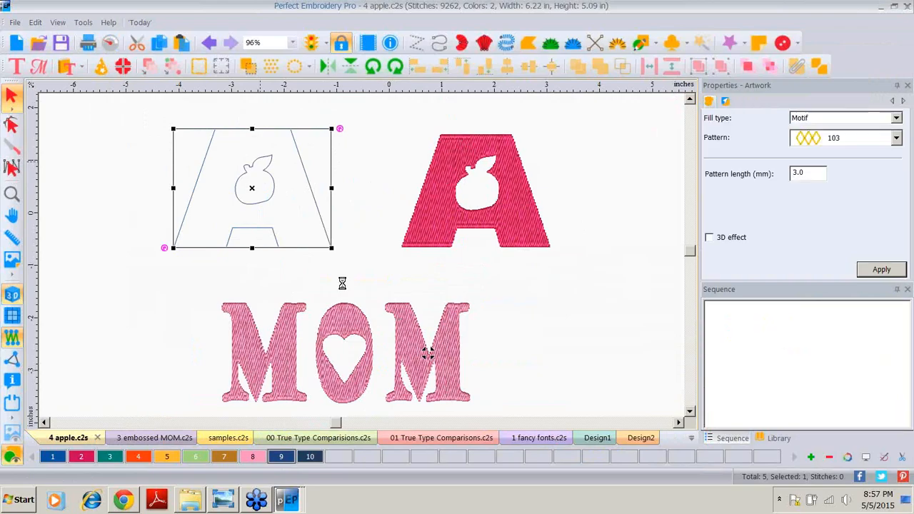
pyautogui.click(164, 277)
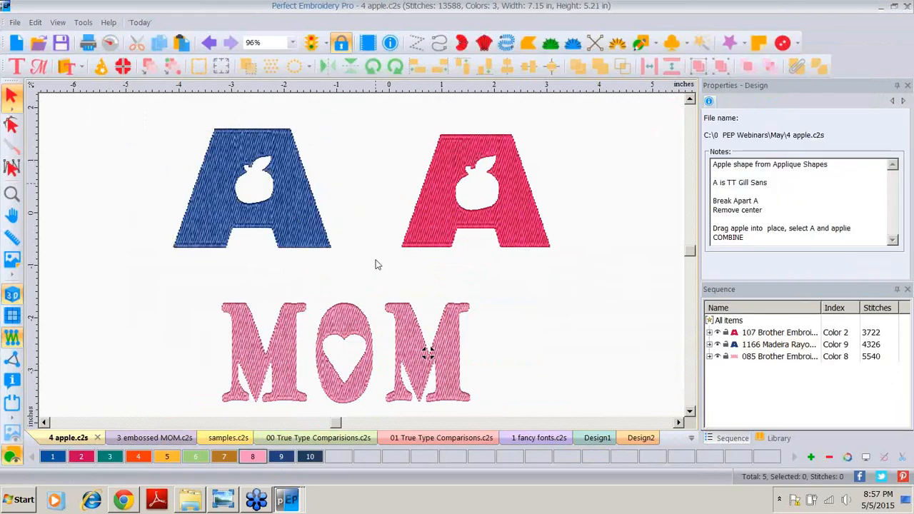
# Step: Scroll the design down and open the shape menu to point out the Applique Shapes library
pyautogui.click(690, 414)
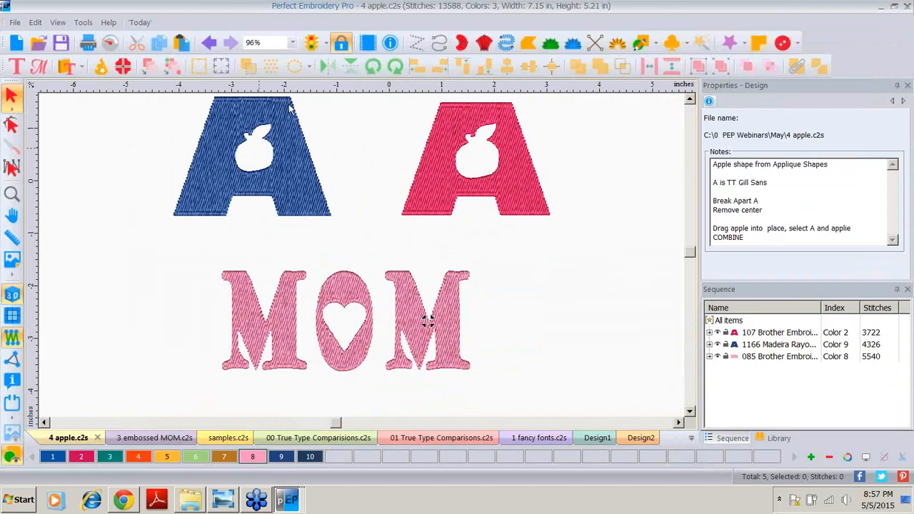
pyautogui.click(81, 67)
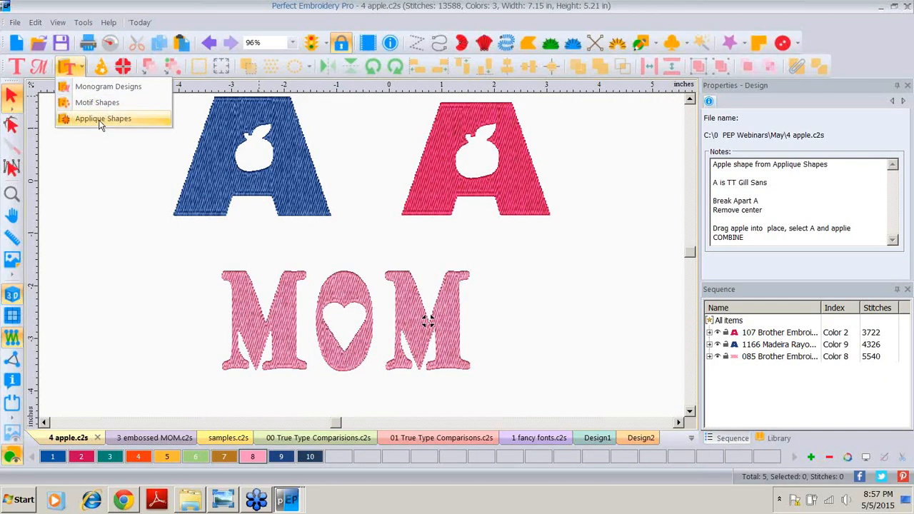
pyautogui.click(117, 237)
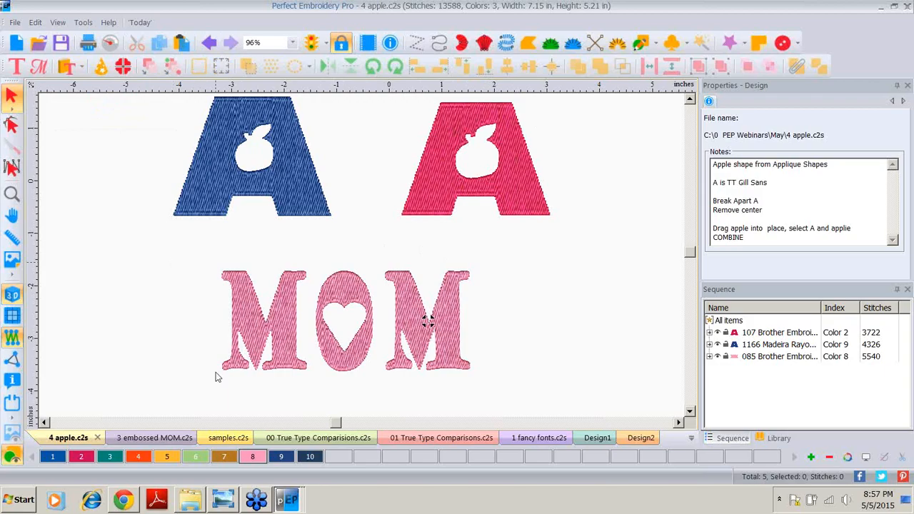
# Step: Switch to Windows Photo Viewer and page through the sample quilt, font and font viewer images
pyautogui.click(224, 501)
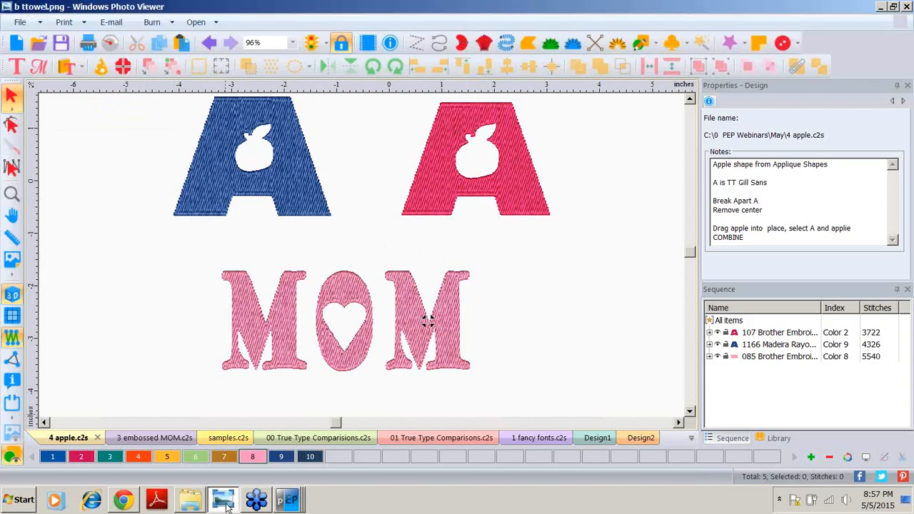
pyautogui.press('Right')
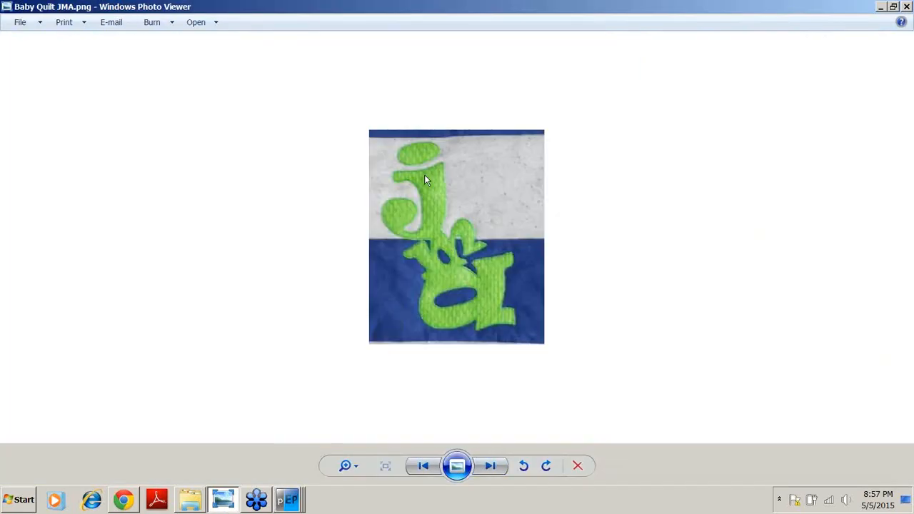
pyautogui.click(490, 467)
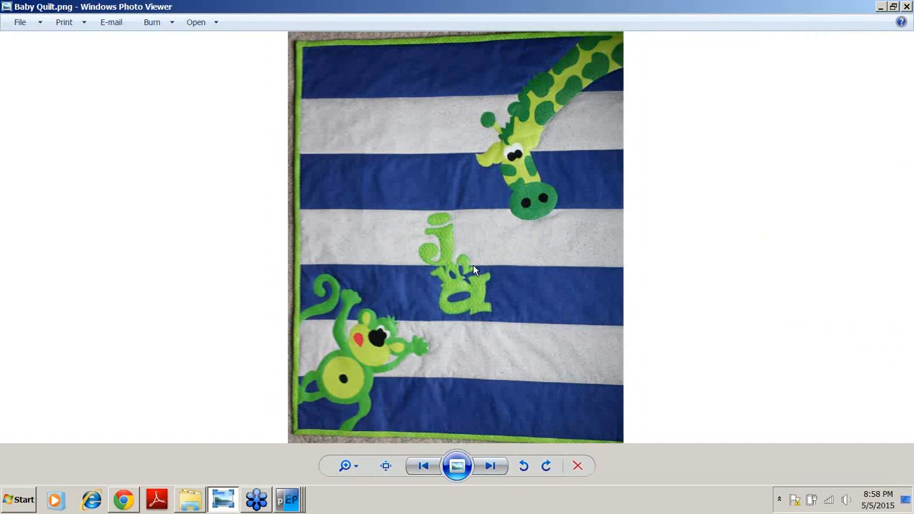
pyautogui.click(488, 468)
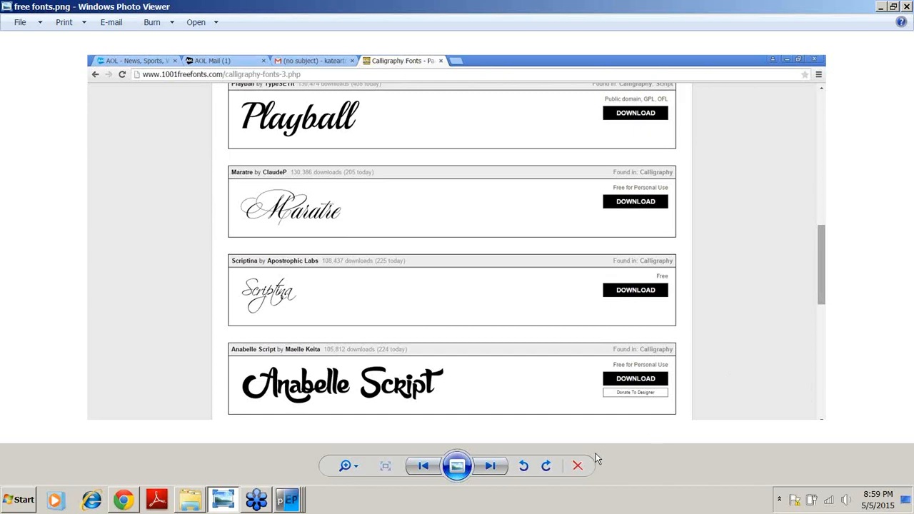
pyautogui.click(489, 467)
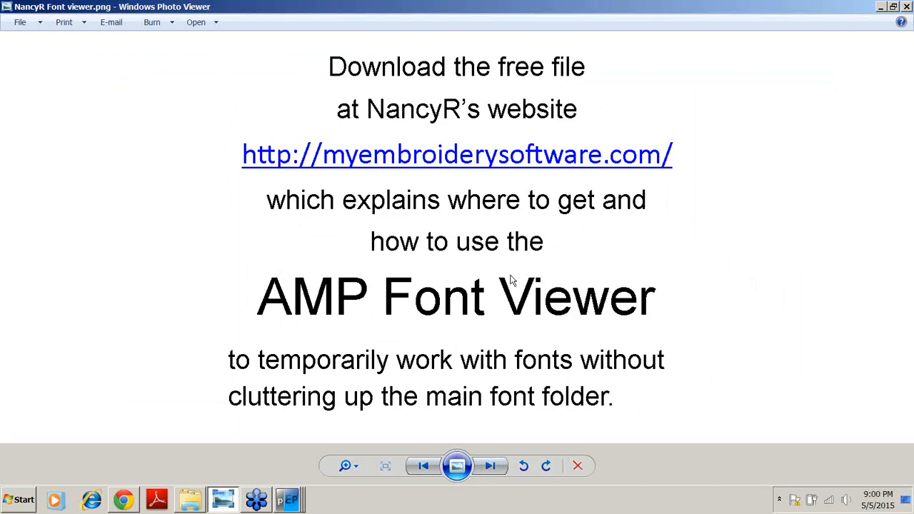
pyautogui.click(488, 466)
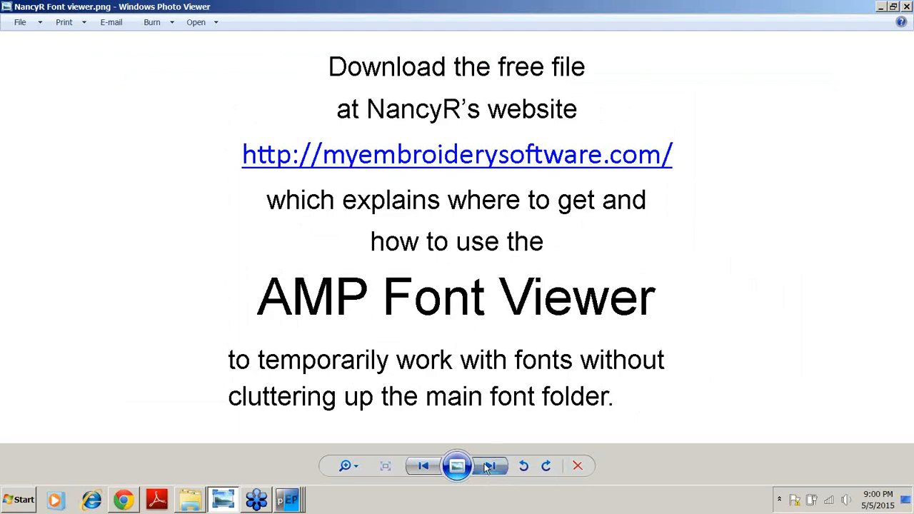